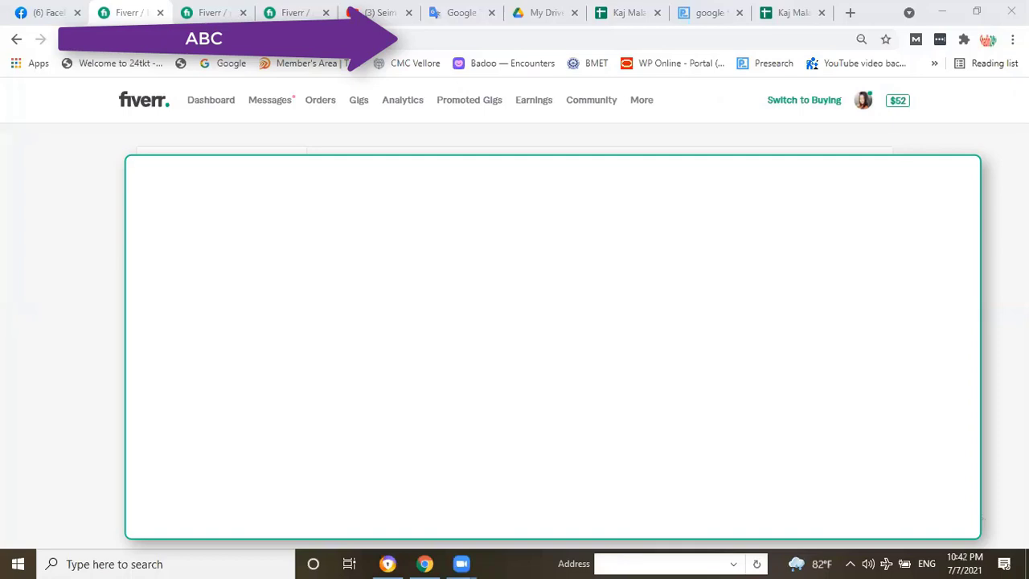
Open the order from the new Fiverr notification and review the details of the YouTube channel SEO order.
left_click(270, 106)
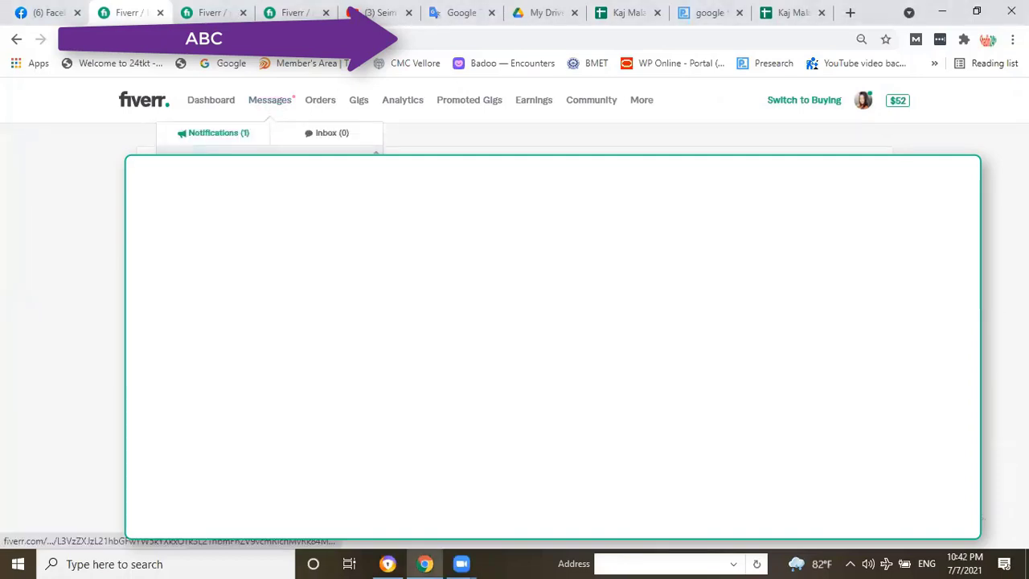
left_click(318, 133)
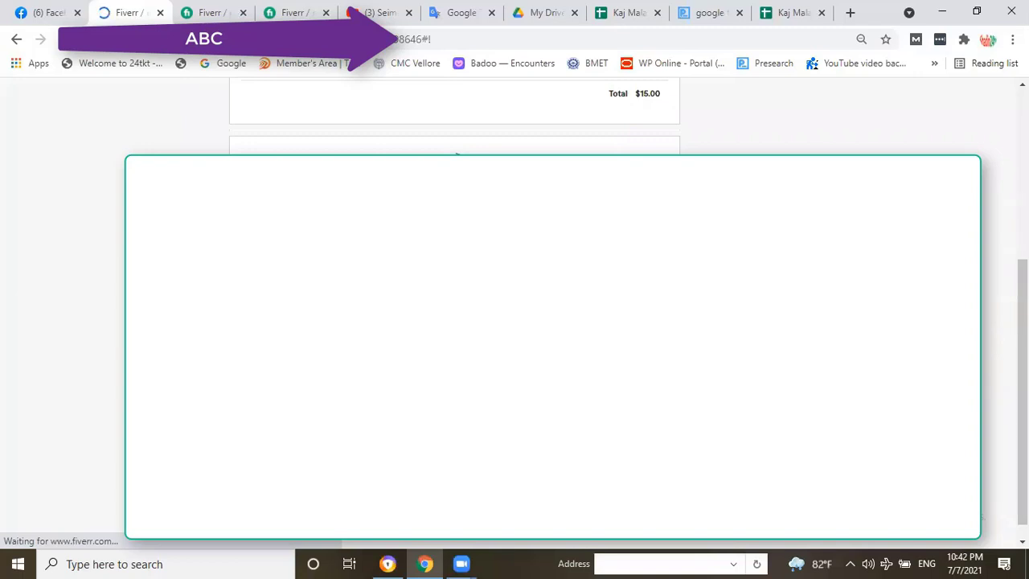
scroll(455, 113, "up", 2)
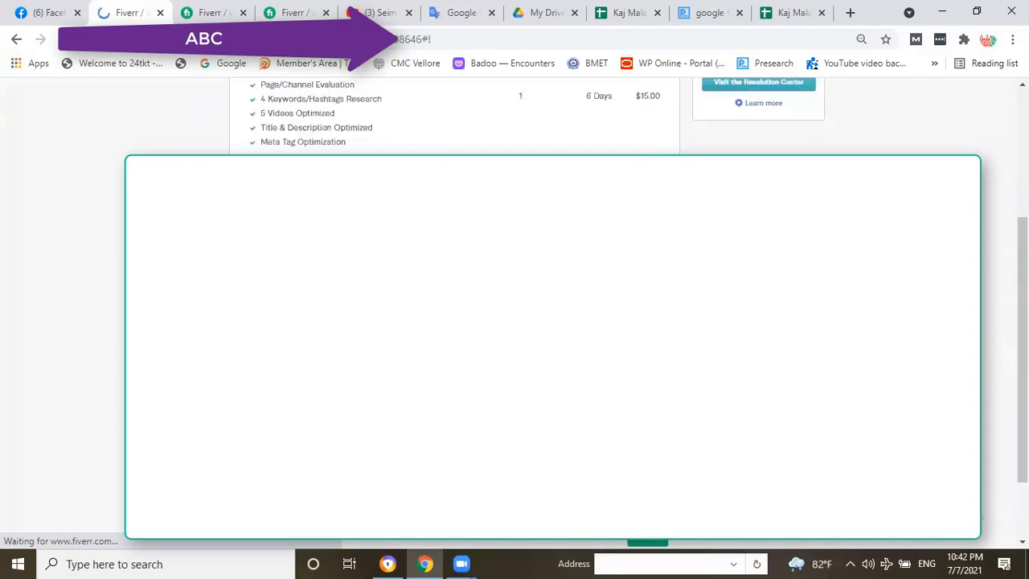
scroll(515, 113, "up", 5)
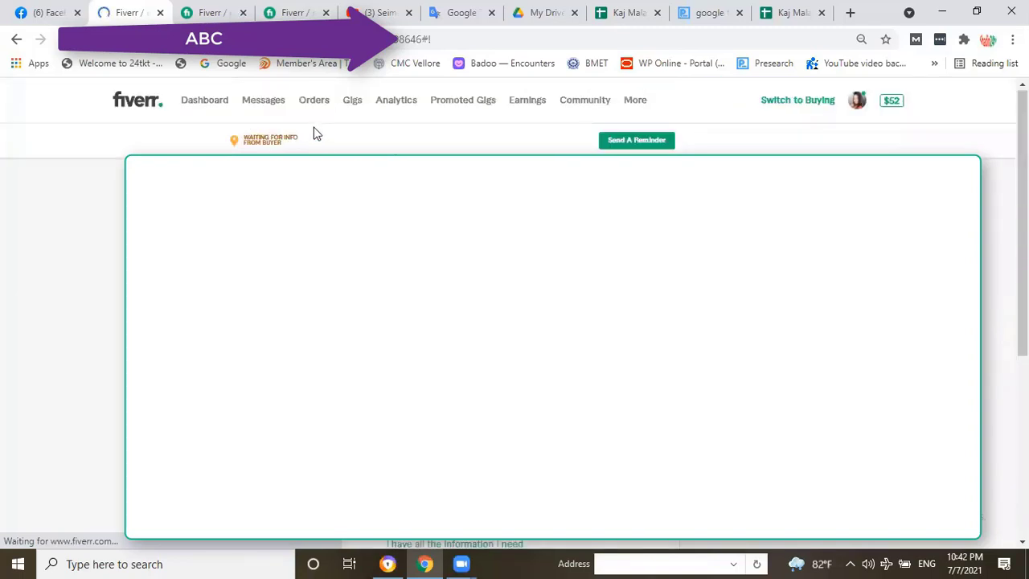
scroll(454, 112, "down", 3)
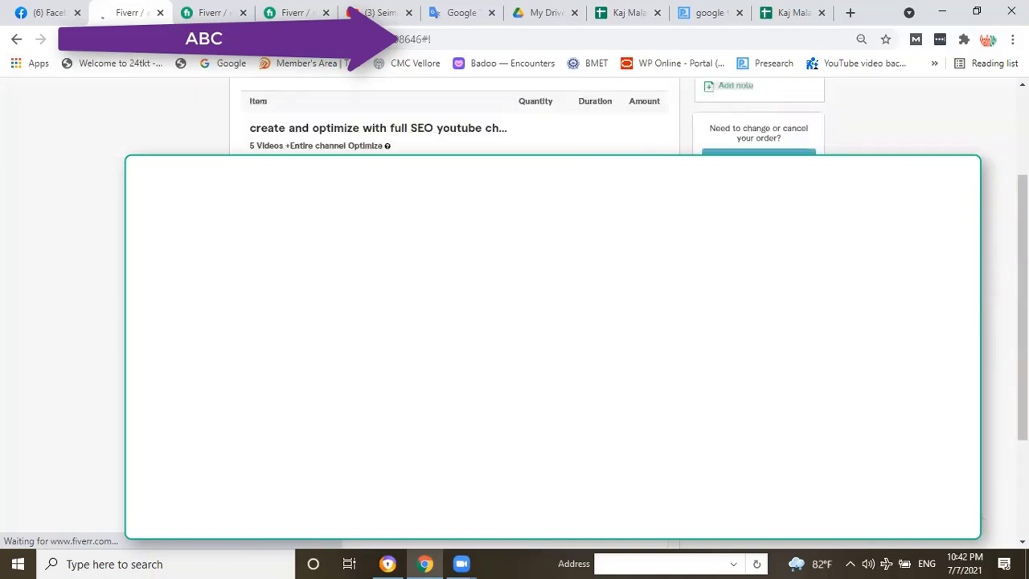
scroll(515, 120, "up", 3)
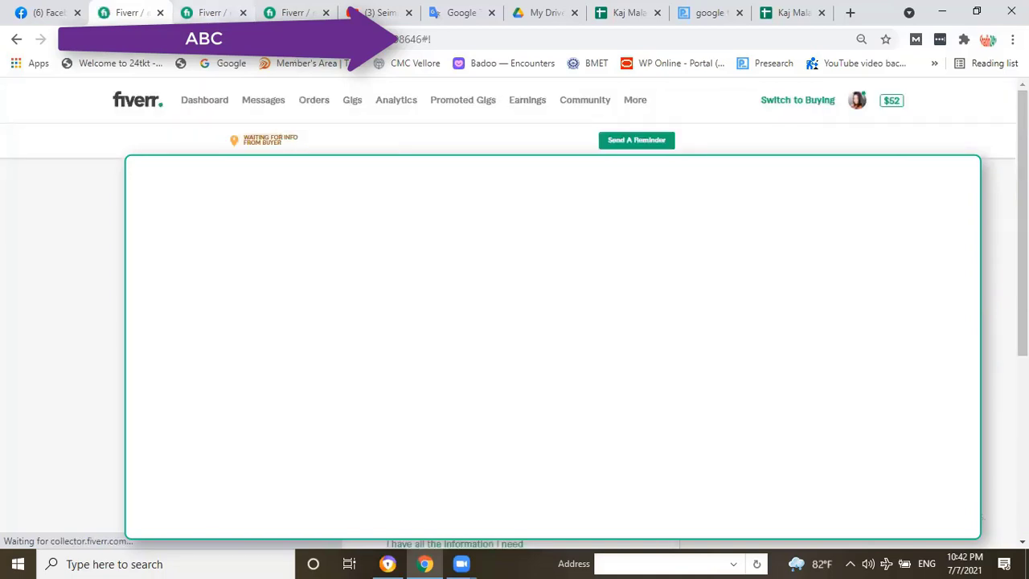
Examine the other order waiting for buyer information and the priority orders on the Manage Orders page.
key("ctrl+Tab")
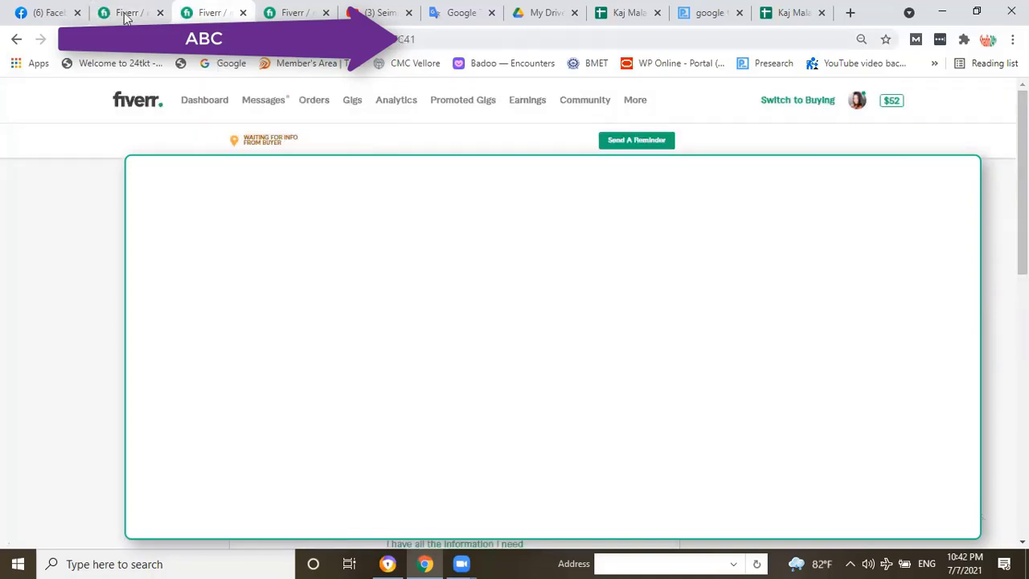
left_click(125, 14)
key("ctrl+Tab")
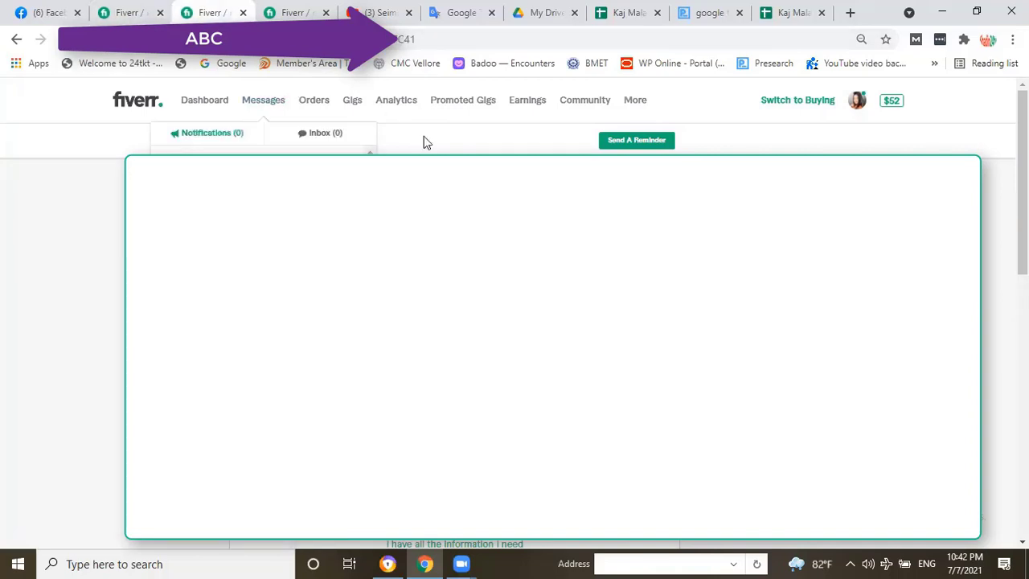
key("ctrl+Tab")
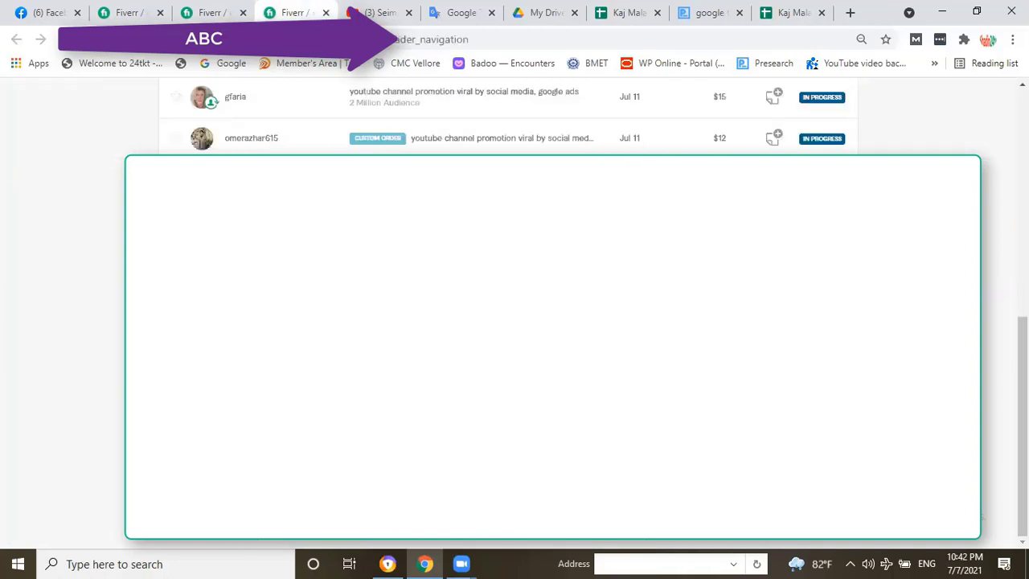
key("ctrl+shift+Tab")
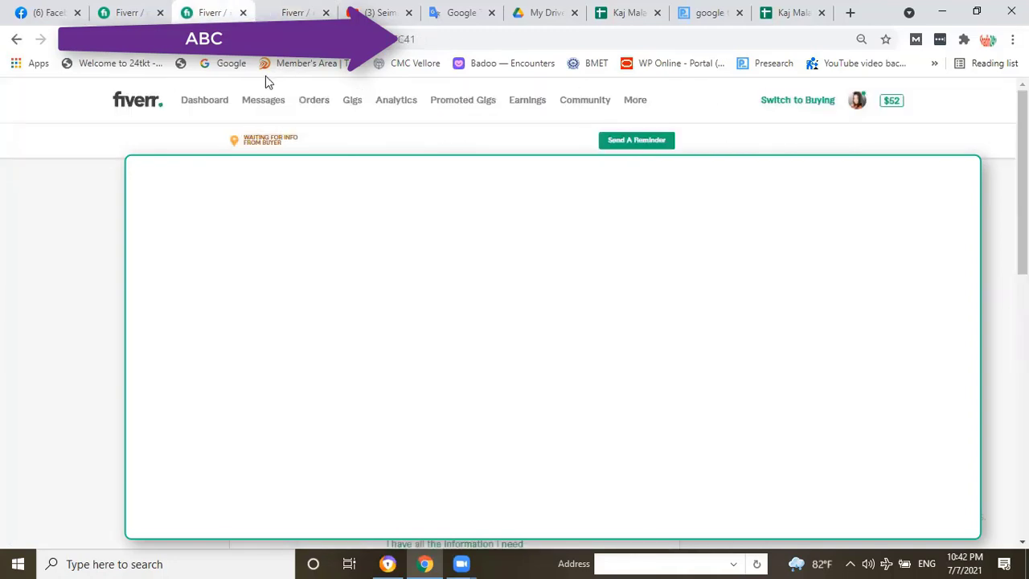
key("ctrl+Tab")
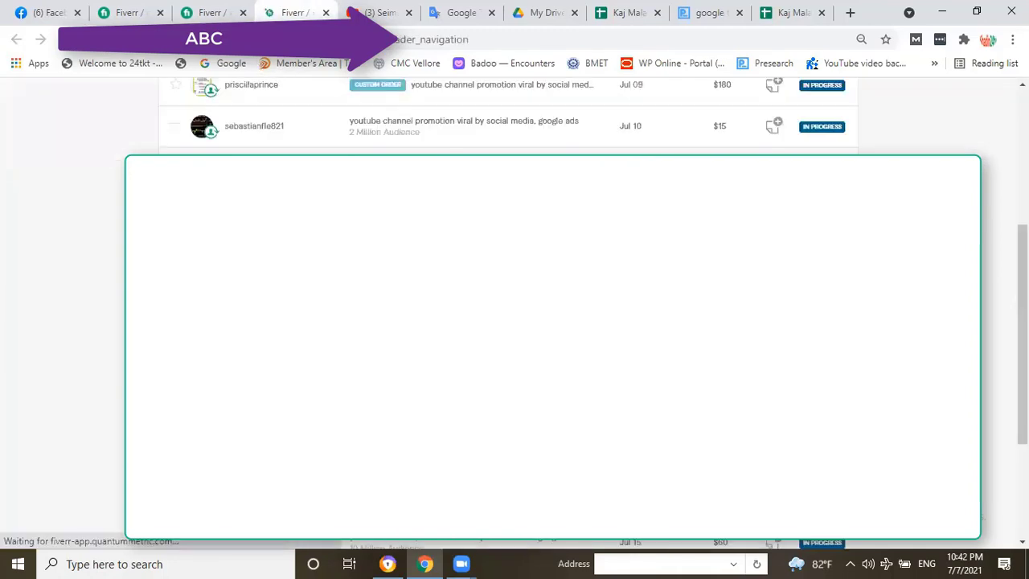
scroll(330, 175, "down", 2)
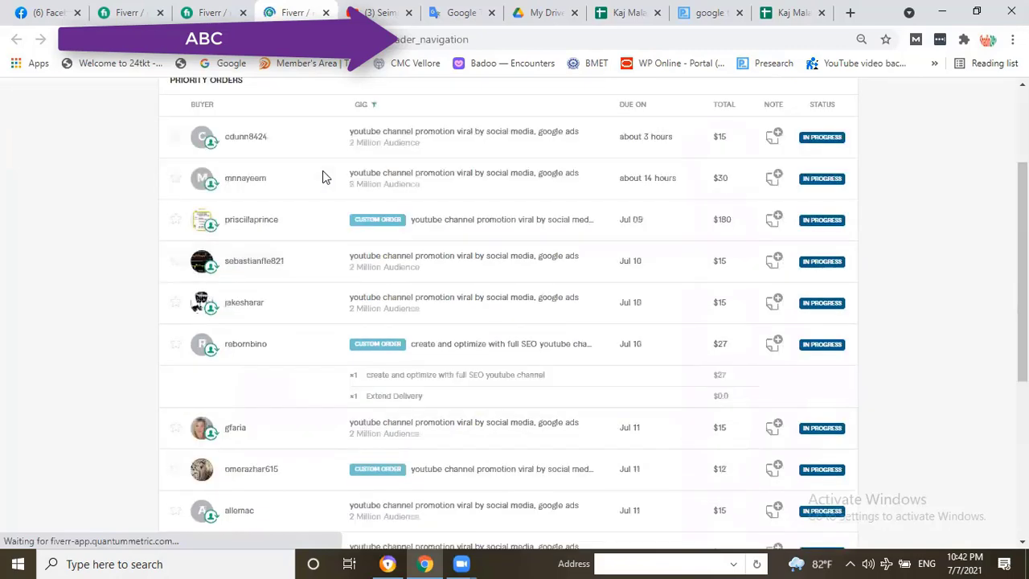
scroll(322, 172, "up", 2)
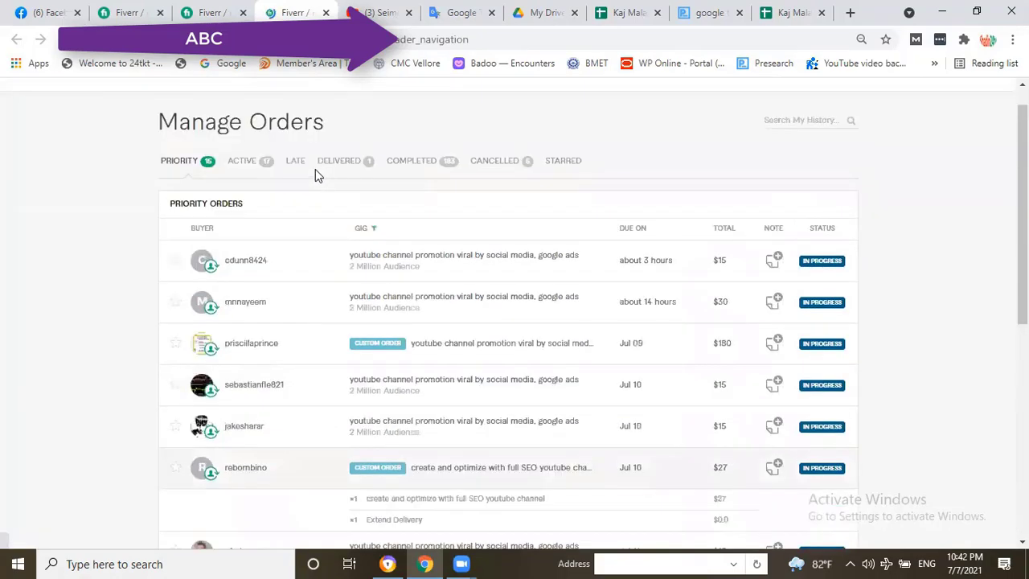
scroll(315, 169, "down", 6)
key("ctrl+Page_Up")
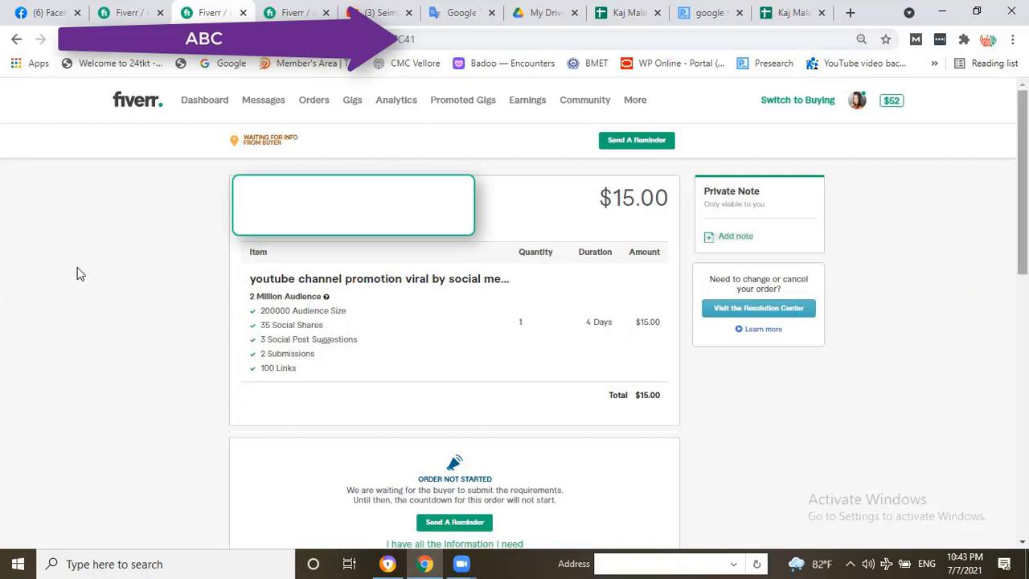
Launch Microsoft Office Word 2007 with a blank document.
key("super")
scroll(116, 435, "down", 3)
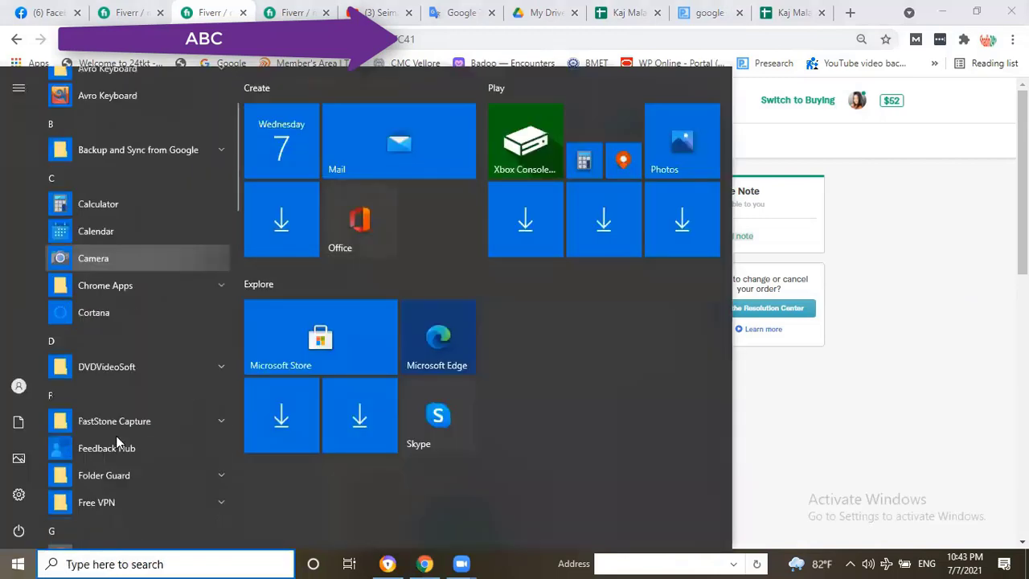
scroll(116, 436, "down", 5)
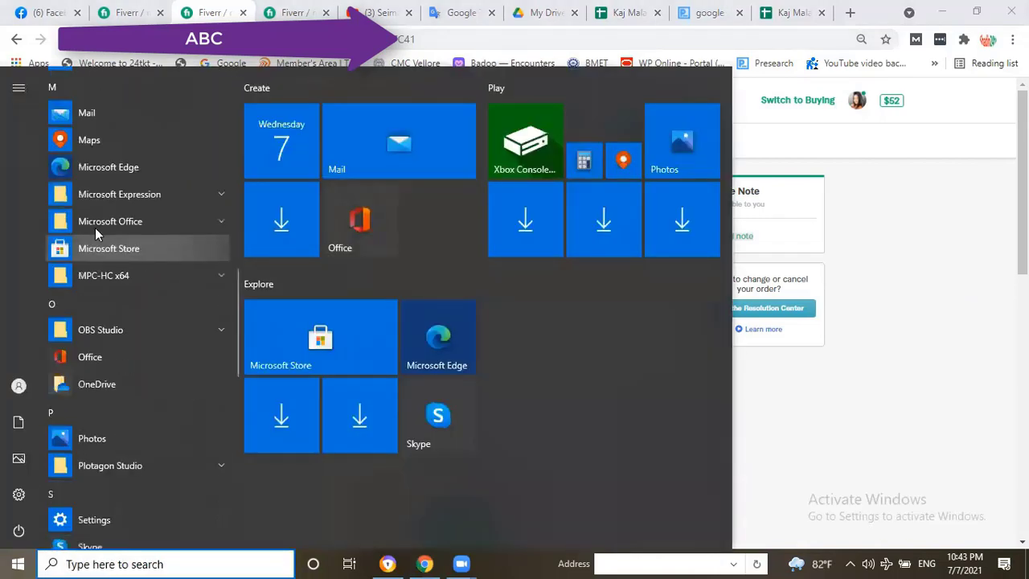
left_click(162, 222)
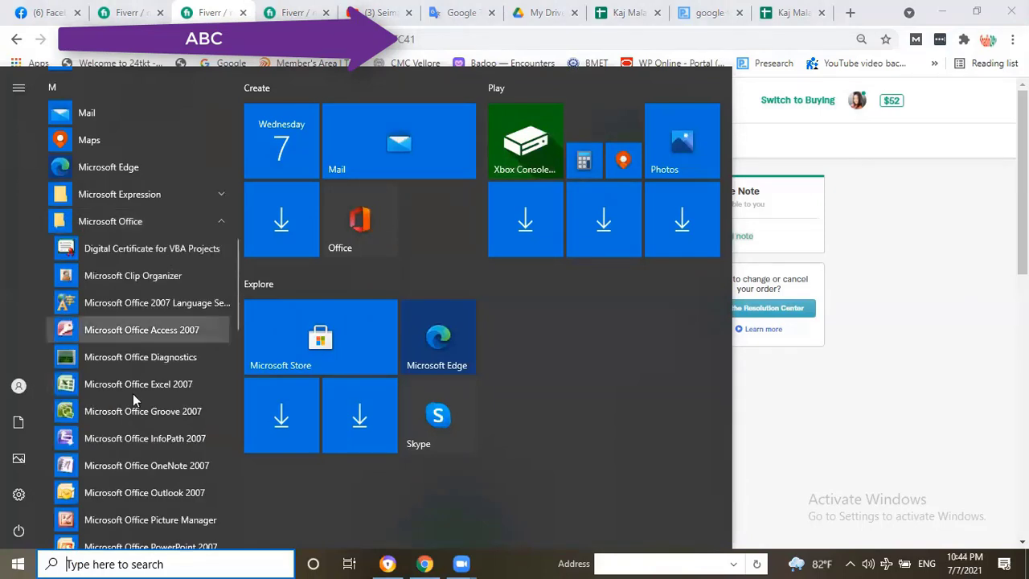
scroll(120, 455, "down", 2)
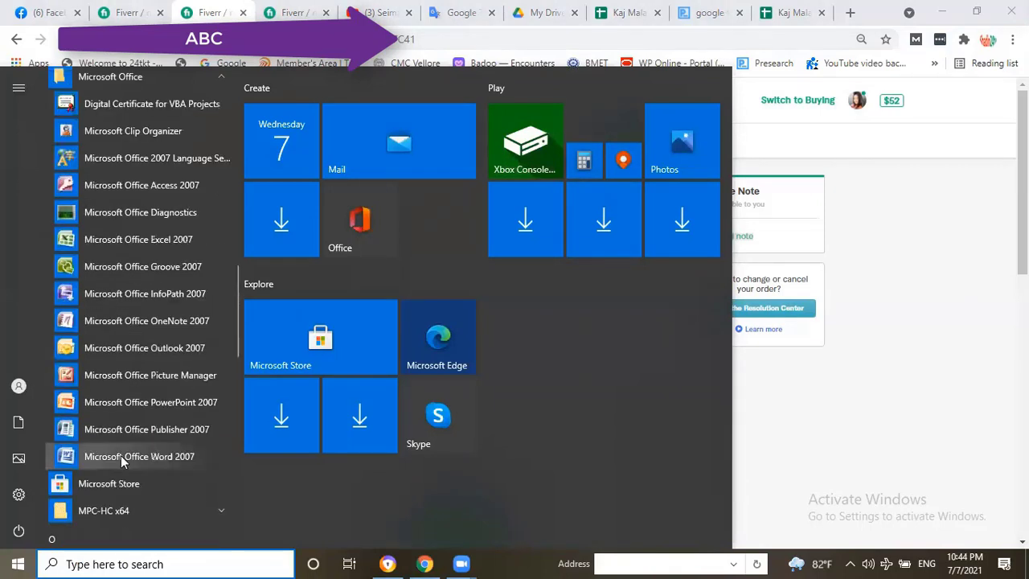
left_click(371, 242)
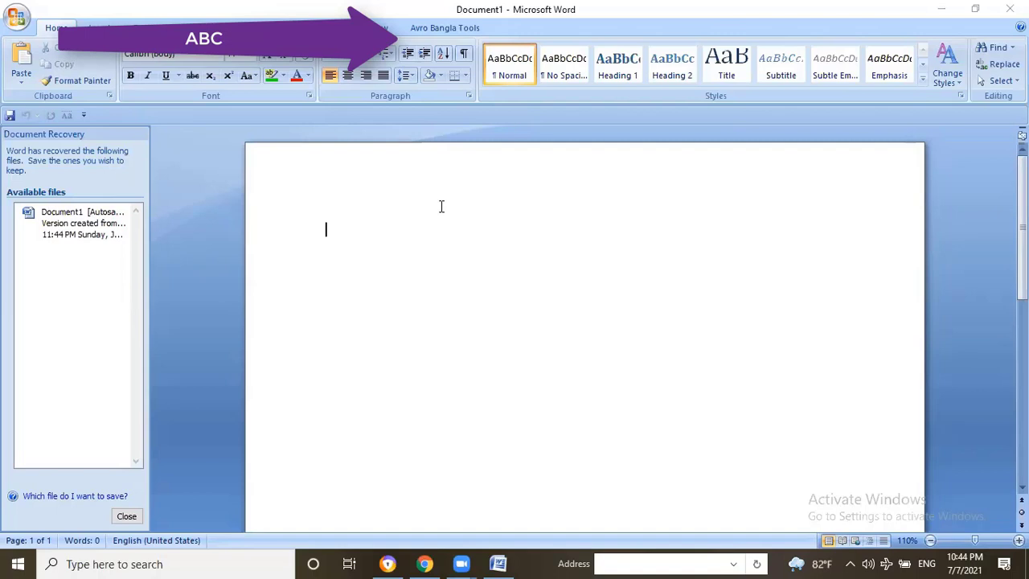
Write three lines in the blank document: "Black Hat SEO", "Gray Hat SEO" and "White hat SEO".
left_click(457, 222)
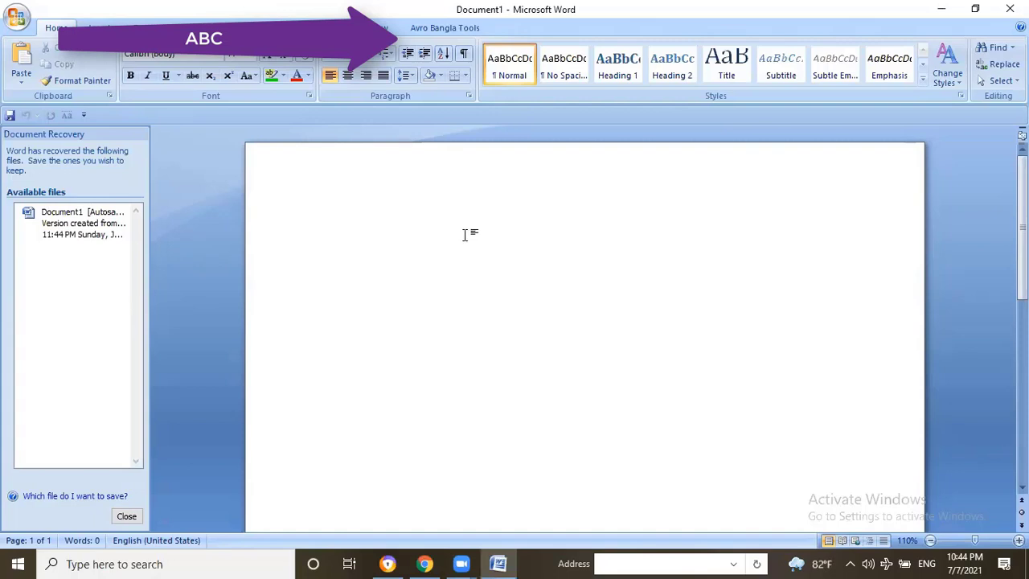
type("Bal")
key("BackSpace")
key("BackSpace")
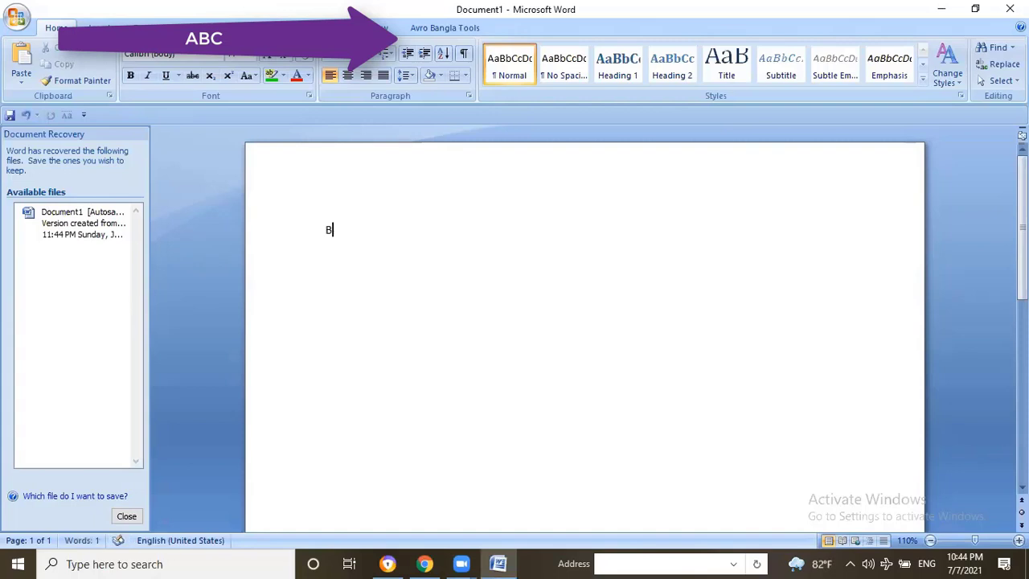
type("lack Hat SEO")
key("Return")
type("G")
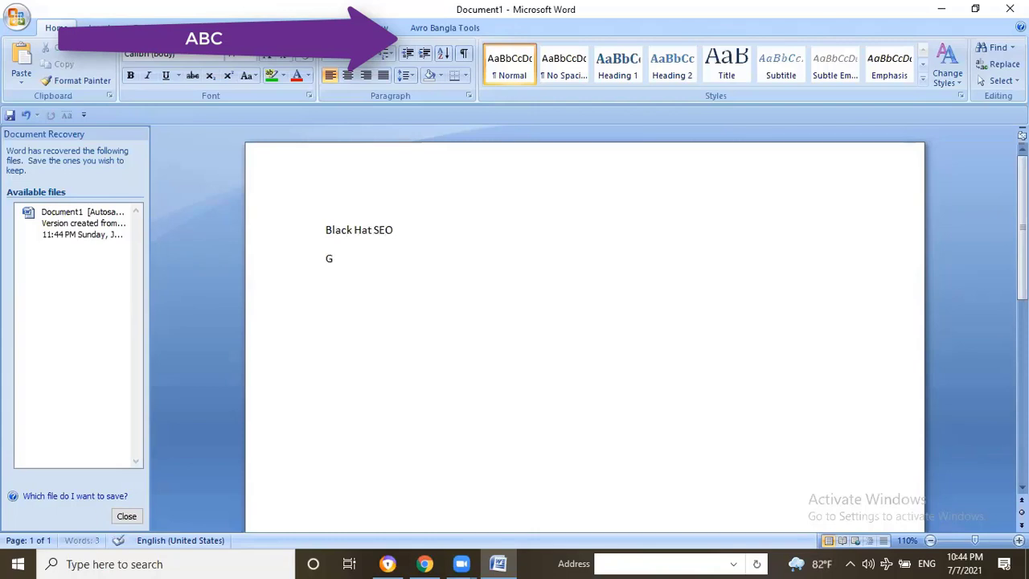
type("ray Hat SEO")
key("Return")
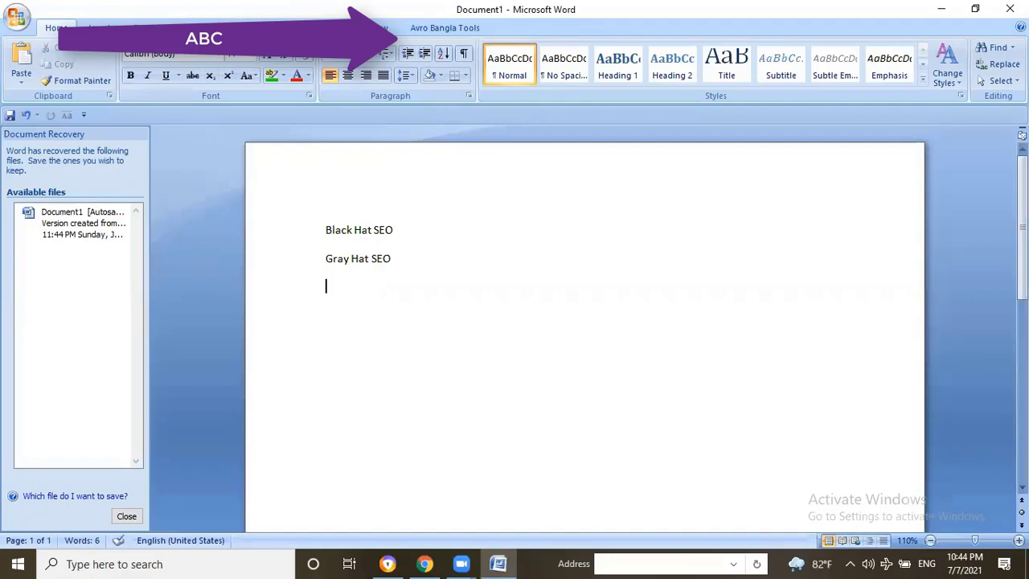
type("Whi")
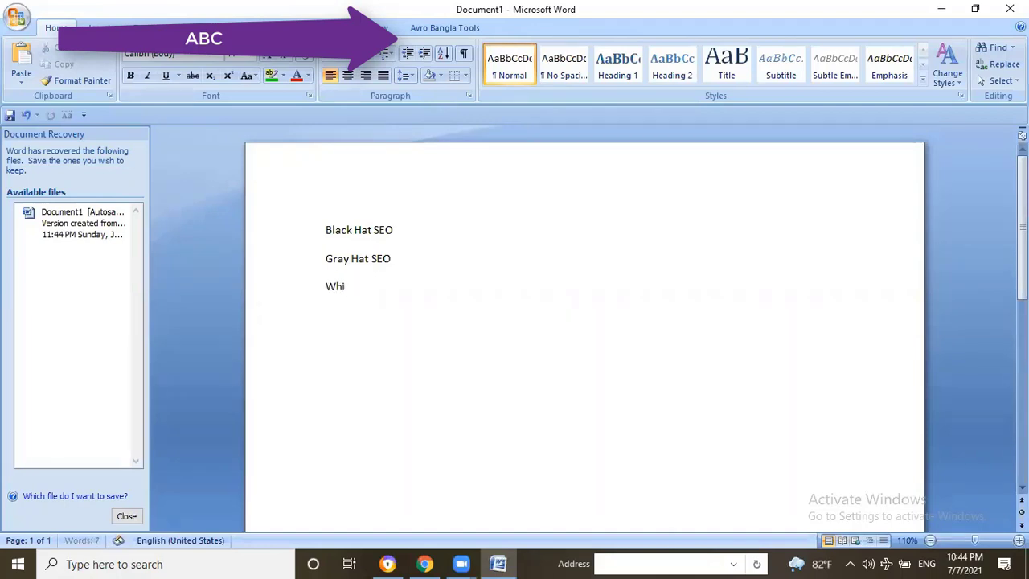
type("te hat SEO")
Enlarge the font of all three SEO lines by nine size increments, undoing any accidental overwrite of the text.
key("ctrl+a")
key("ctrl+shift+period")
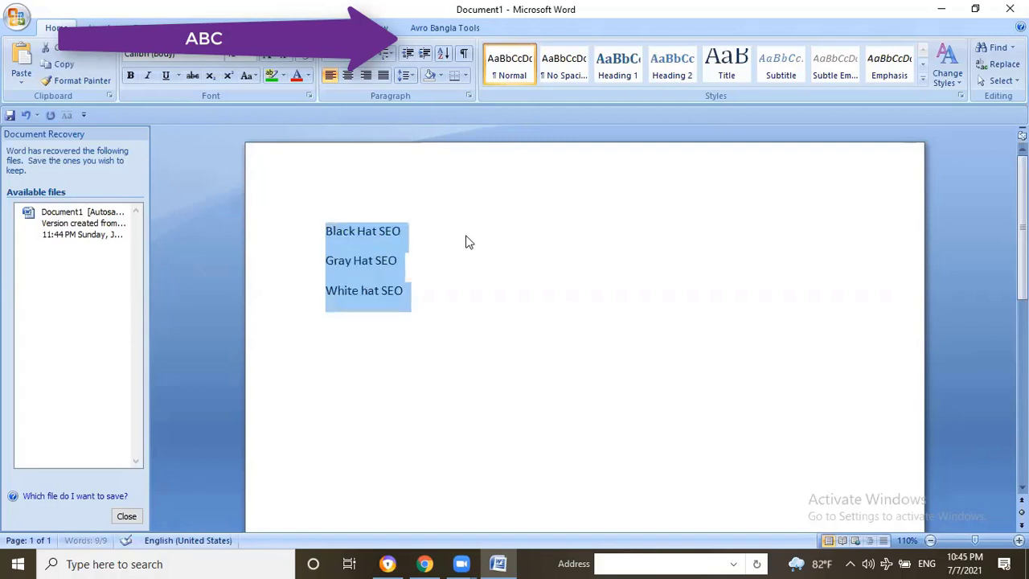
key("ctrl+shift+period")
key("ctrl+shift+period")
key("ctrl+shift+period")
key("ctrl+shift+period")
key("ctrl+shift+period")
key("ctrl+shift+period")
key("ctrl+shift+period")
key("ctrl+shift+period")
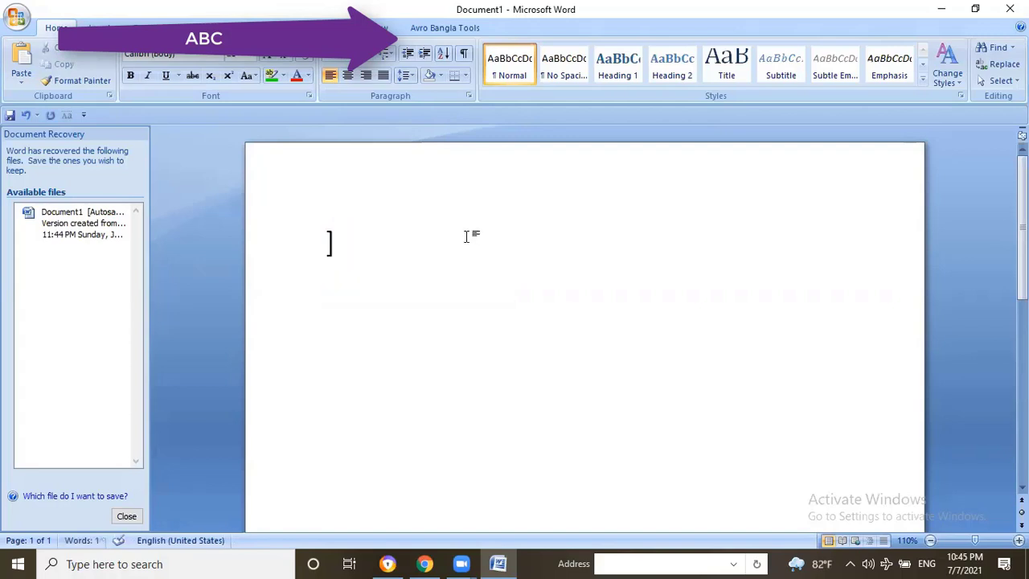
key("ctrl+z")
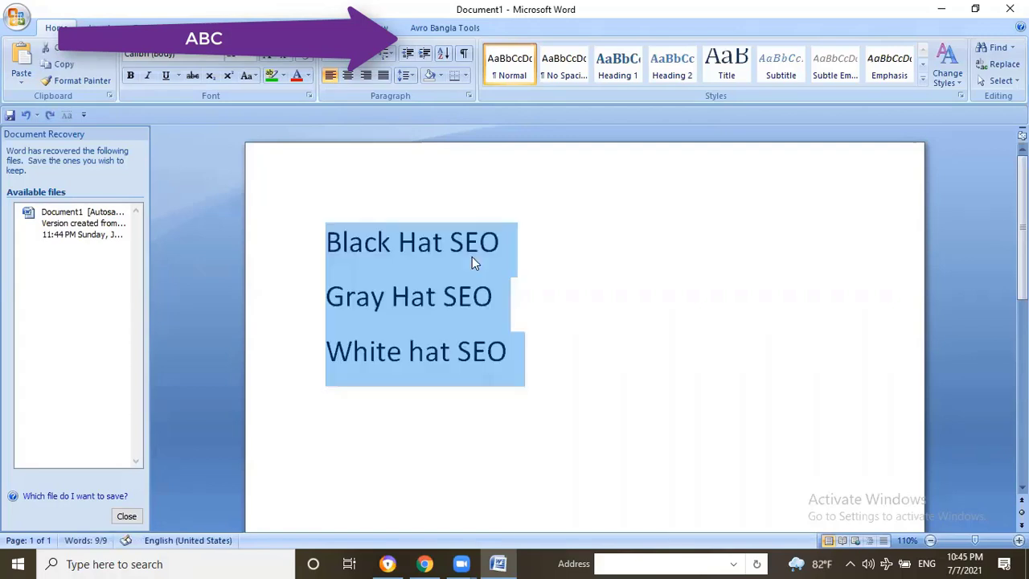
left_click(500, 242)
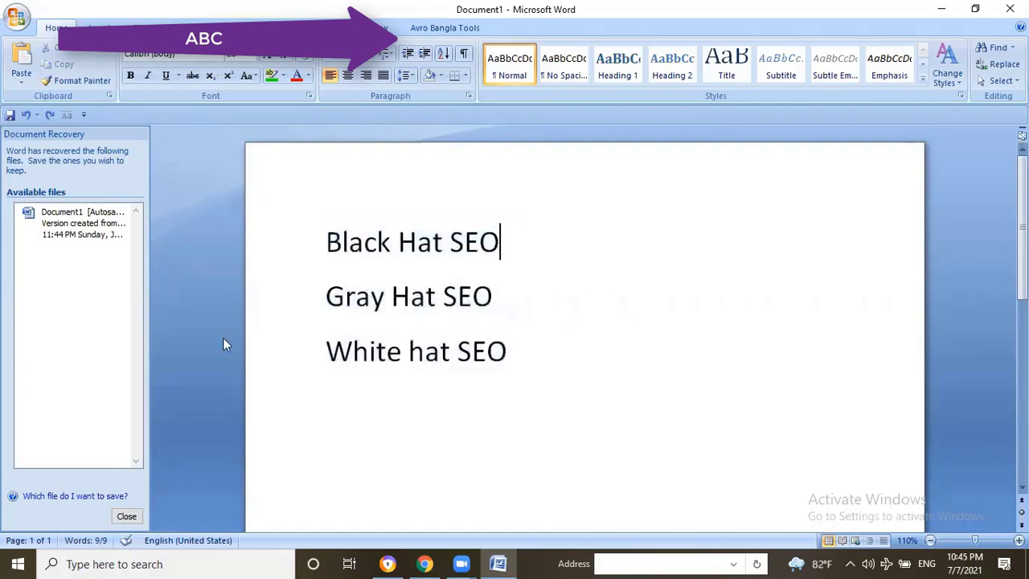
Close the Document Recovery list and choose to remove the recovered files.
left_click(127, 516)
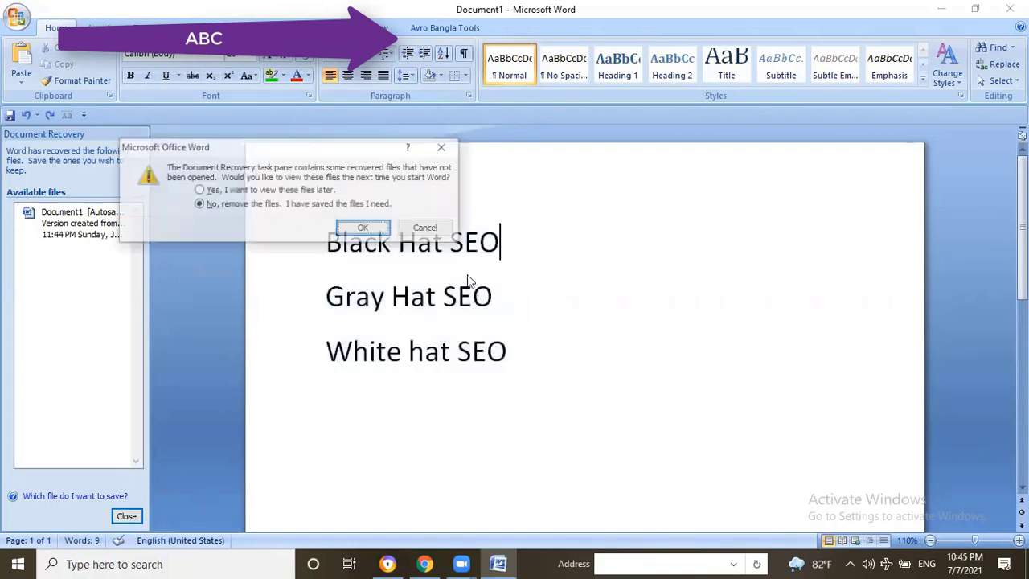
left_click(363, 228)
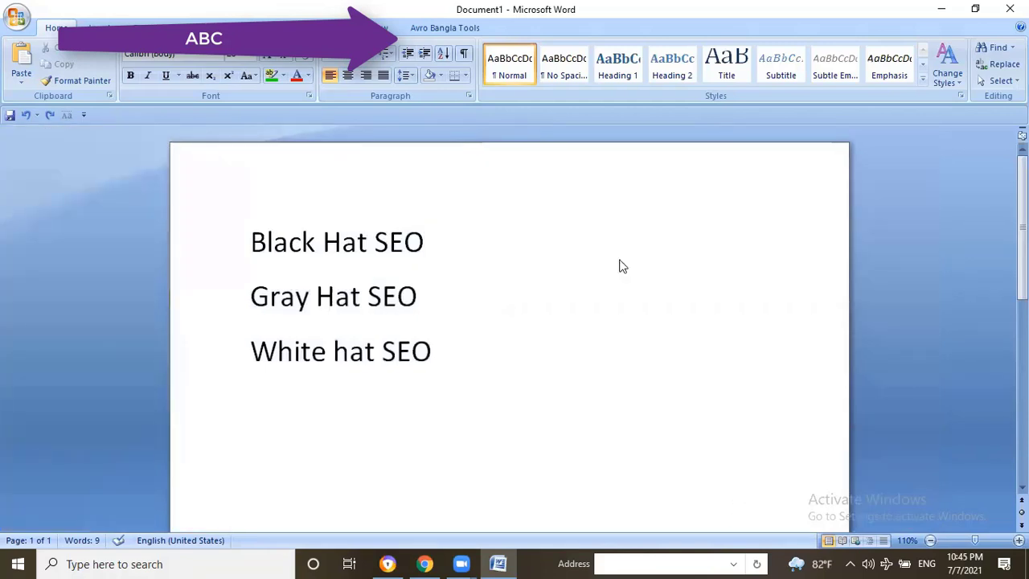
left_click(485, 250)
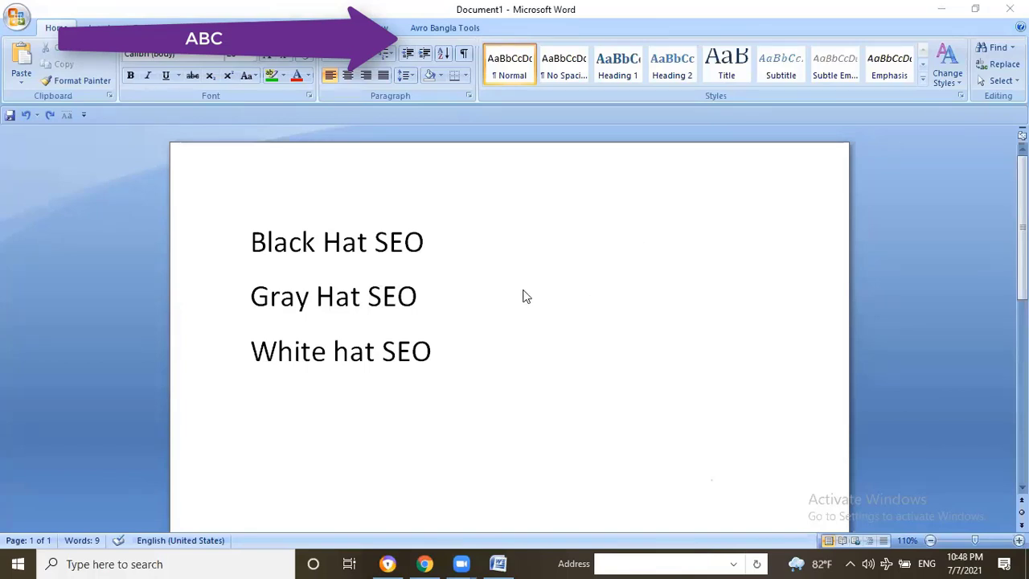
key("alt+Tab")
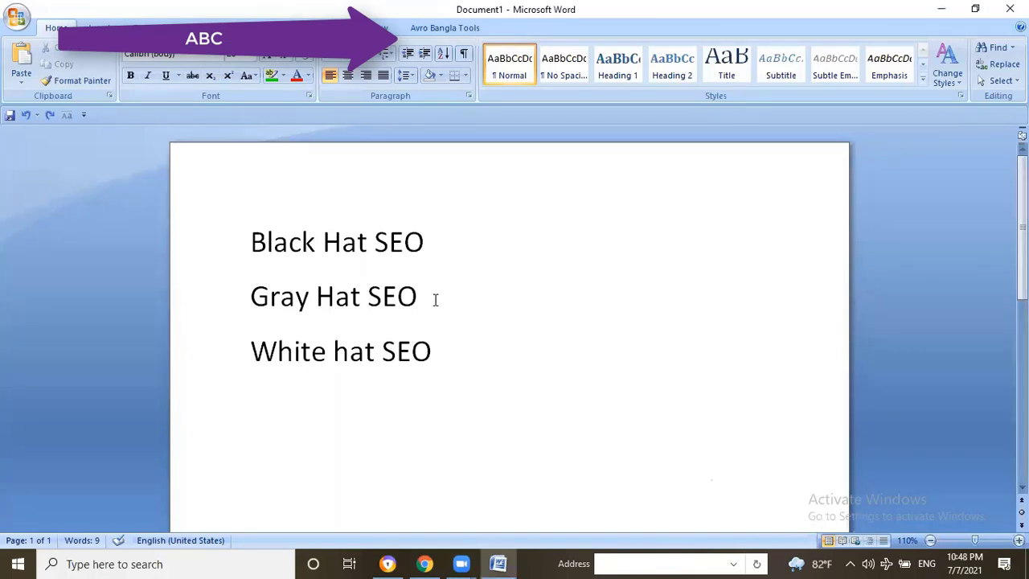
left_click(433, 298)
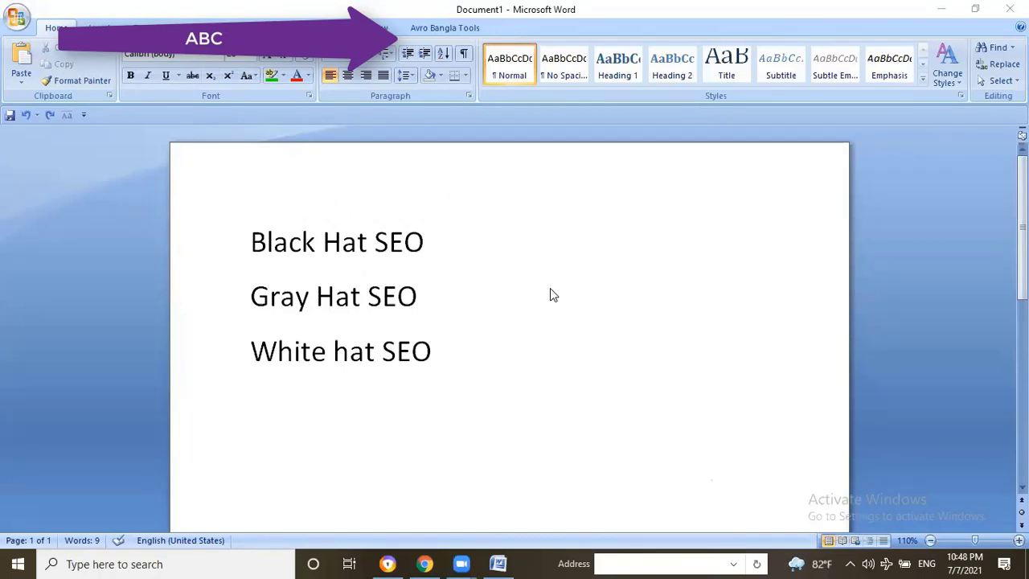
left_click(466, 287)
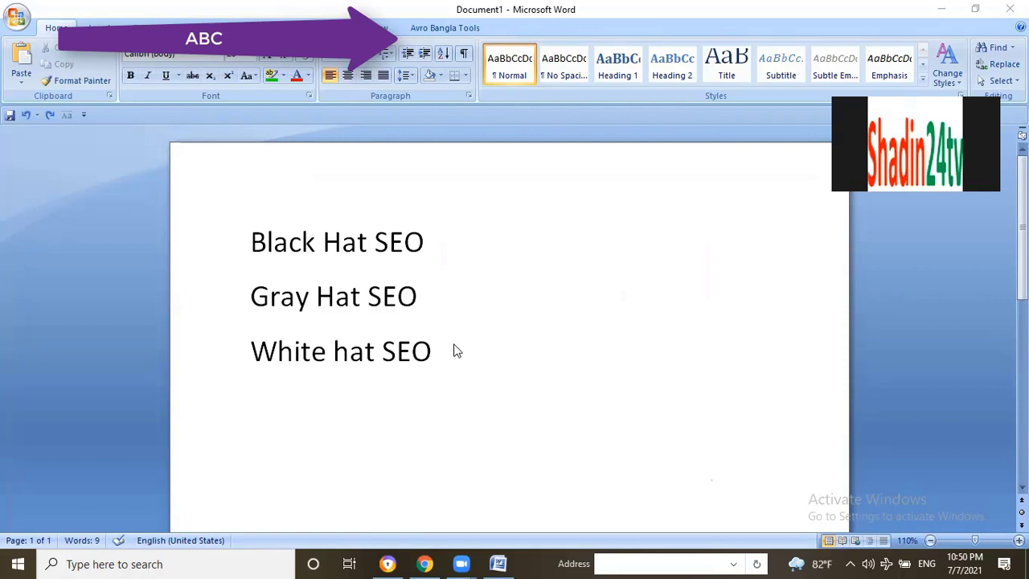
key("alt+Tab")
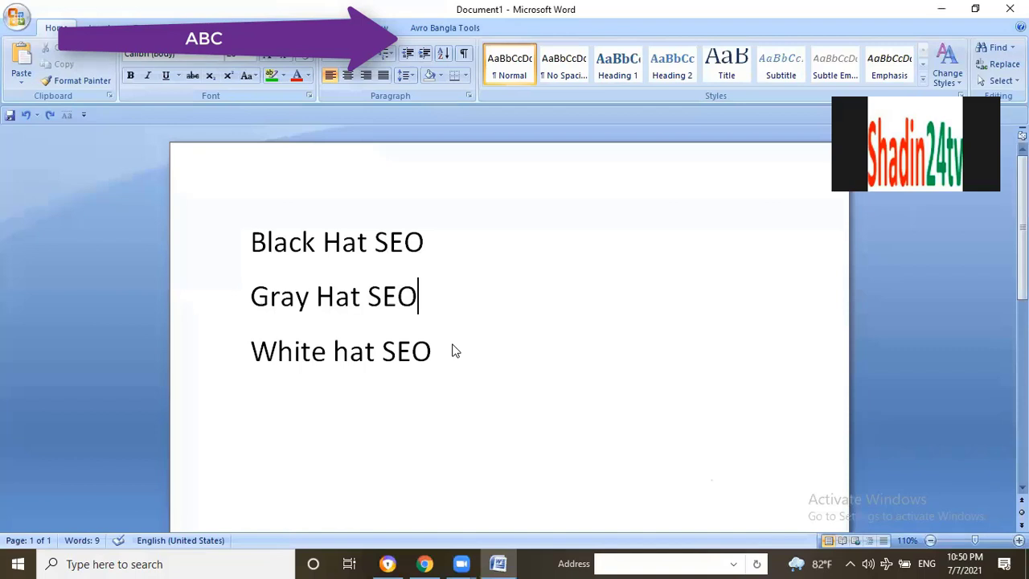
Add an empty line below "White hat SEO" and briefly highlight the "Black Hat SEO" and "Gray Hat SEO" lines.
left_click(448, 348)
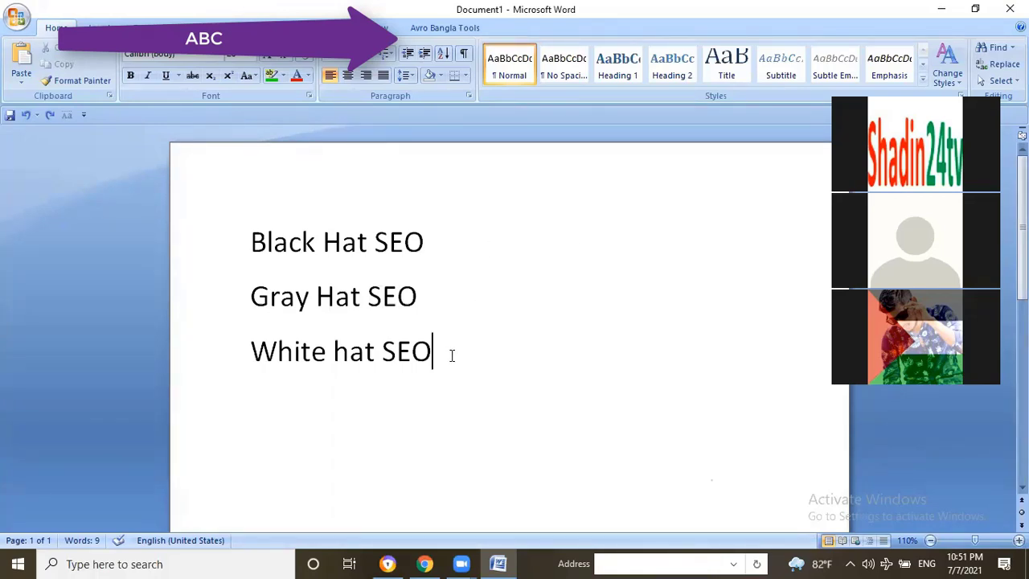
key("Return")
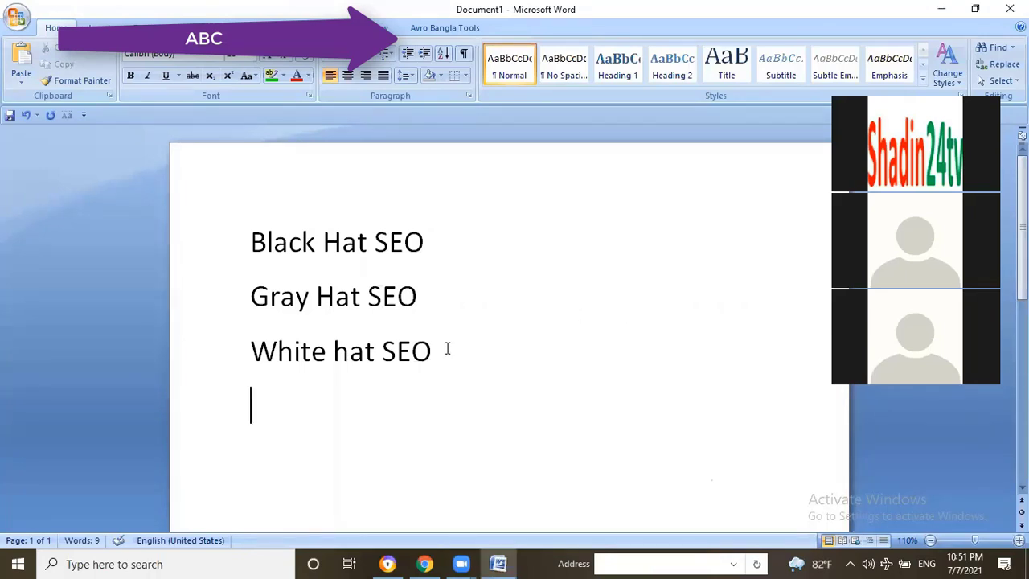
left_click_drag(434, 296, 237, 247)
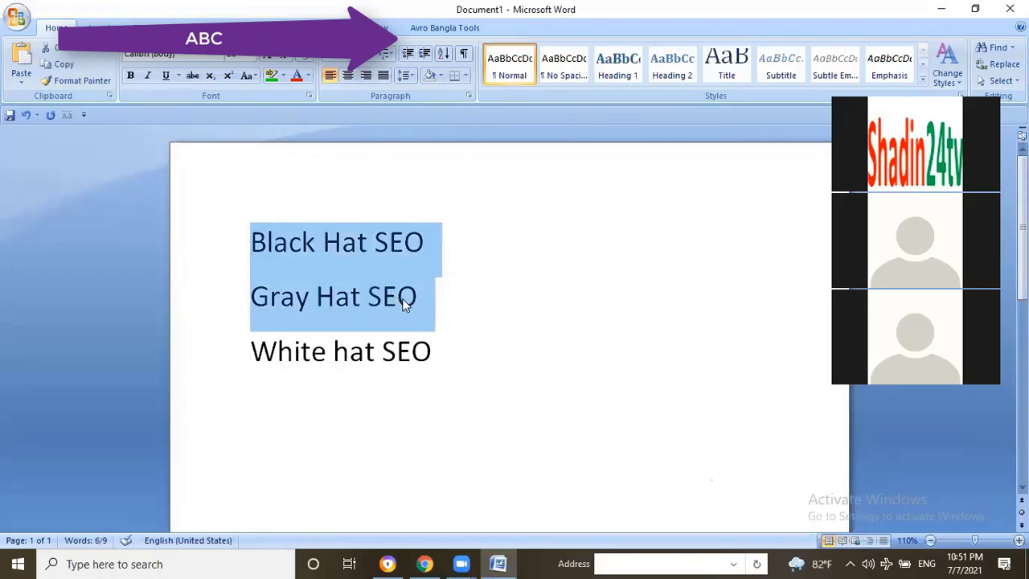
left_click(356, 294)
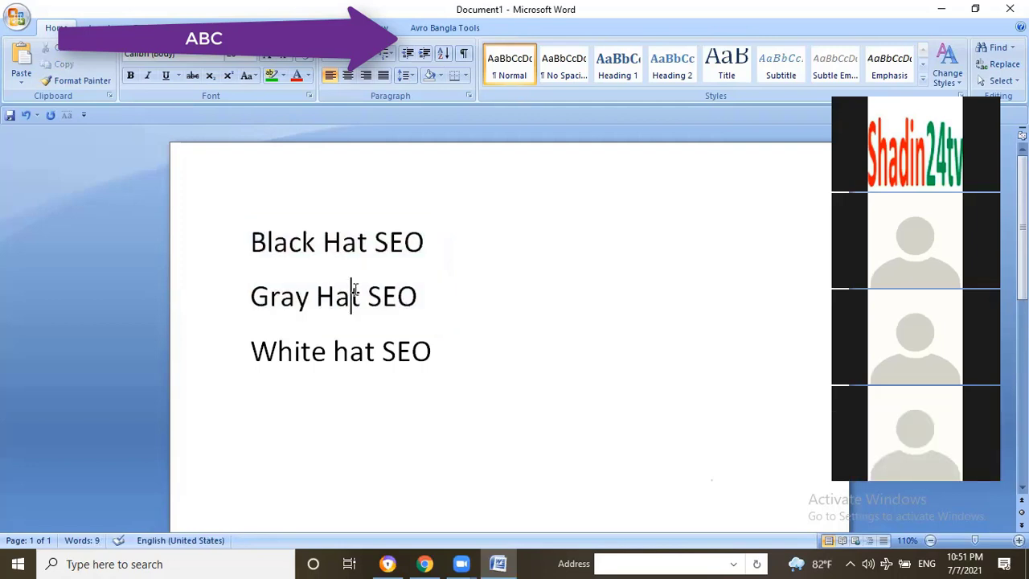
triple_click(356, 294)
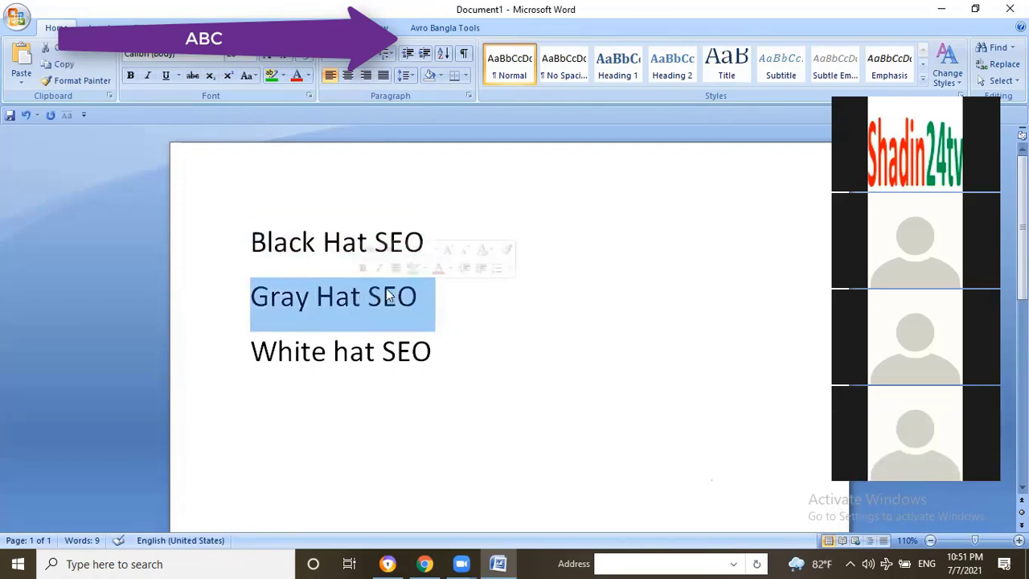
left_click(438, 303)
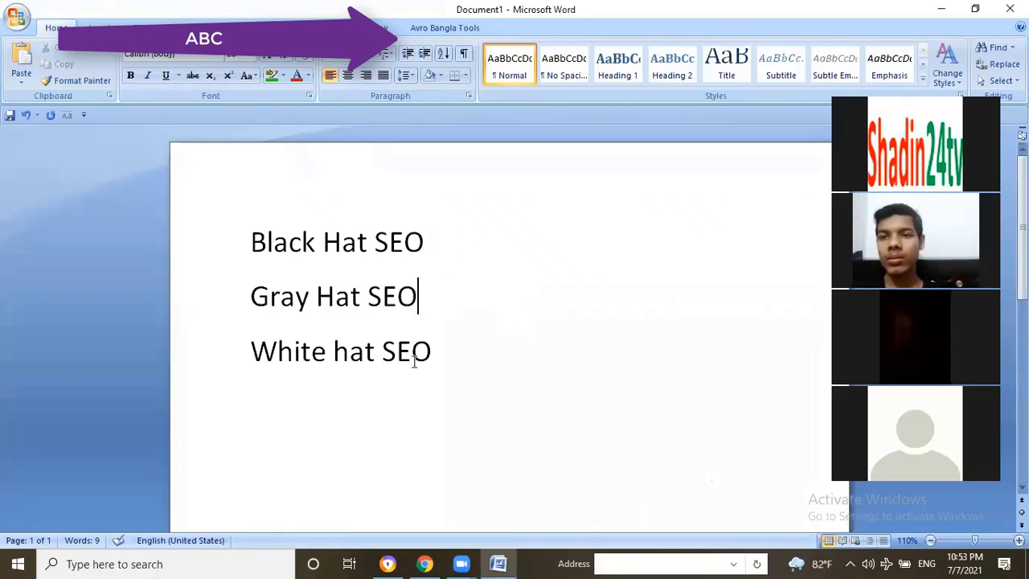
left_click(450, 354)
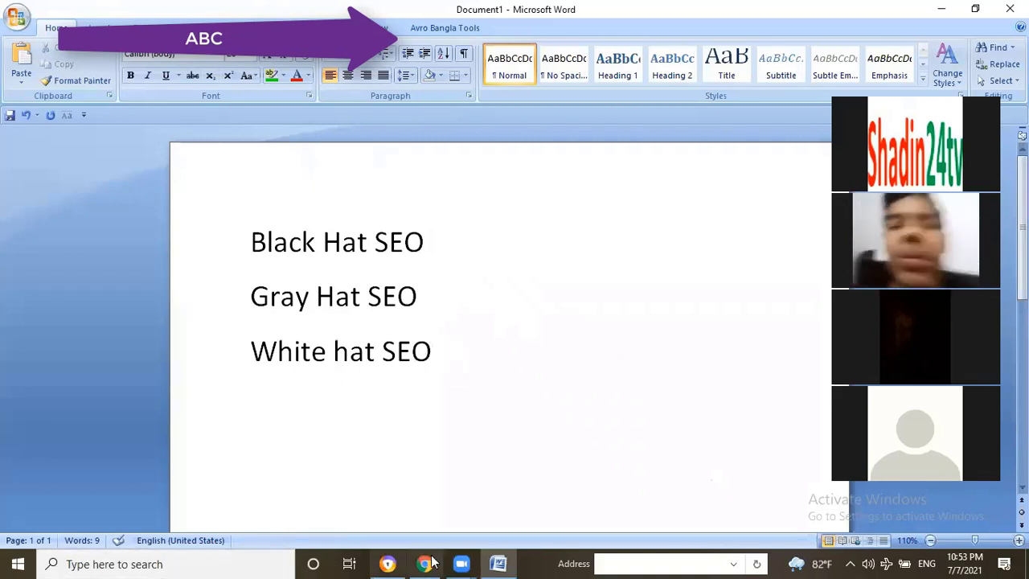
Switch to Chrome and show the Seimadeus Music YouTube channel's uploaded videos.
mouse_move(463, 563)
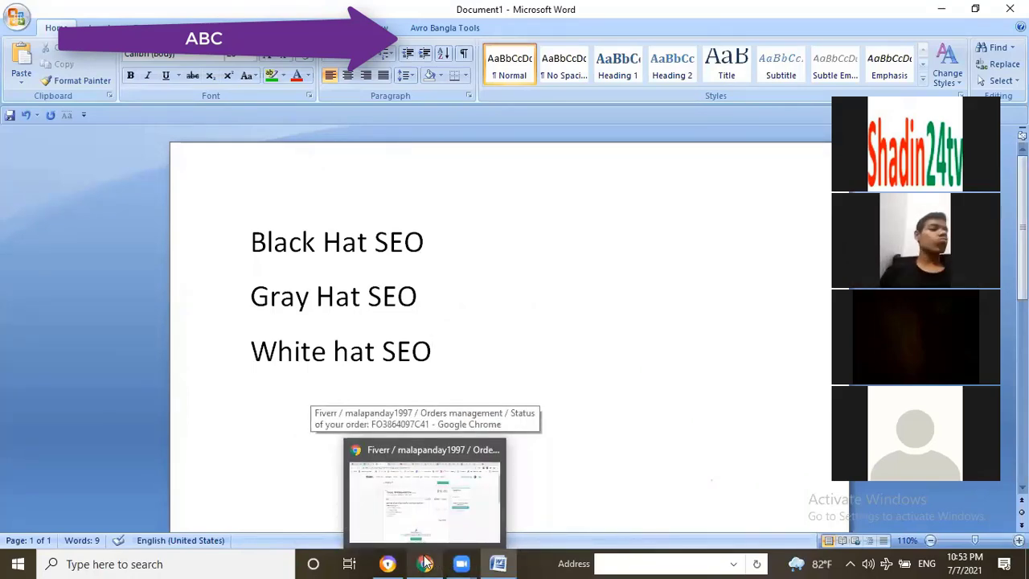
left_click(426, 562)
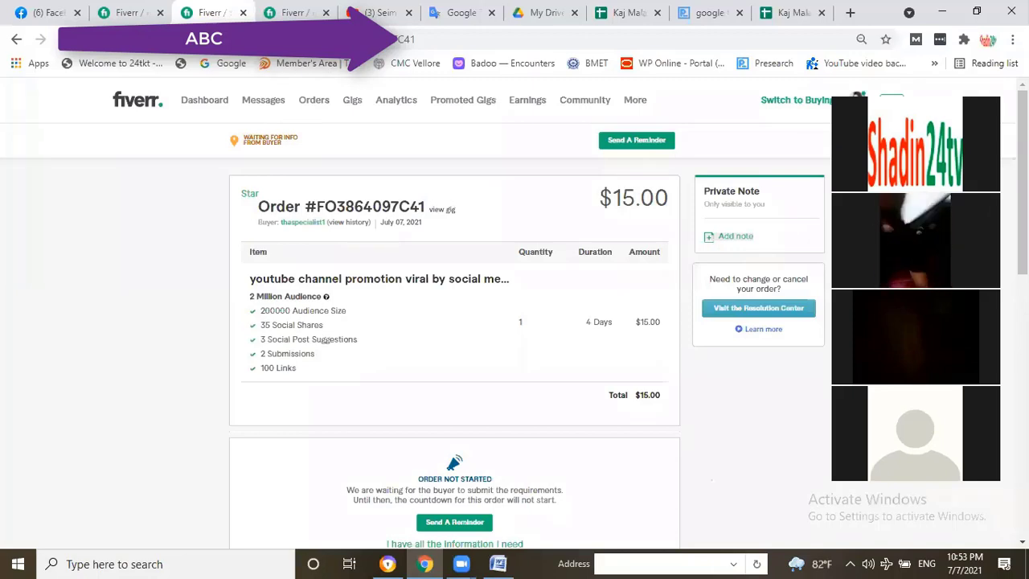
left_click(378, 12)
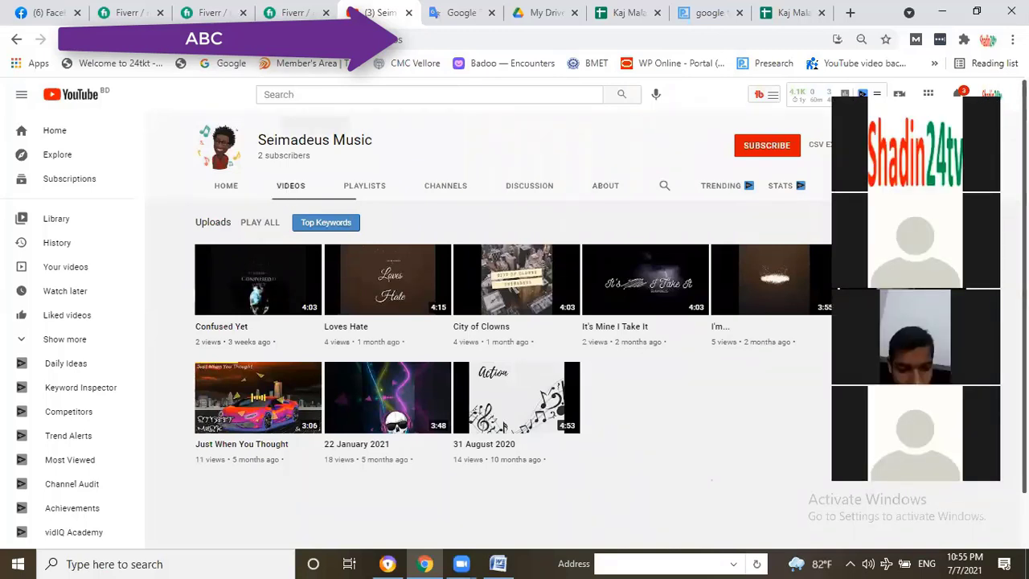
left_click(465, 563)
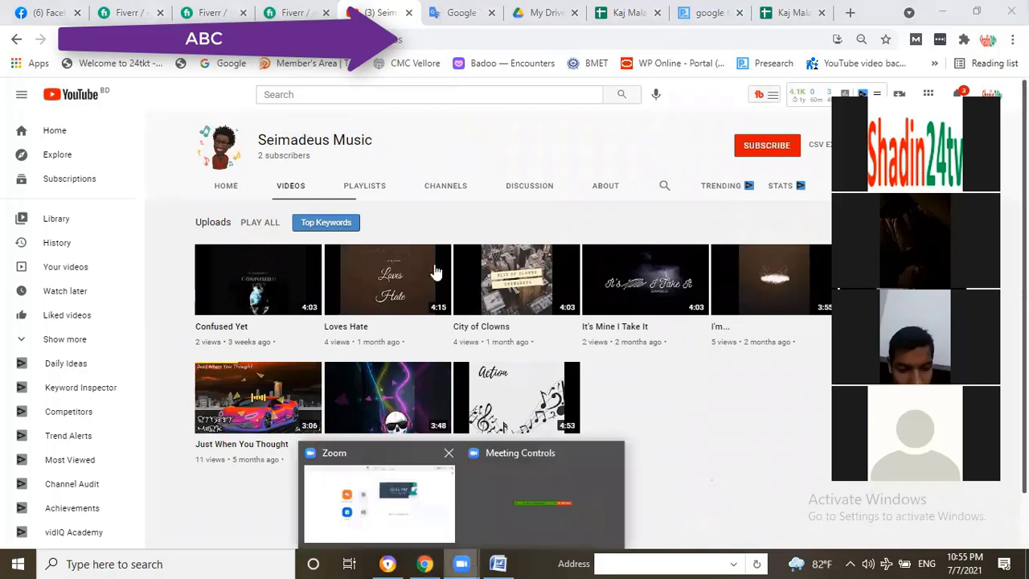
left_click(698, 101)
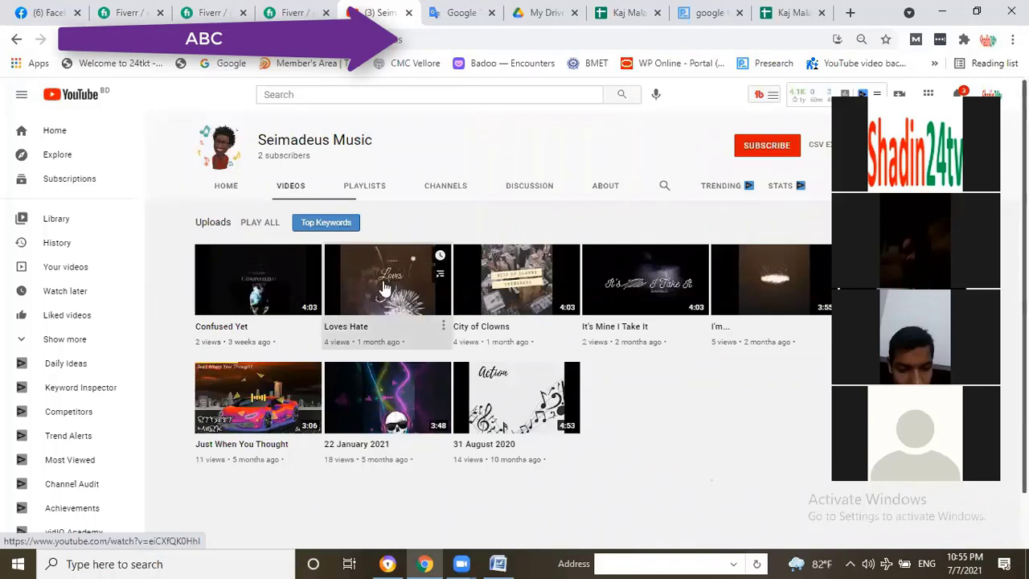
Open and pause the "Loves Hate" video and examine its description, comments, and social and SEO statistics.
left_click(474, 249)
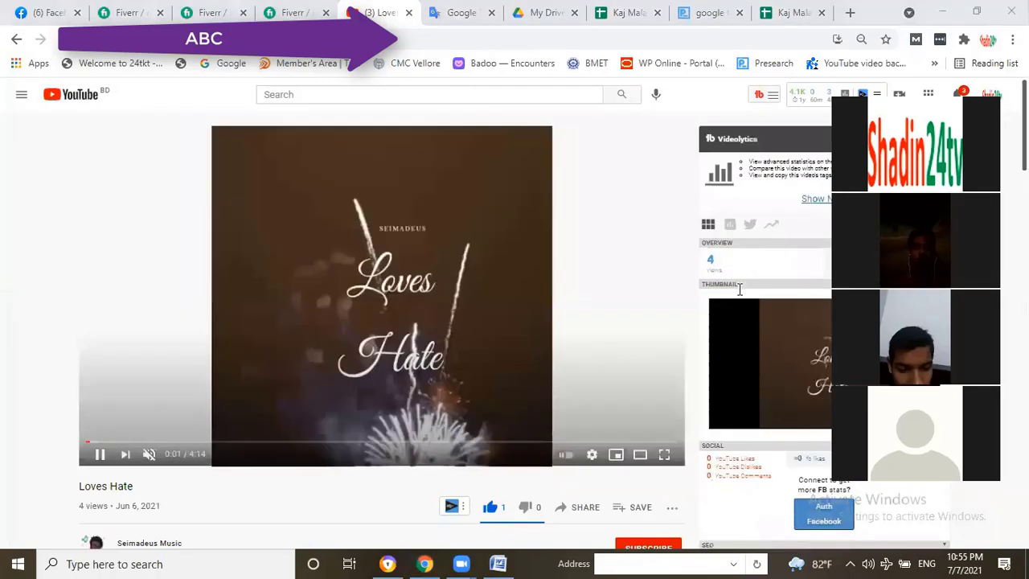
left_click(99, 453)
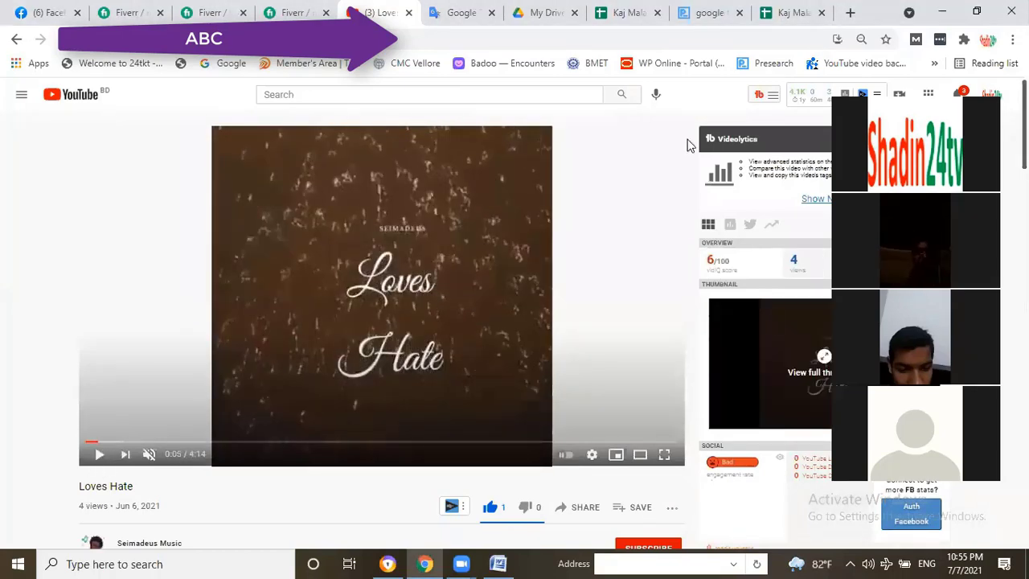
scroll(707, 175, "down", 3)
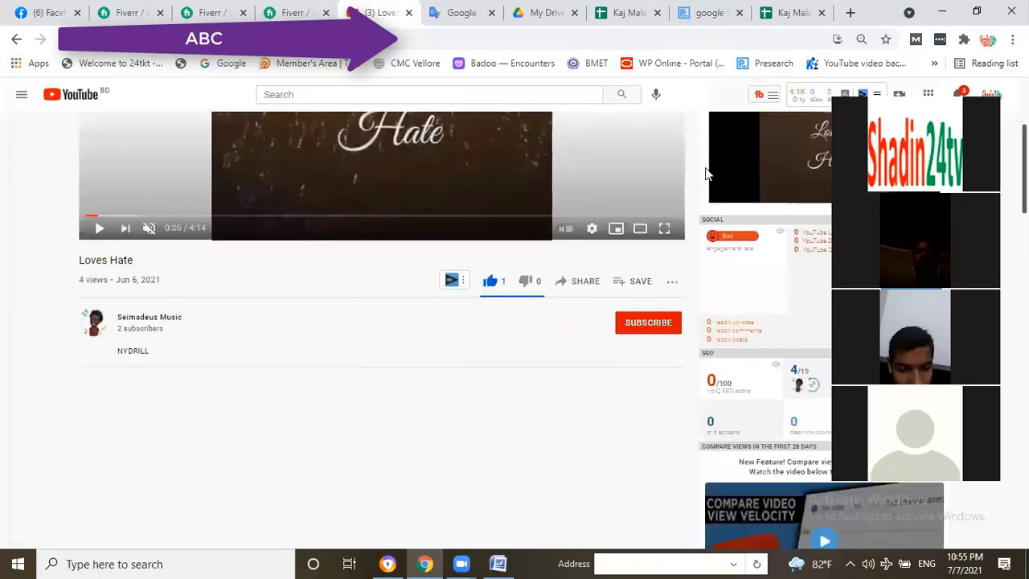
scroll(709, 176, "down", 1)
scroll(710, 180, "up", 1)
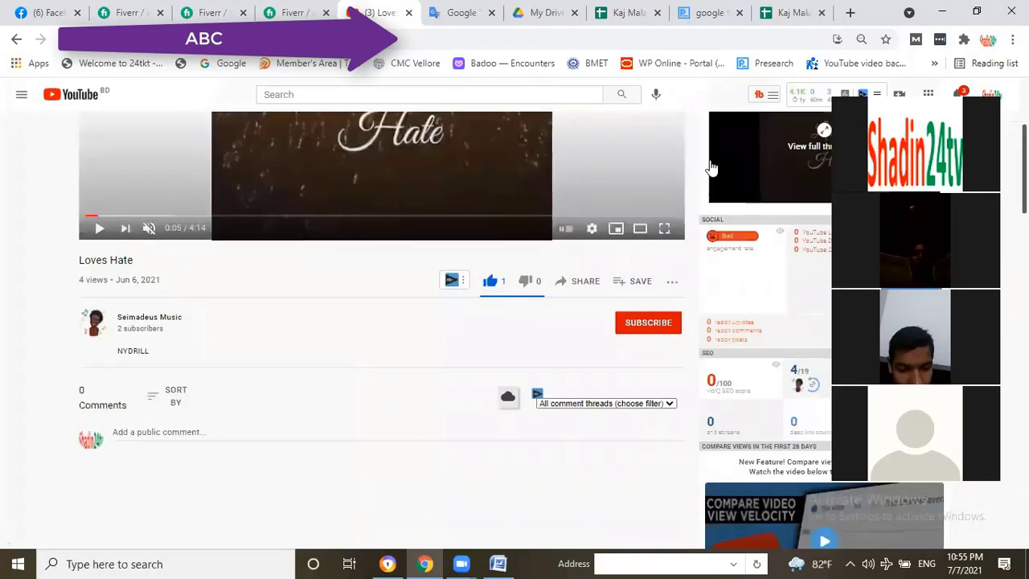
scroll(752, 188, "up", 1)
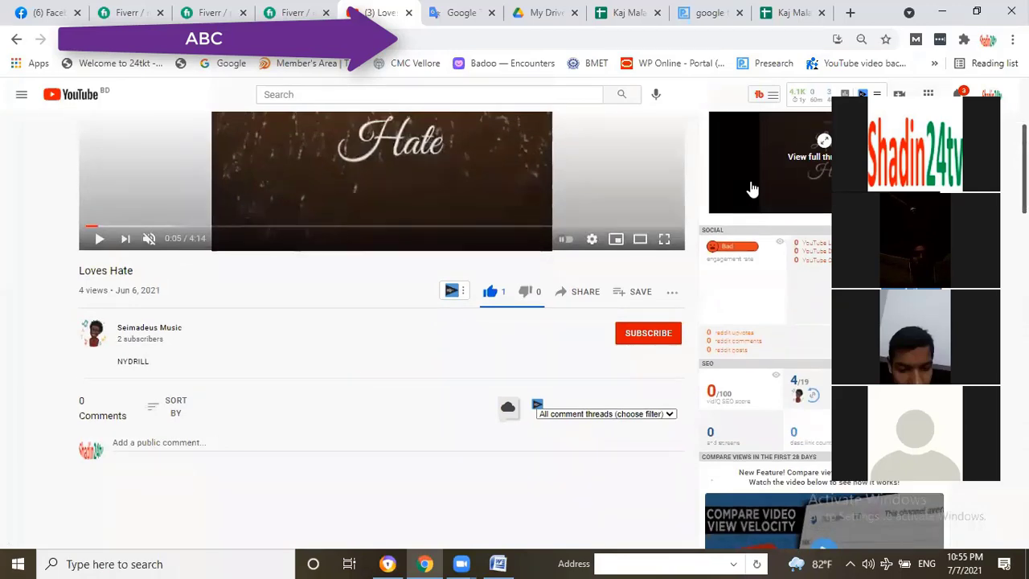
scroll(751, 188, "up", 3)
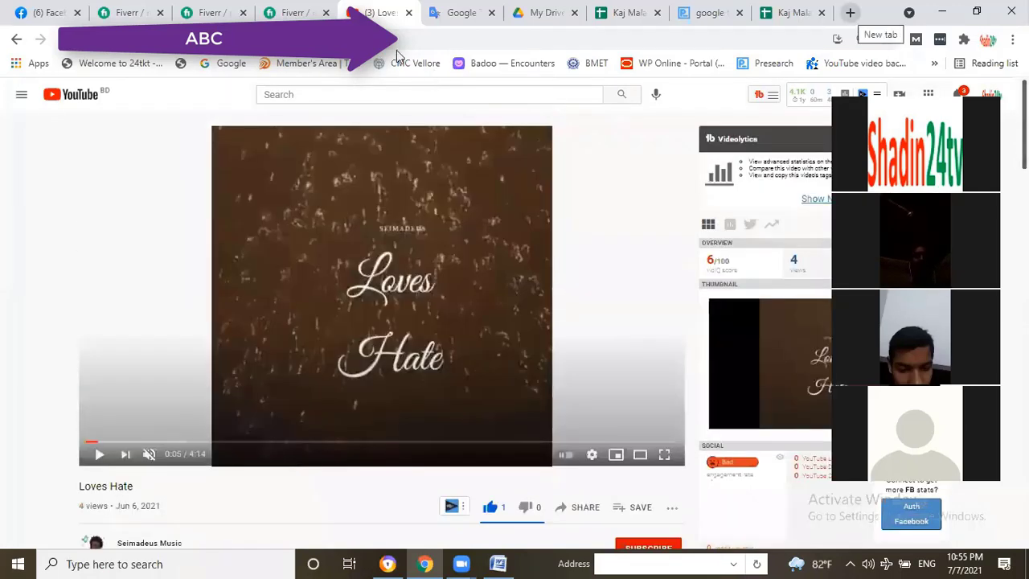
Search the web for "vidiq" in a new browser tab.
key("ctrl+t")
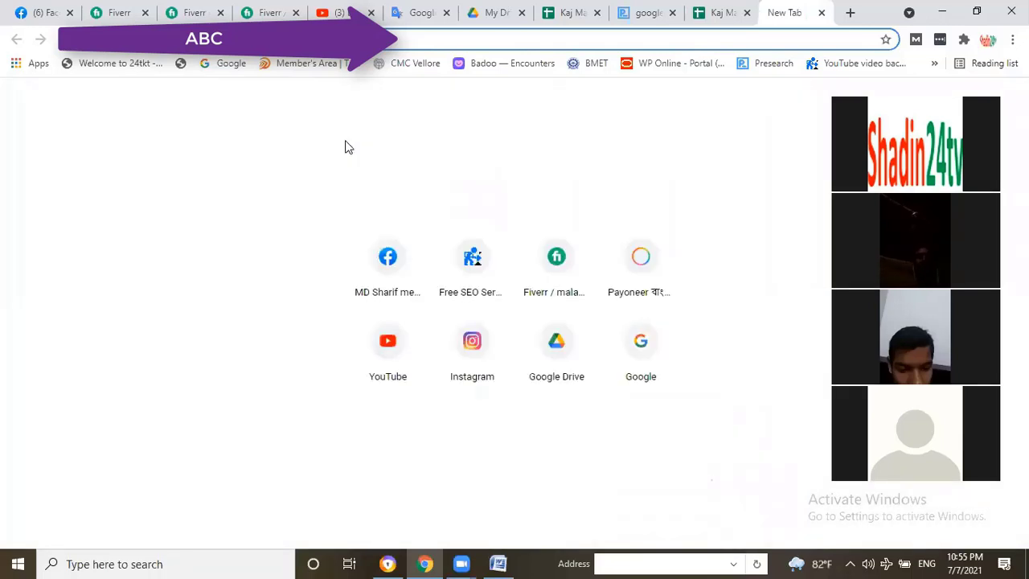
type("vidi")
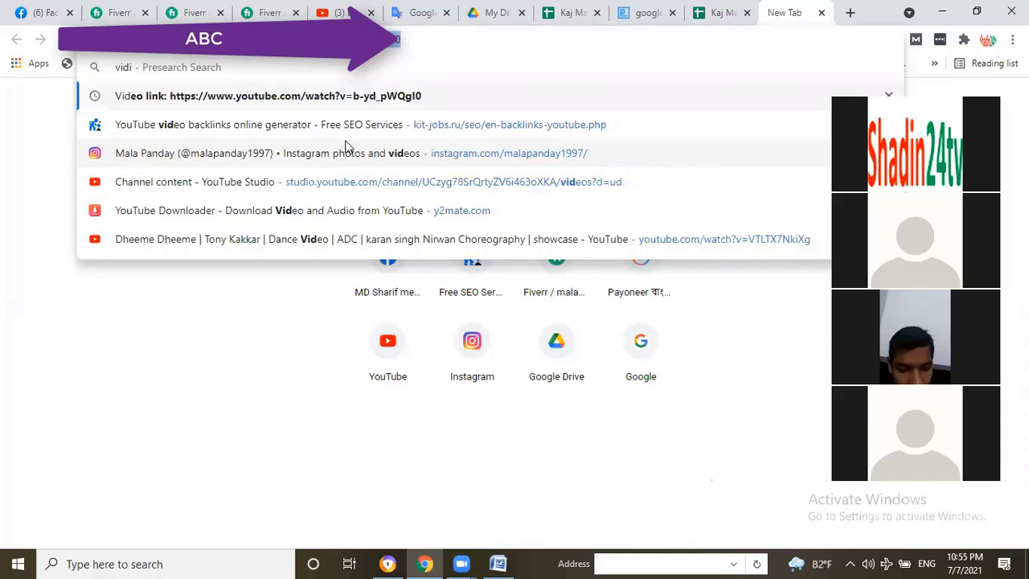
key("BackSpace")
key("BackSpace")
type("iq")
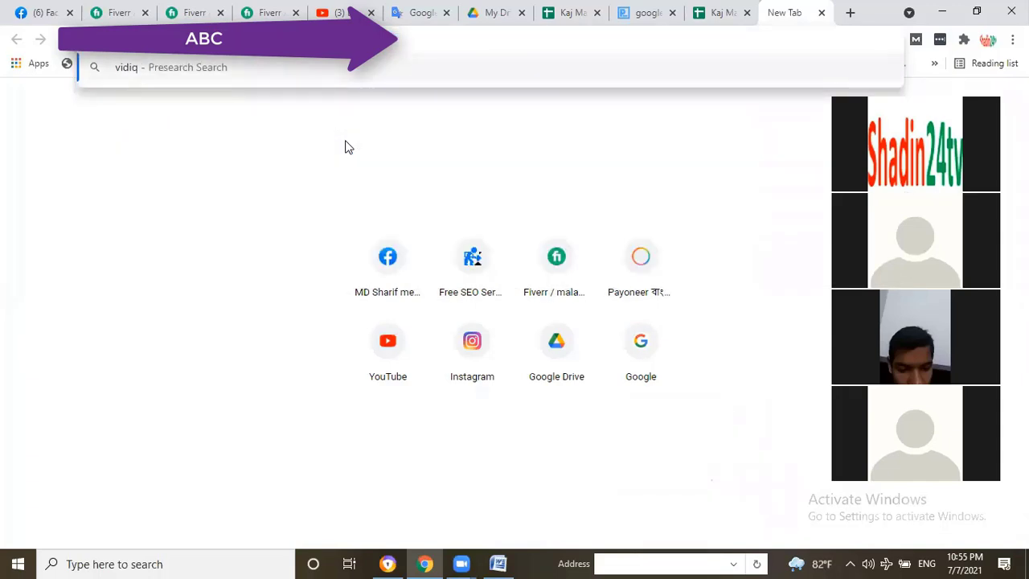
key("Return")
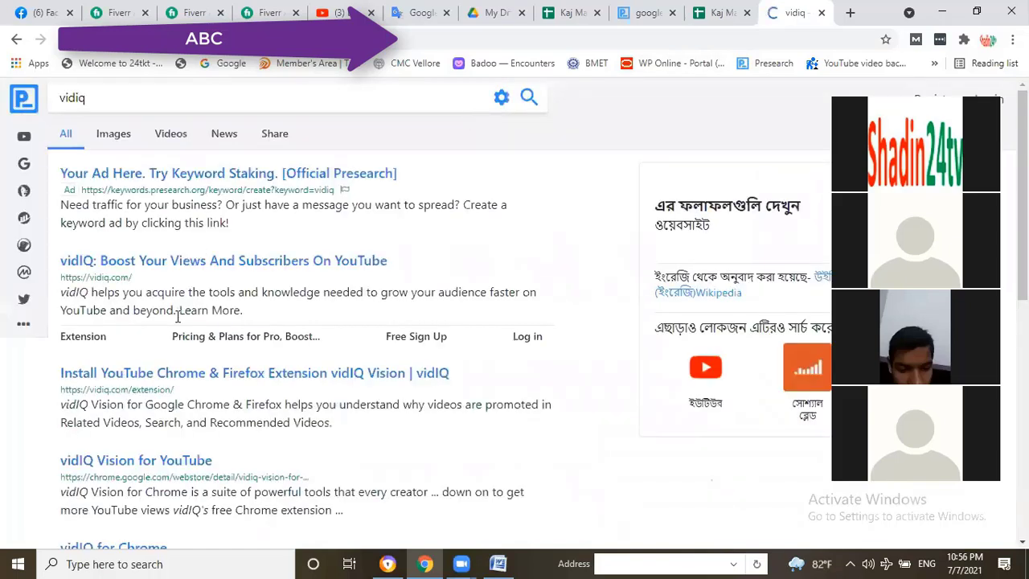
View the "vidIQ for Chrome" Web Store page from the search results, and close its tab.
scroll(161, 338, "down", 1)
scroll(86, 413, "down", 1)
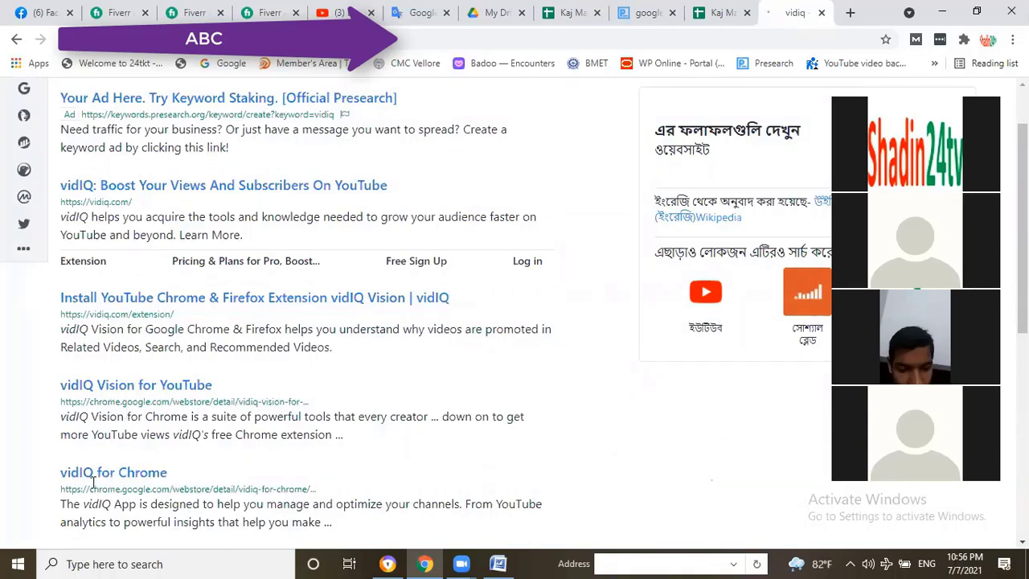
scroll(124, 408, "down", 1)
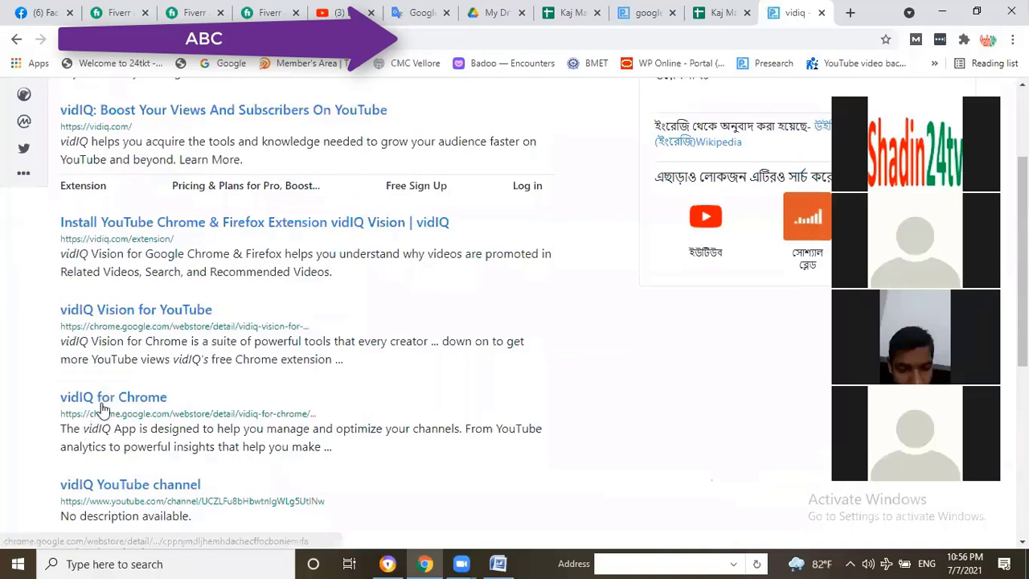
left_click(104, 402)
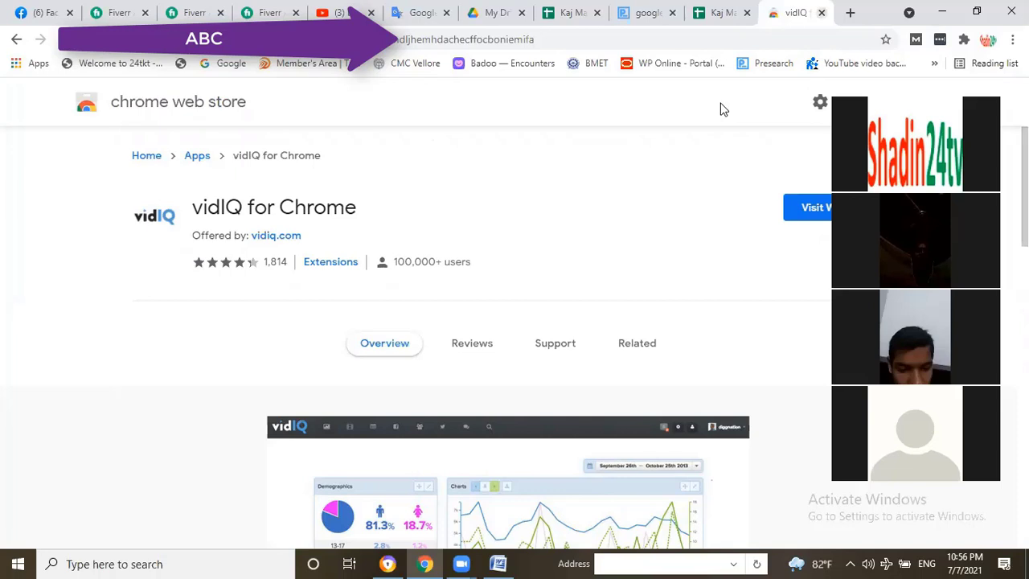
key("ctrl+w")
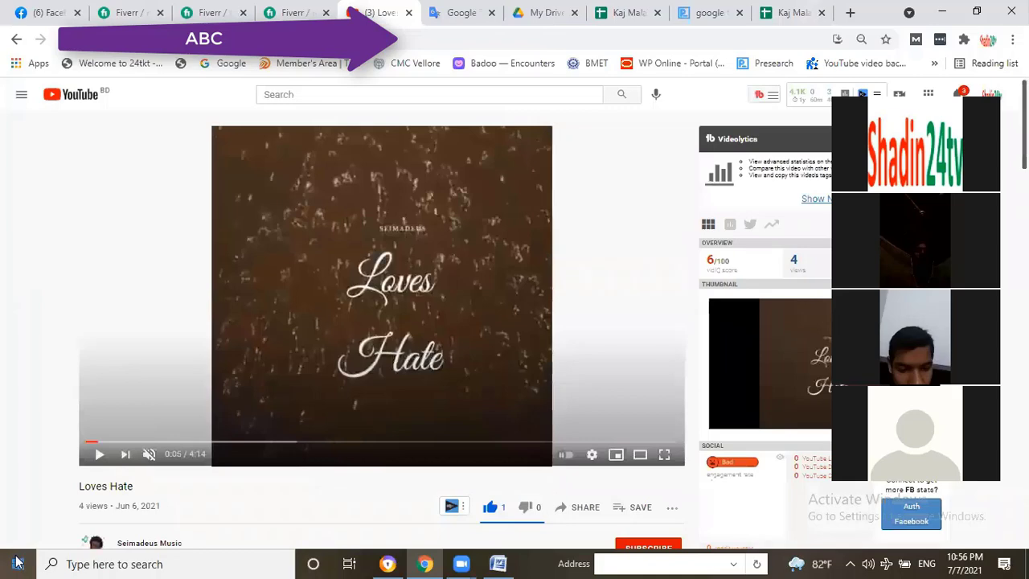
Find Tuberank Jeet 4 PRO by searching Windows for "tube", launch it and dismiss its startup notification.
left_click(4, 558)
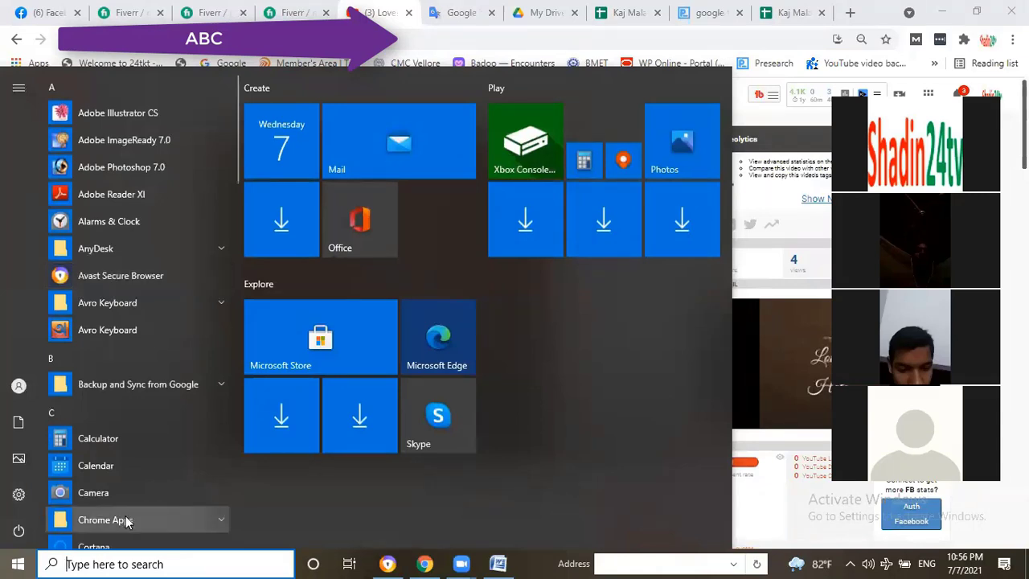
key("Escape")
key("super")
type("tub")
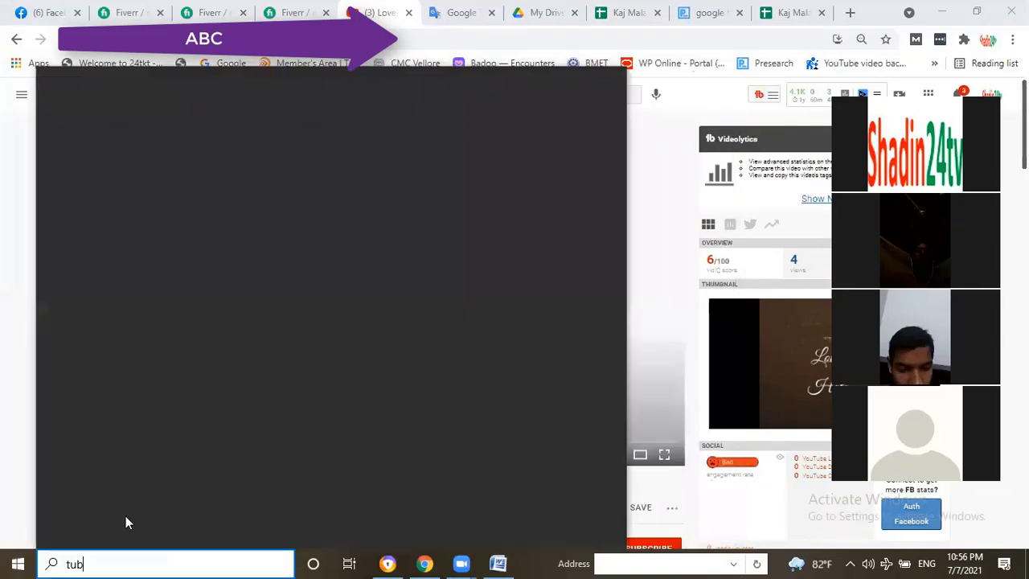
type("e")
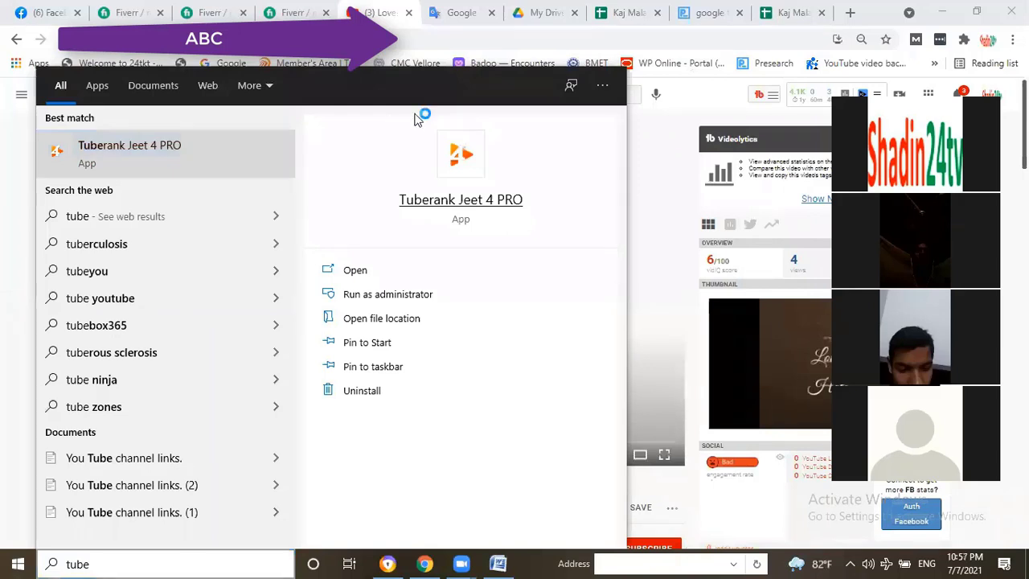
left_click(730, 74)
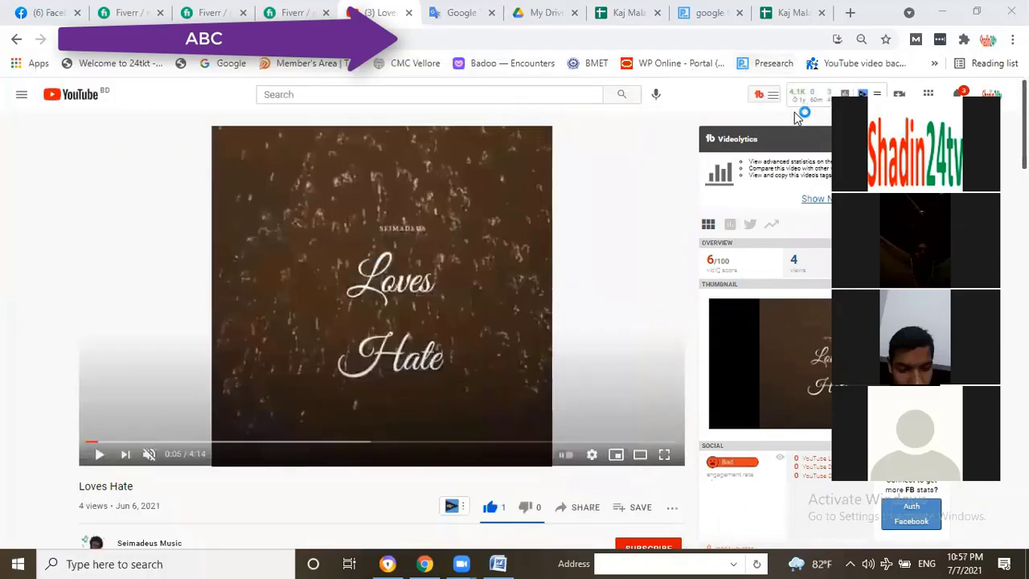
left_click(813, 95)
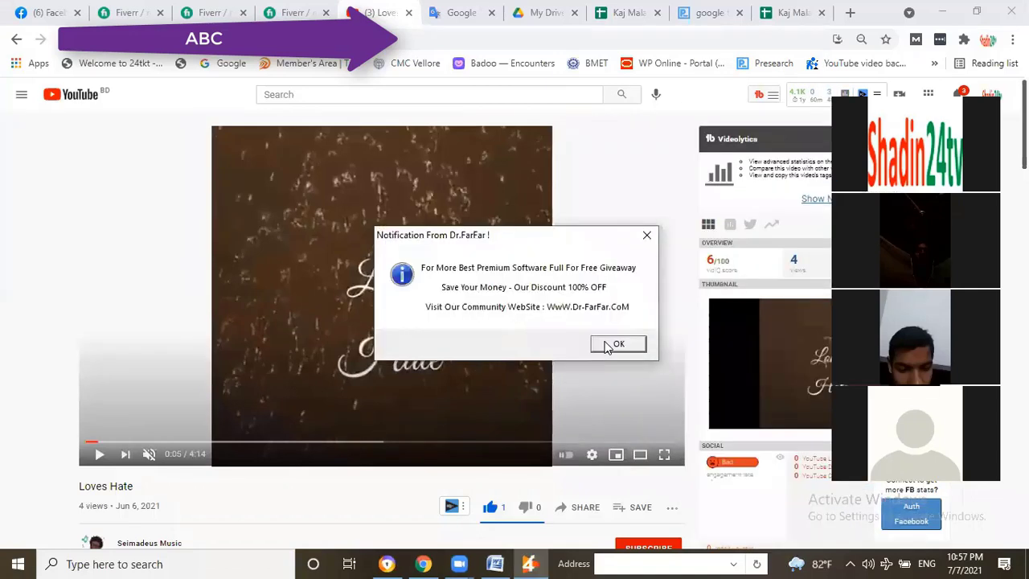
key("Return")
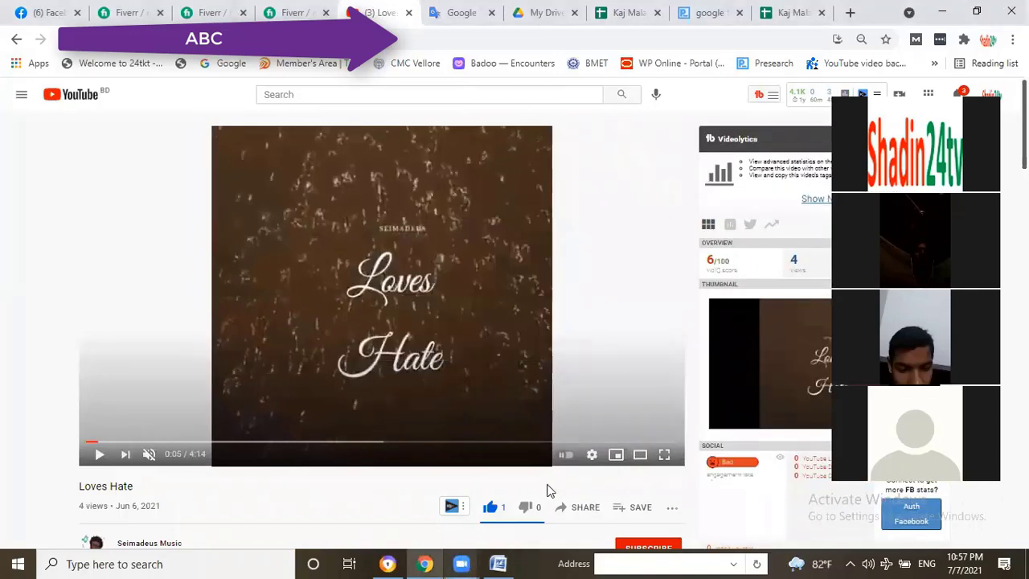
Bring up the Avast Secure Browser window, restore it to a smaller size and maximize it again.
key("super+3")
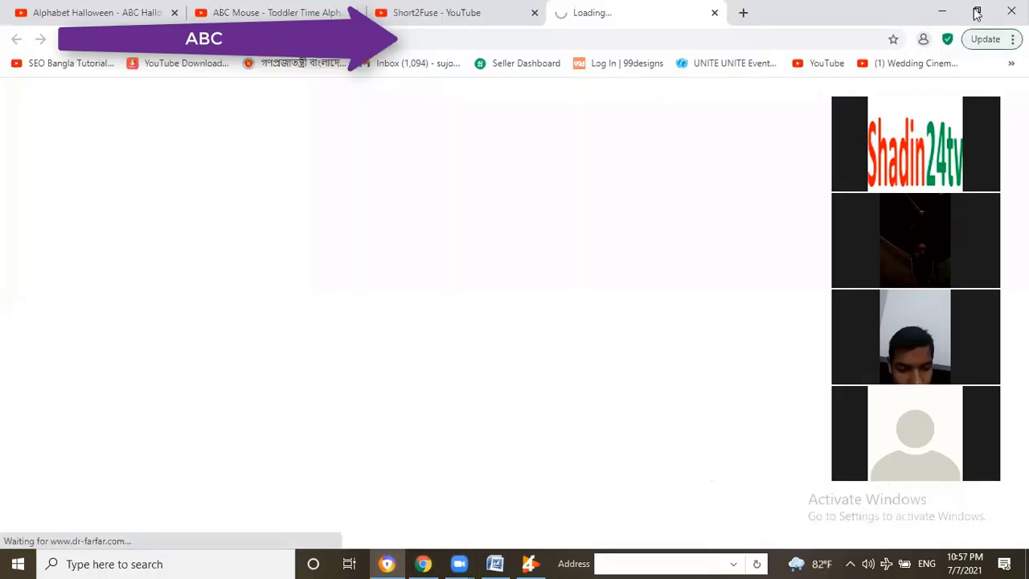
left_click(977, 13)
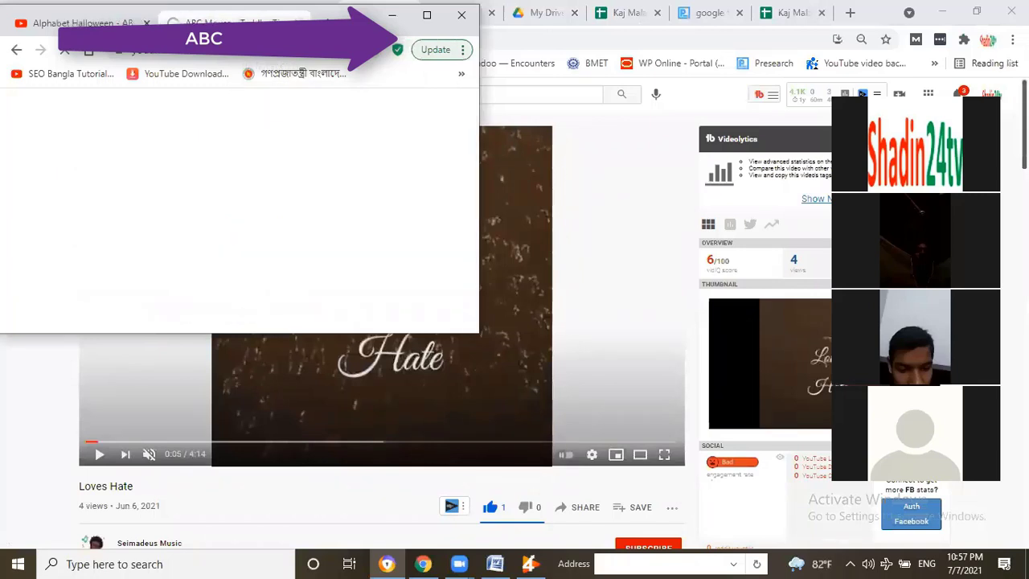
left_click(426, 23)
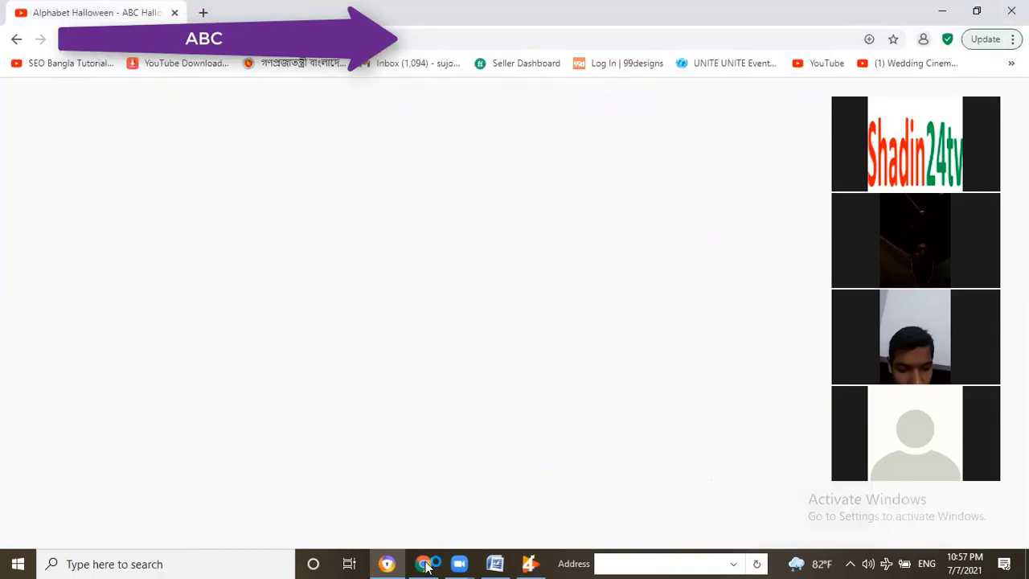
Switch to Chrome and postpone the Tuberank Jeet 4 PRO update offered by the Teknikforce Software Updater.
left_click(428, 564)
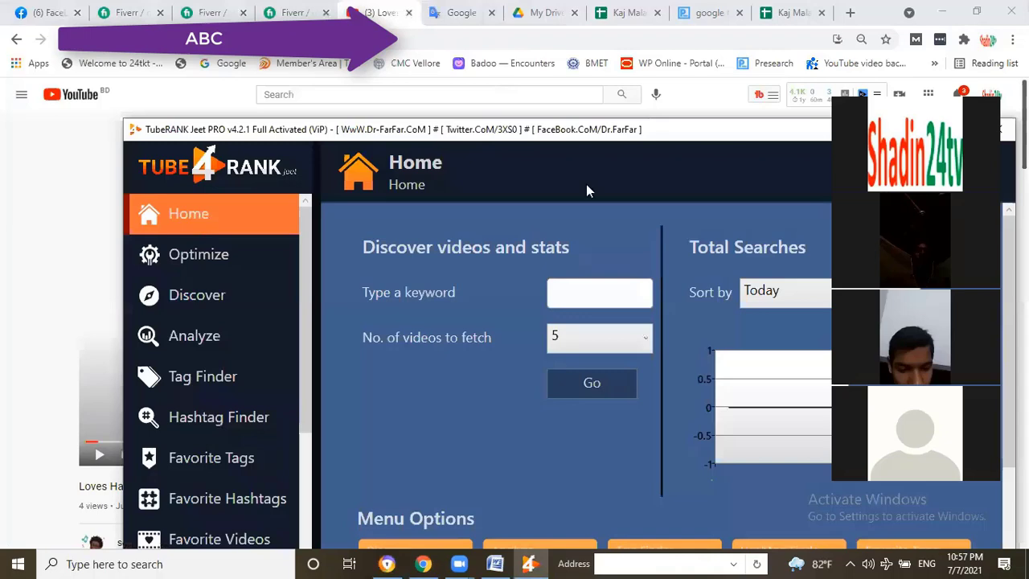
left_click_drag(534, 151, 221, 175)
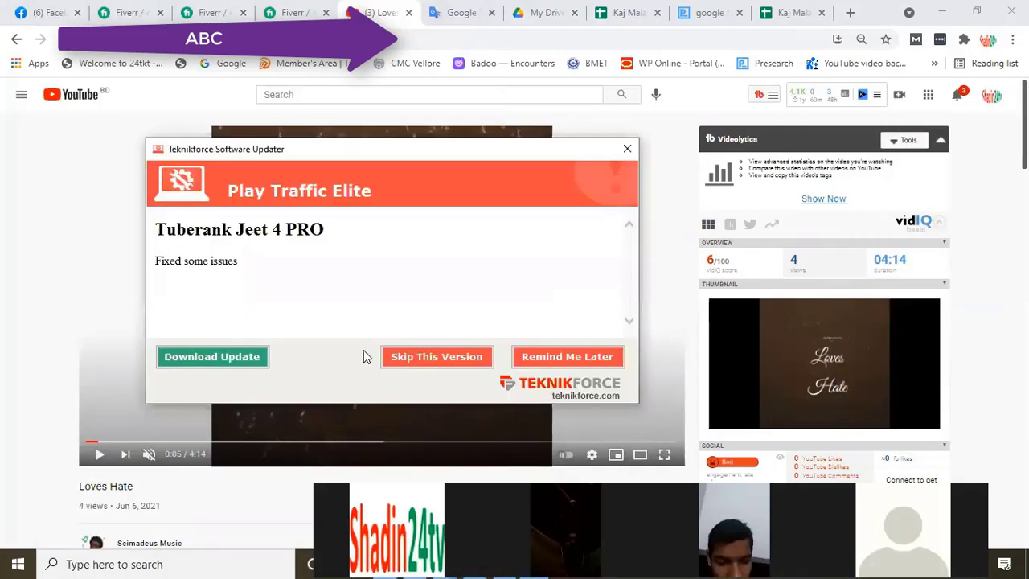
left_click(558, 362)
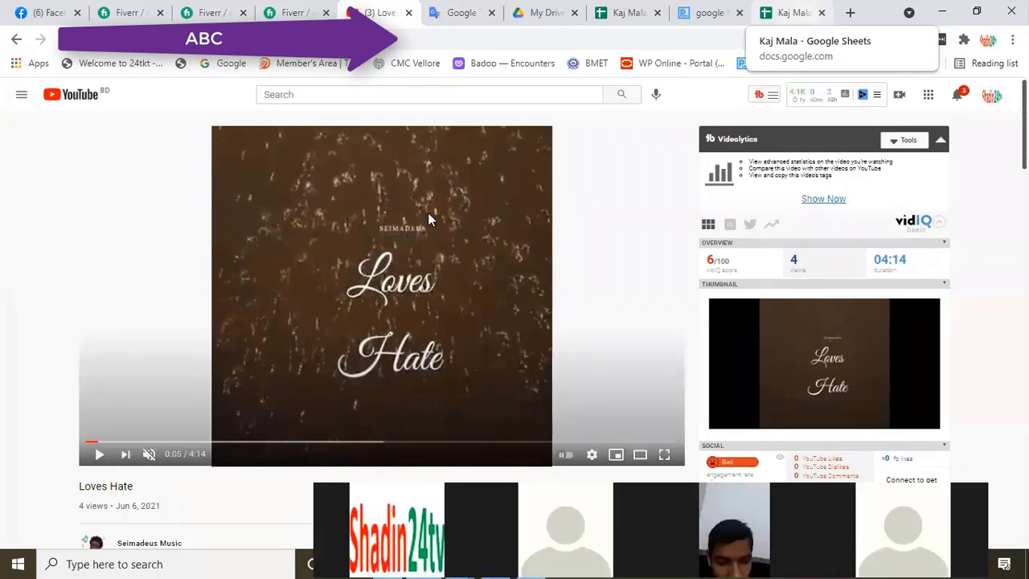
Close the browser tab showing the "Loves Hate" YouTube video.
right_click(377, 14)
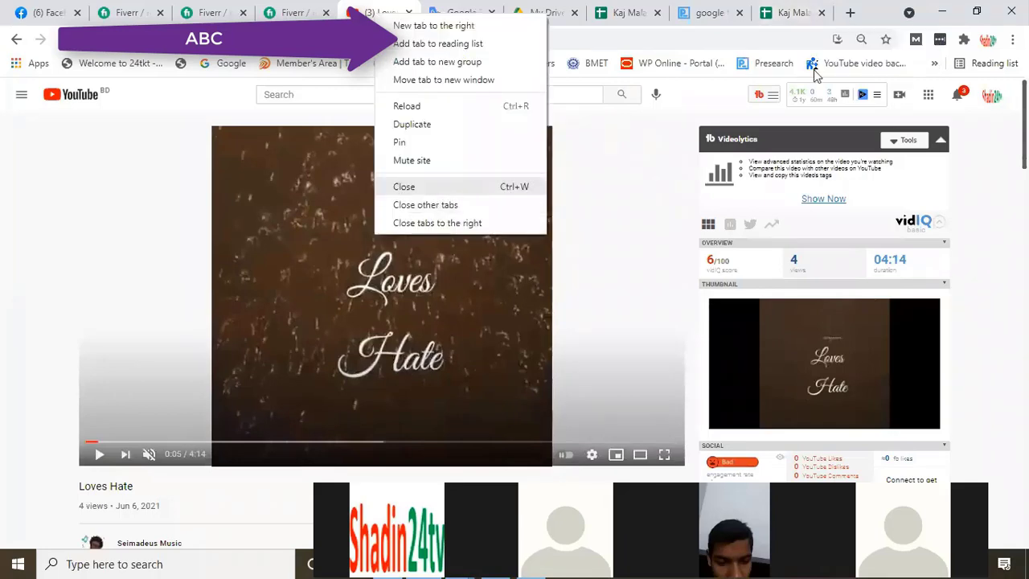
left_click(774, 72)
key("ctrl+w")
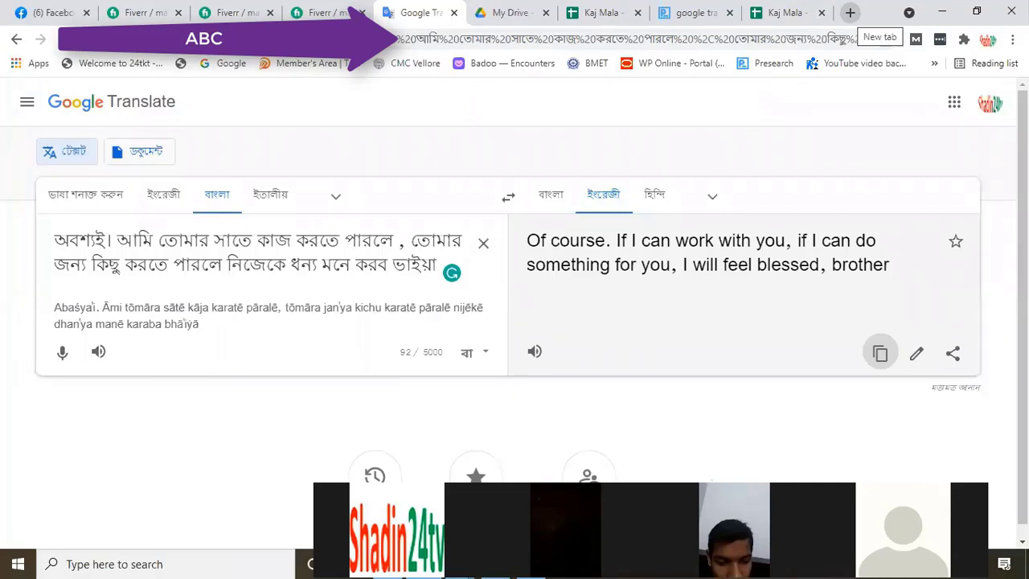
Open youtube.com in a new browser tab.
left_click(849, 12)
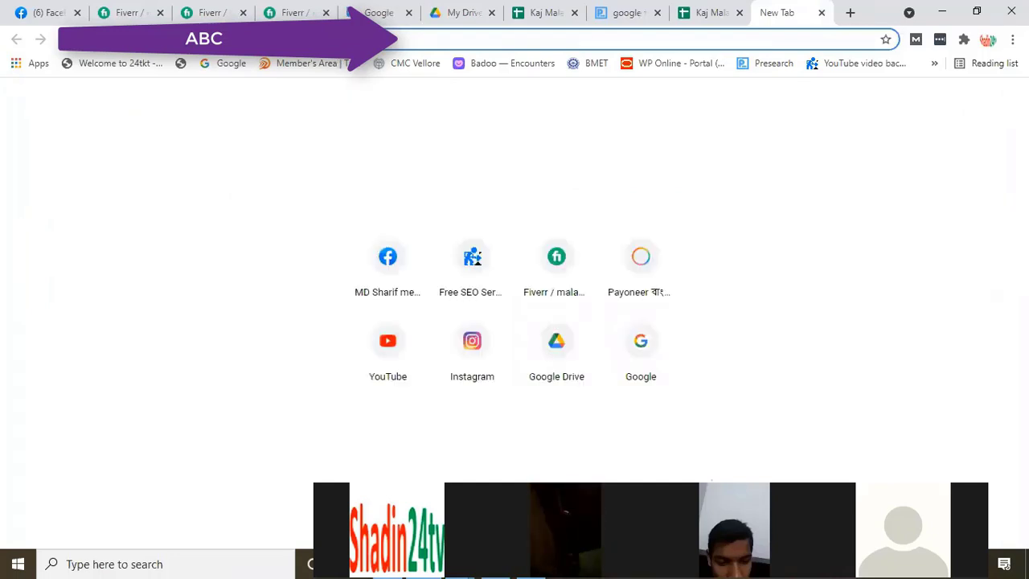
type("y")
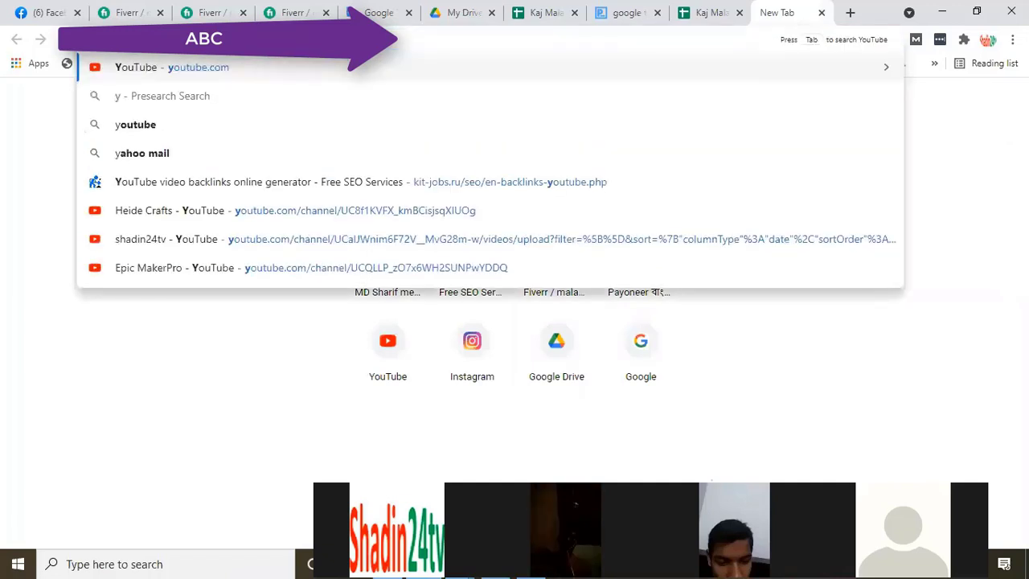
type("outub")
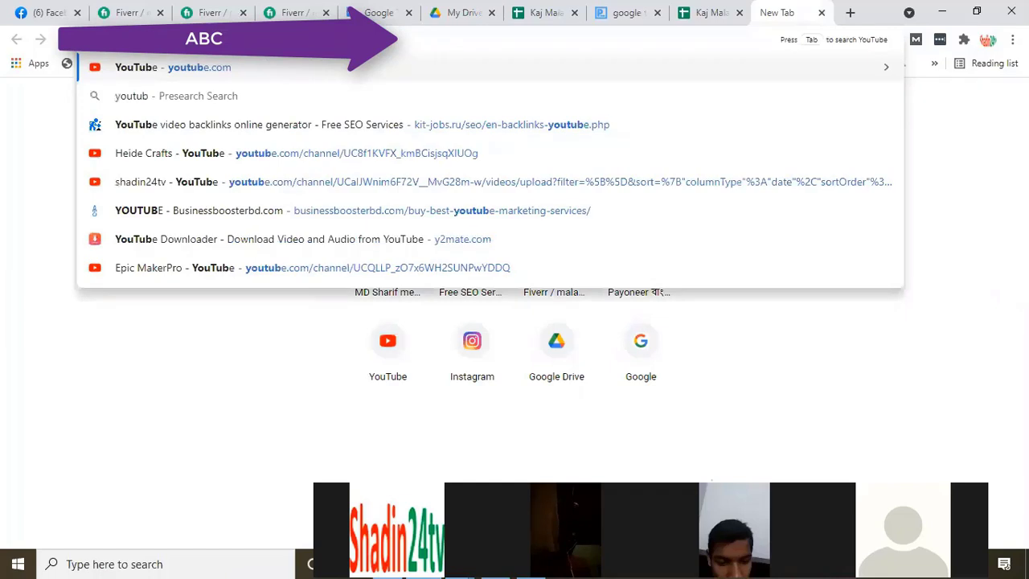
type("e")
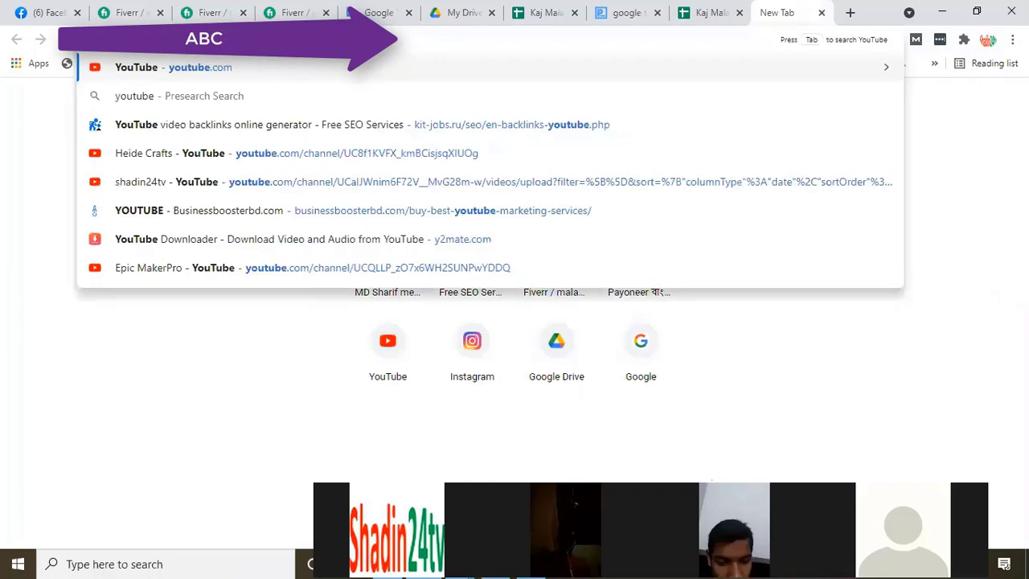
type(".co")
key("Return")
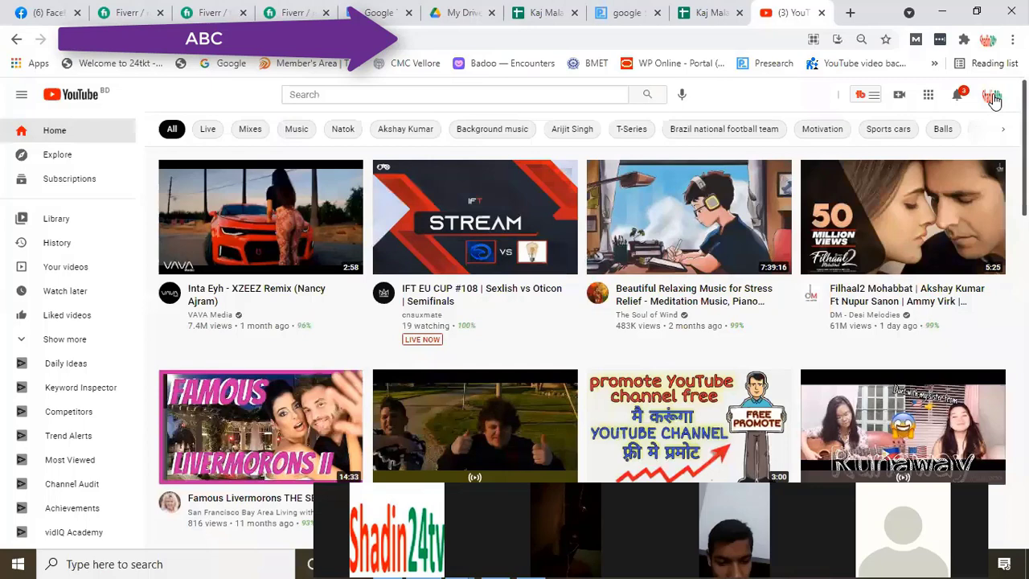
Open YouTube Studio for the shadin24tv channel, look through its dashboard and close the tab.
left_click(994, 97)
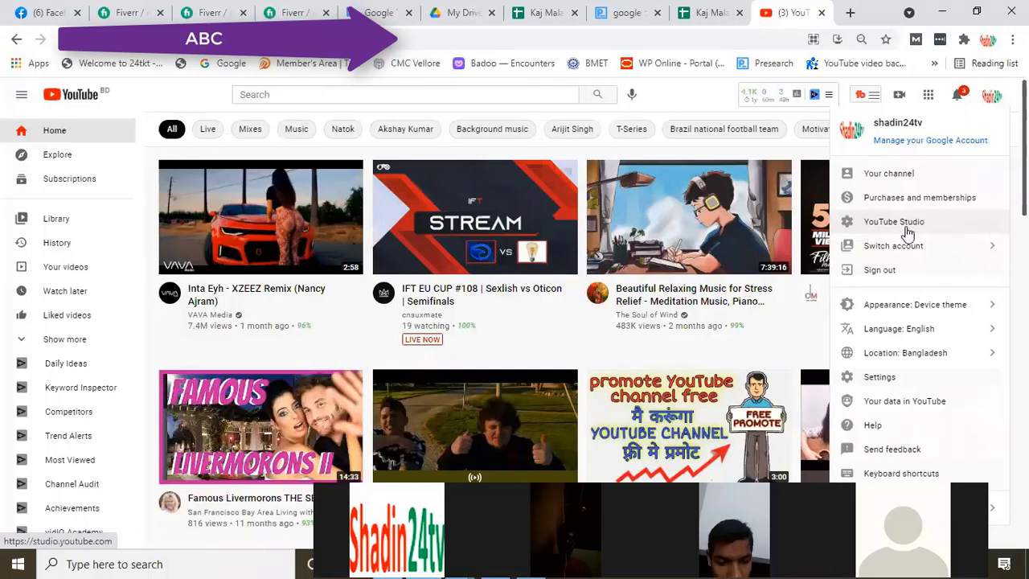
left_click(898, 229)
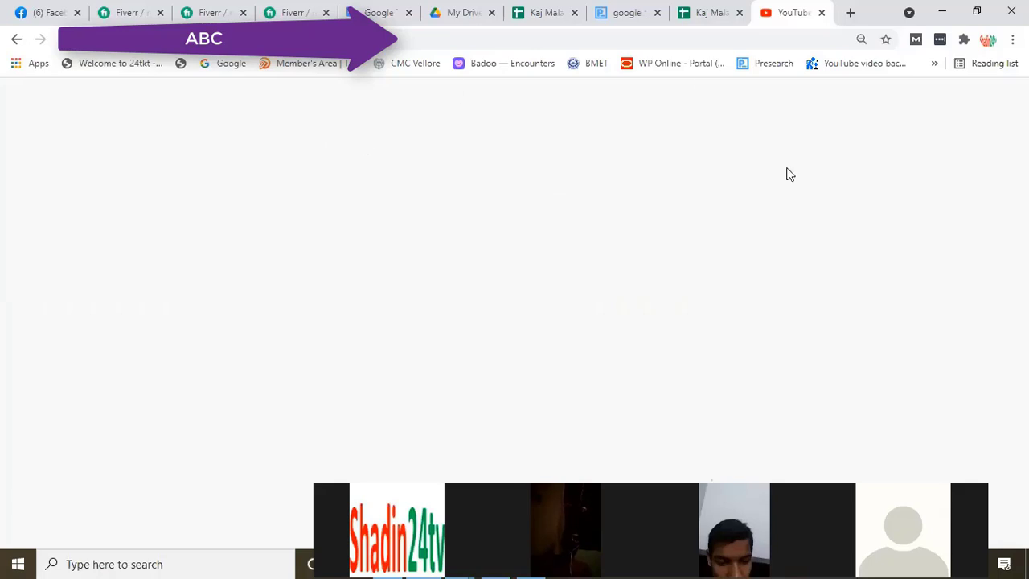
key("ctrl+shift+Tab")
key("ctrl+Tab")
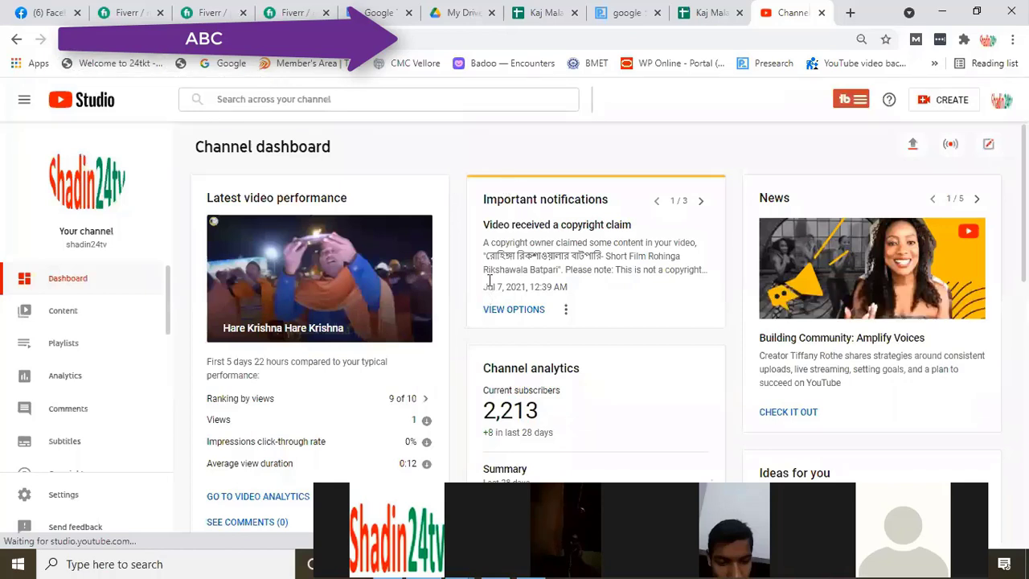
scroll(470, 279, "down", 3)
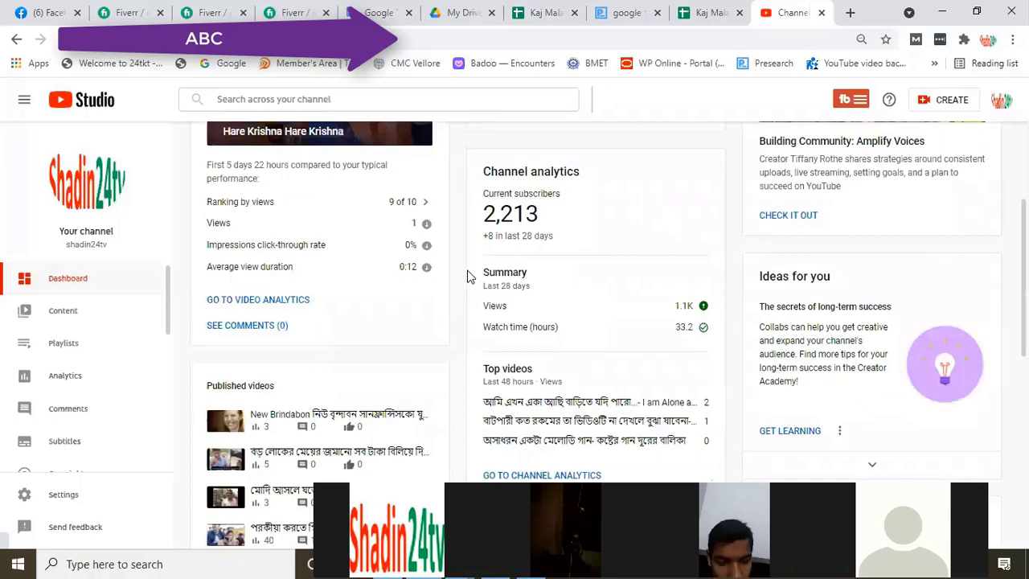
scroll(160, 289, "up", 2)
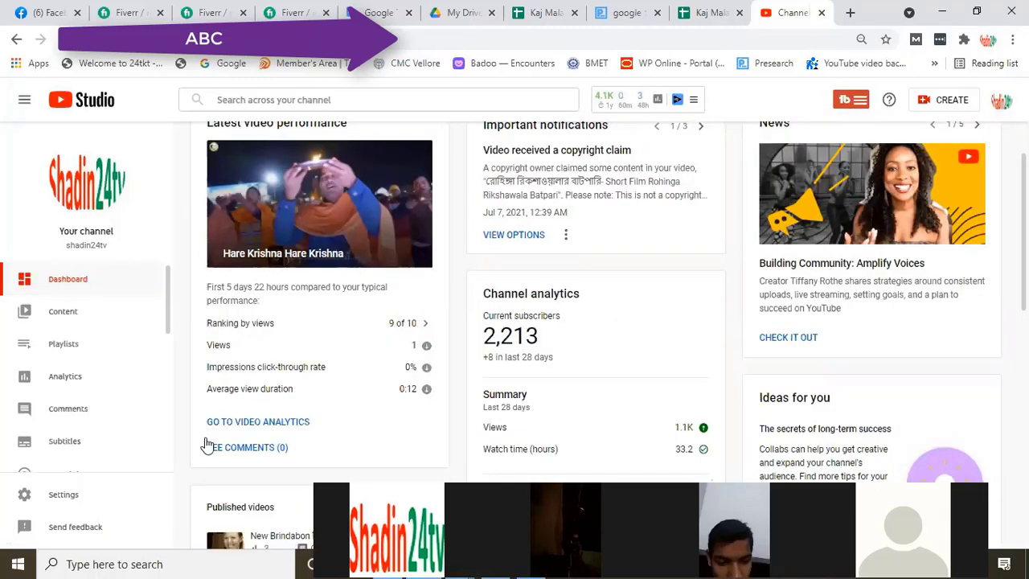
left_click(821, 12)
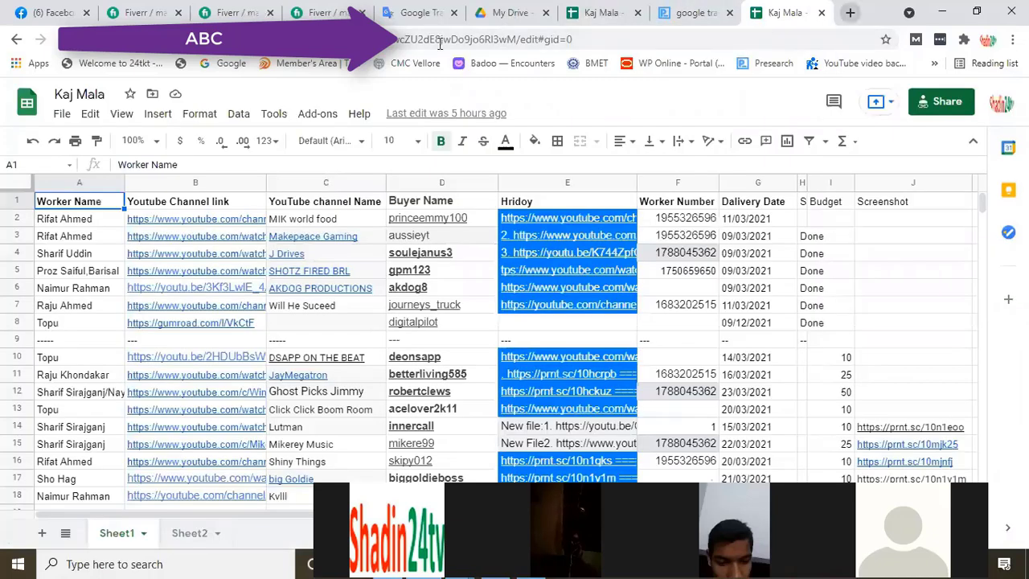
Open the Gmail inbox in a new browser tab.
key("ctrl+t")
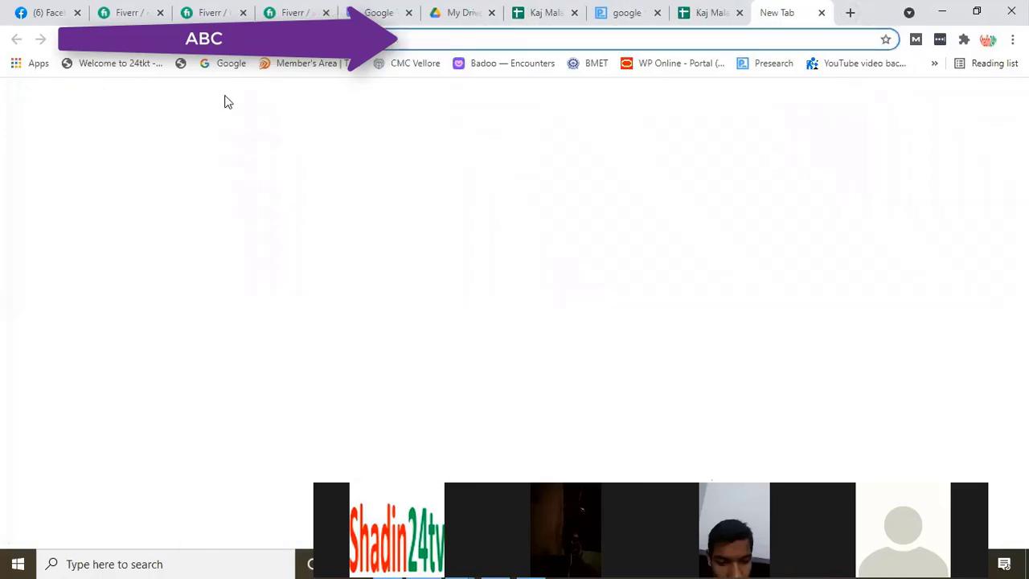
type("gm")
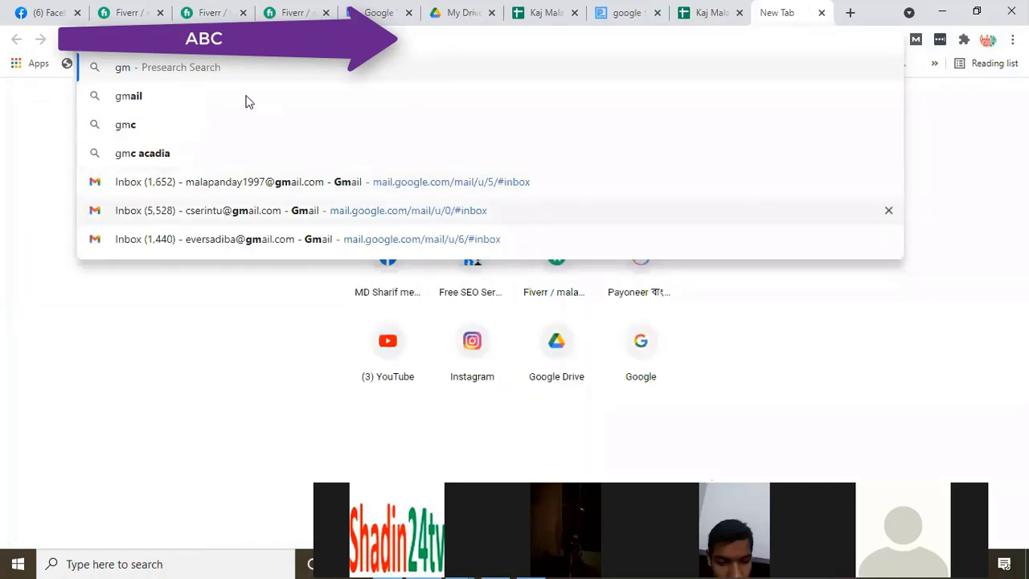
key("Return")
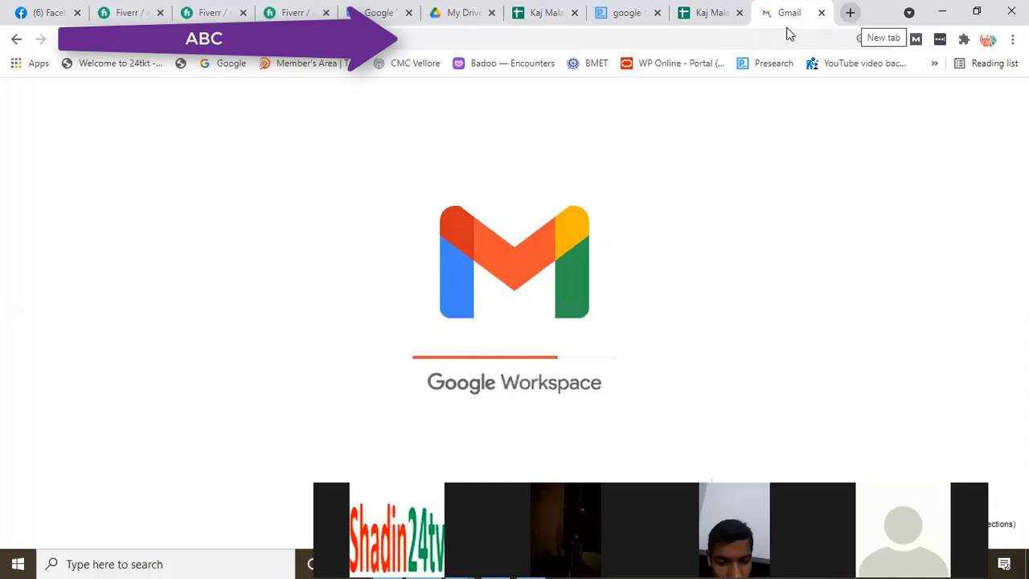
Open YouTube in another new tab and go to YouTube Studio for the shadin24tv channel.
key("ctrl+t")
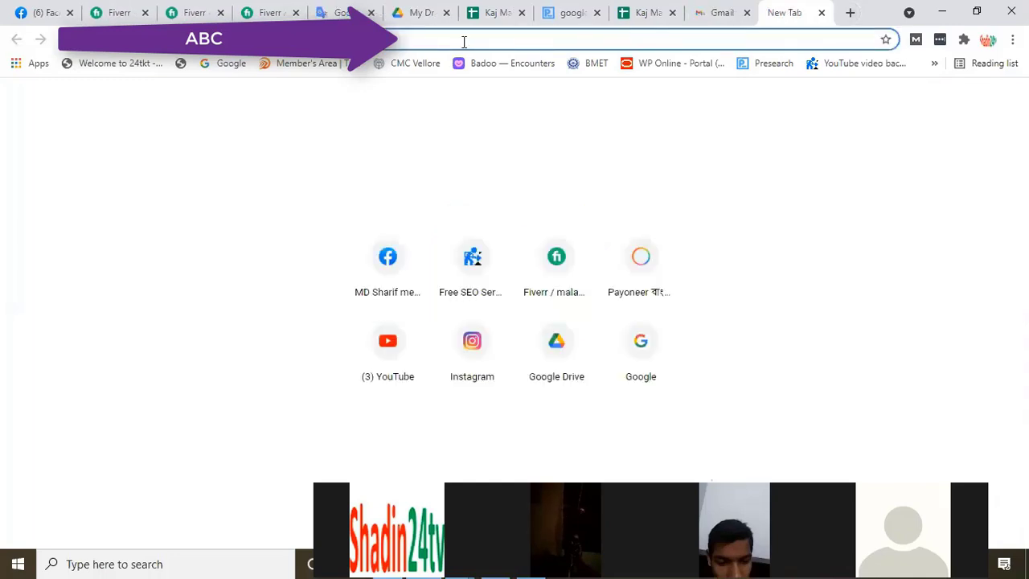
type("yo")
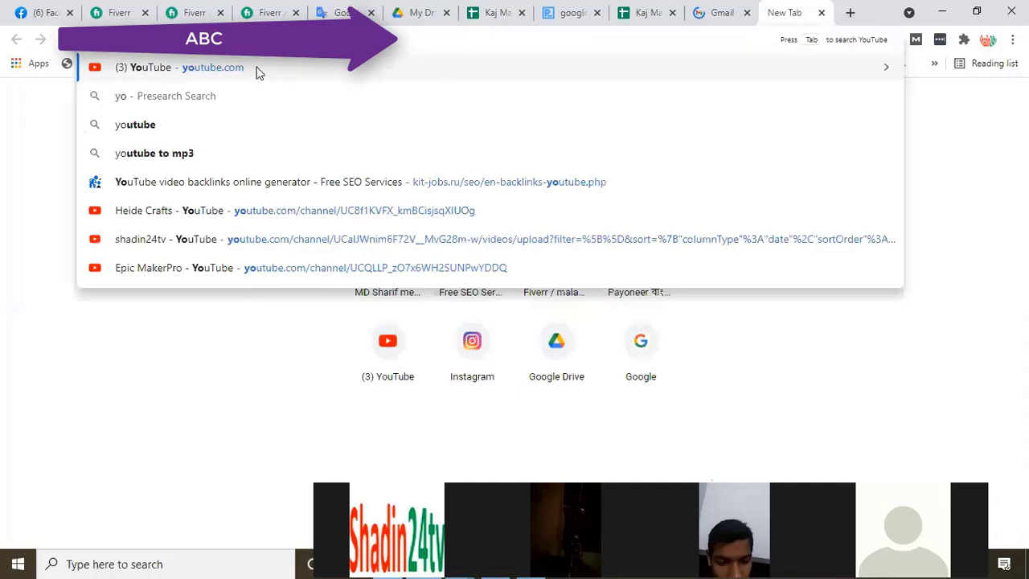
left_click(293, 69)
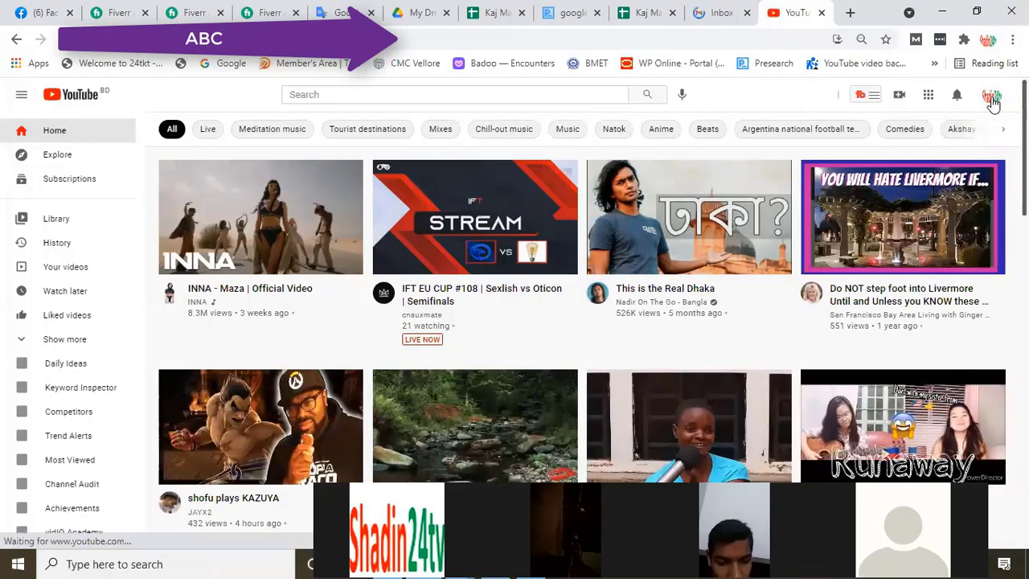
left_click(992, 97)
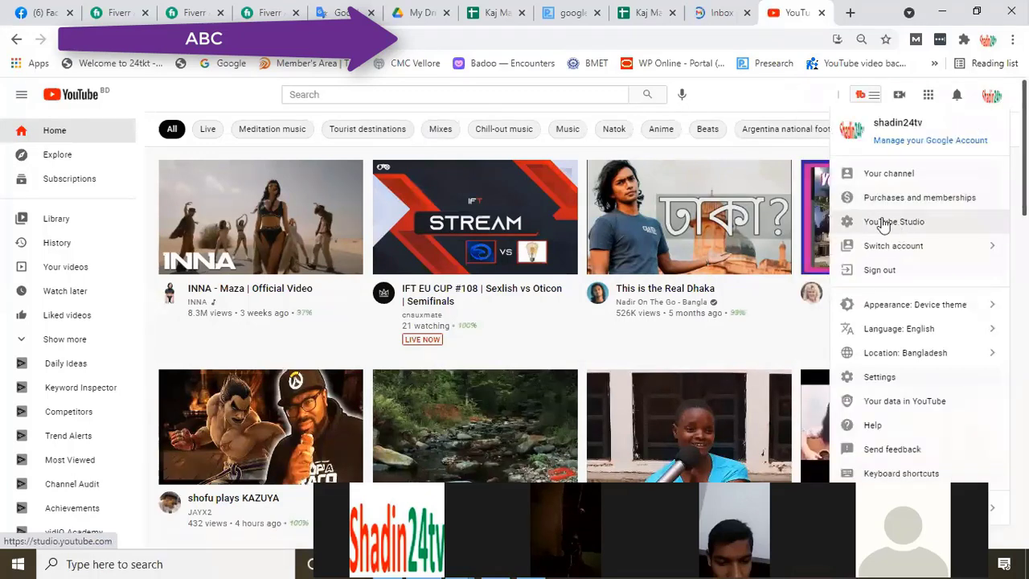
left_click(898, 228)
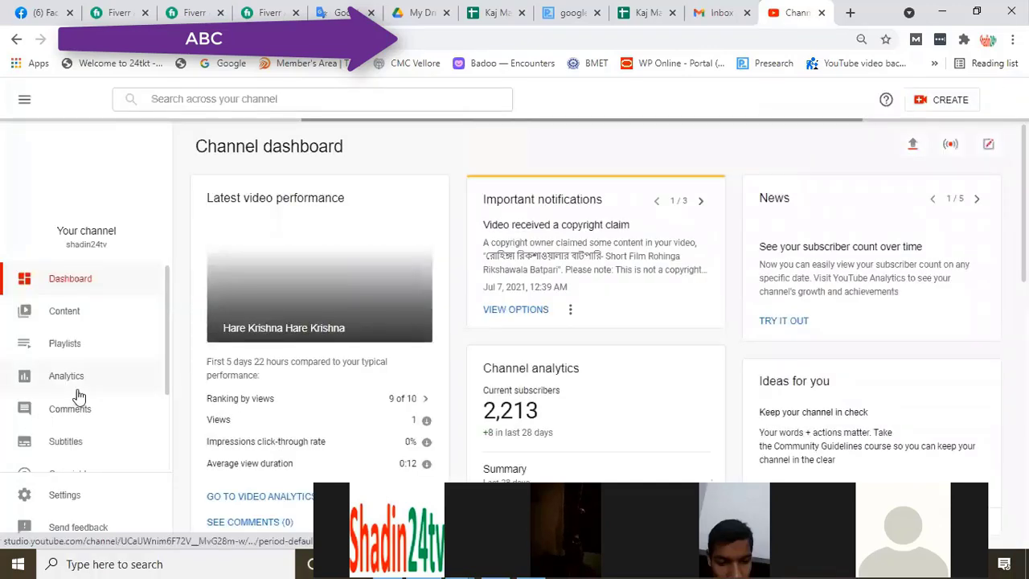
Open the channel's basic info settings and examine its country of residence and keywords.
scroll(79, 396, "down", 2)
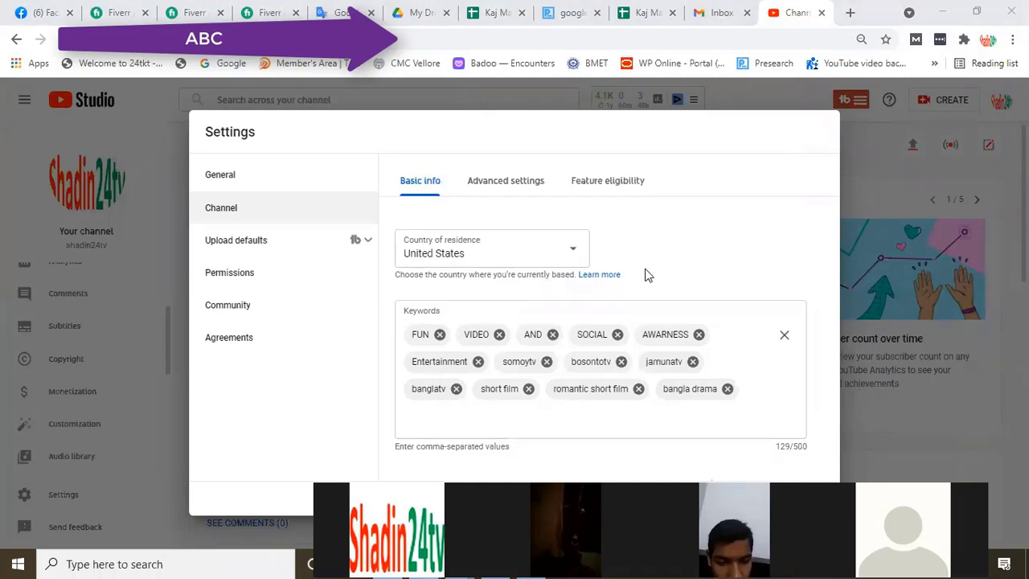
left_click(573, 342)
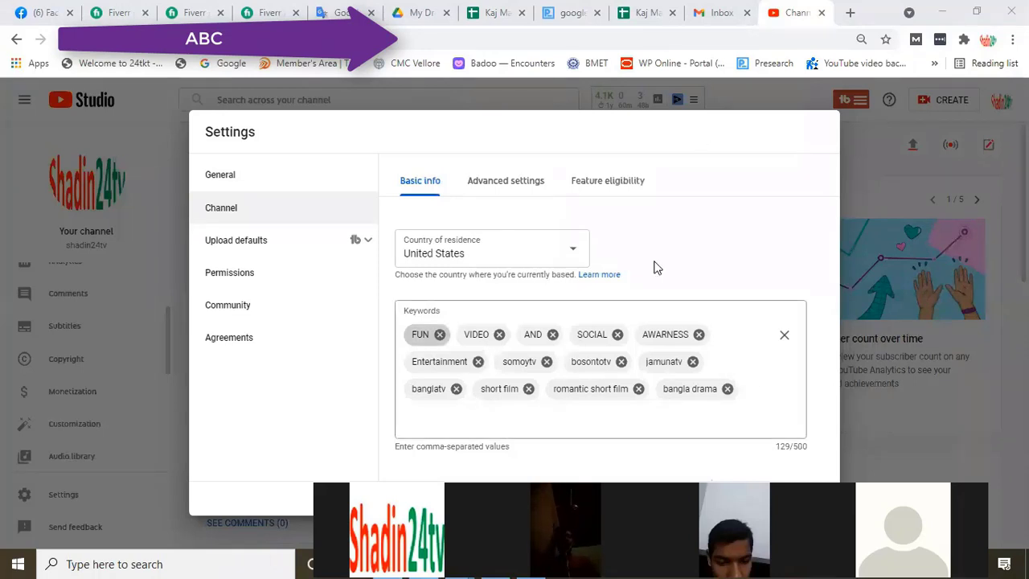
left_click(817, 315)
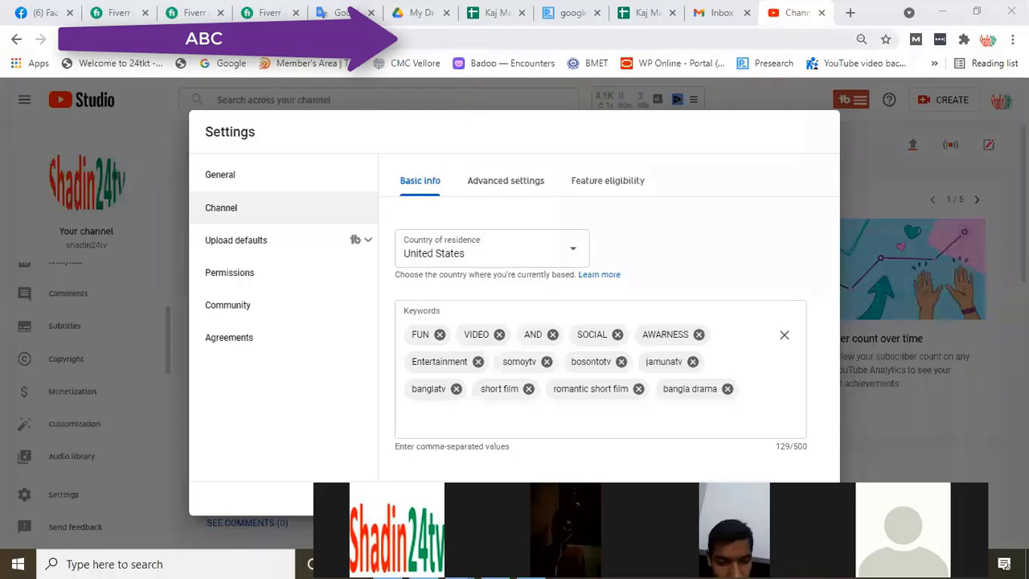
left_click(744, 125)
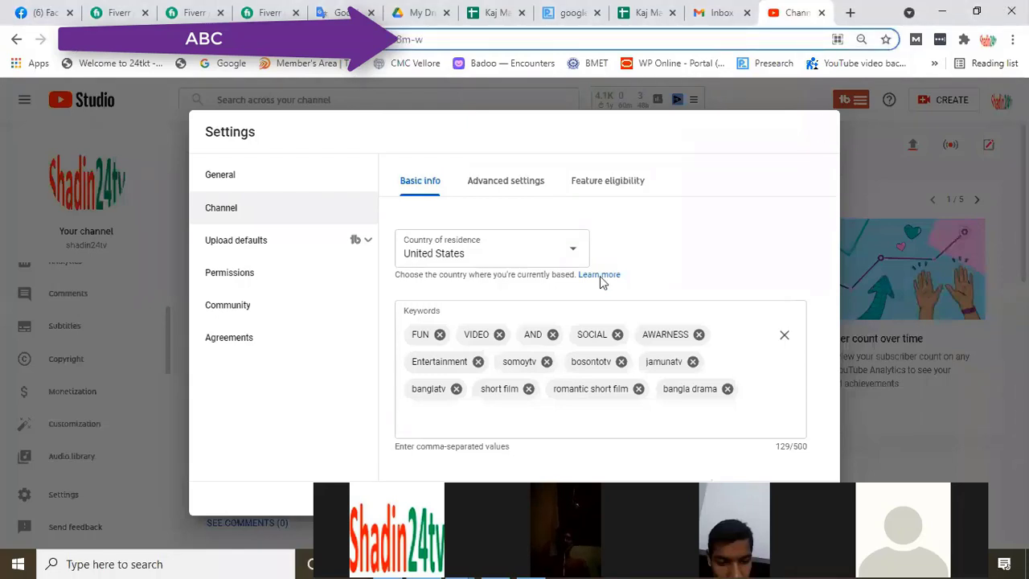
Go to the channel's uploaded videos and select the 4:25 video published on Mar 29, 2020.
left_click(78, 281)
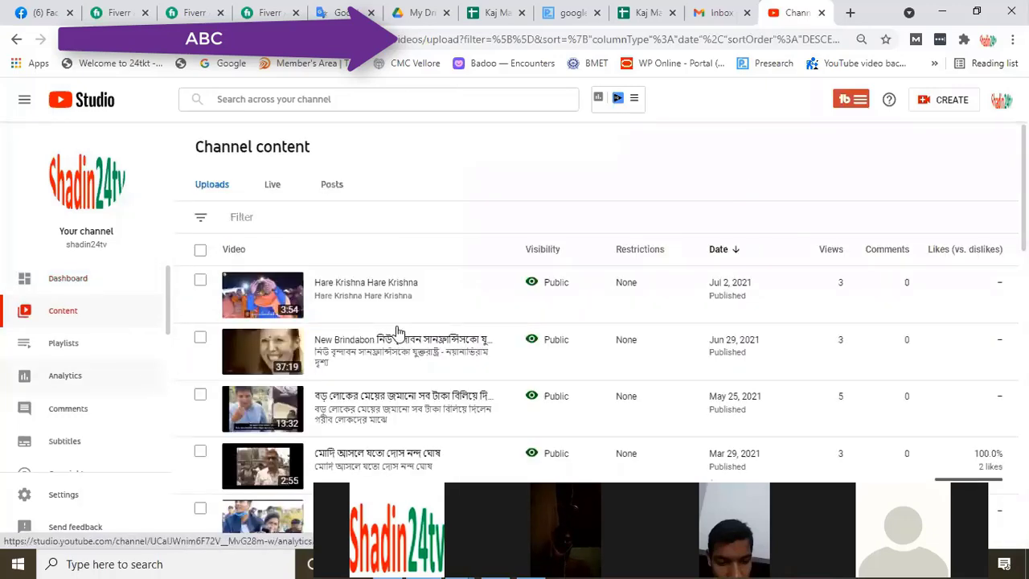
scroll(396, 331, "down", 3)
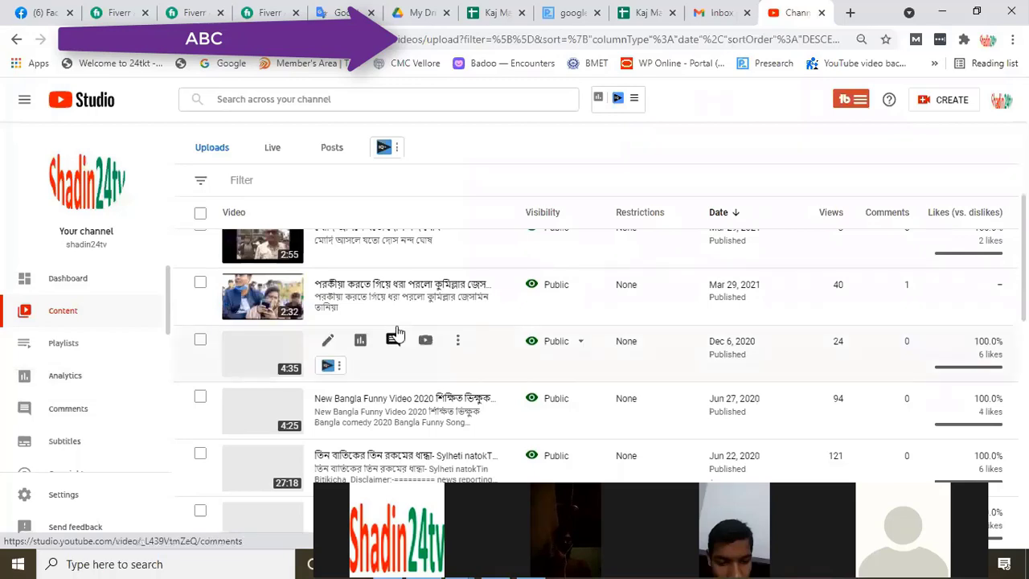
scroll(398, 333, "up", 2)
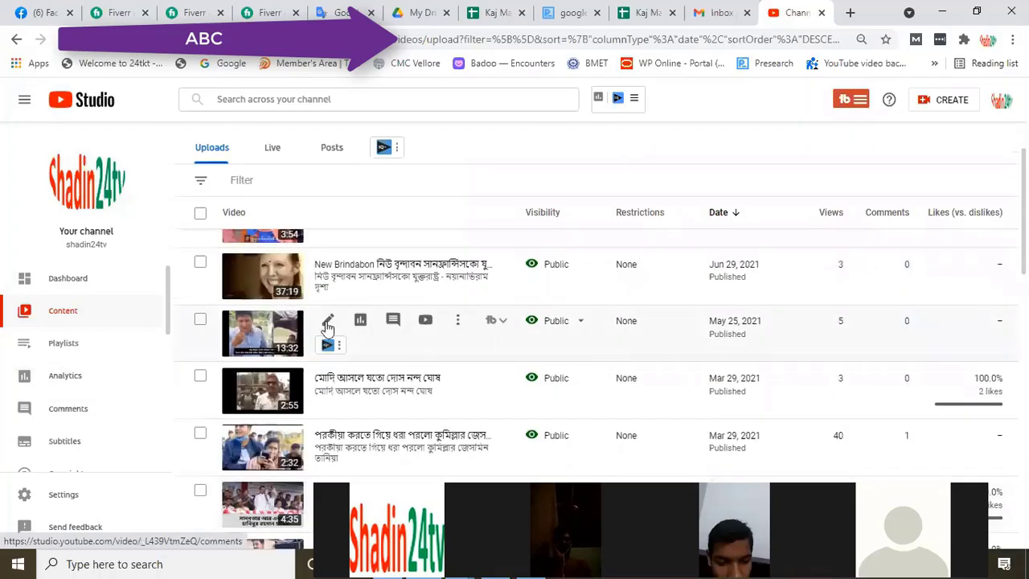
scroll(334, 329, "down", 5)
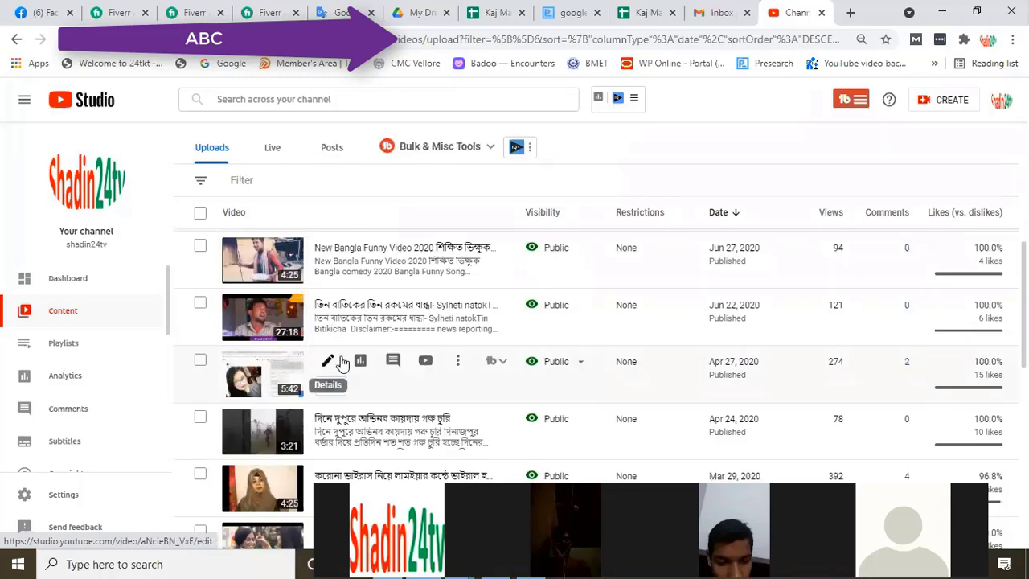
scroll(207, 333, "down", 2)
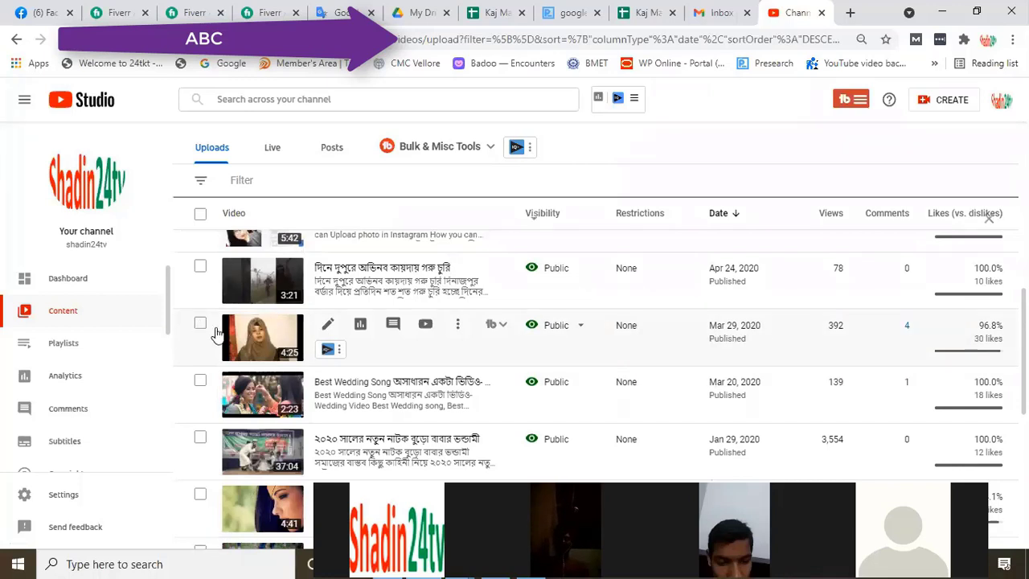
left_click(200, 324)
left_click(200, 324)
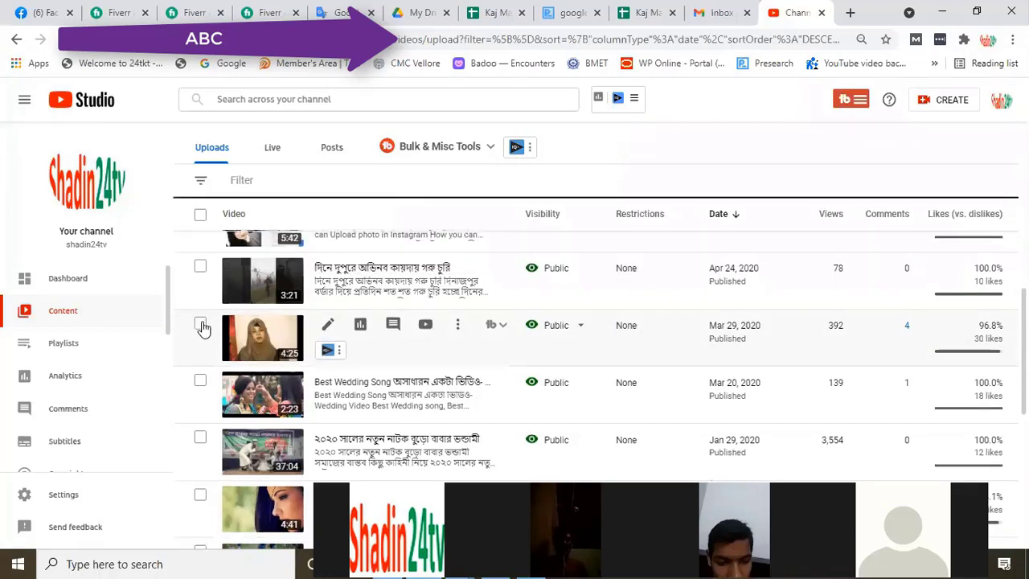
left_click(201, 326)
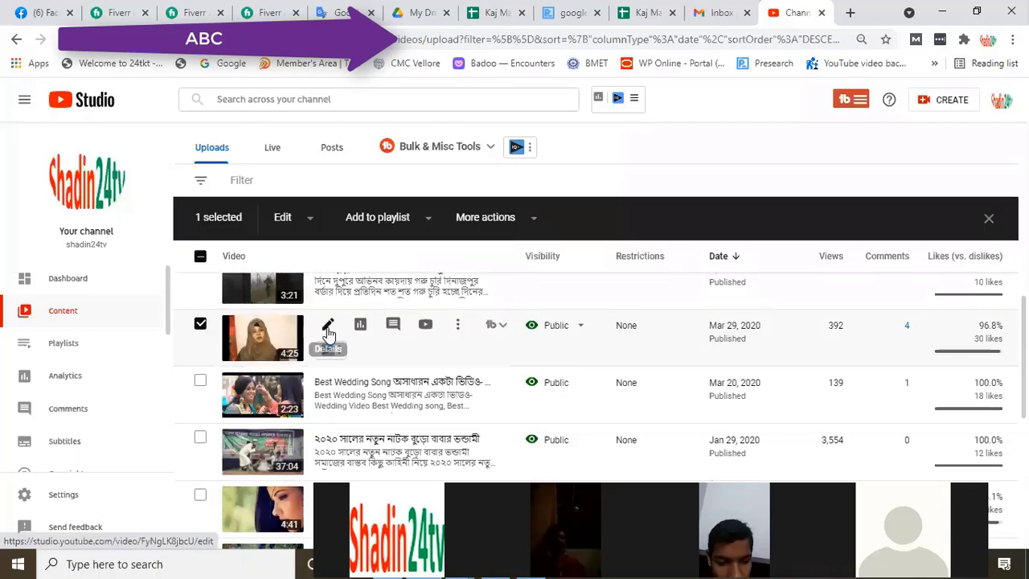
Open the details of the selected 4:25 video and select its entire title.
left_click(327, 326)
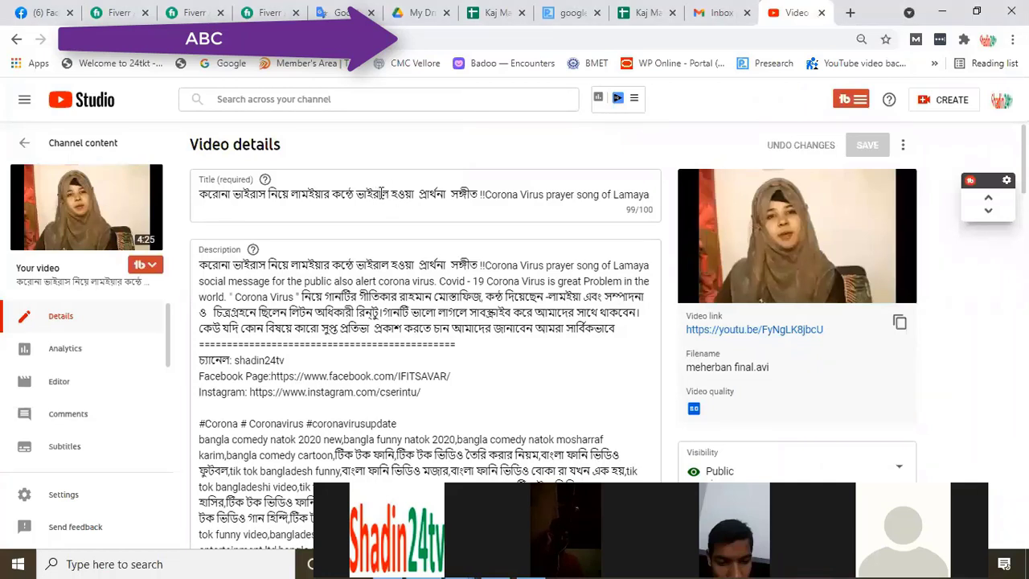
left_click(384, 194)
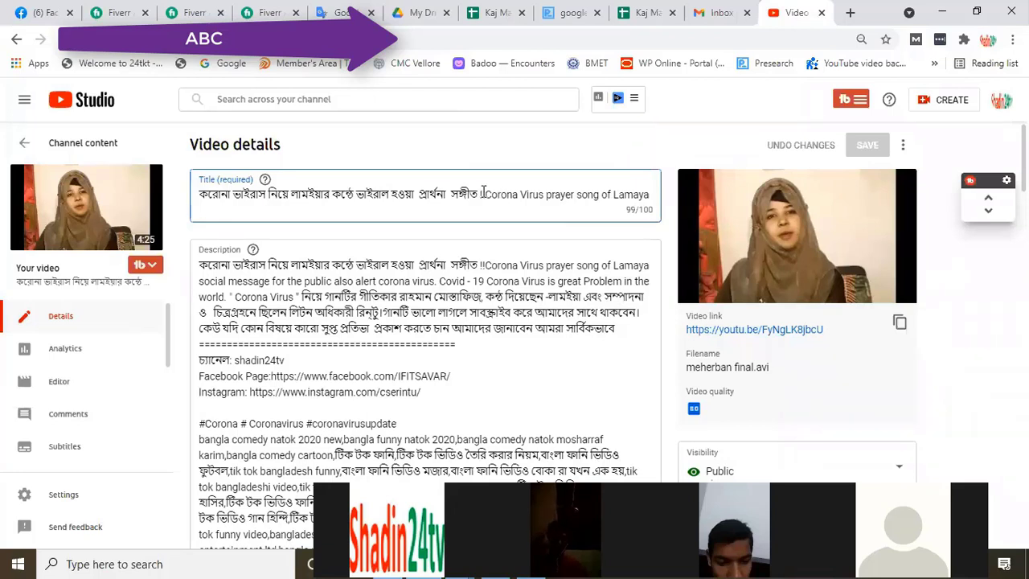
double_click(439, 196)
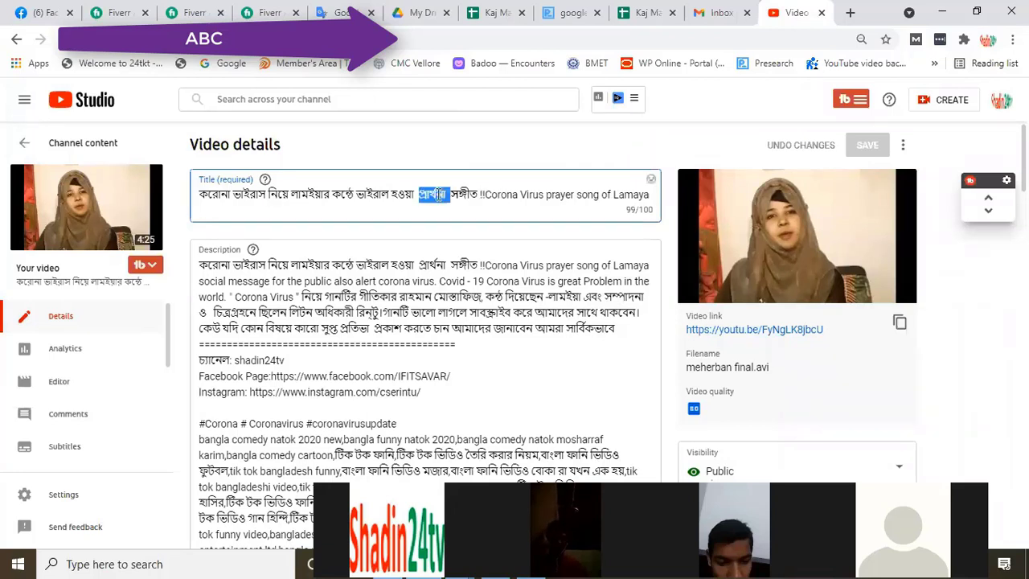
key("ctrl+a")
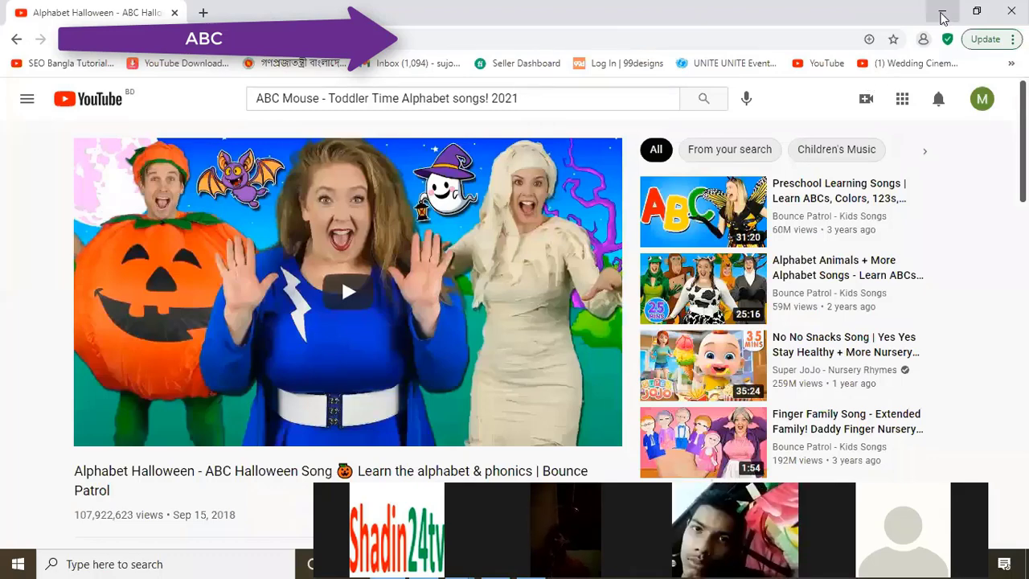
Switch to TubeRANK Jeet and discover videos and stats using the video's full title as the keyword.
left_click(942, 13)
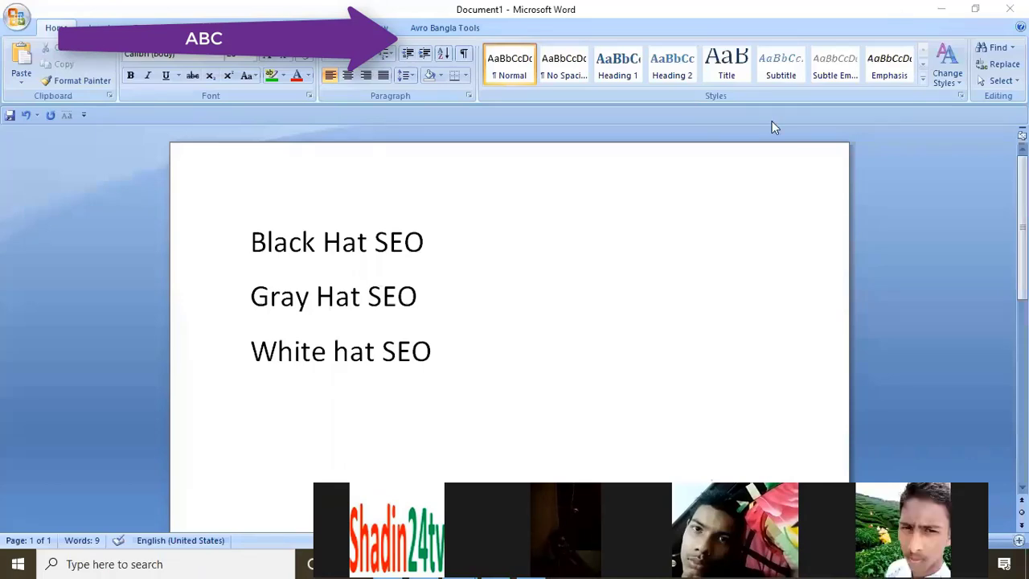
key("super+d")
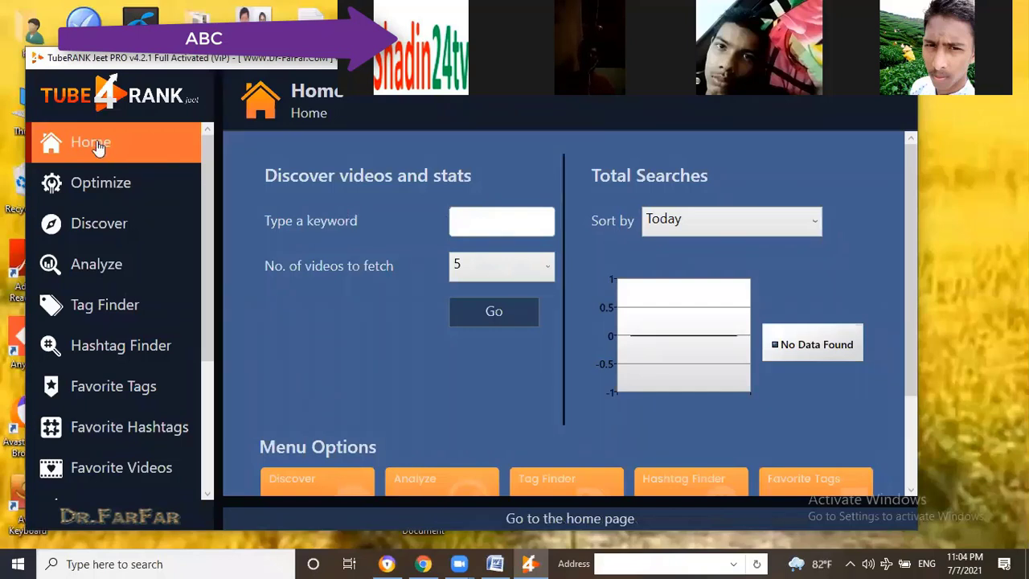
left_click(476, 225)
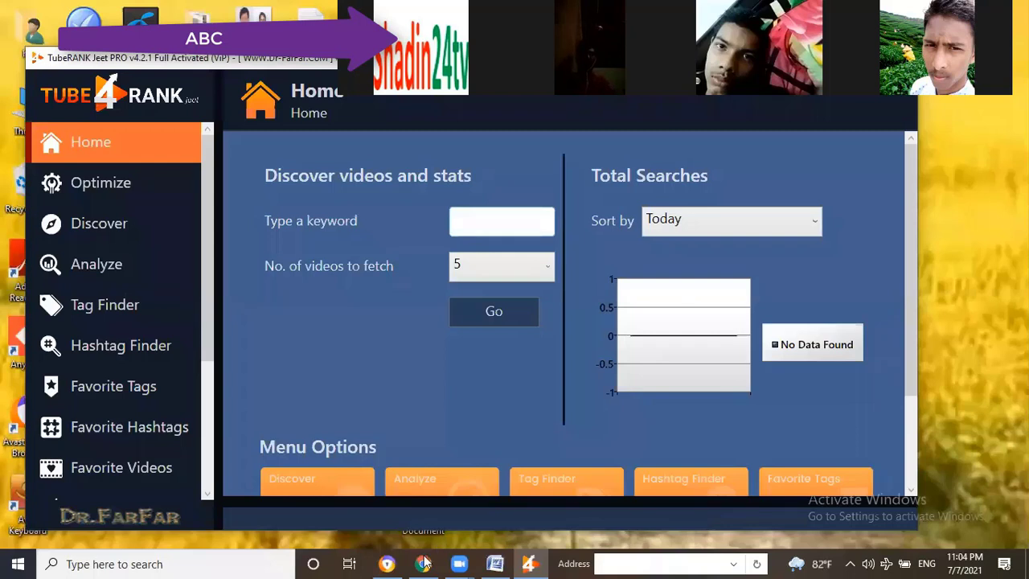
mouse_move(424, 563)
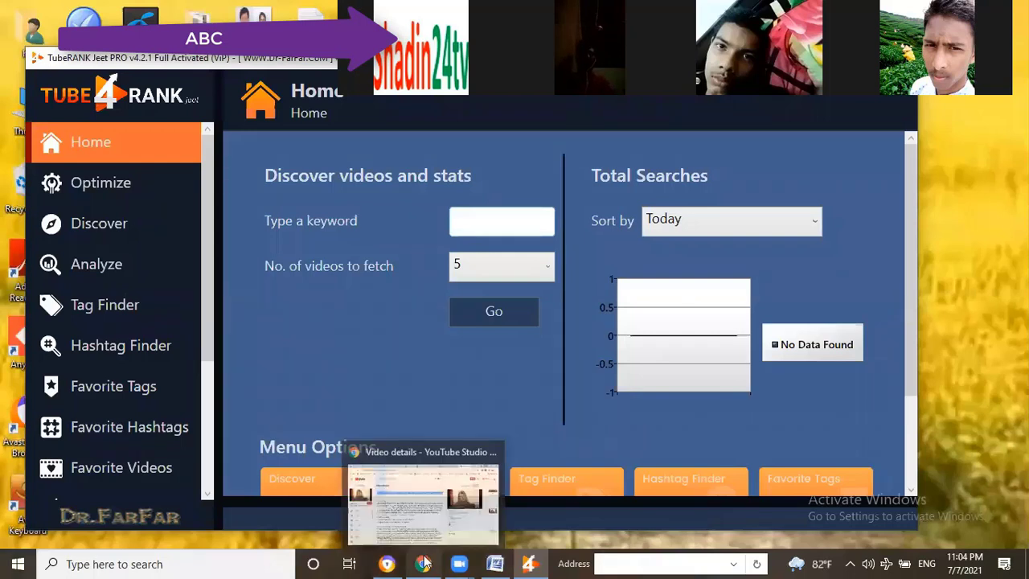
left_click(471, 223)
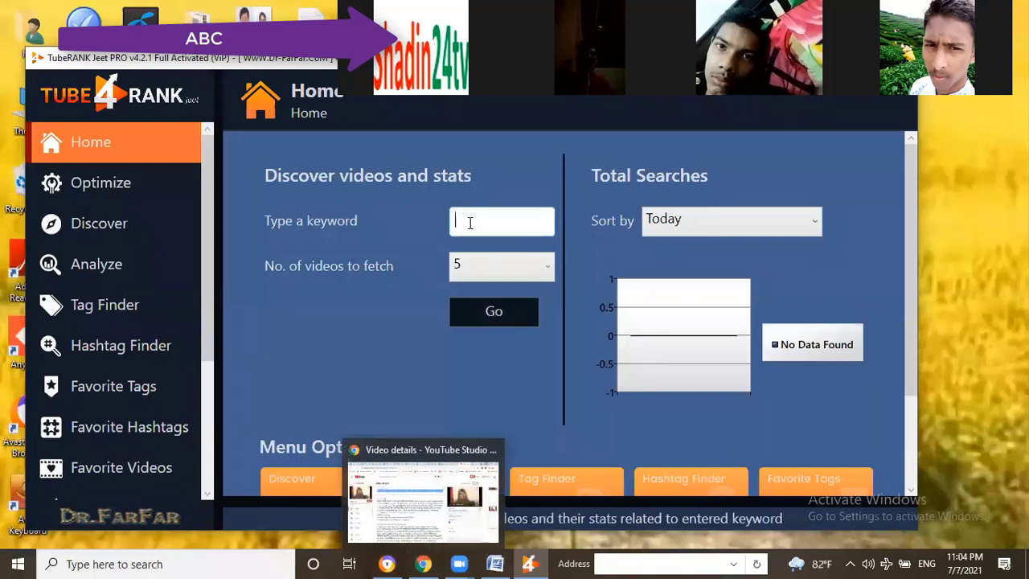
right_click(516, 263)
type("song of Lamaya")
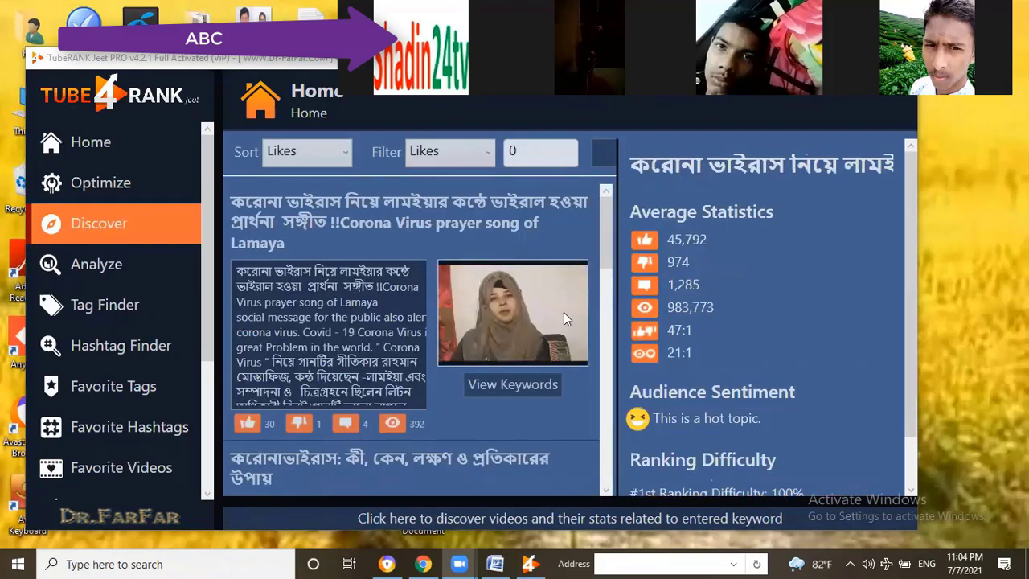
Browse the discovered videos, view the keywords of the BBC News Bangla coronavirus video, and bring up the options for its coronavirus tag.
scroll(515, 329, "down", 3)
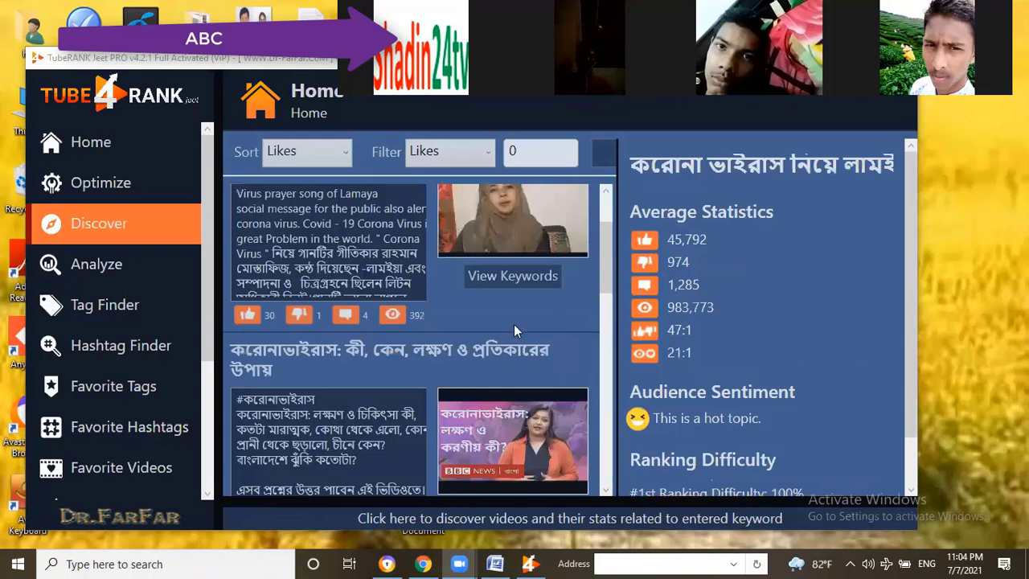
scroll(515, 331, "down", 1)
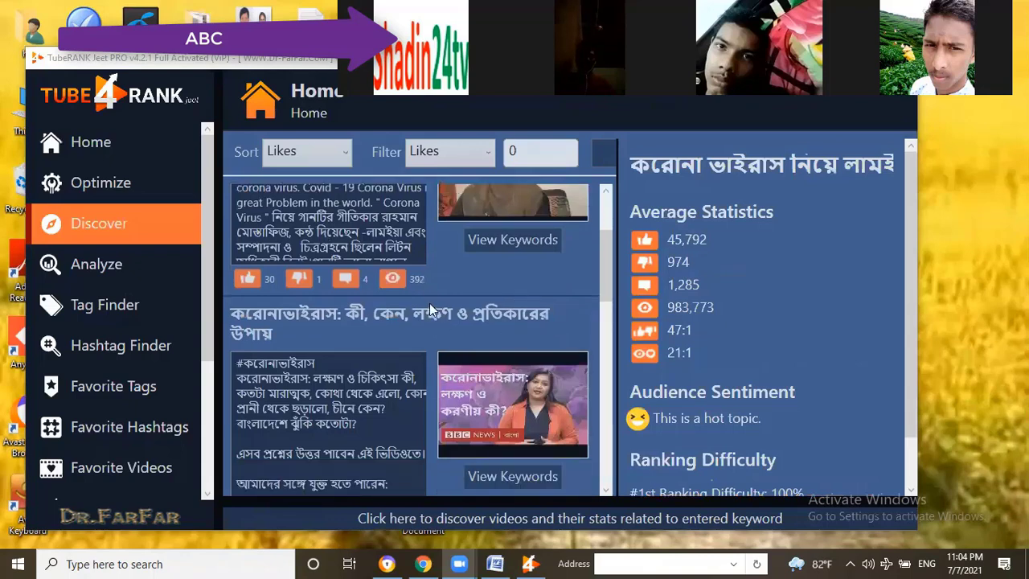
scroll(437, 295, "up", 4)
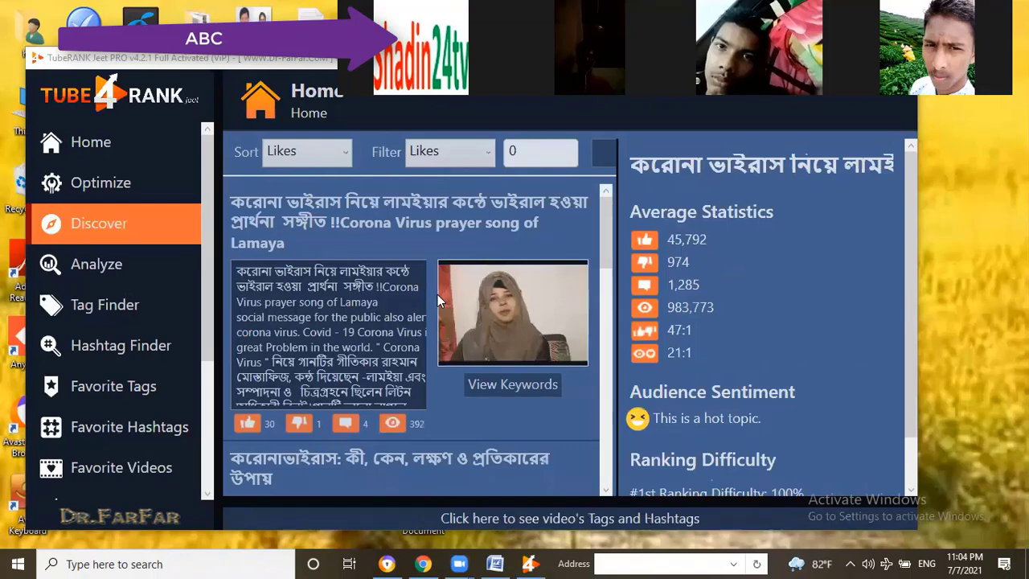
scroll(437, 294, "down", 3)
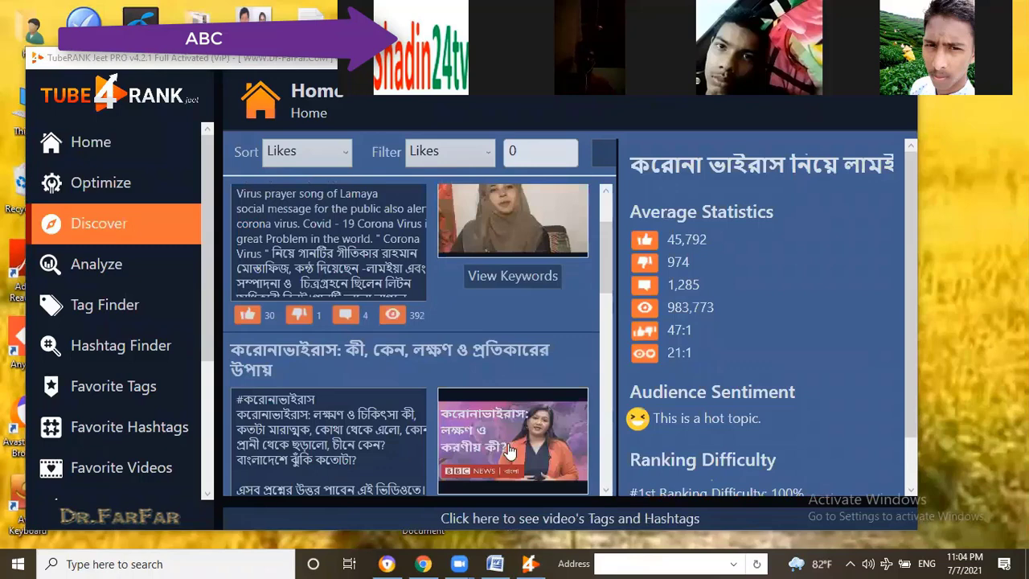
scroll(508, 451, "down", 2)
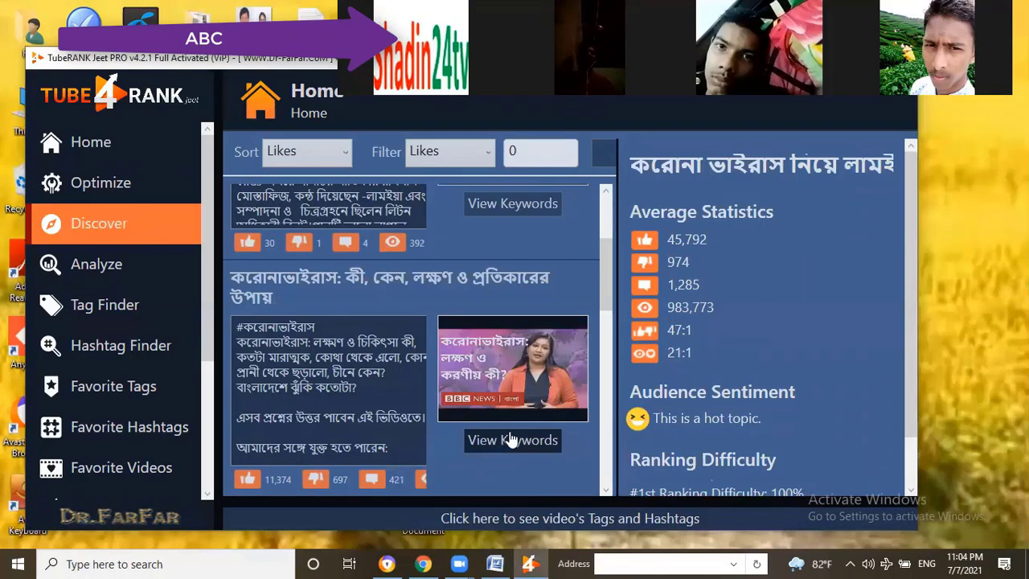
left_click(506, 440)
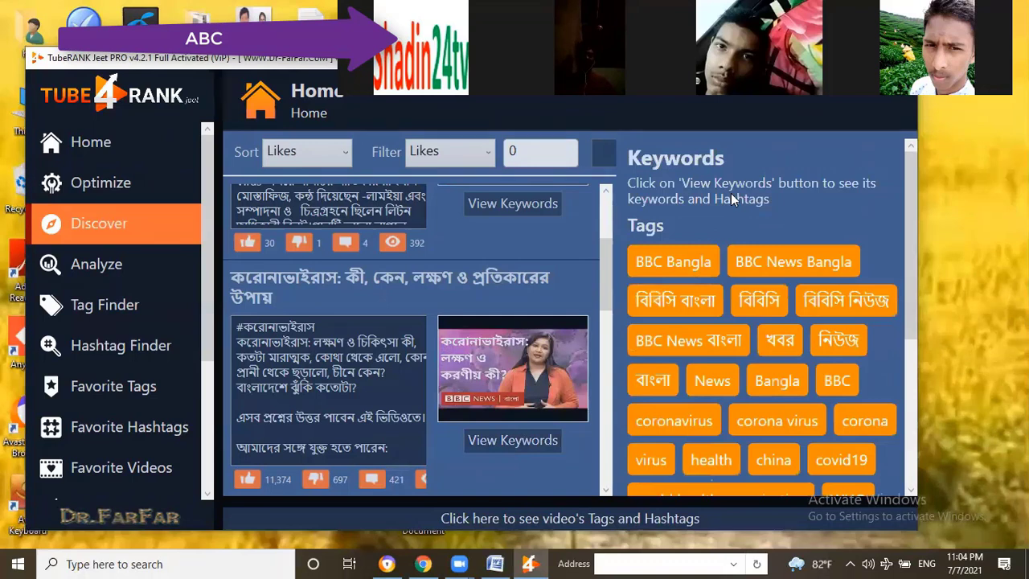
scroll(657, 287, "down", 2)
scroll(657, 289, "down", 1)
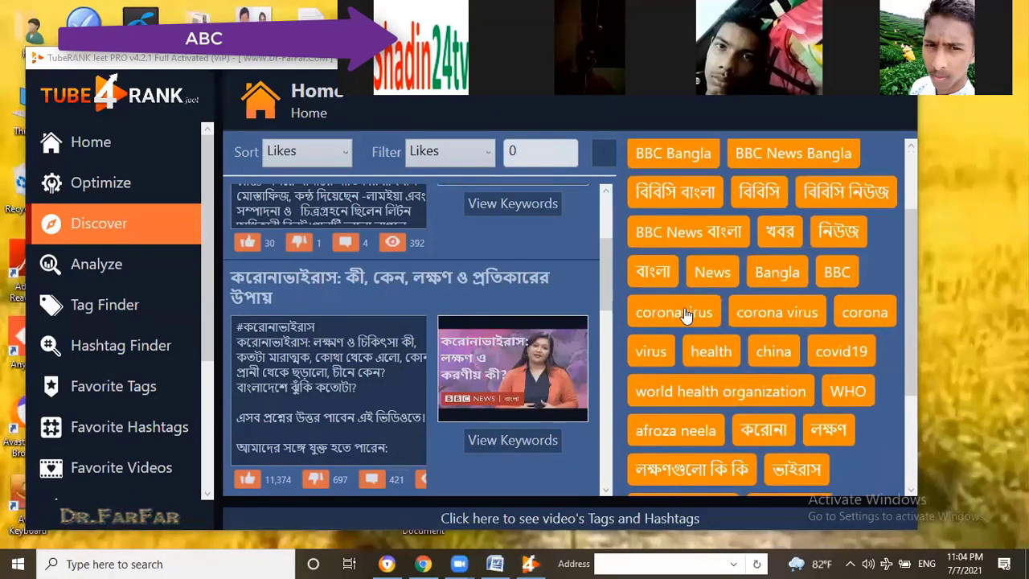
right_click(680, 317)
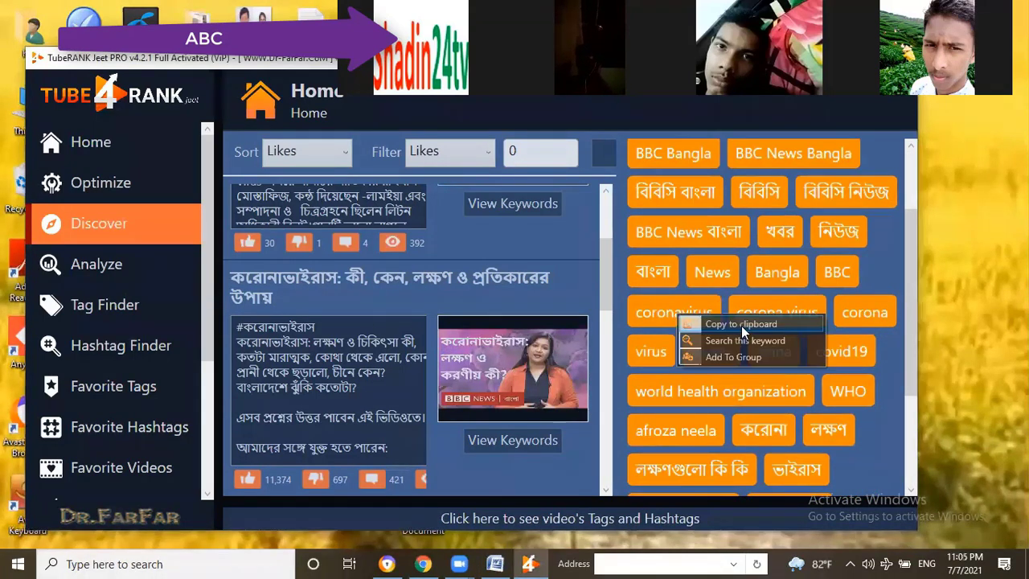
Return to the video's details in YouTube Studio and delete all of its tags.
left_click(416, 557)
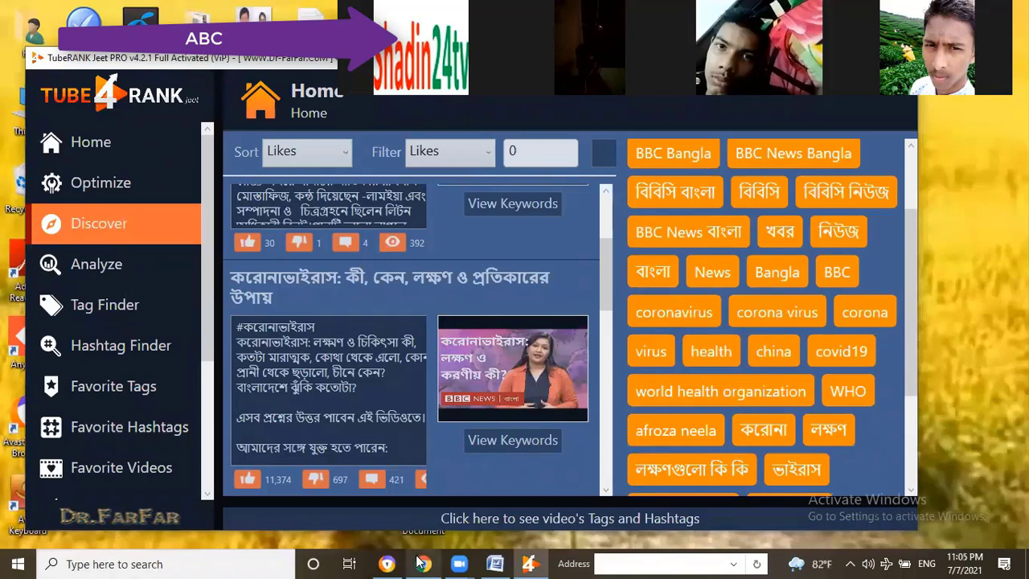
key("alt+Tab")
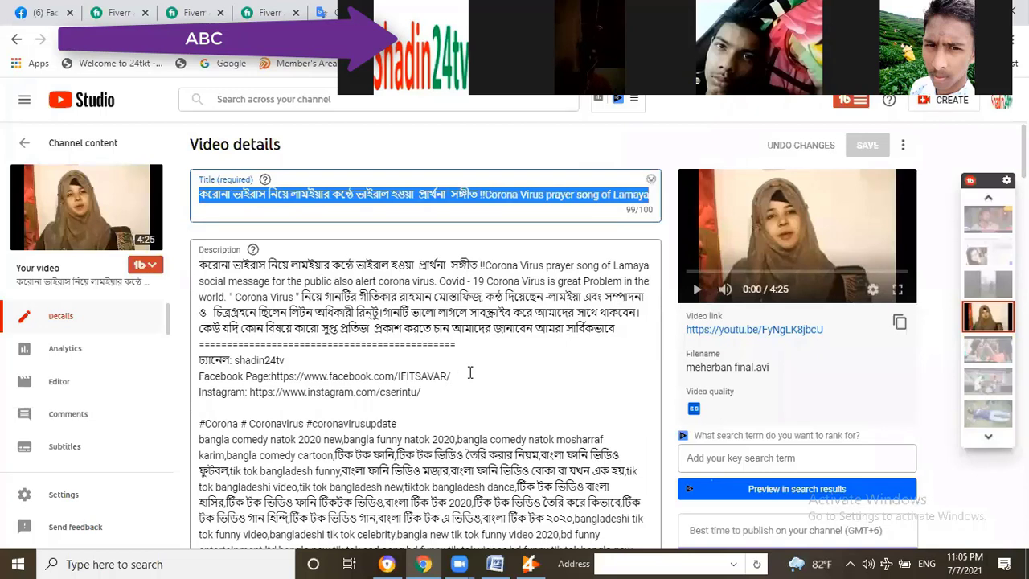
left_click(470, 372)
scroll(470, 372, "down", 5)
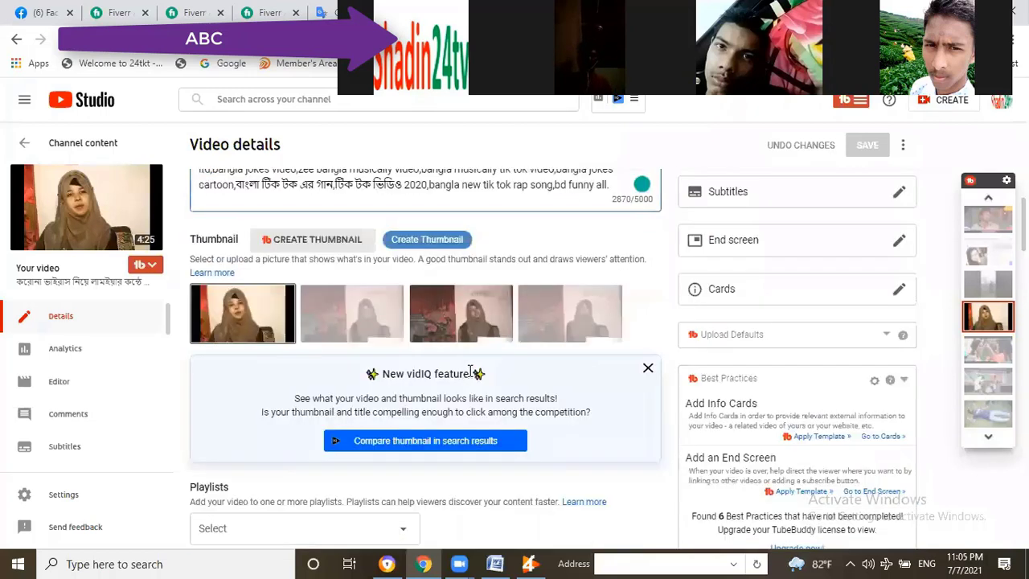
scroll(470, 372, "down", 1)
scroll(468, 376, "down", 3)
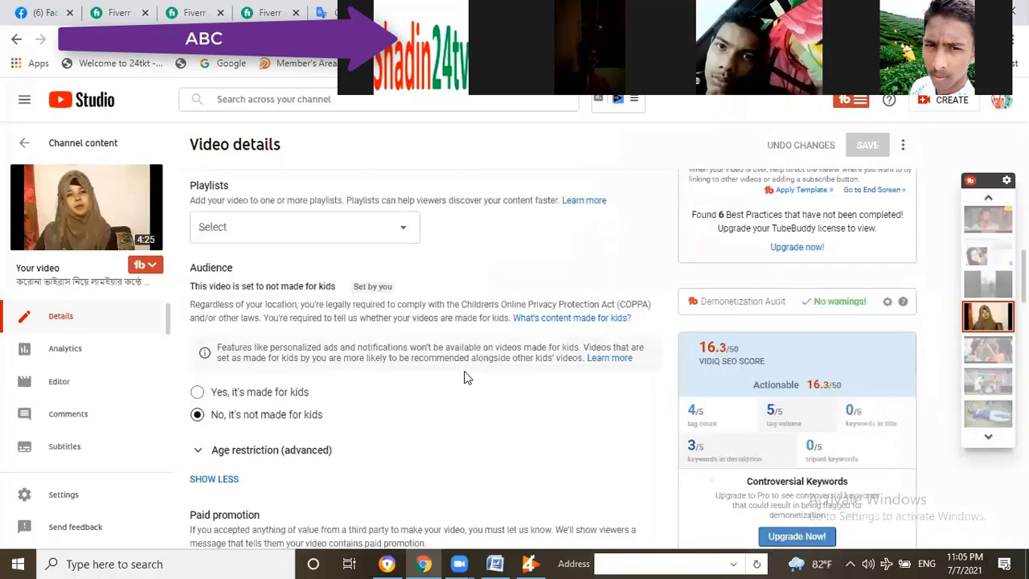
scroll(464, 378, "down", 4)
scroll(446, 375, "down", 3)
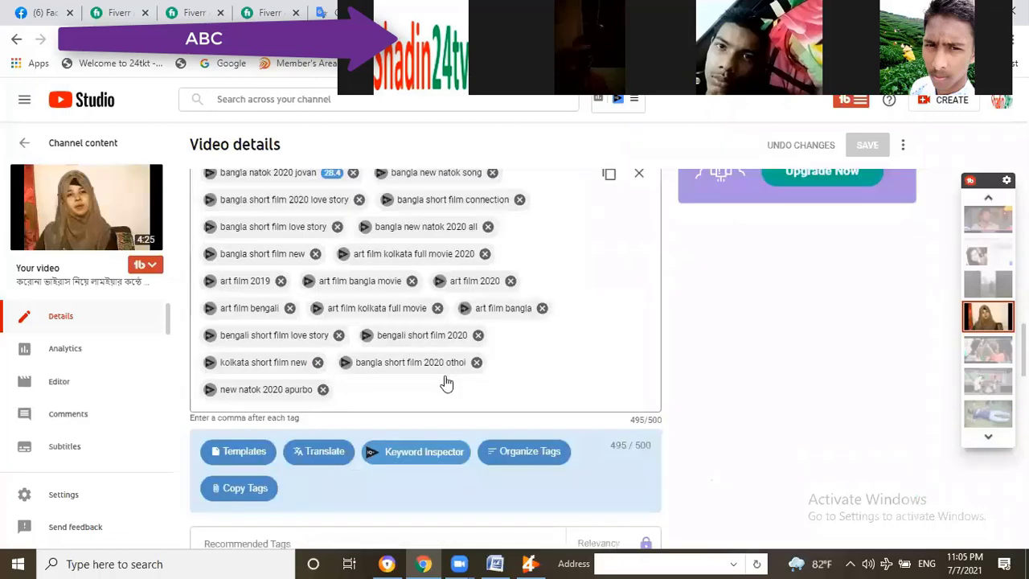
scroll(446, 383, "up", 1)
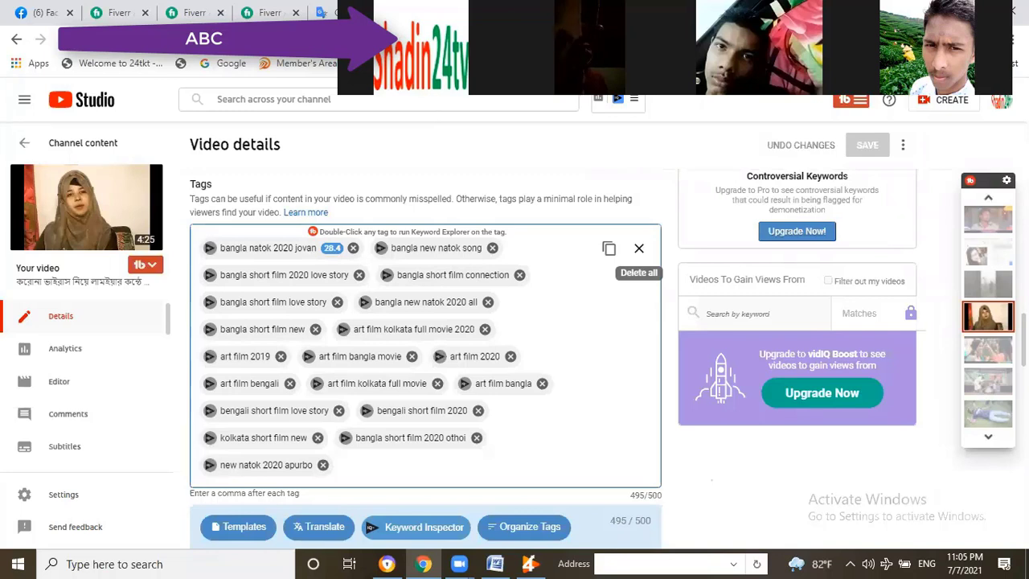
left_click(638, 248)
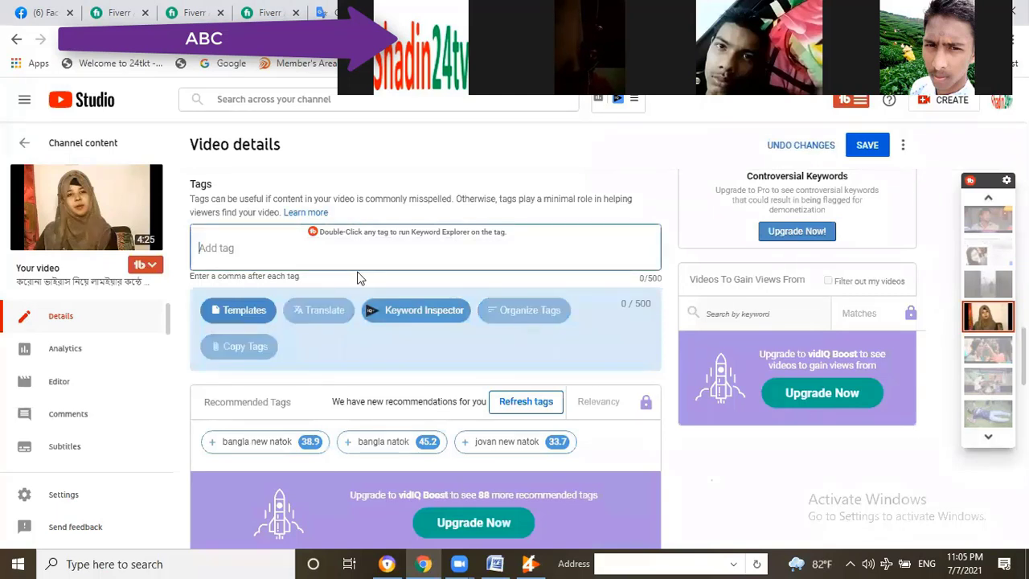
Examine the video's title and description, along with its vidIQ SEO score and checklist.
scroll(359, 278, "down", 5)
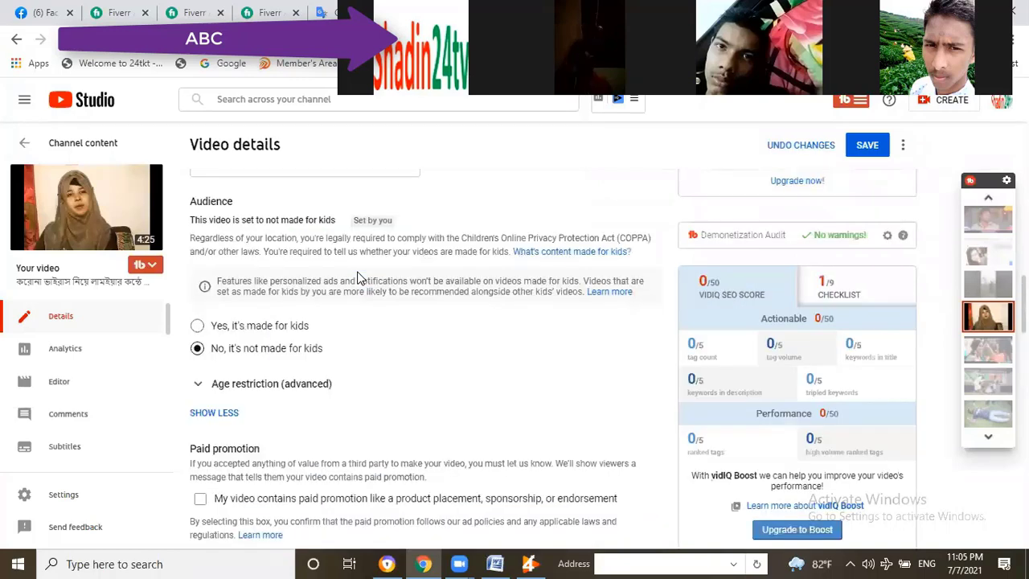
scroll(360, 277, "up", 2)
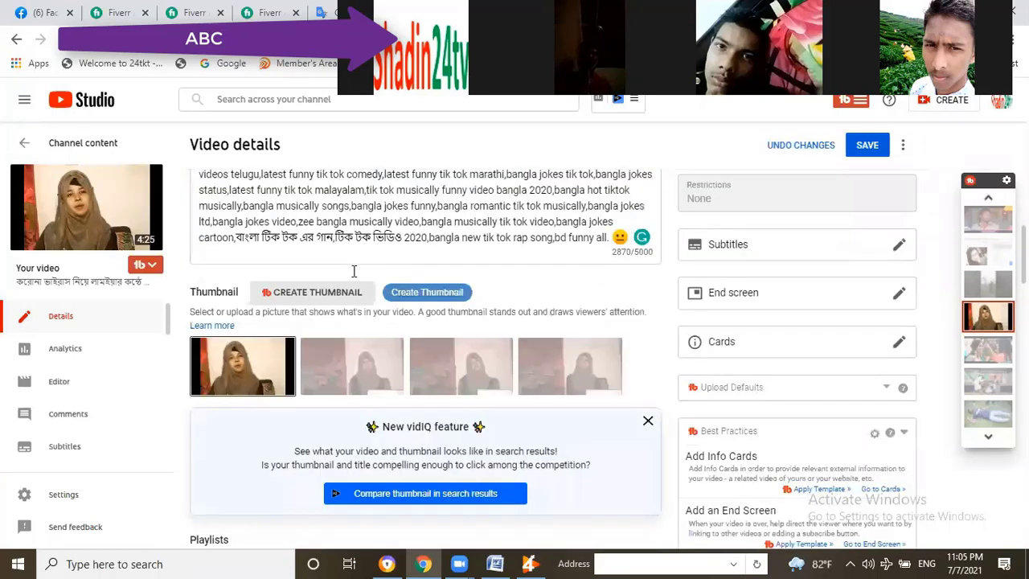
scroll(359, 273, "up", 8)
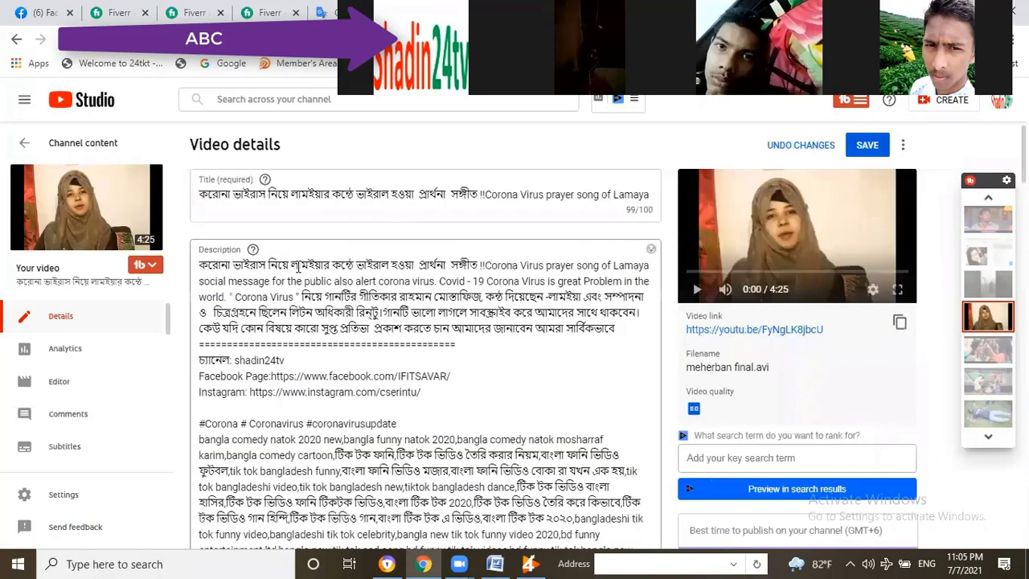
left_click(275, 193)
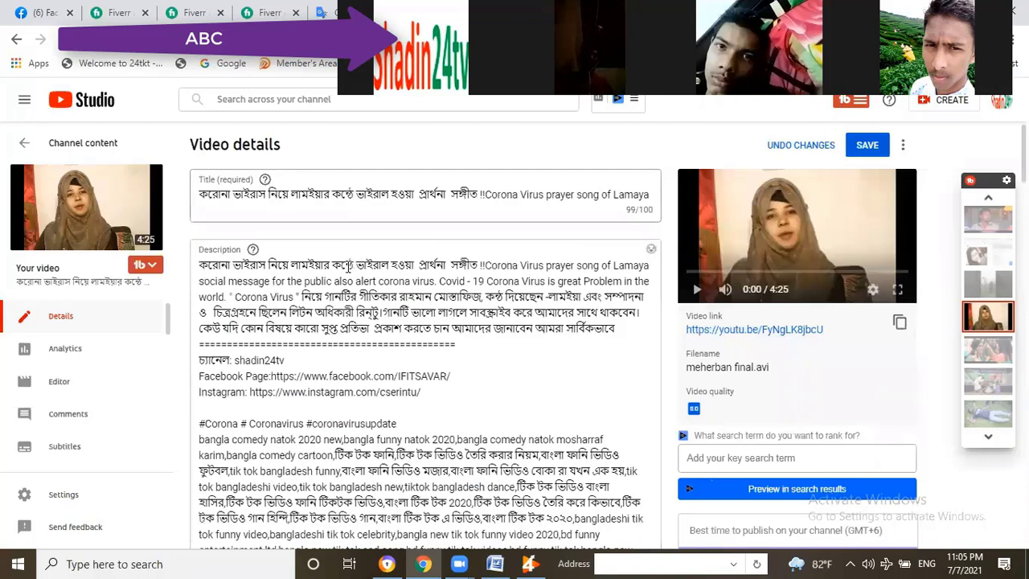
left_click(229, 265)
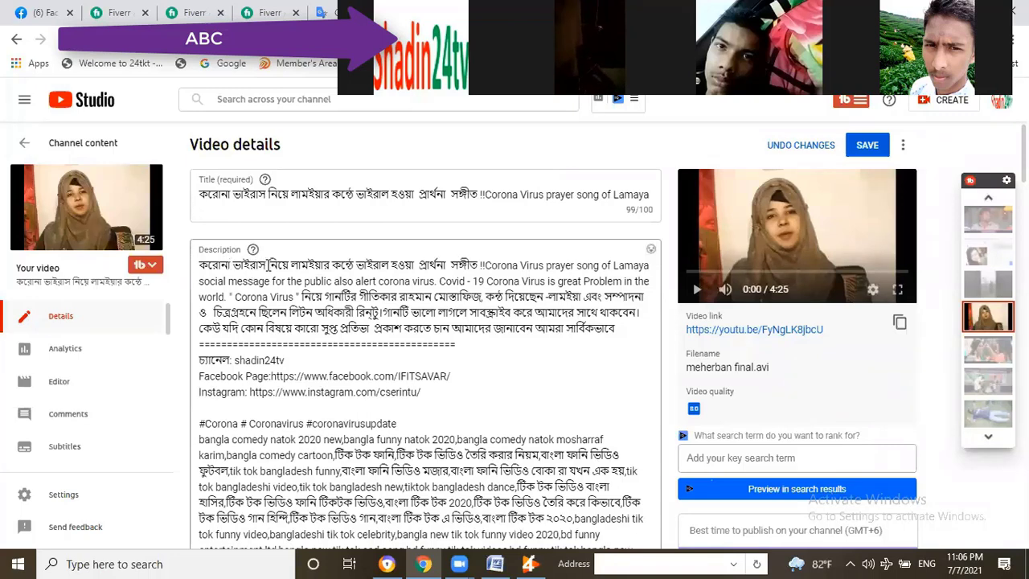
scroll(267, 263, "down", 1)
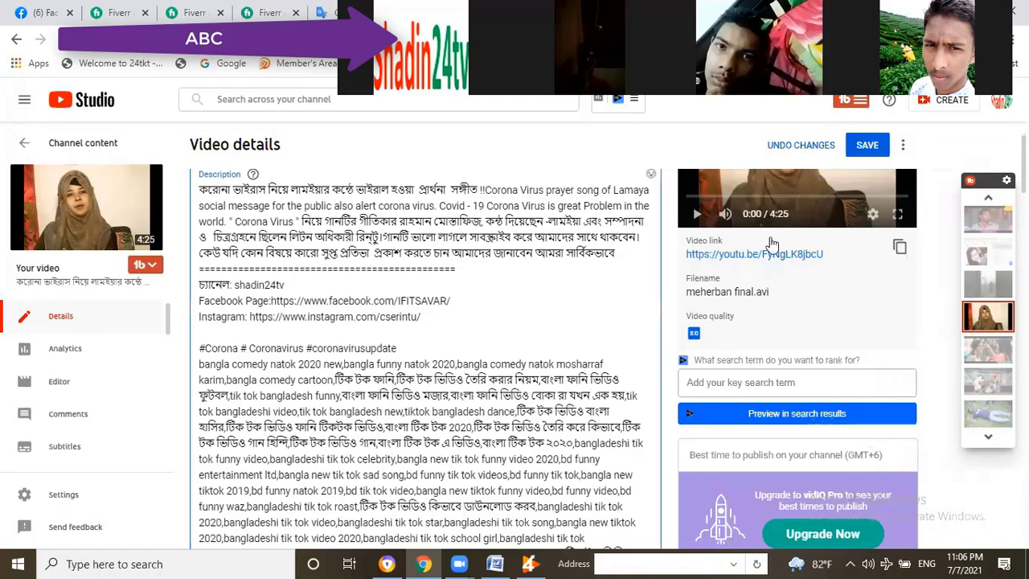
scroll(771, 233, "down", 5)
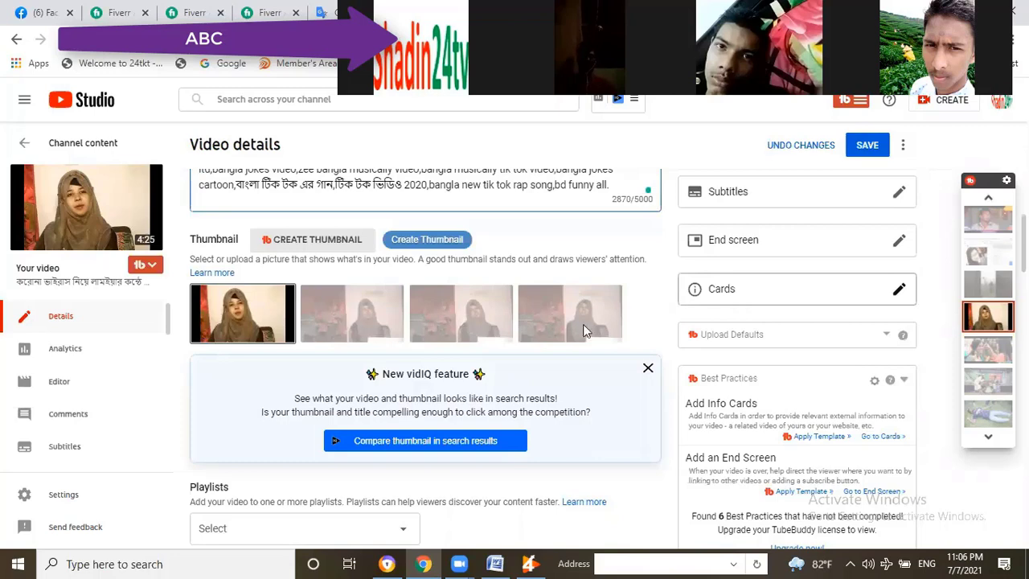
scroll(576, 327, "down", 3)
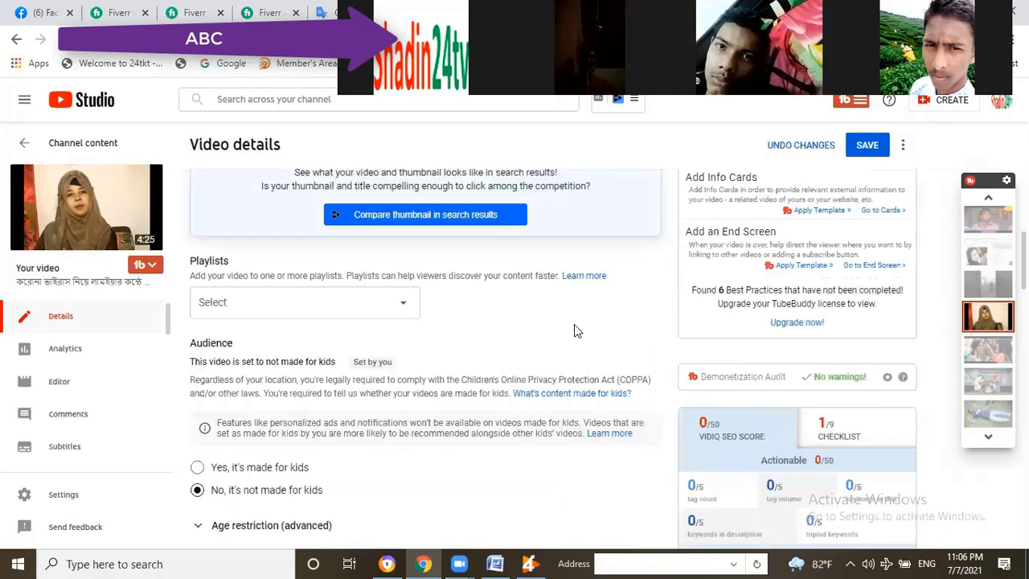
scroll(575, 330, "down", 2)
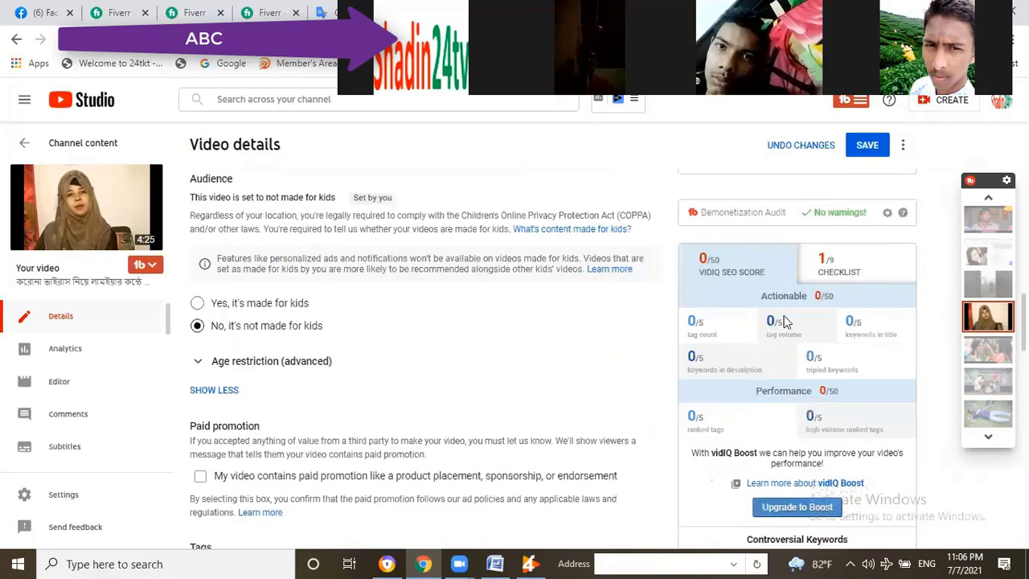
scroll(786, 321, "up", 1)
scroll(780, 290, "up", 1)
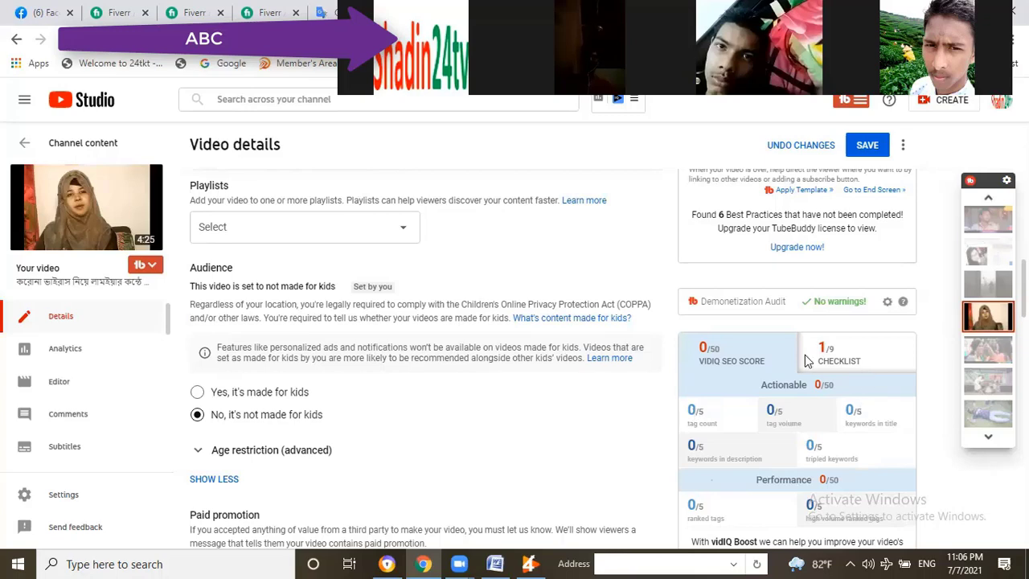
Add coronavirus as the video's first tag and check the vidIQ SEO score.
scroll(533, 367, "down", 3)
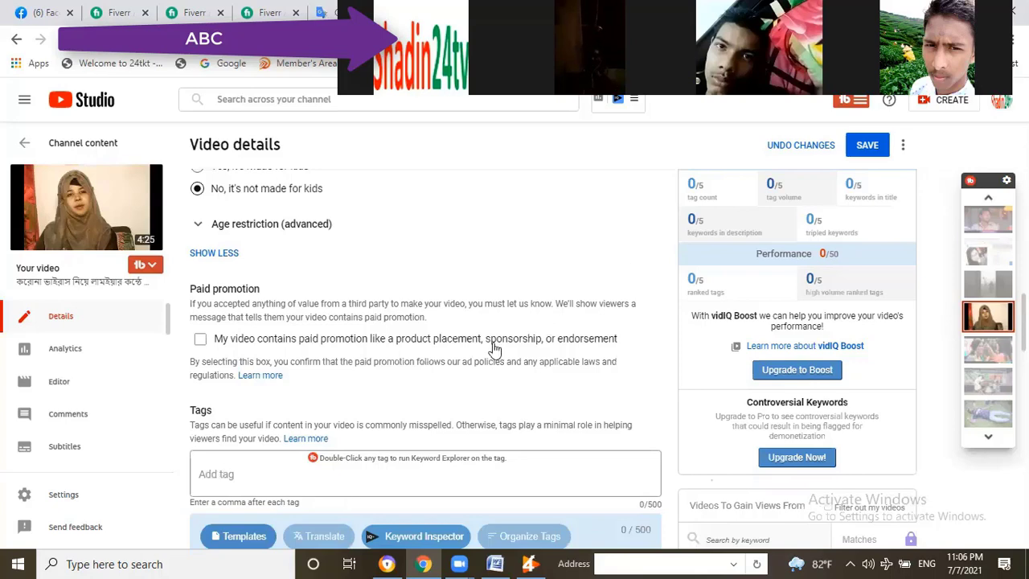
scroll(700, 291, "up", 2)
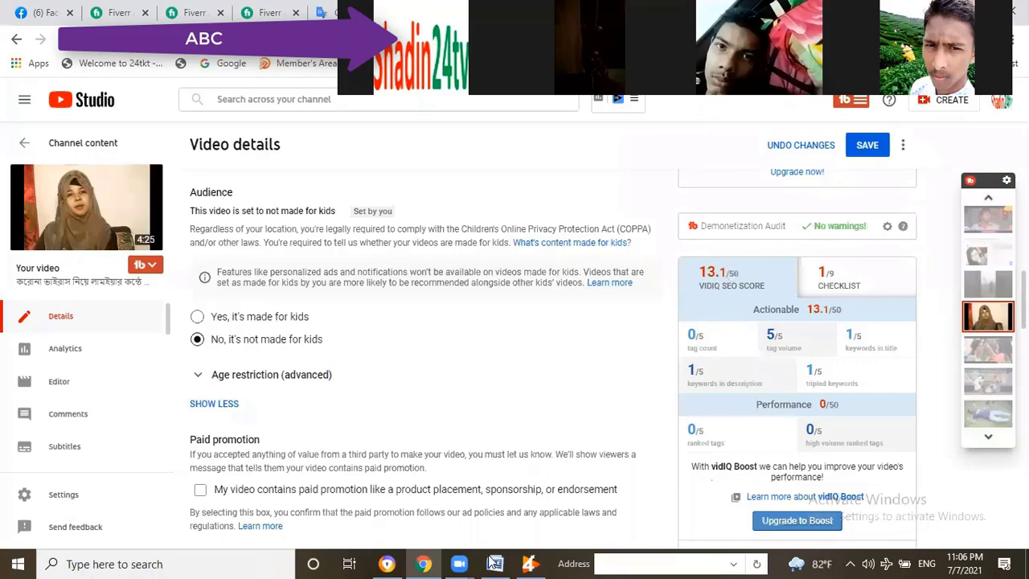
Switch to TubeRANK Jeet and copy the corona keyword from the BBC News Bangla coronavirus video's tags.
left_click(530, 562)
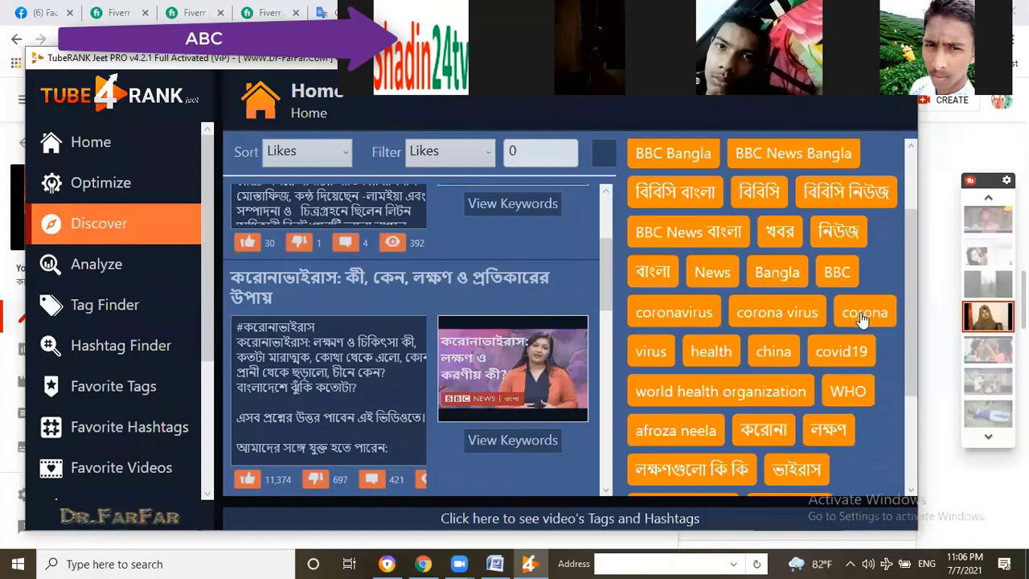
right_click(901, 322)
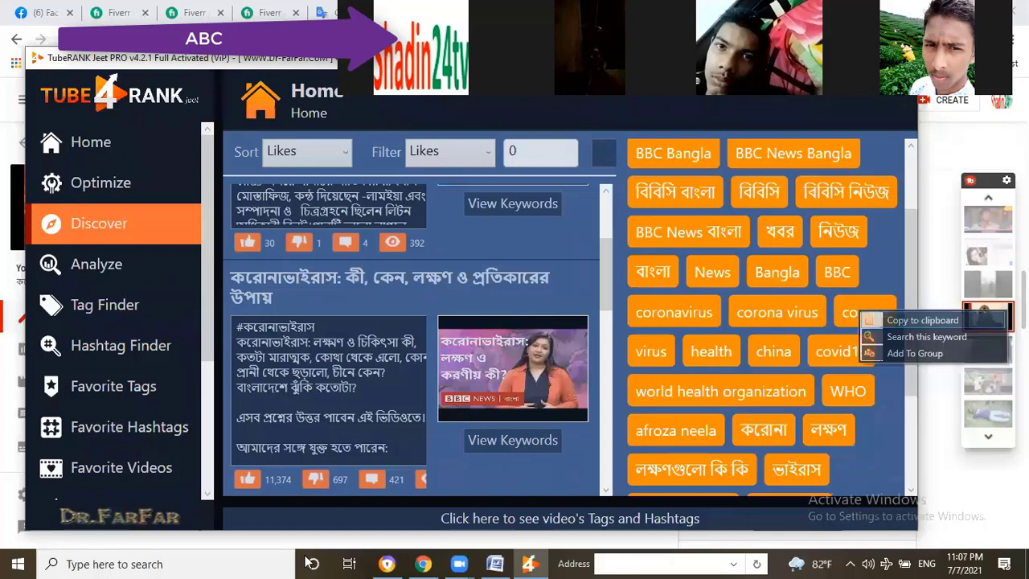
left_click(406, 563)
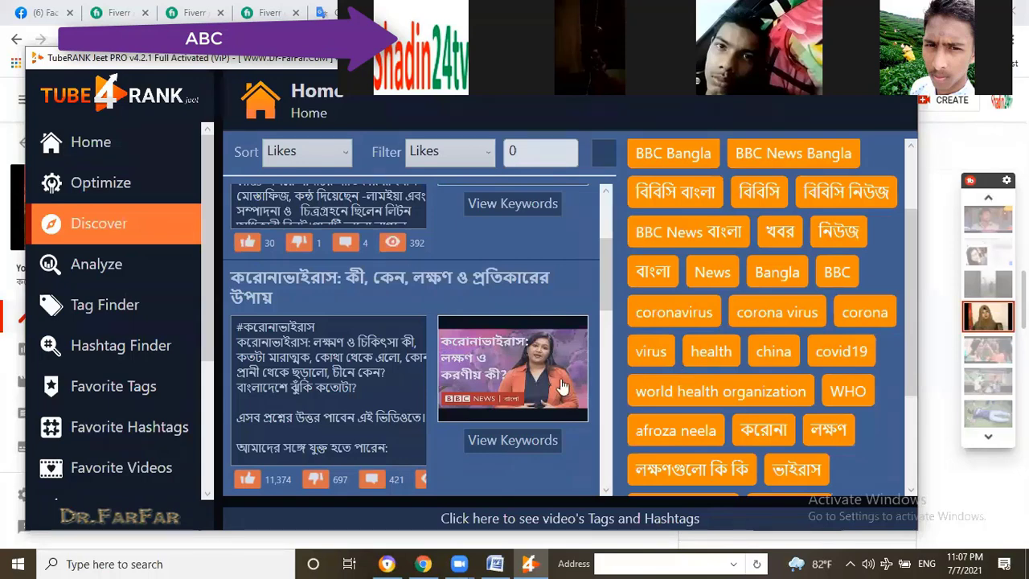
scroll(684, 384, "down", 2)
scroll(522, 395, "down", 1)
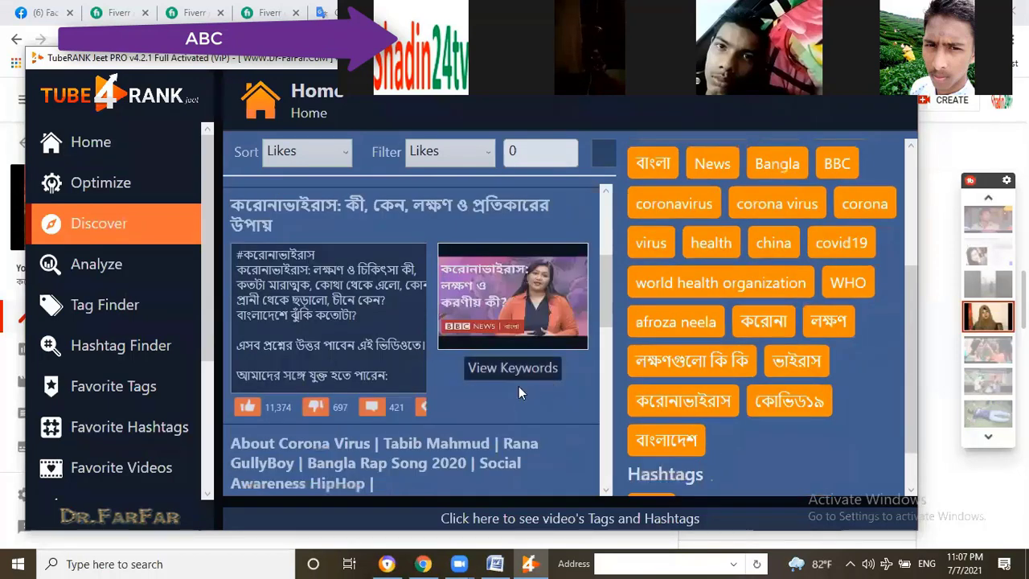
scroll(518, 386, "down", 3)
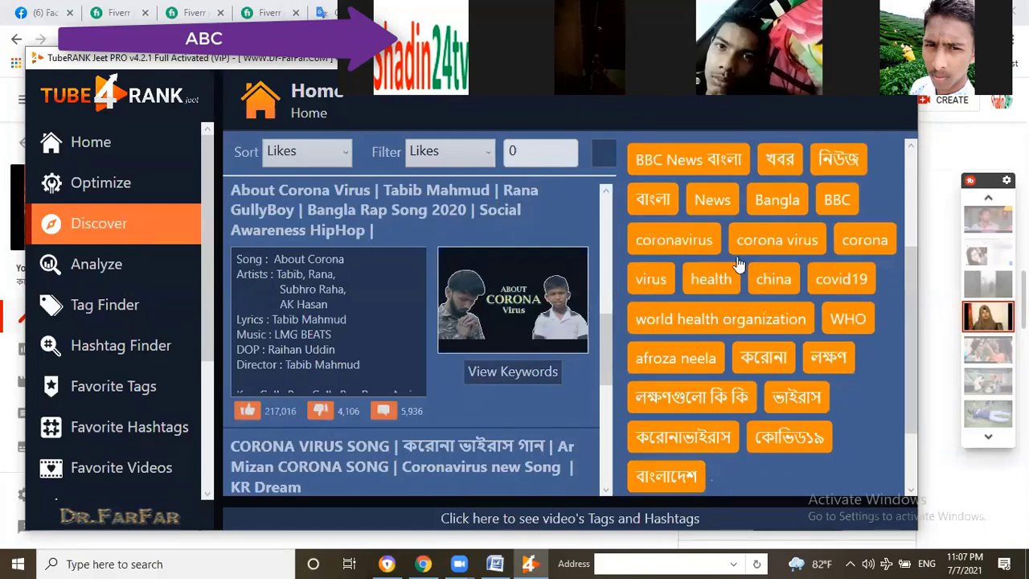
scroll(737, 263, "down", 2)
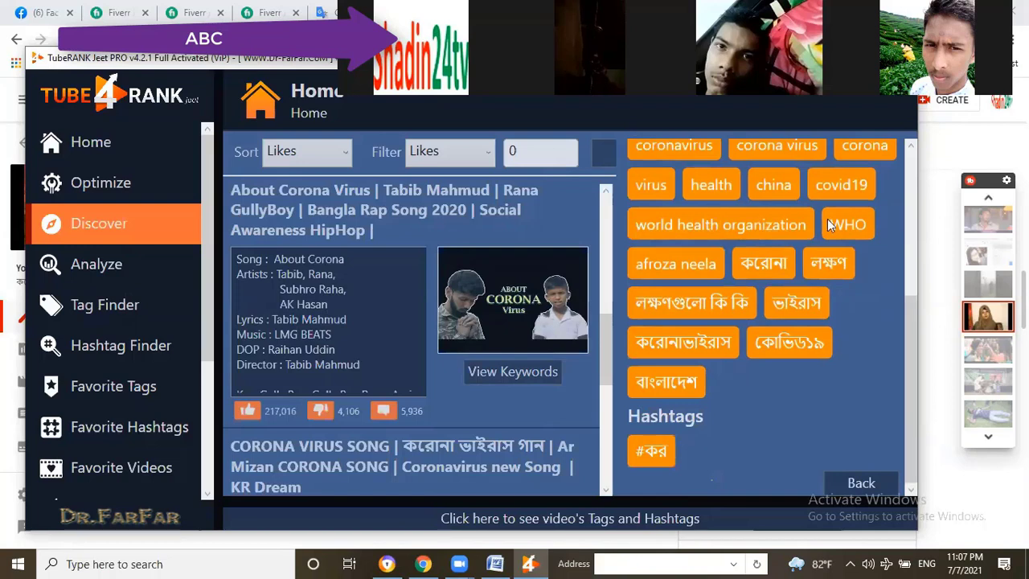
scroll(831, 226, "up", 1)
right_click(858, 228)
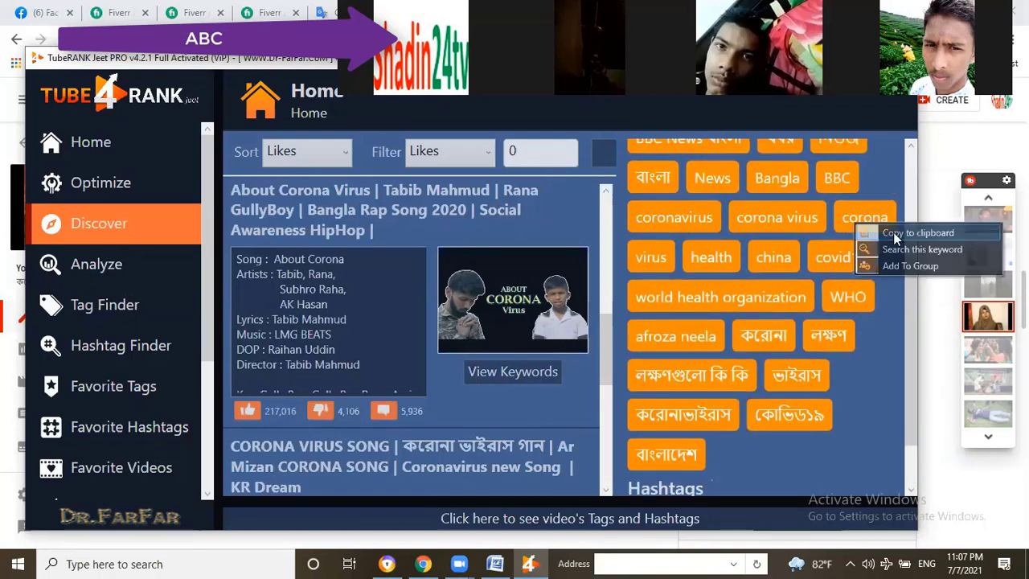
left_click(359, 531)
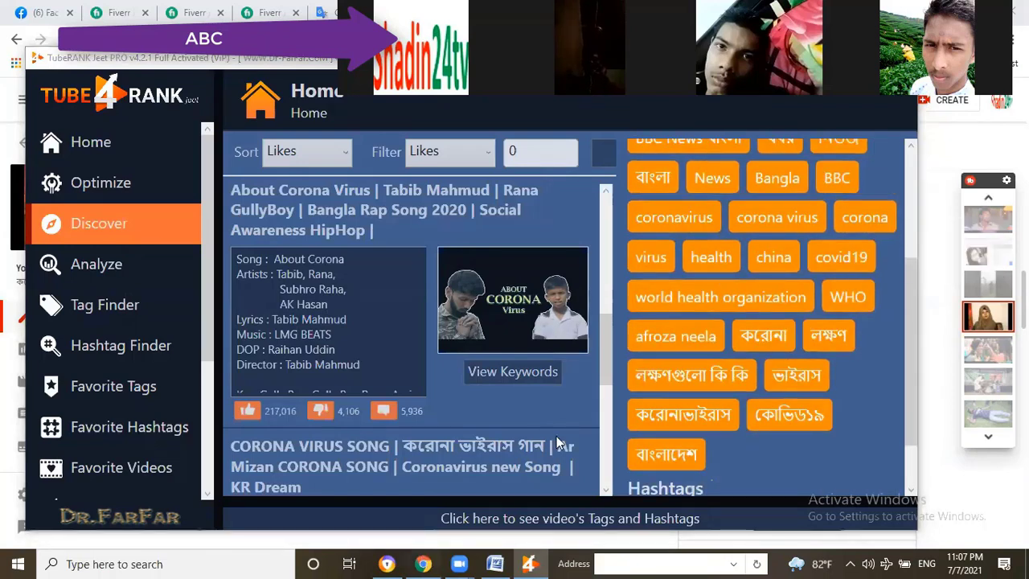
Return to the video's details in YouTube Studio, add the tag corona, and check the vidIQ SEO score.
key("alt+Tab")
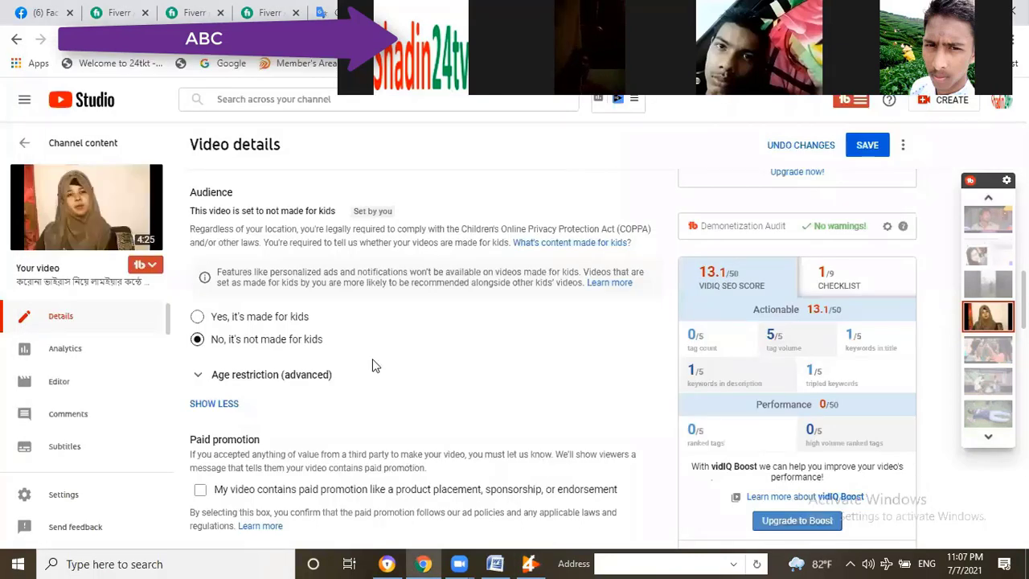
scroll(372, 358, "down", 5)
scroll(294, 341, "up", 2)
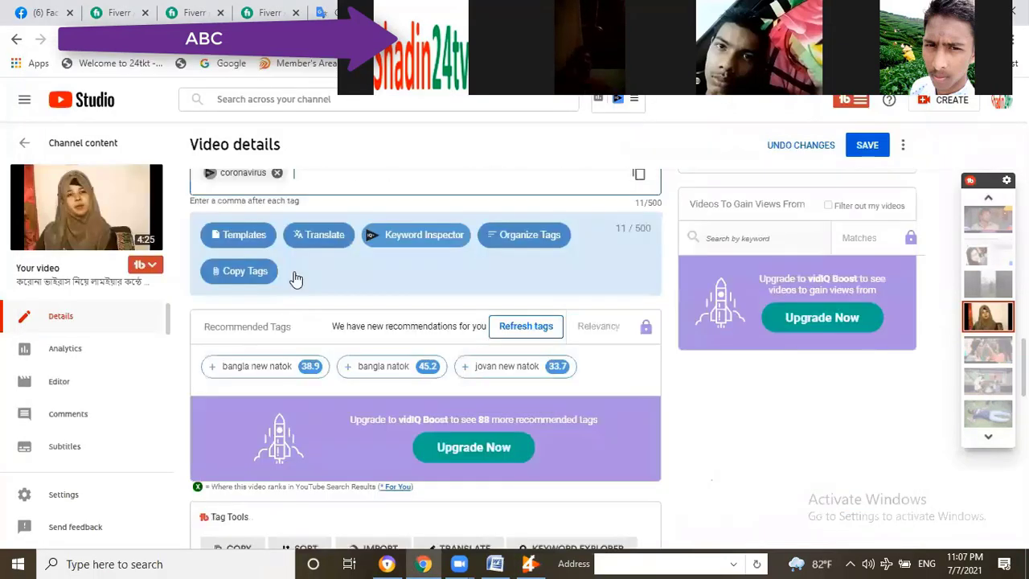
scroll(337, 264, "up", 1)
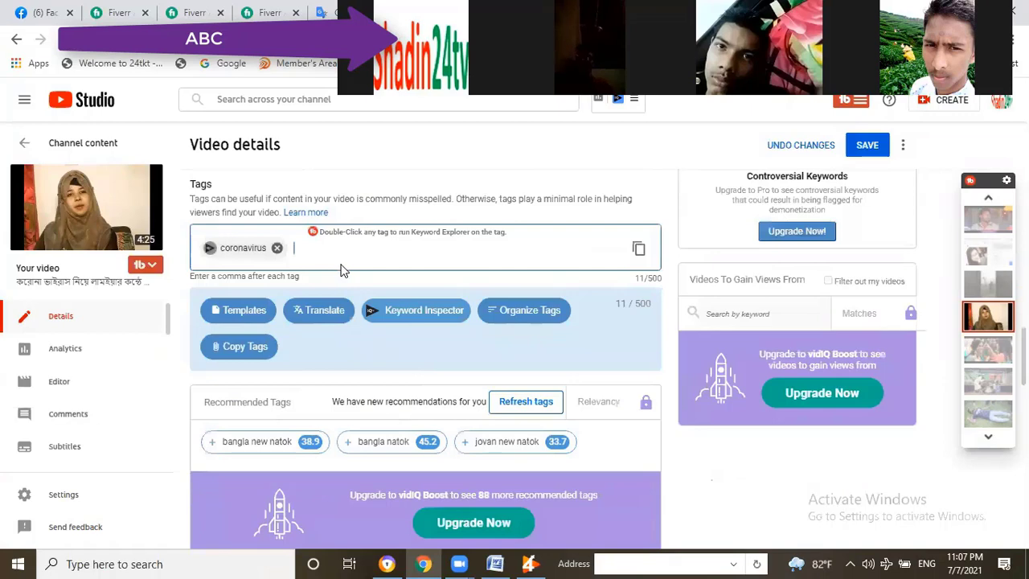
type("corona,")
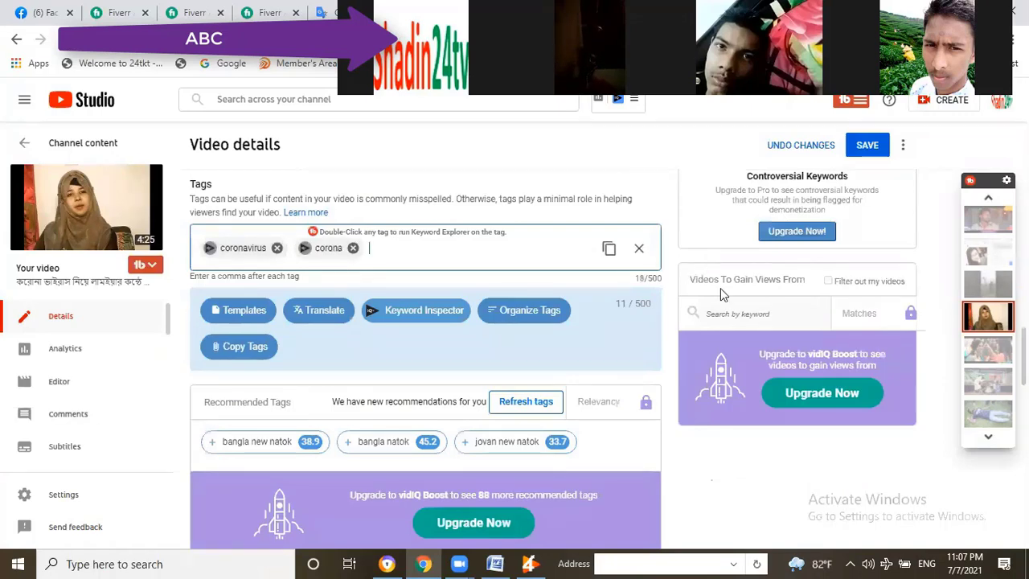
scroll(721, 286, "up", 5)
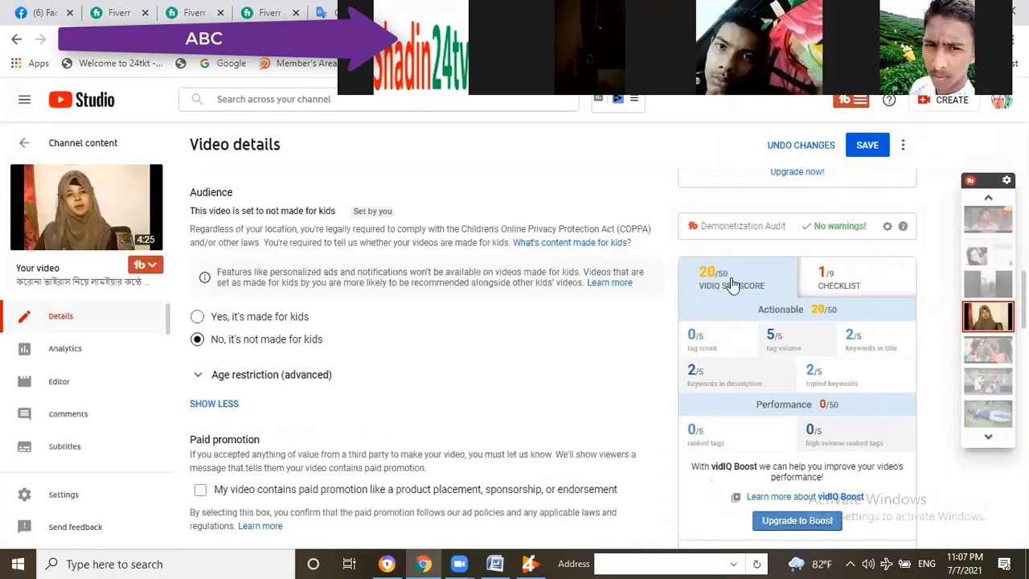
Review the vidIQ recommended tags and add bangla natok and jovan new natok to the video.
scroll(553, 360, "down", 1)
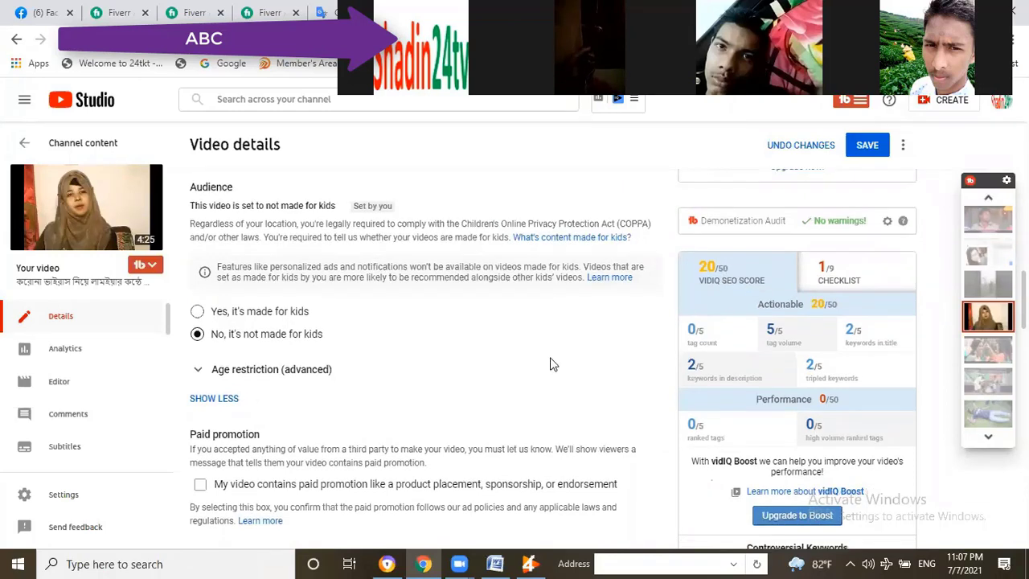
scroll(554, 365, "down", 5)
scroll(462, 378, "up", 2)
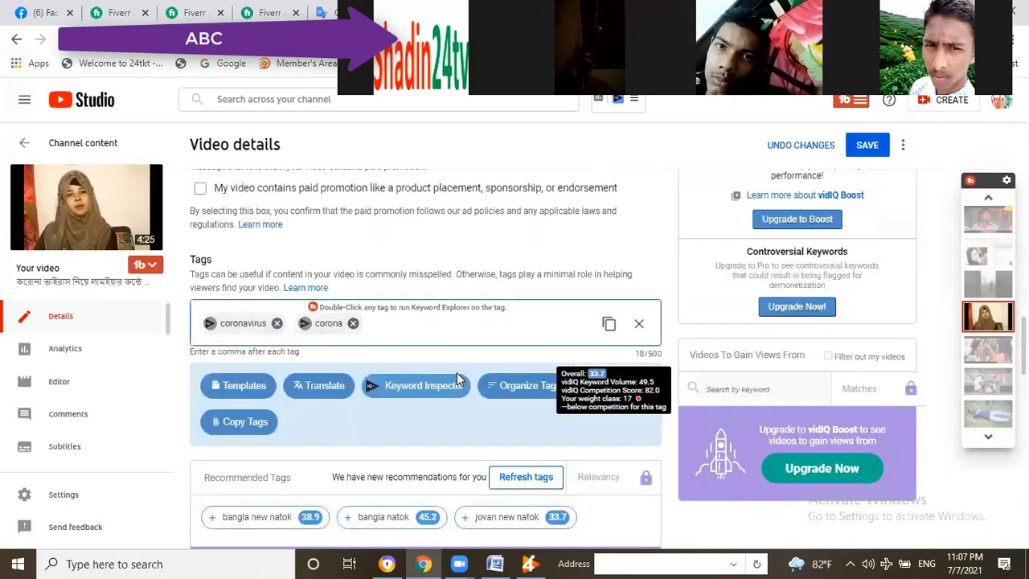
scroll(213, 375, "down", 1)
scroll(213, 374, "down", 2)
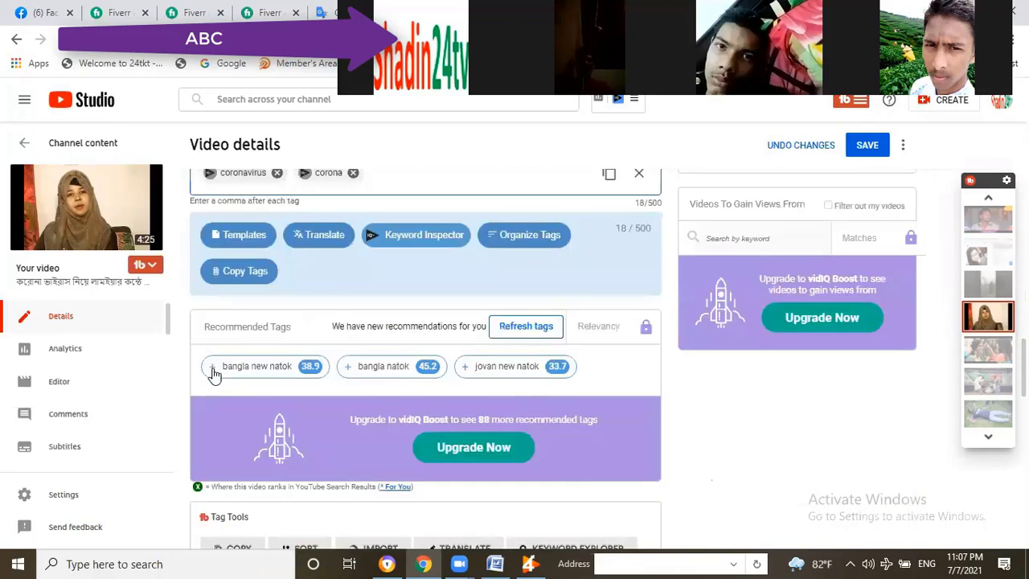
mouse_move(213, 374)
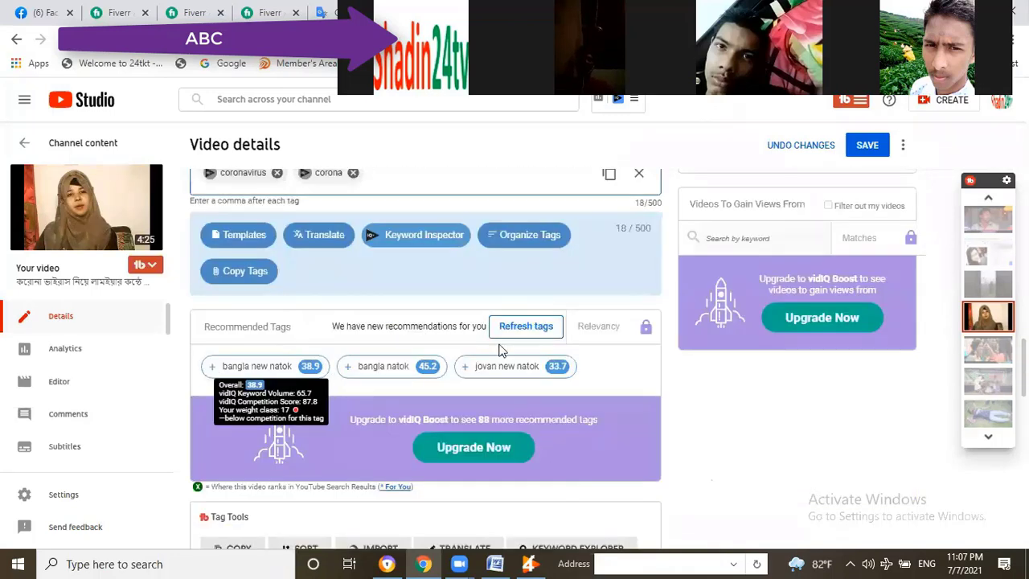
mouse_move(372, 366)
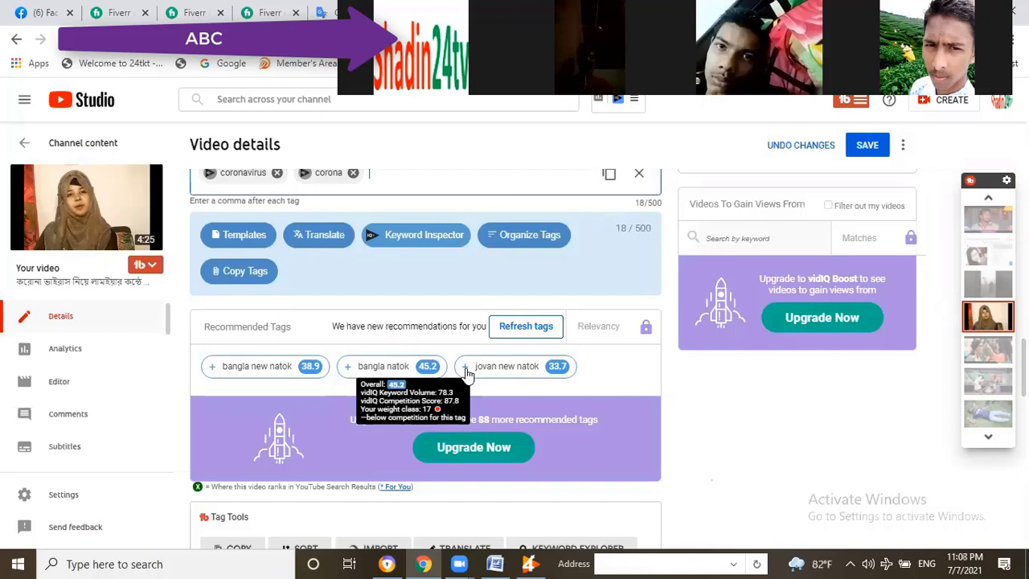
left_click(214, 376)
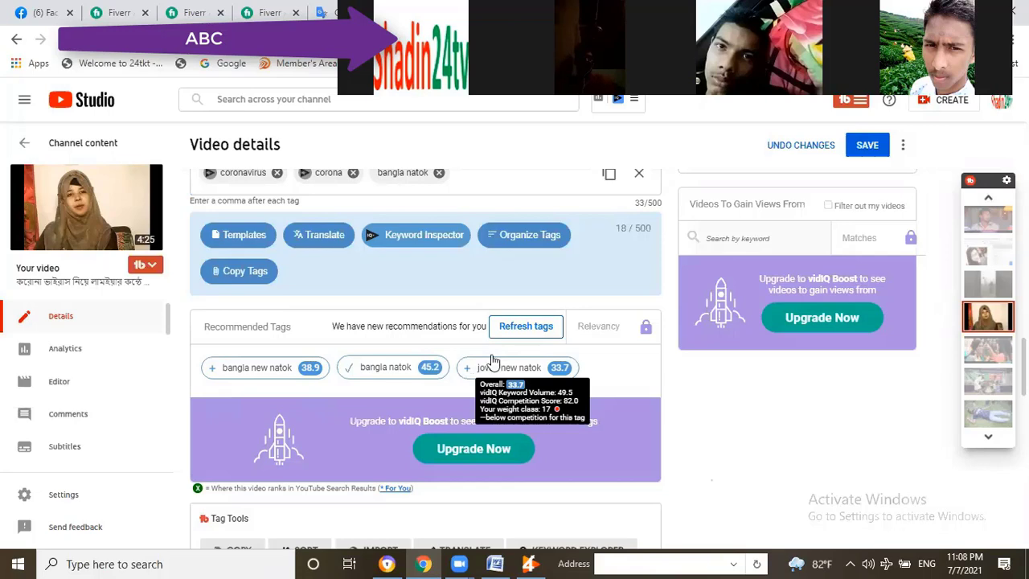
scroll(547, 350, "up", 2)
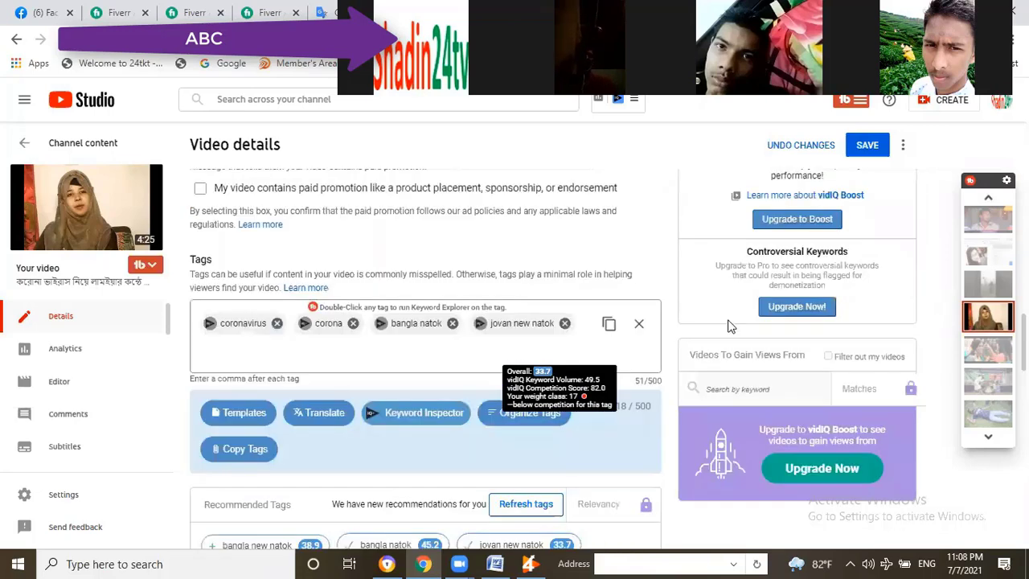
Add the recommended tag bangla new natok and check the vidIQ SEO score.
scroll(724, 326, "down", 10)
scroll(611, 352, "up", 5)
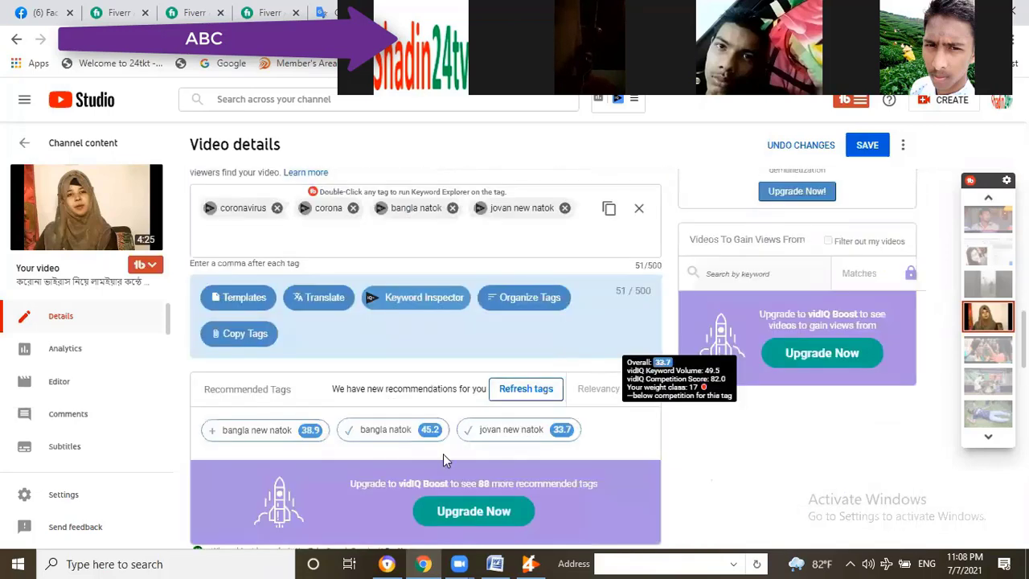
scroll(549, 349, "up", 1)
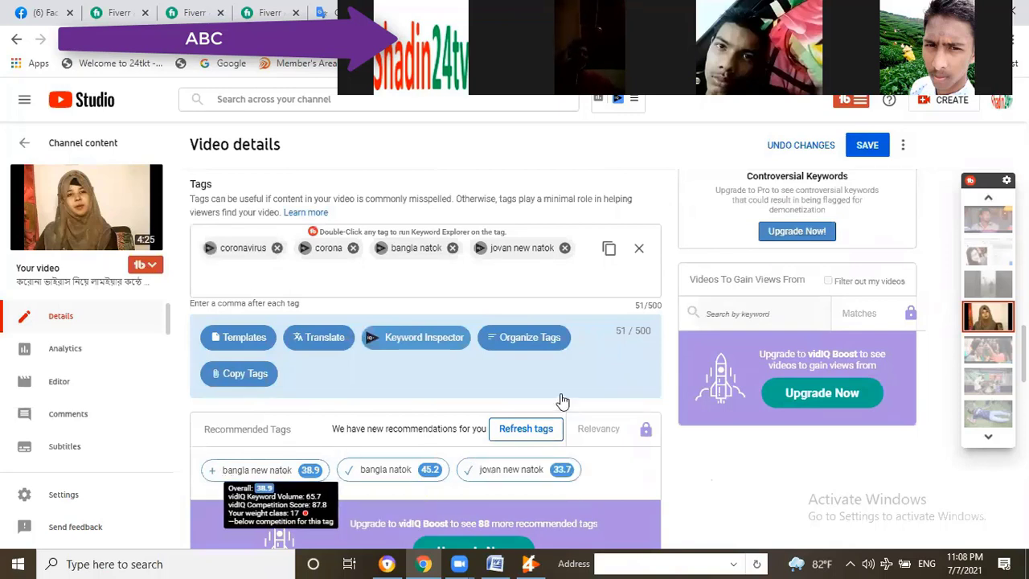
left_click(215, 476)
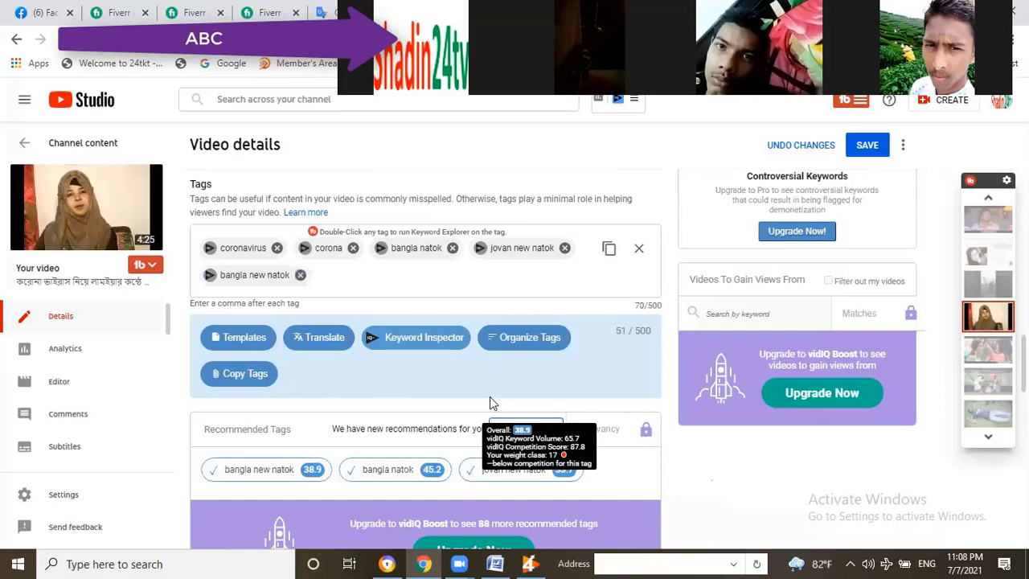
scroll(615, 377, "up", 3)
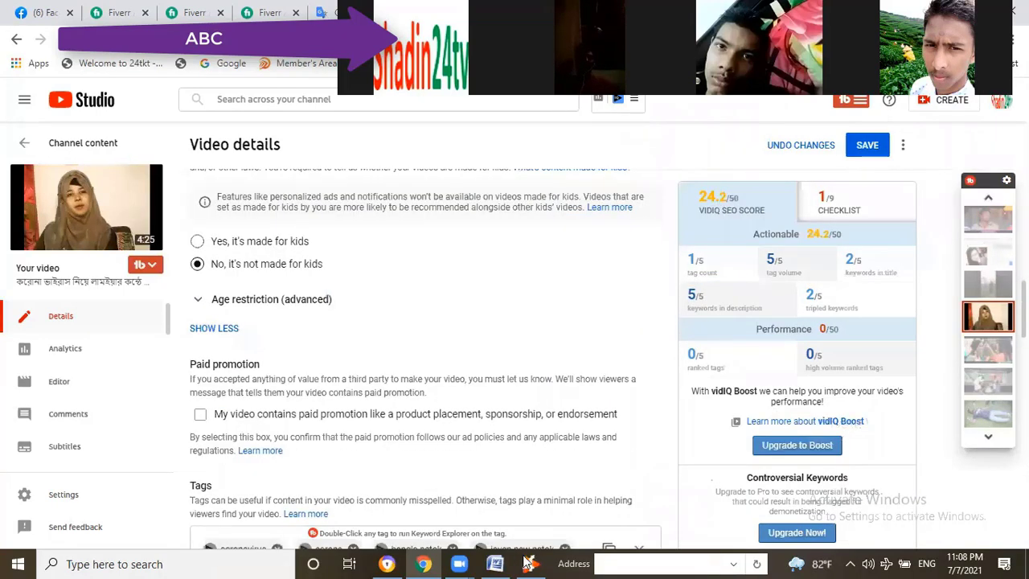
Switch to TubeRANK Jeet, view the keywords of the KR Dream CORONA VIRUS SONG video, and copy LOCKDOWN SONG.
key("alt+Tab")
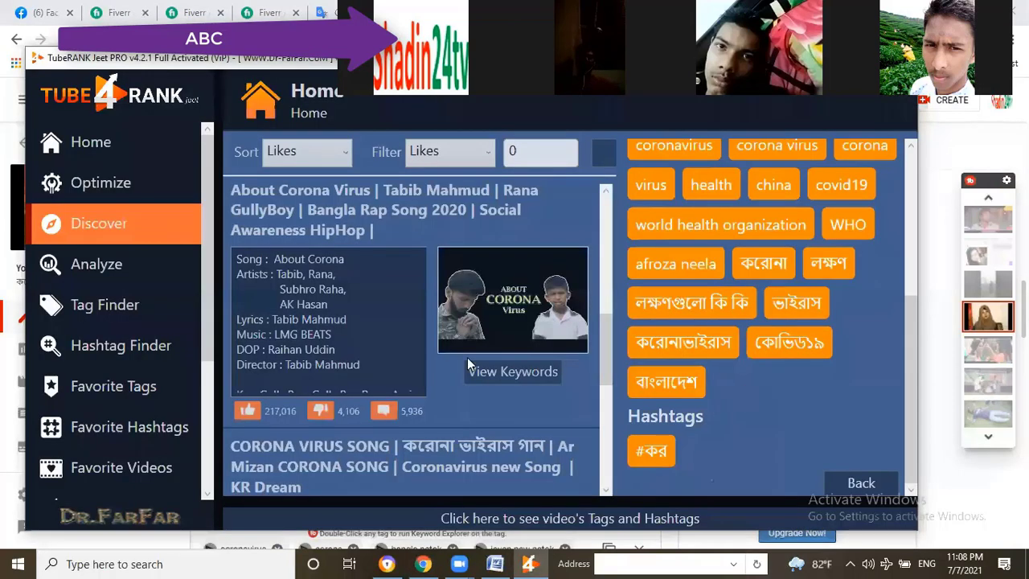
scroll(508, 430, "down", 3)
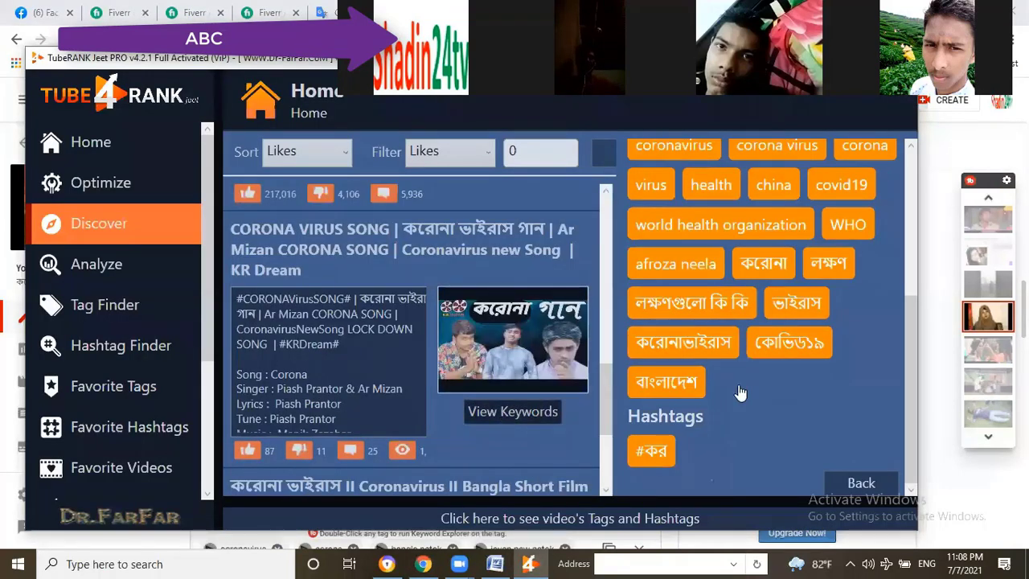
scroll(721, 330, "up", 3)
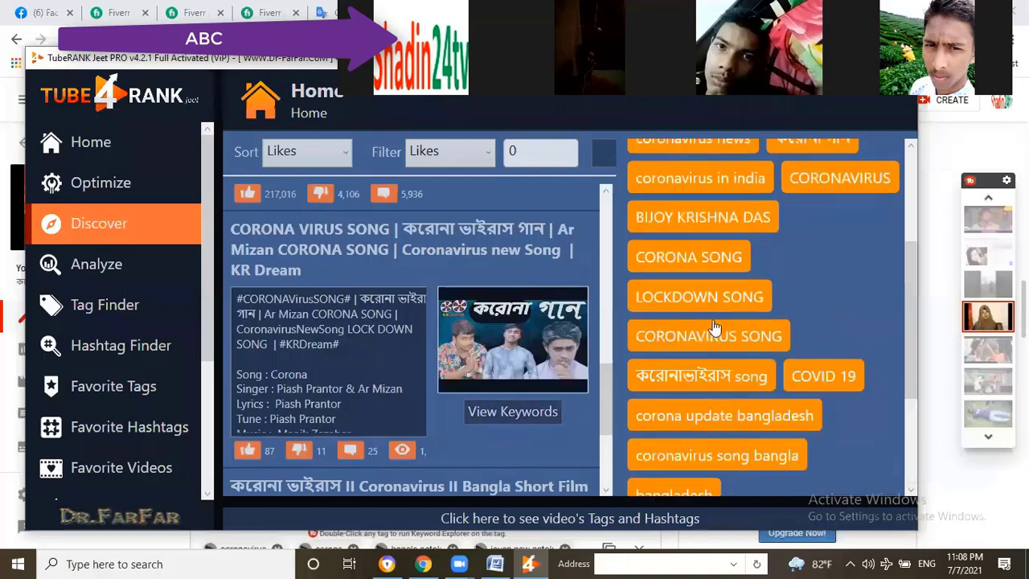
scroll(682, 314, "up", 1)
scroll(682, 314, "down", 1)
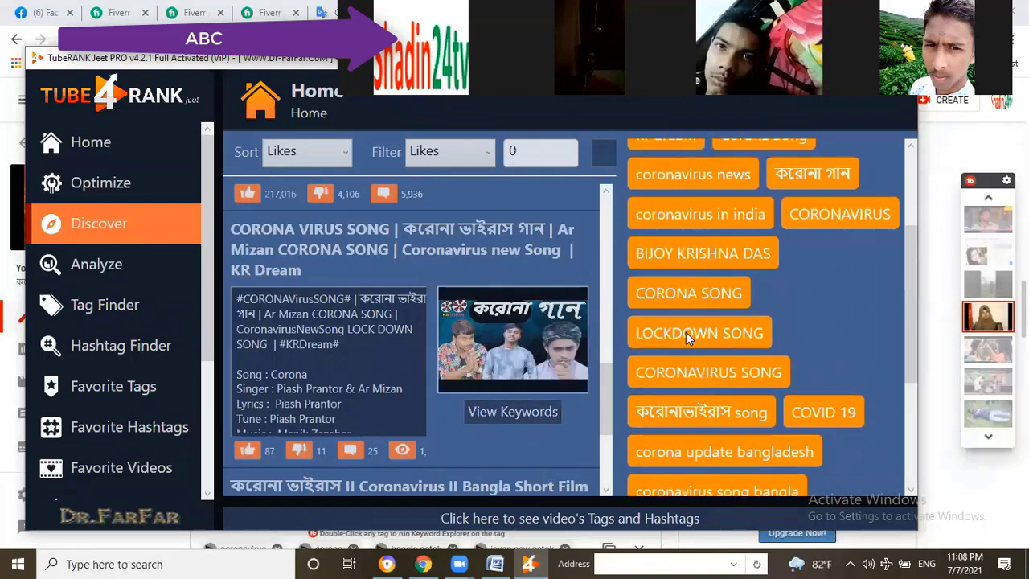
right_click(687, 333)
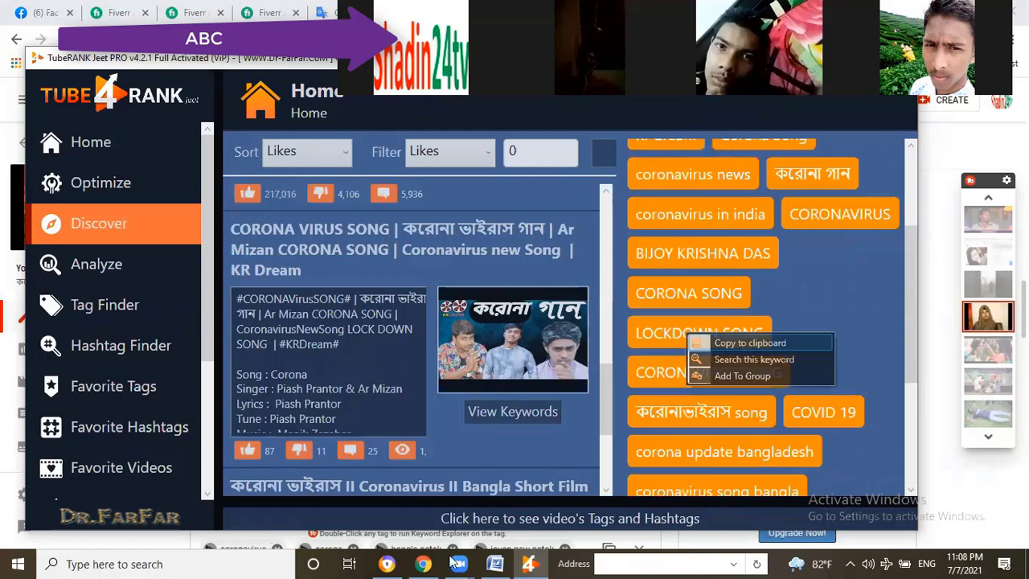
mouse_move(424, 564)
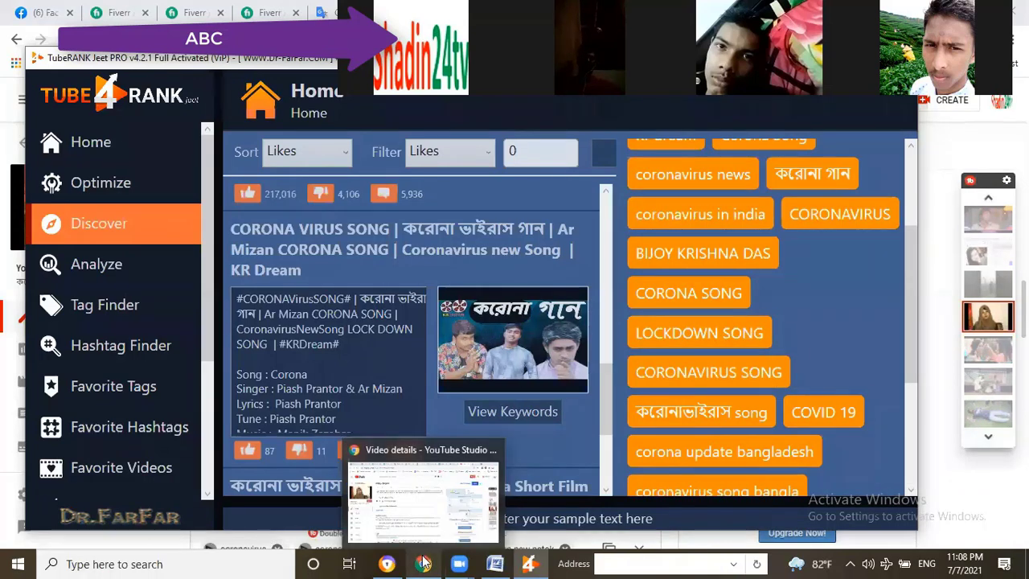
Return to YouTube Studio and add LOCKDOWN SONG to the video's tags, checking the vidIQ score.
left_click(353, 439)
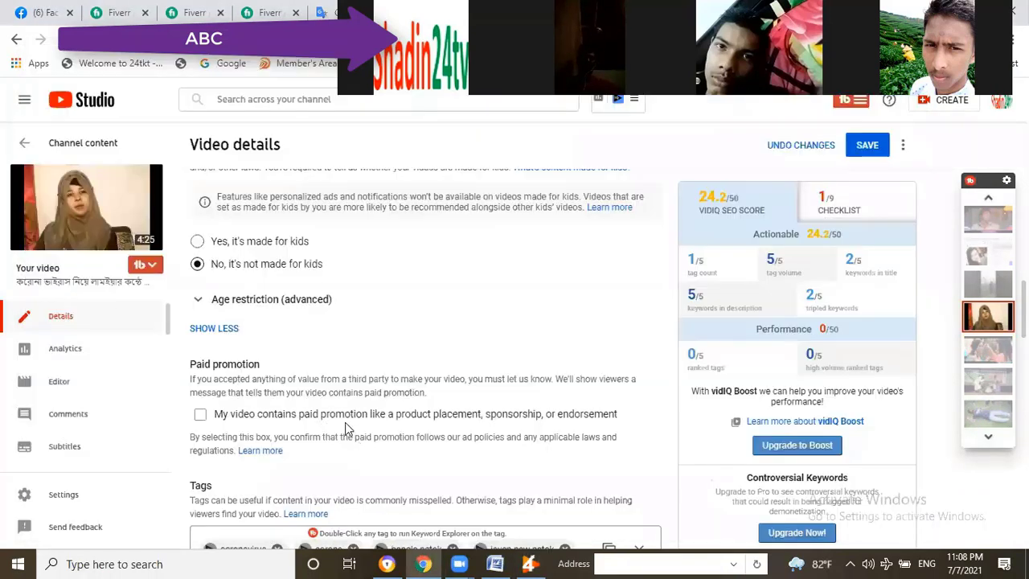
scroll(341, 277, "down", 4)
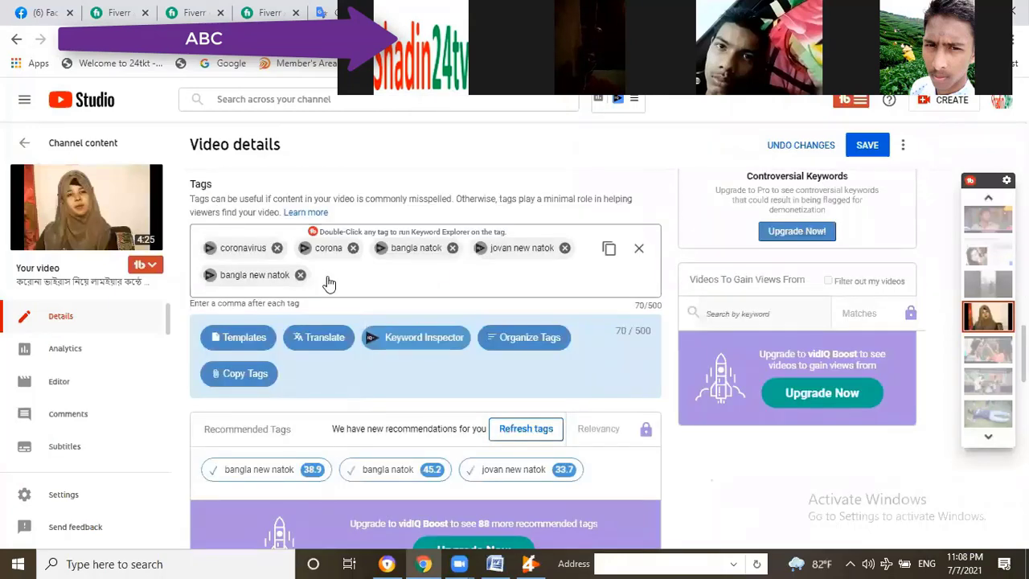
left_click(329, 280)
type("LOCKDOWN SONG")
scroll(724, 297, "up", 3)
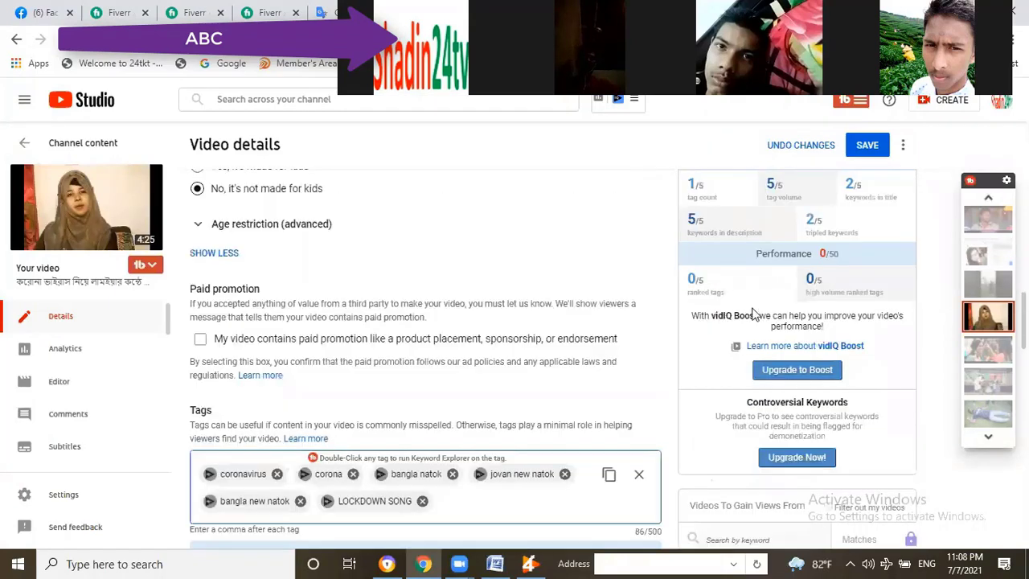
Check the vidIQ SEO score breakdown against the video's current tags and the recommended tags.
scroll(740, 321, "up", 3)
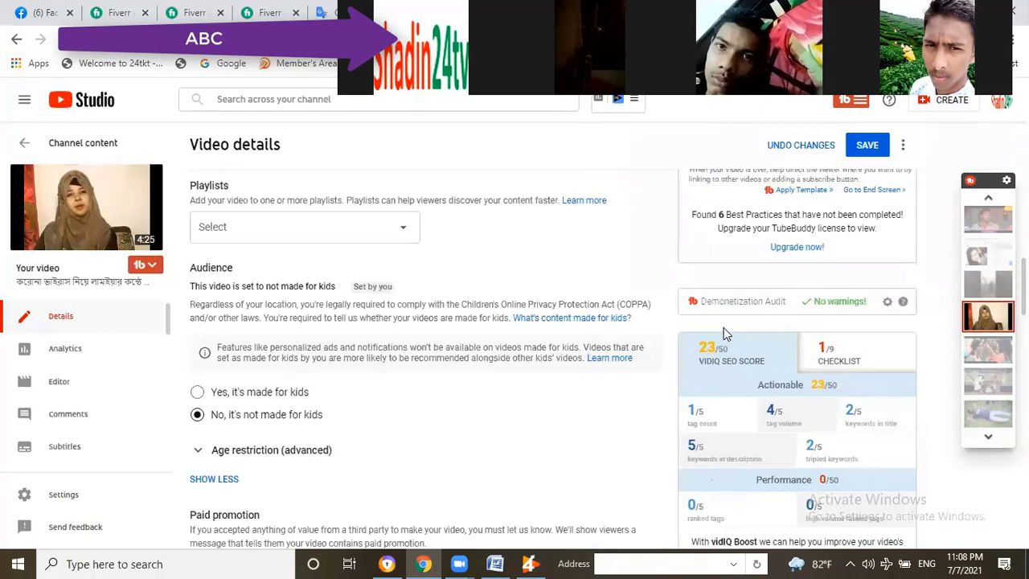
scroll(622, 346, "down", 1)
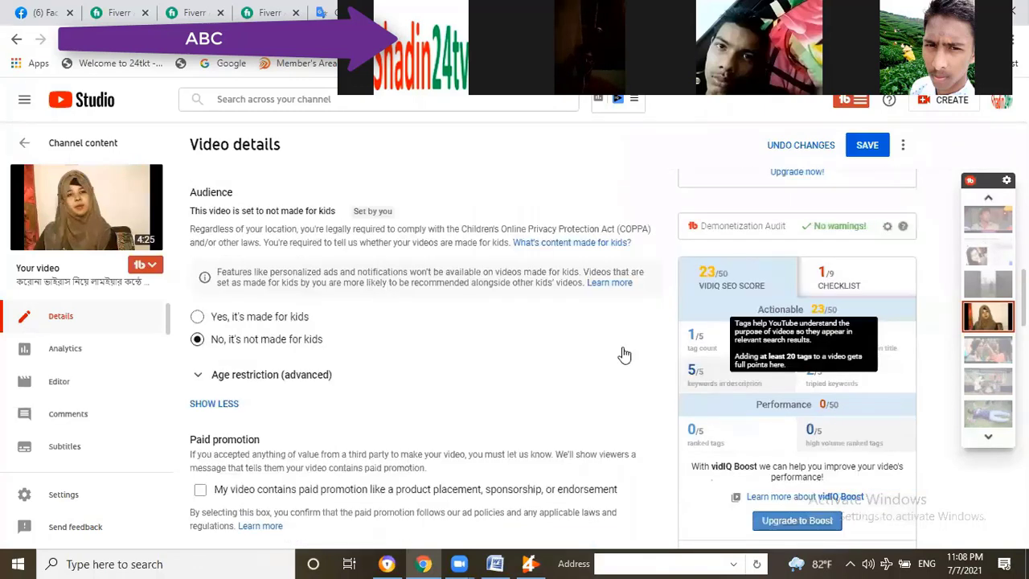
scroll(770, 350, "up", 2)
scroll(765, 350, "down", 1)
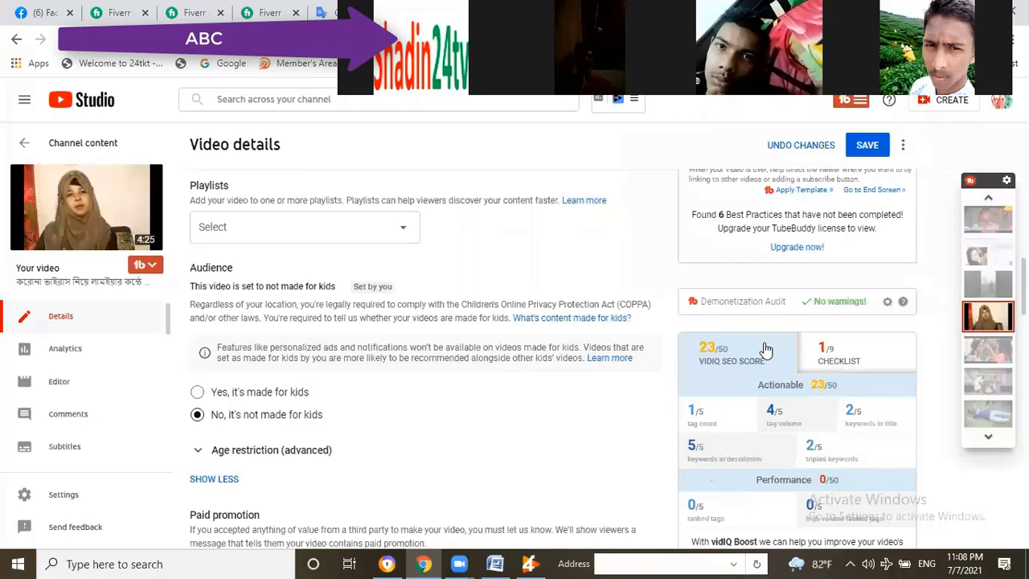
scroll(724, 353, "down", 2)
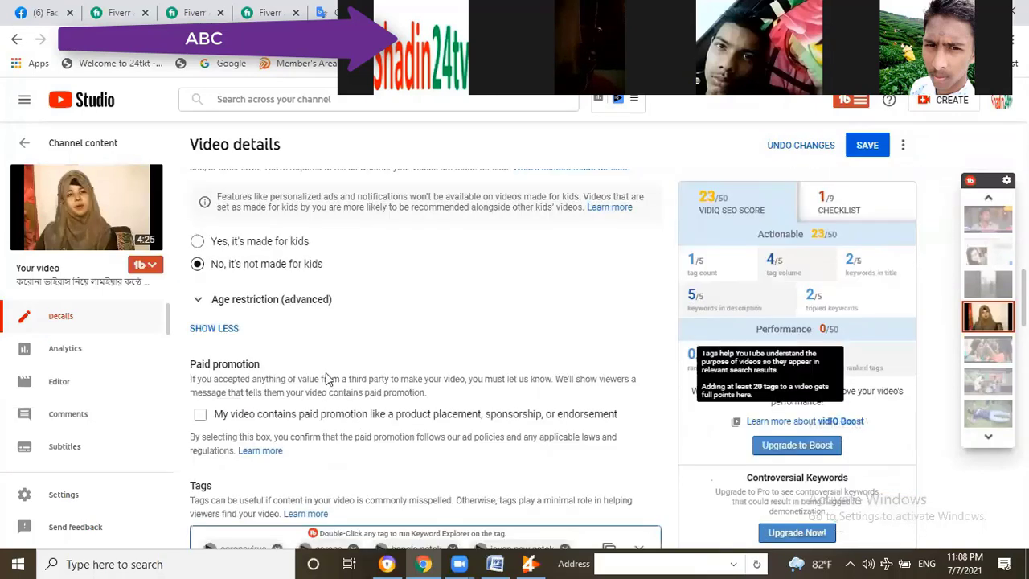
scroll(325, 372, "down", 3)
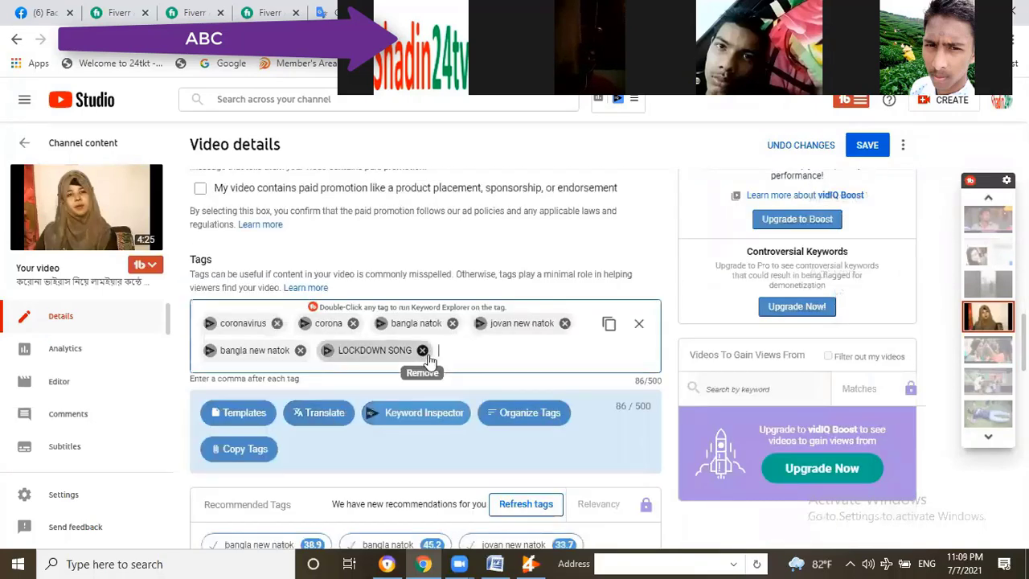
scroll(740, 297, "up", 4)
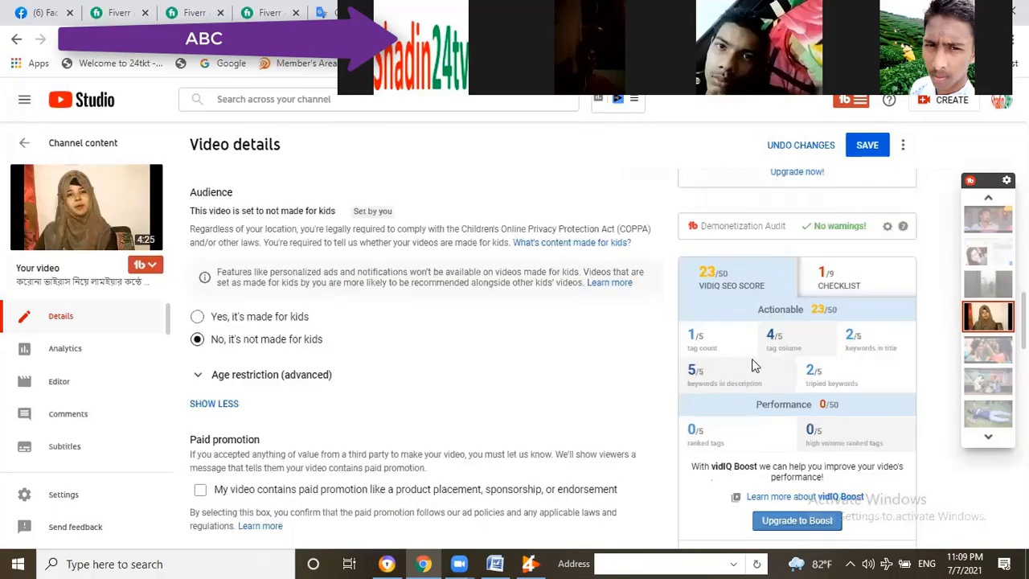
scroll(752, 358, "up", 1)
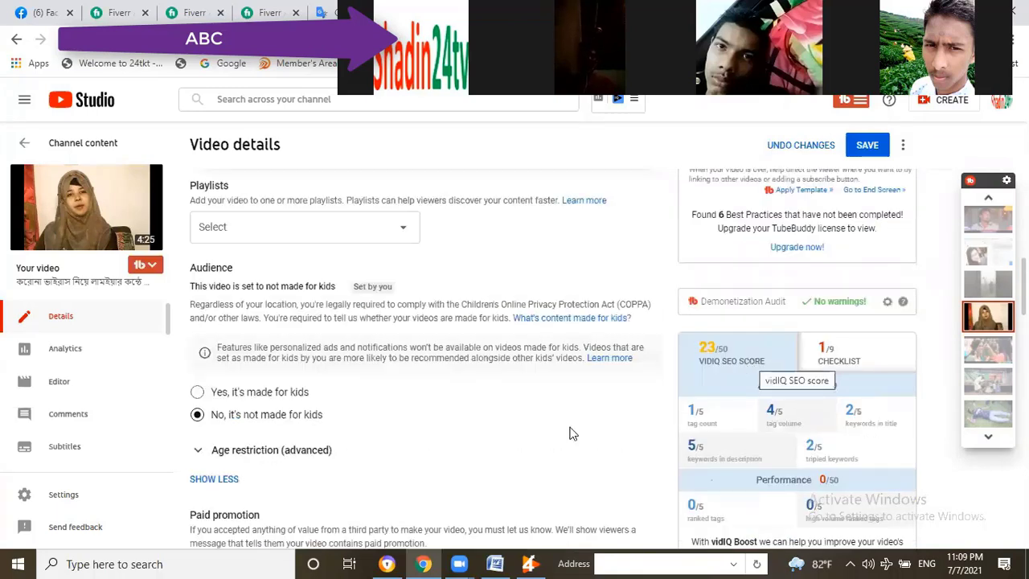
scroll(562, 431, "down", 3)
scroll(450, 347, "down", 4)
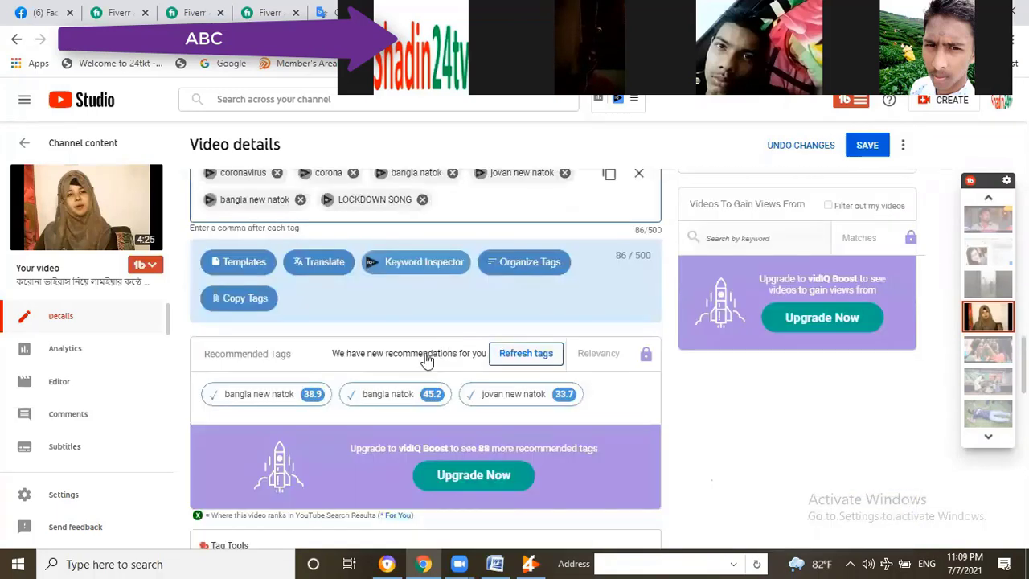
Remove the LOCKDOWN SONG tag from the video and recheck the vidIQ SEO score.
scroll(426, 359, "up", 2)
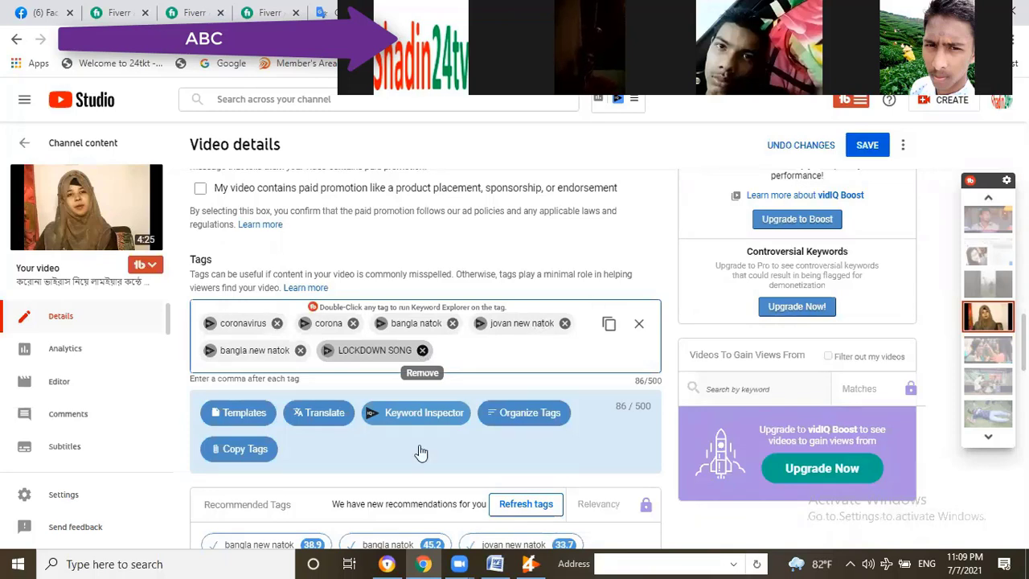
key("BackSpace")
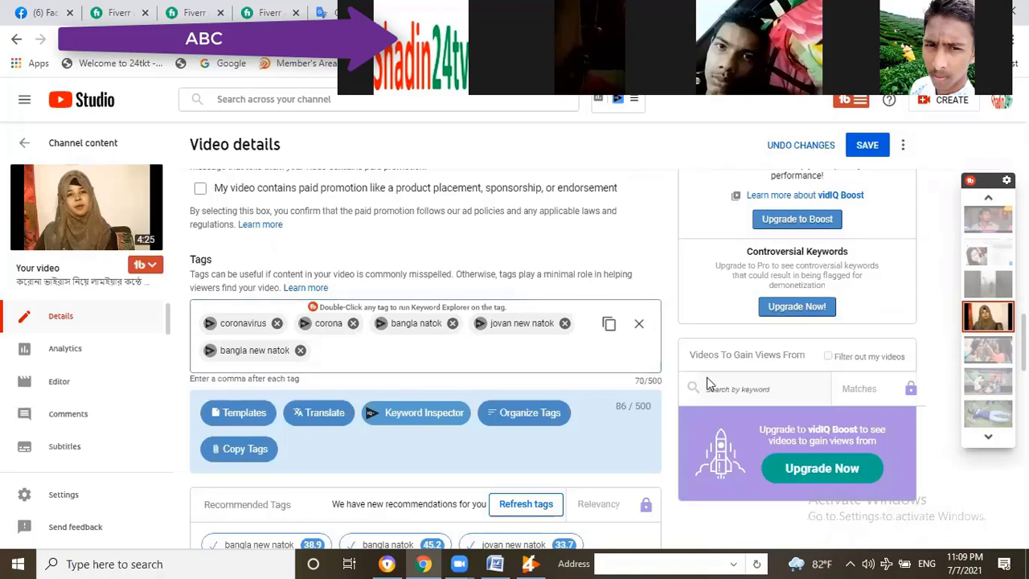
left_click(423, 564)
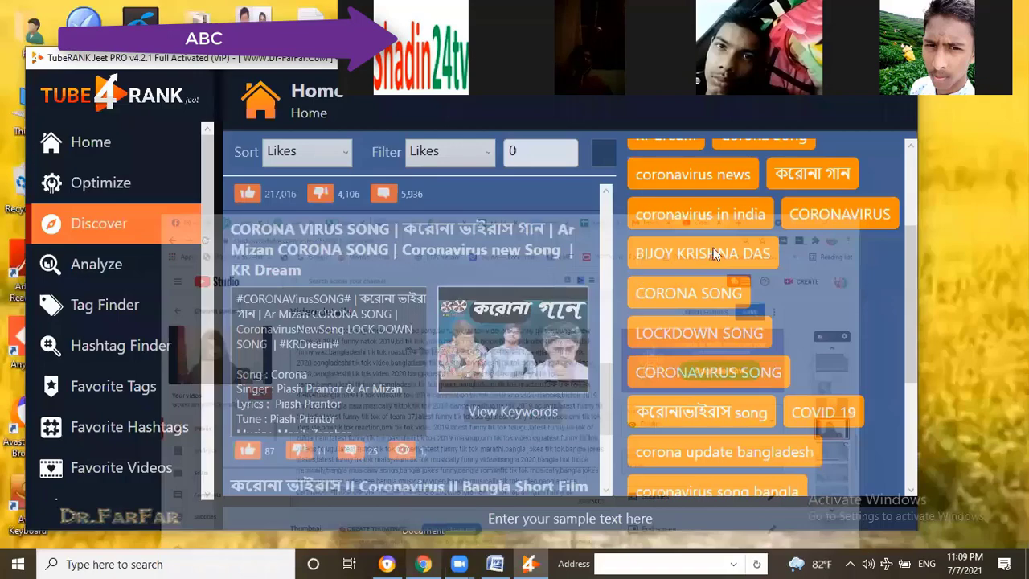
key("alt+Tab")
scroll(729, 336, "down", 5)
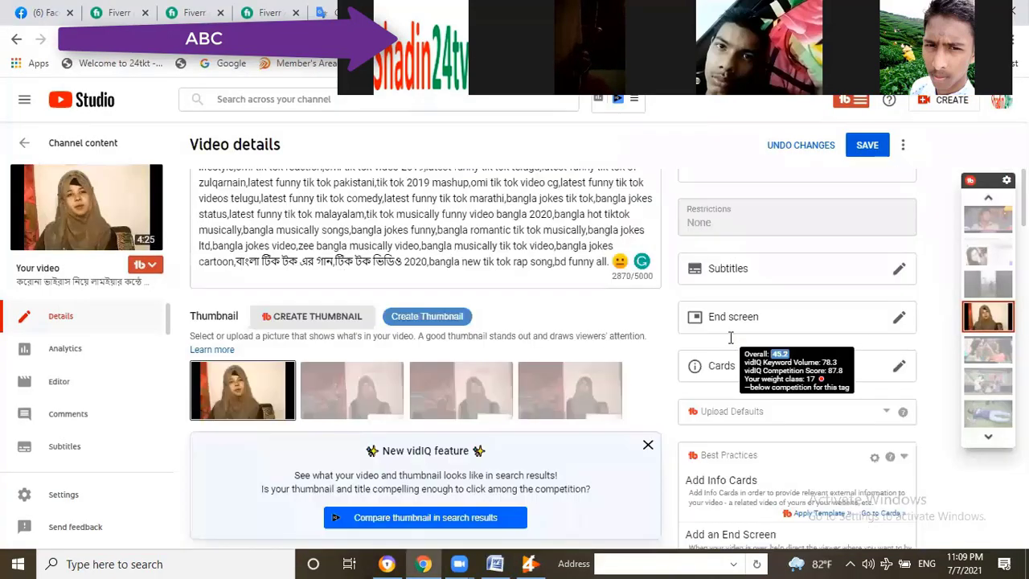
scroll(729, 336, "down", 2)
scroll(721, 288, "down", 4)
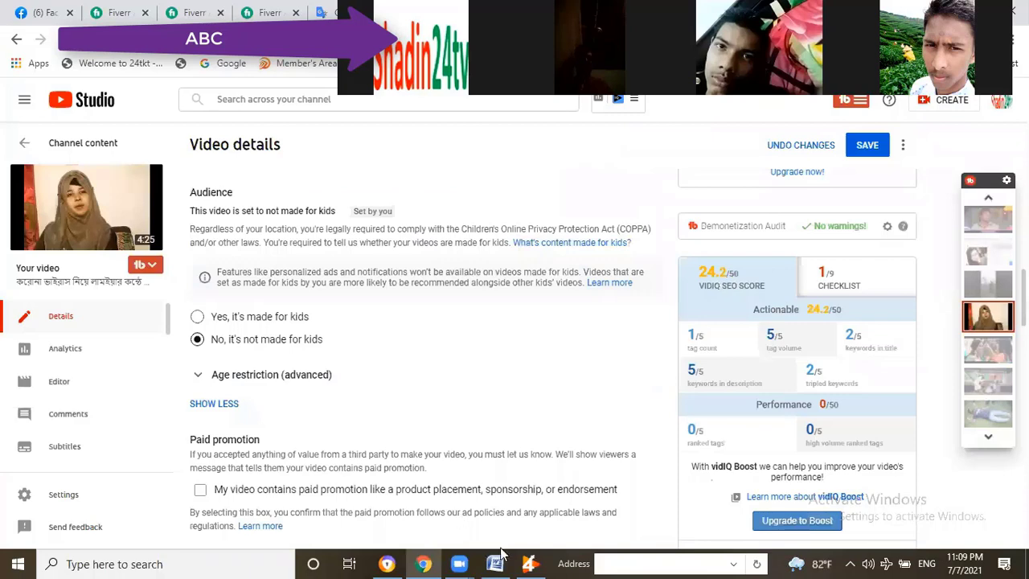
Copy CORONAVIRUS SONG from the TubeRANK Jeet keywords, add it to the video's tags in YouTube Studio, and check the vidIQ score.
left_click(528, 563)
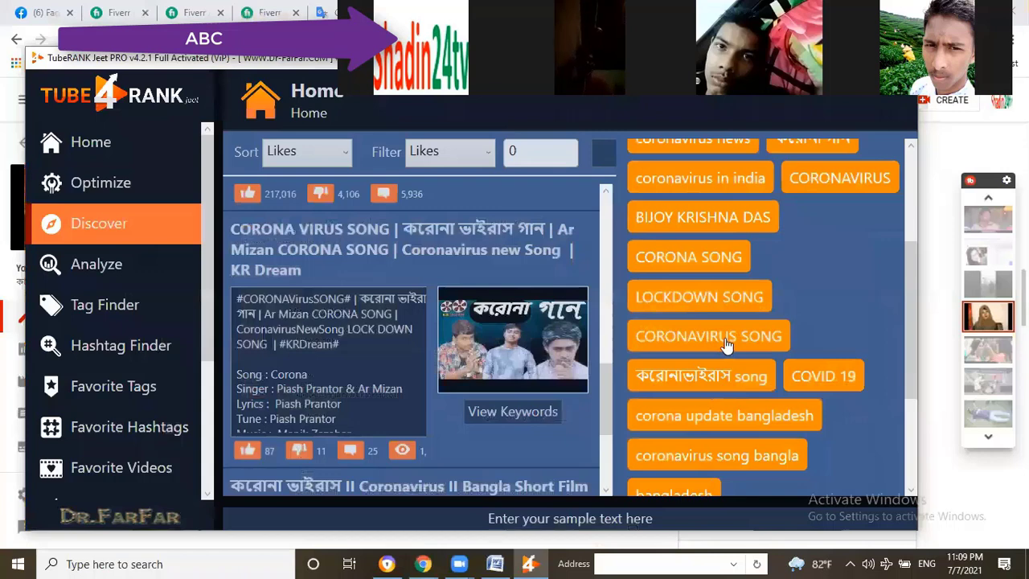
left_click(424, 563)
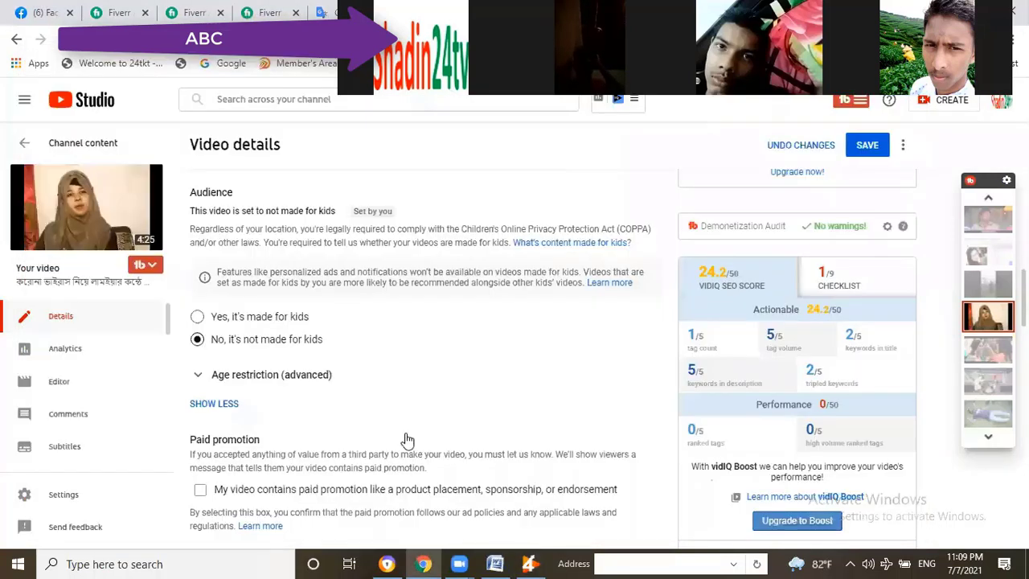
scroll(333, 346, "down", 4)
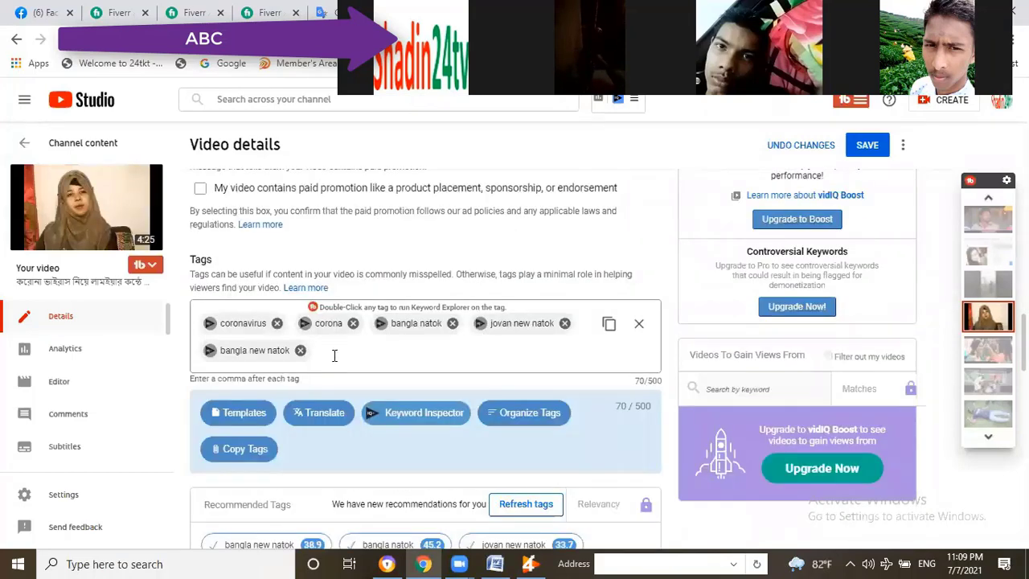
type("CORONAVIRUS SONG")
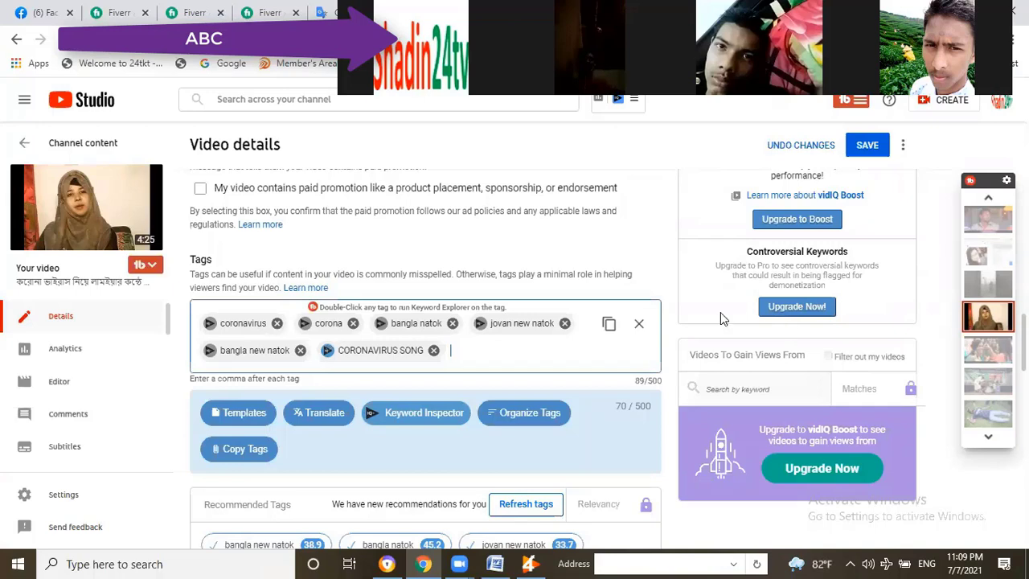
scroll(721, 311, "up", 7)
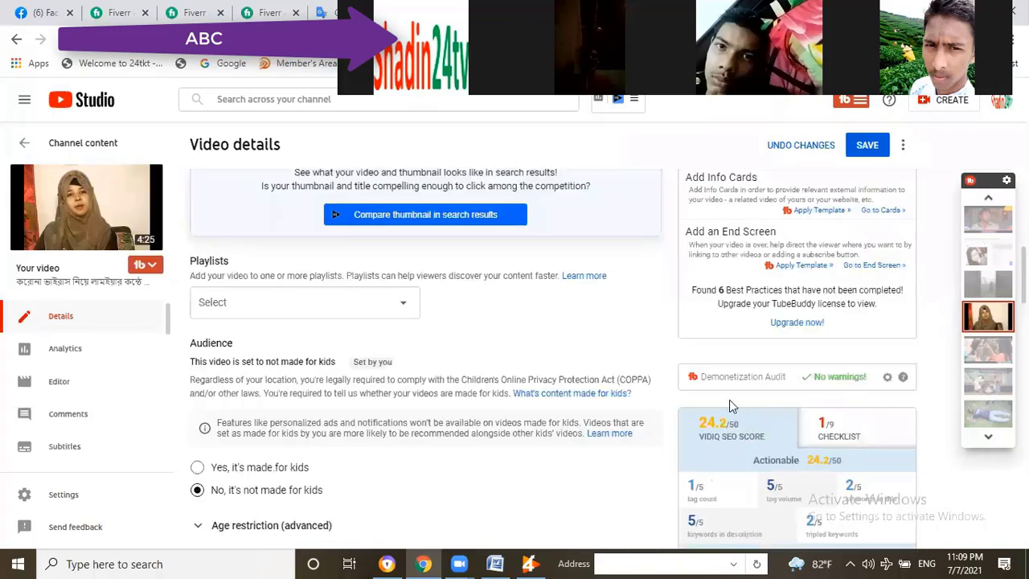
scroll(729, 406, "down", 1)
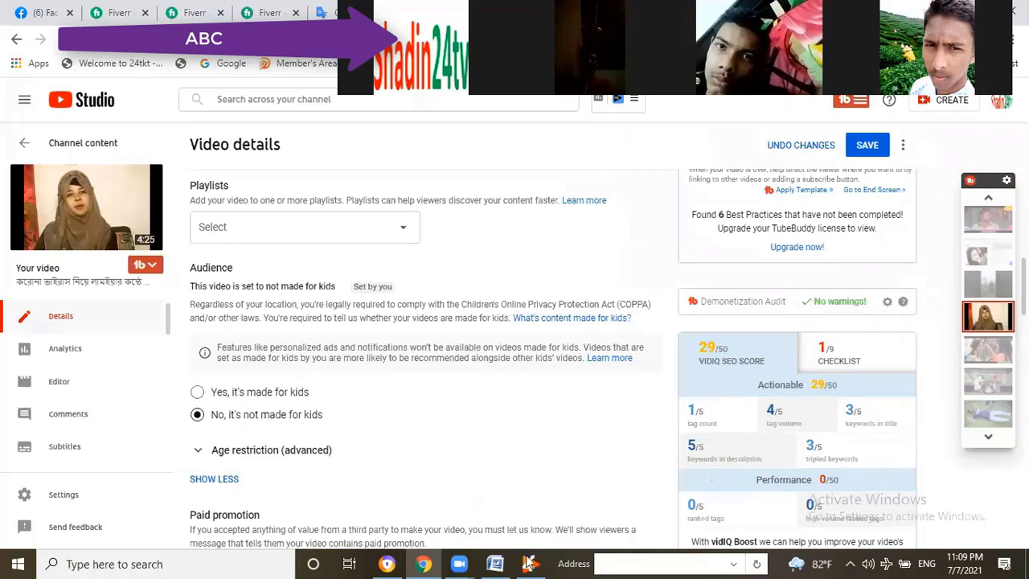
scroll(632, 466, "down", 3)
Copy the COVID 19 keyword from TubeRANK Jeet and add it to the video's tags in YouTube Studio.
key("alt+Tab")
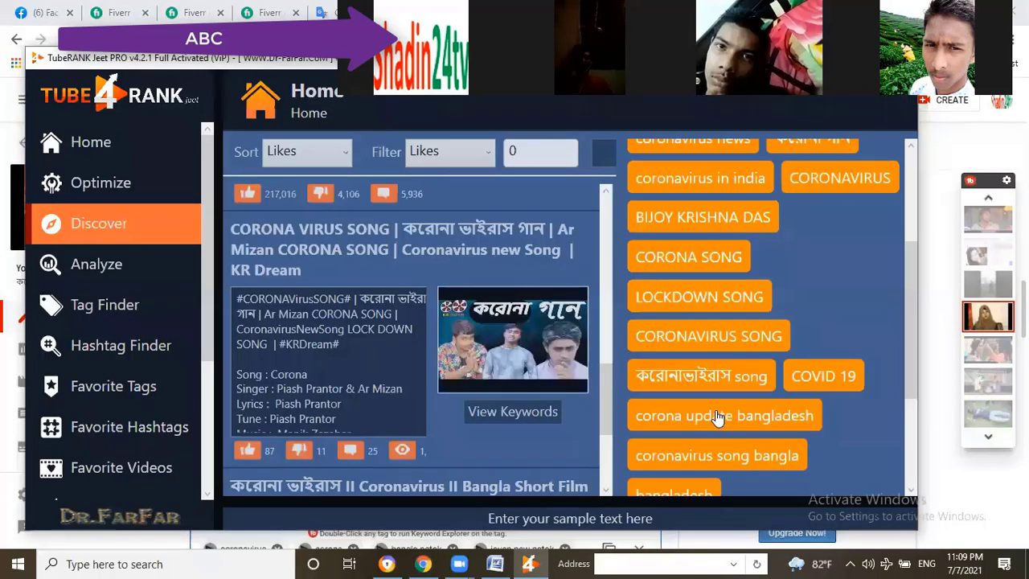
scroll(812, 314, "down", 2)
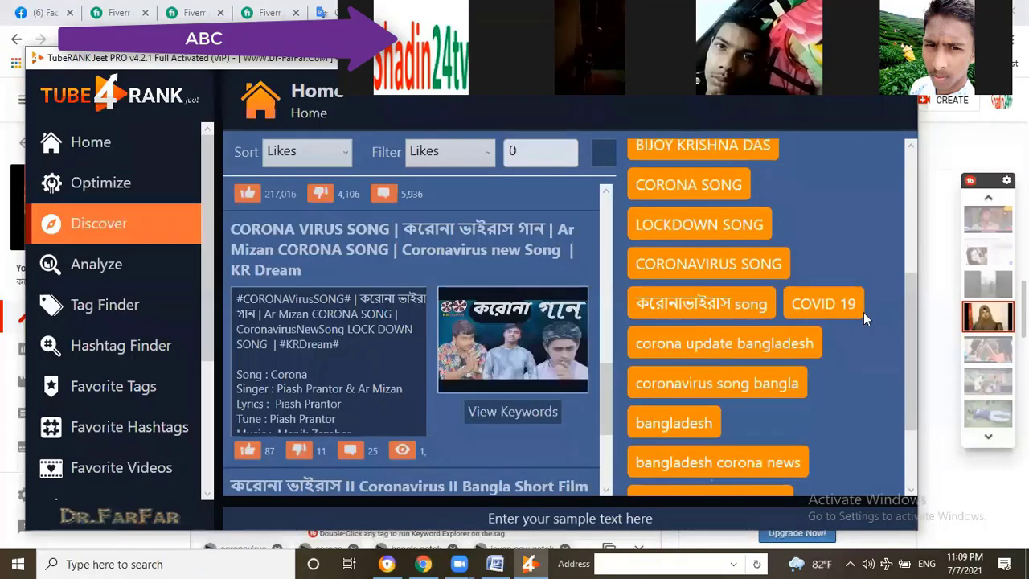
right_click(816, 308)
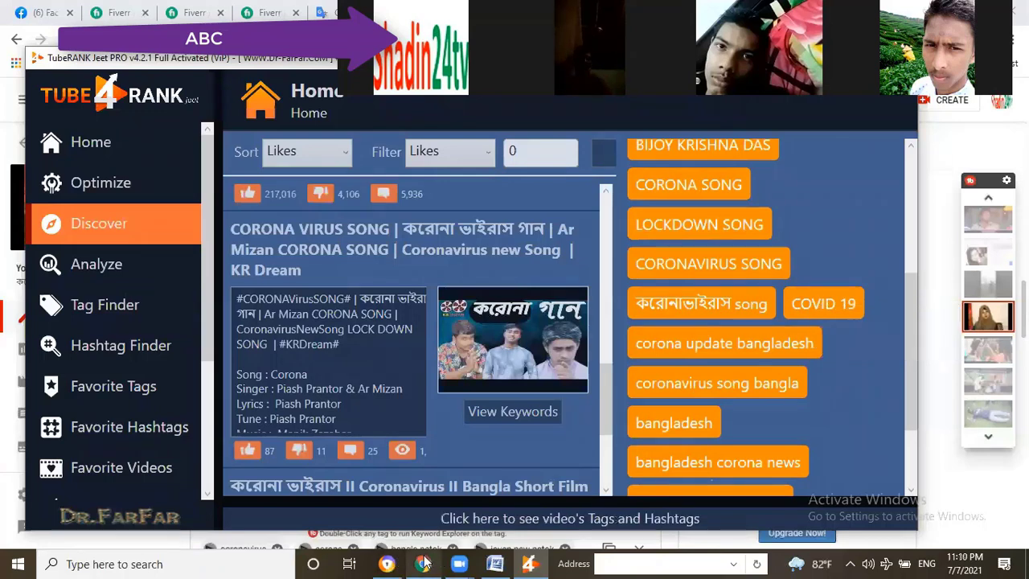
mouse_move(423, 563)
left_click(397, 470)
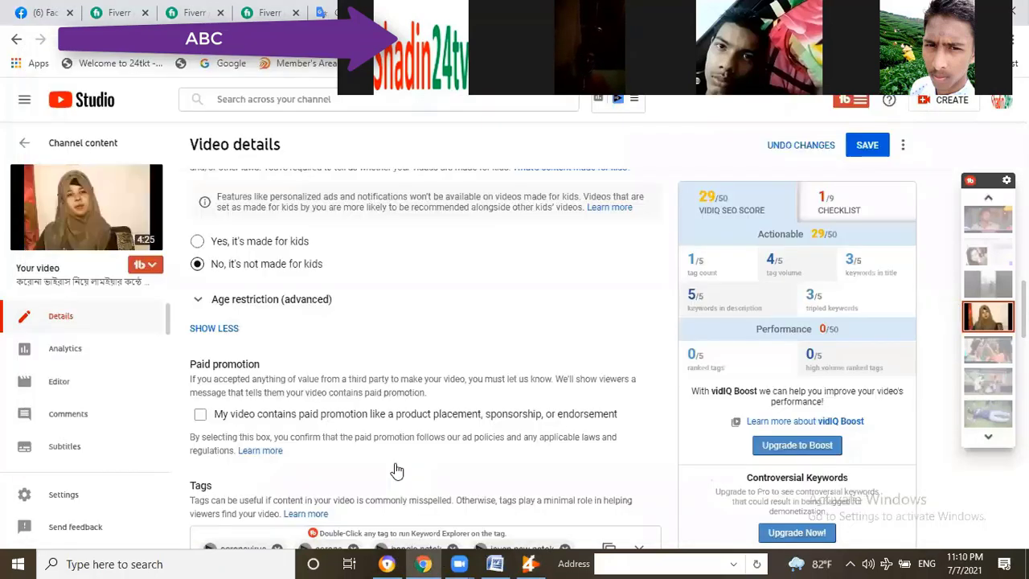
scroll(432, 400, "down", 5)
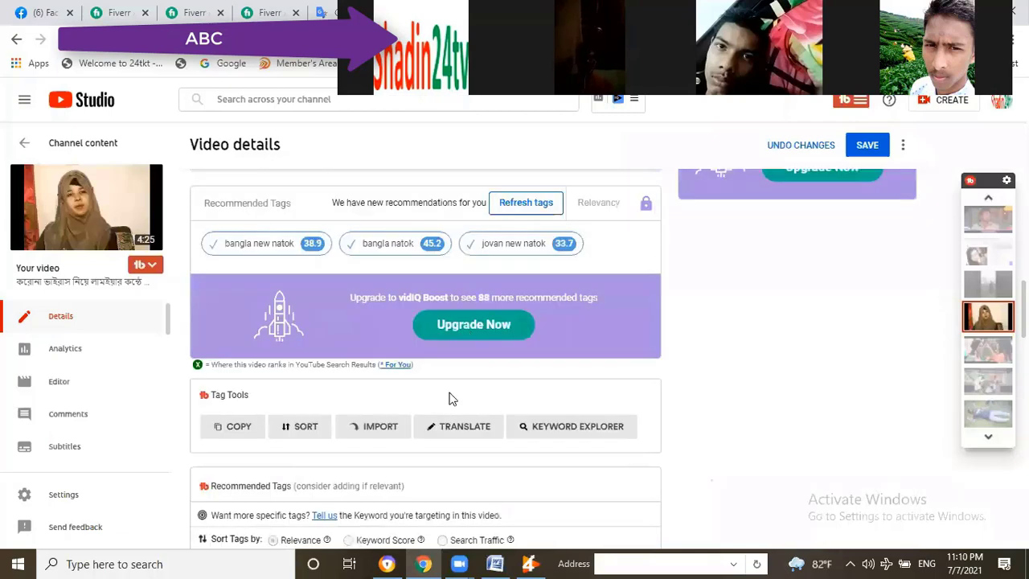
scroll(442, 396, "down", 3)
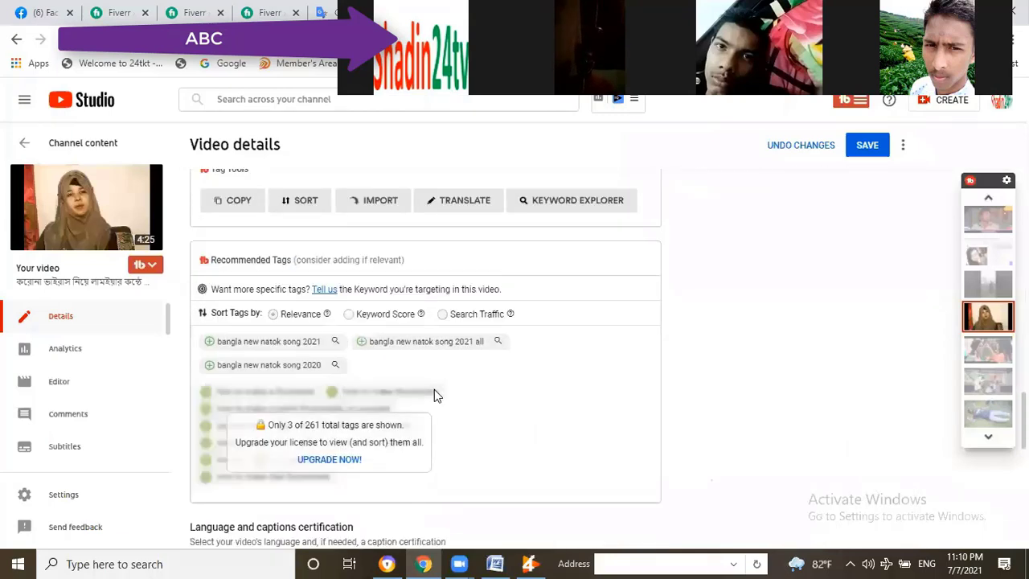
scroll(434, 394, "up", 2)
scroll(383, 245, "up", 2)
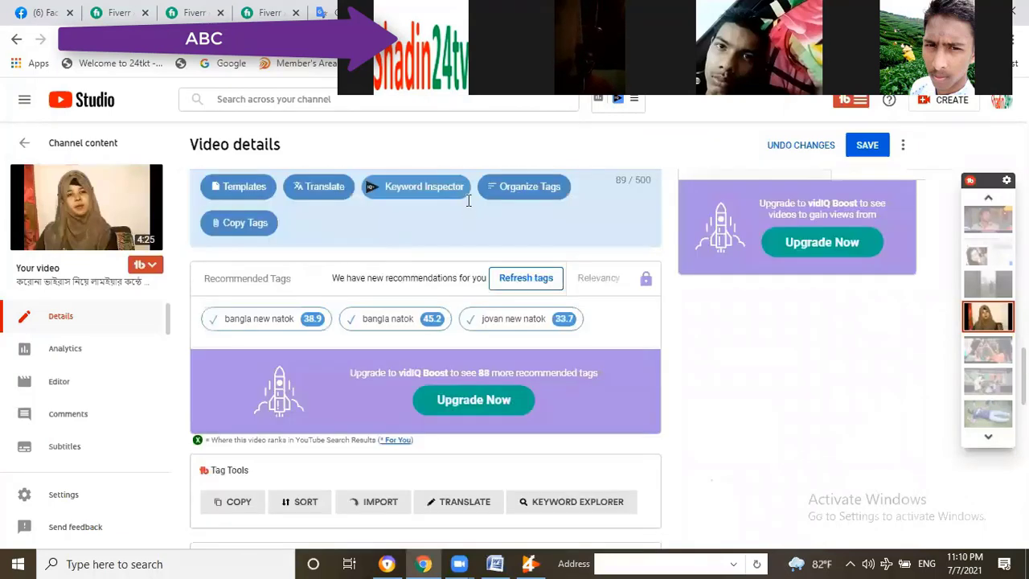
scroll(468, 201, "up", 1)
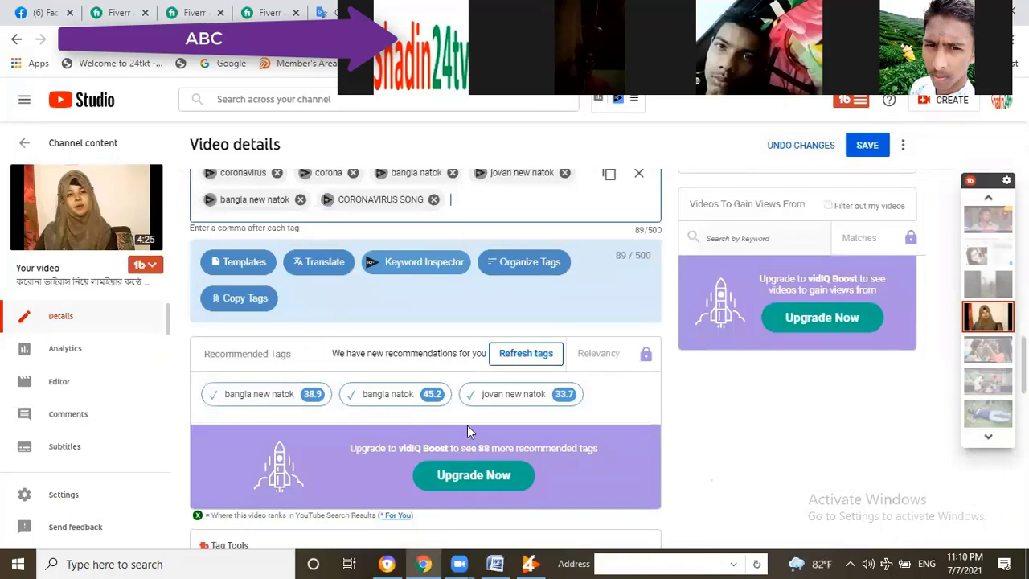
type("COVID 19")
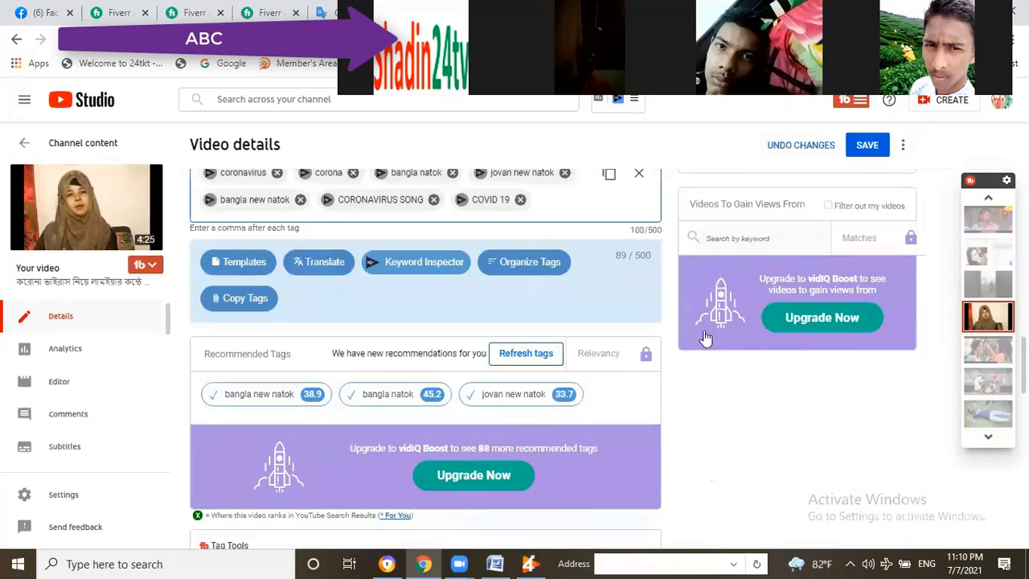
Review the vidIQ SEO score on the video details page and save the tag changes.
key("alt+Tab")
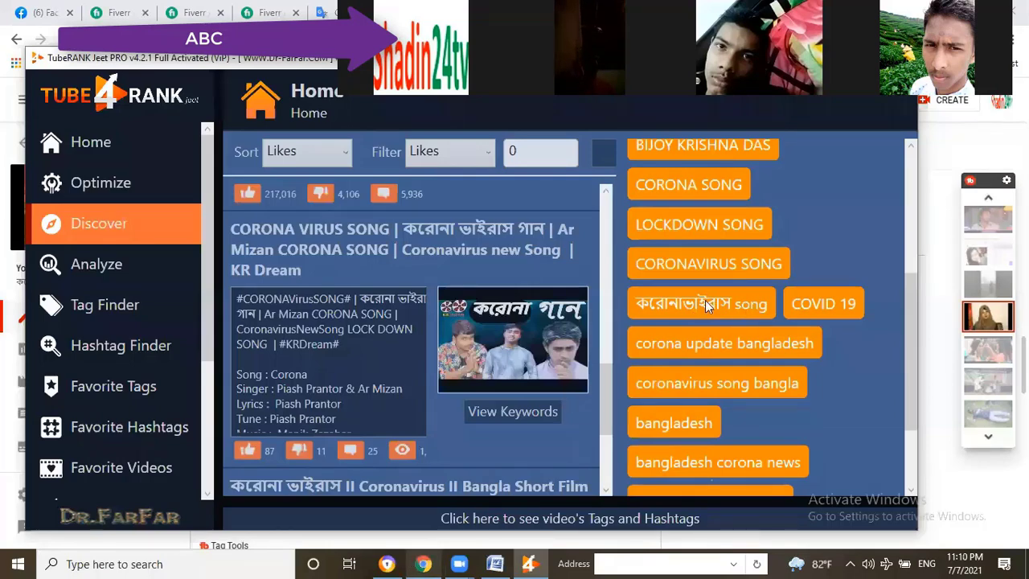
key("alt+Tab")
scroll(804, 264, "down", 5)
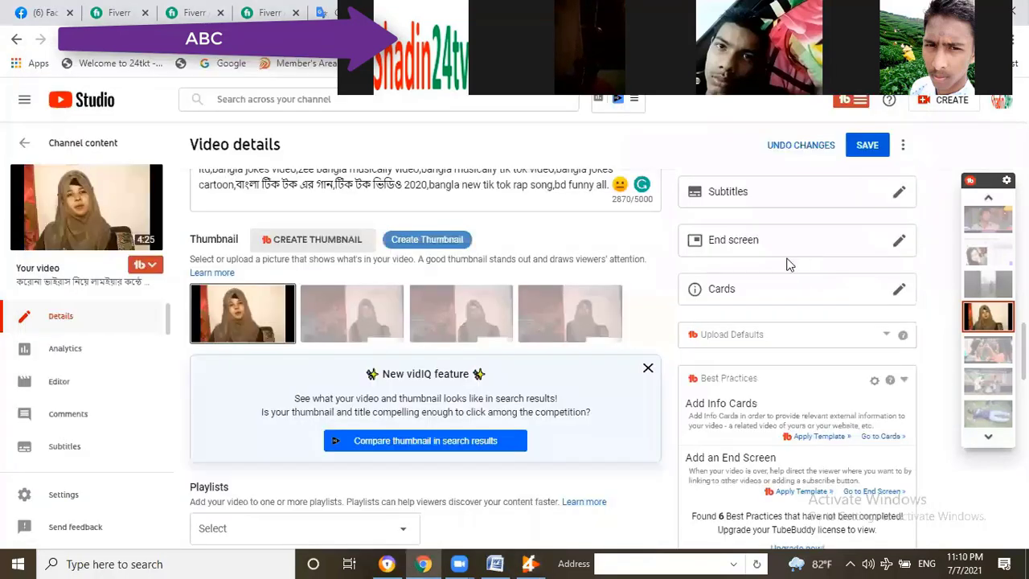
scroll(772, 267, "up", 2)
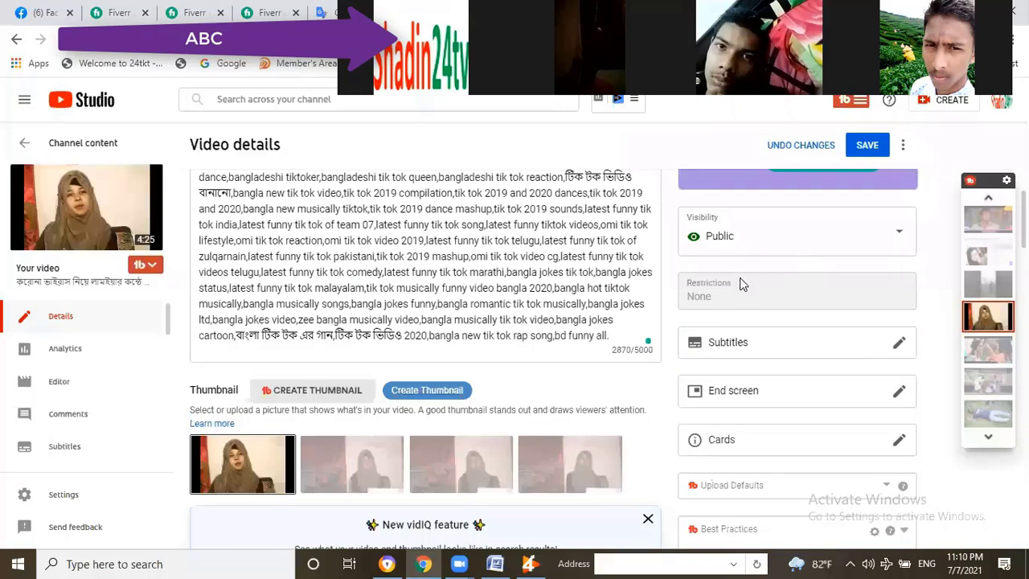
scroll(742, 283, "up", 4)
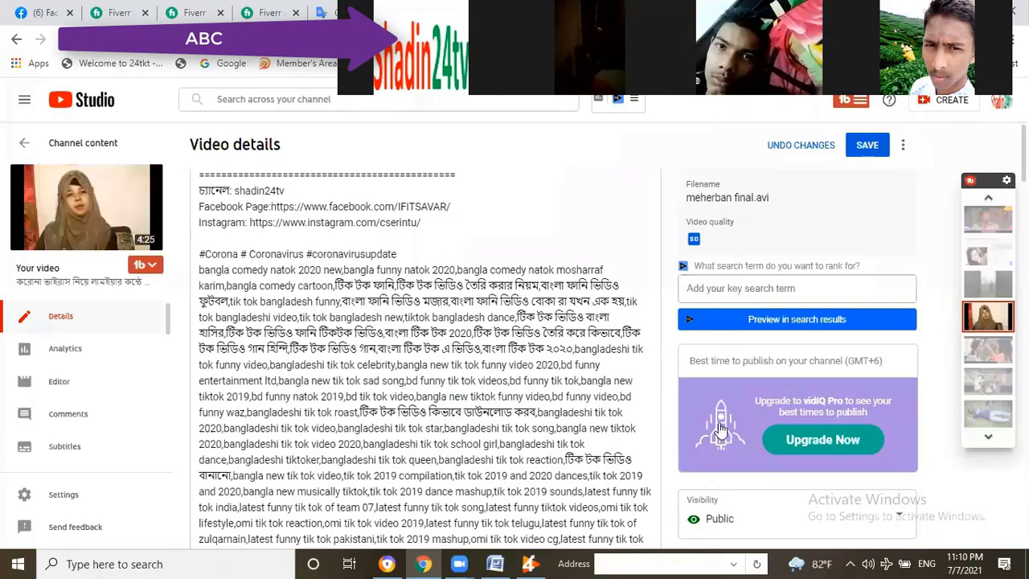
scroll(715, 438, "down", 10)
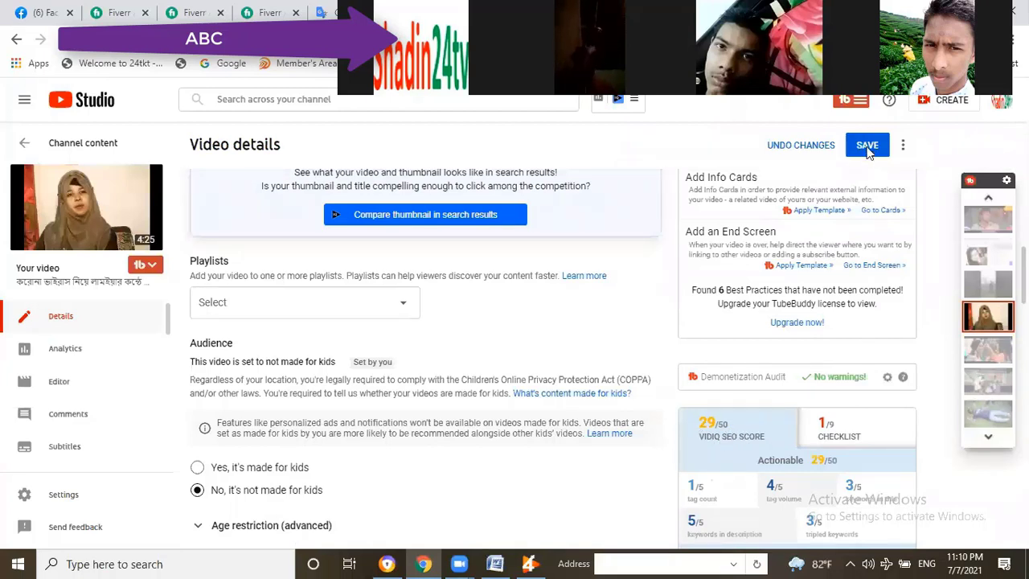
Copy the Coronavirus new Song keyword from TubeRANK Jeet, add it to the video's tags in YouTube Studio, and check the vidIQ SEO score.
left_click(529, 563)
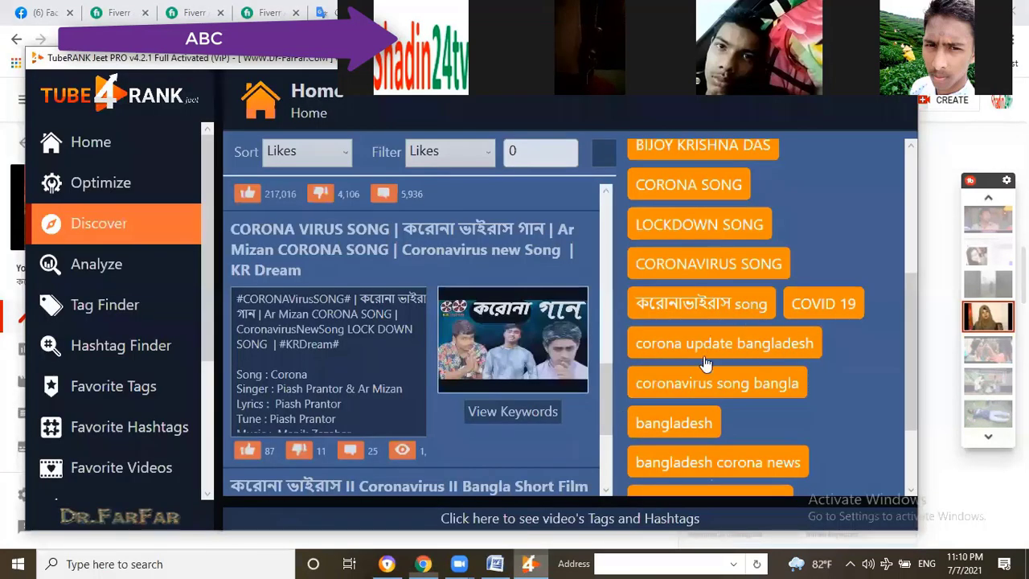
scroll(726, 350, "down", 1)
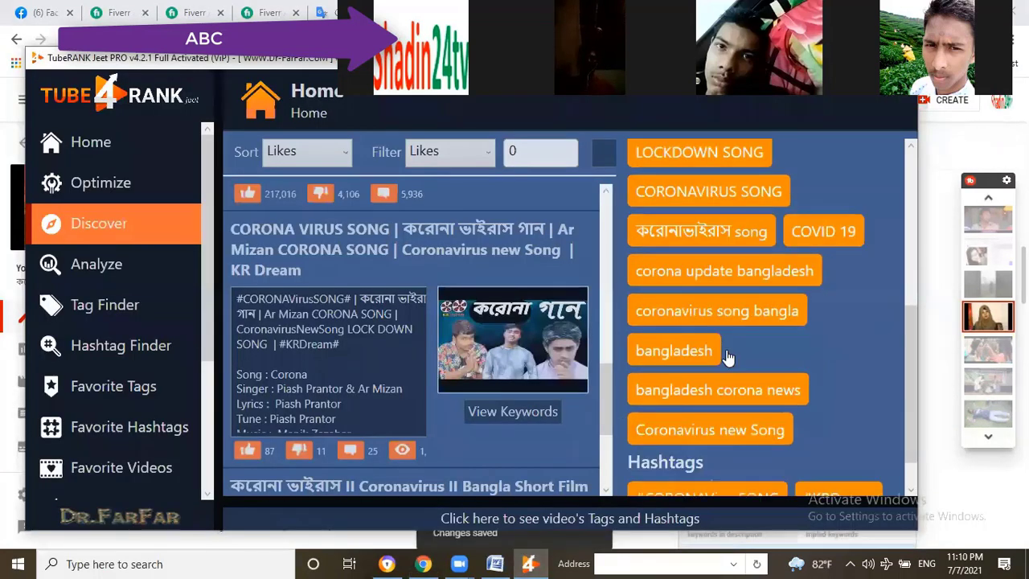
scroll(713, 404, "down", 1)
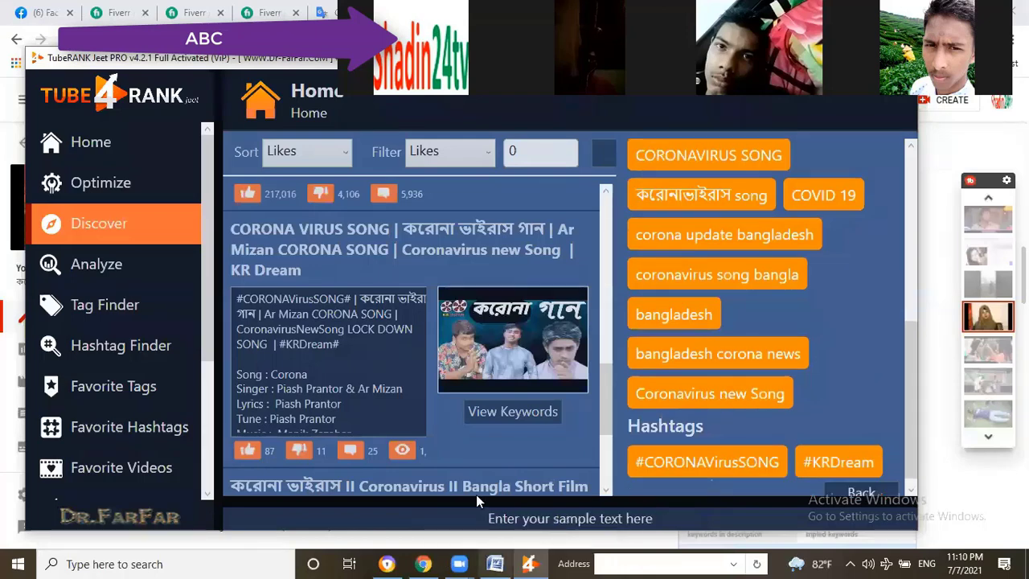
left_click(423, 563)
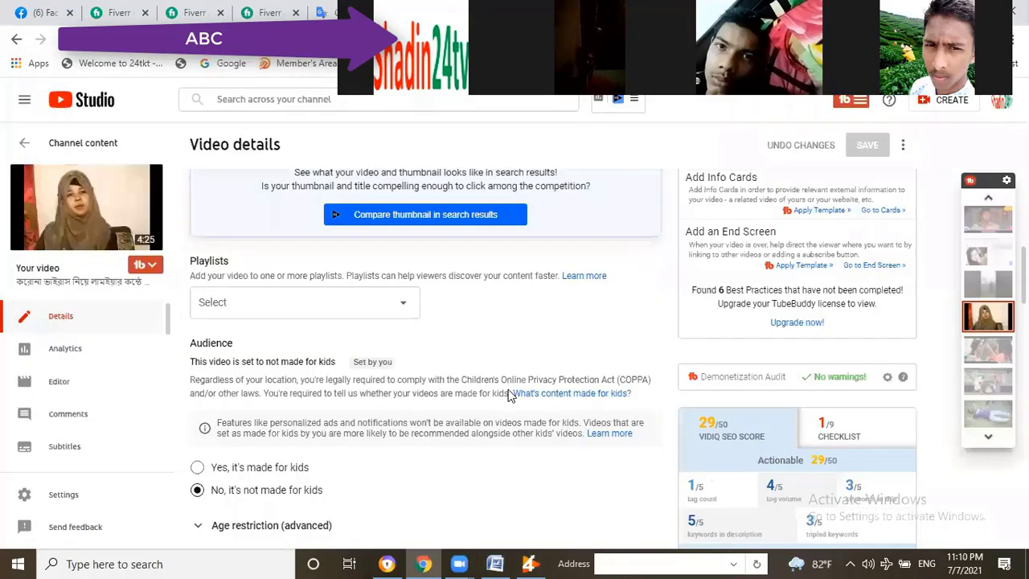
scroll(509, 394, "down", 3)
scroll(508, 394, "down", 3)
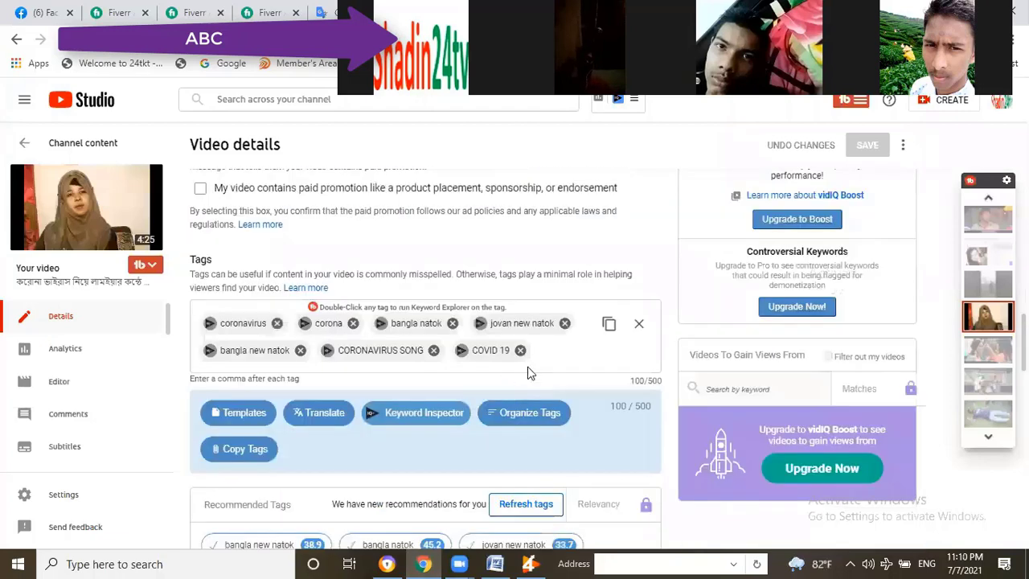
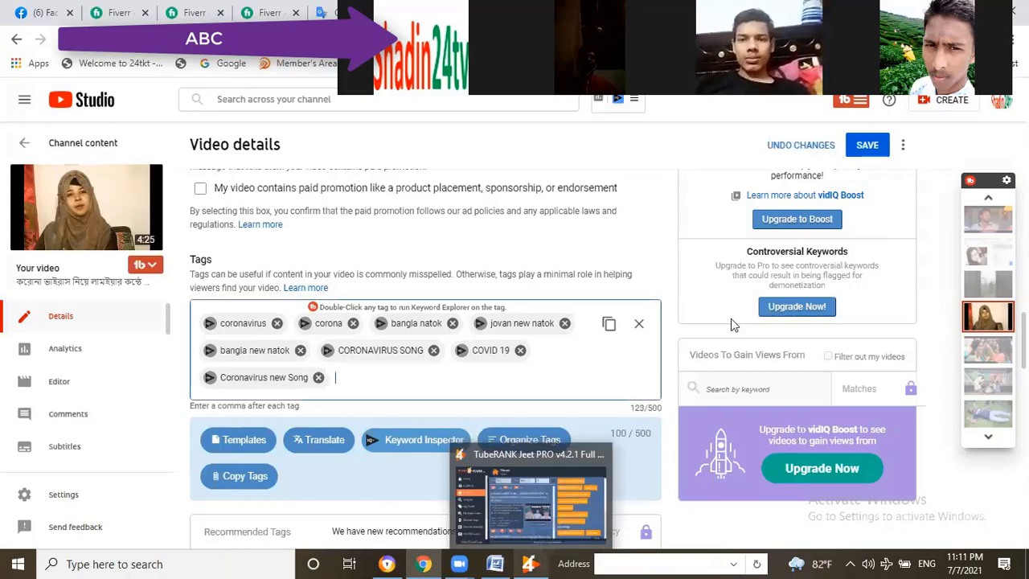
scroll(709, 363, "up", 4)
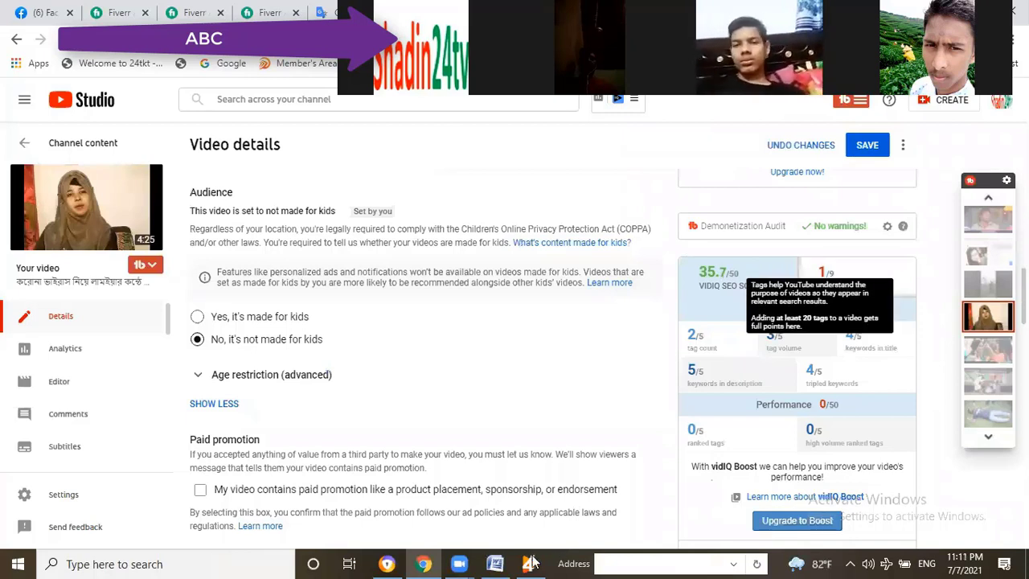
Copy bangladesh corona news from the TubeRANK Jeet keywords, add it to the video's tags in YouTube Studio, and recheck the vidIQ score.
mouse_move(536, 563)
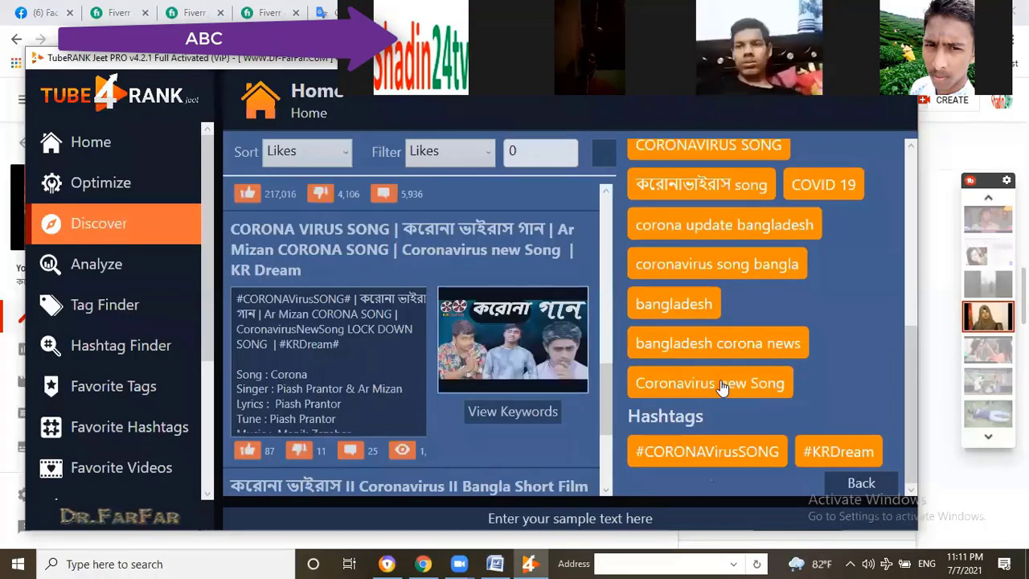
right_click(689, 347)
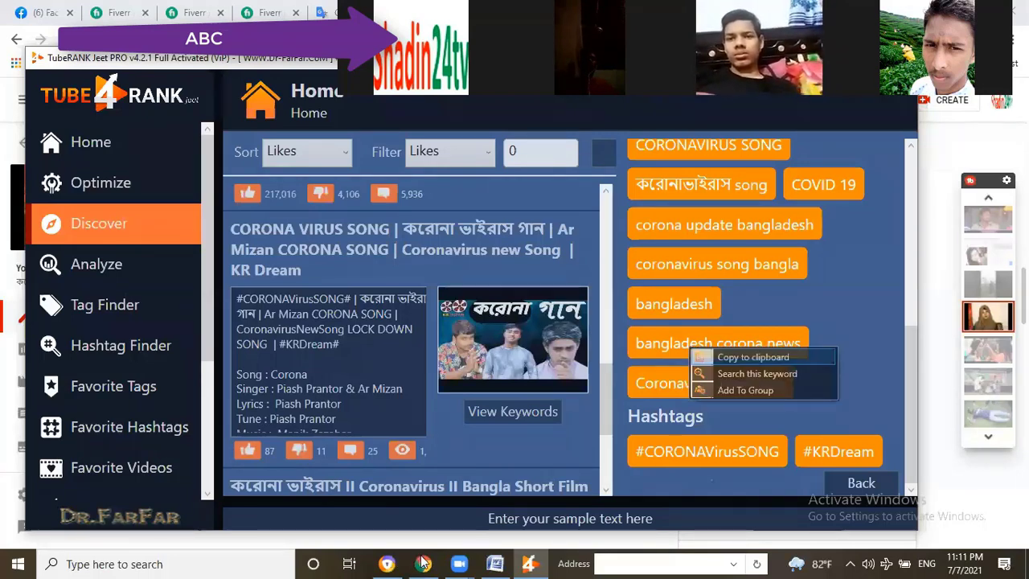
left_click(424, 564)
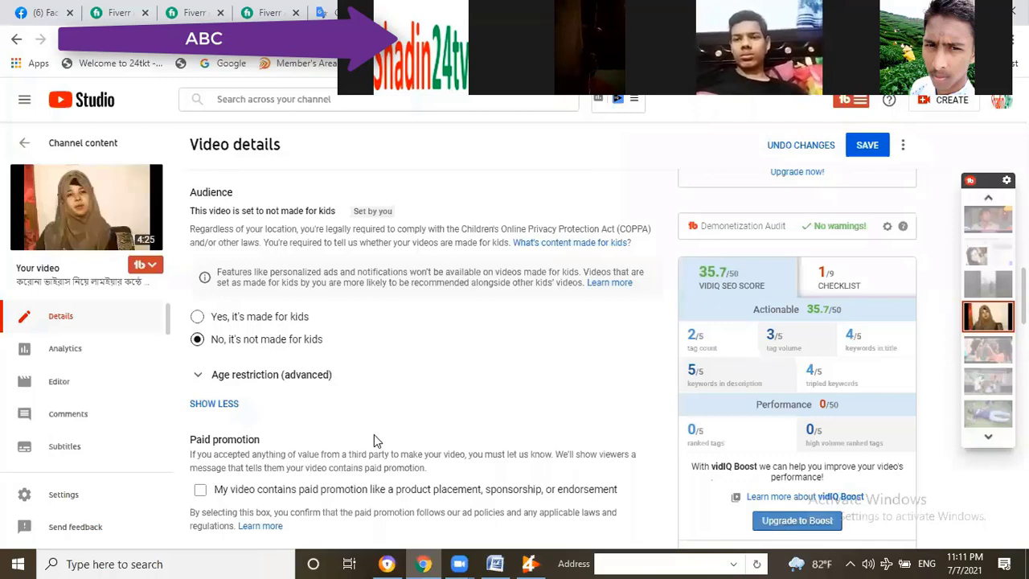
scroll(374, 427, "down", 5)
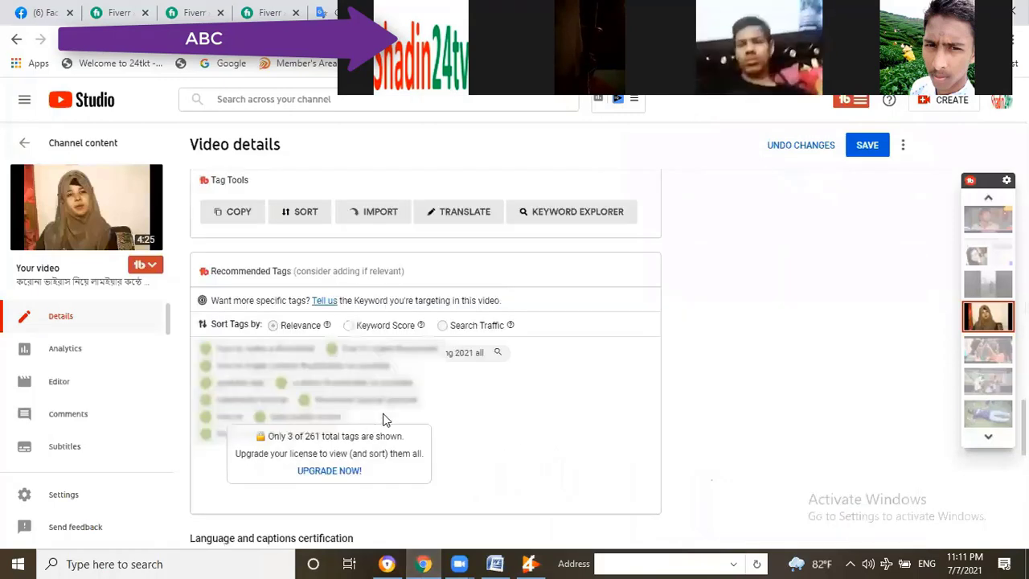
scroll(496, 397, "up", 2)
scroll(367, 236, "up", 3)
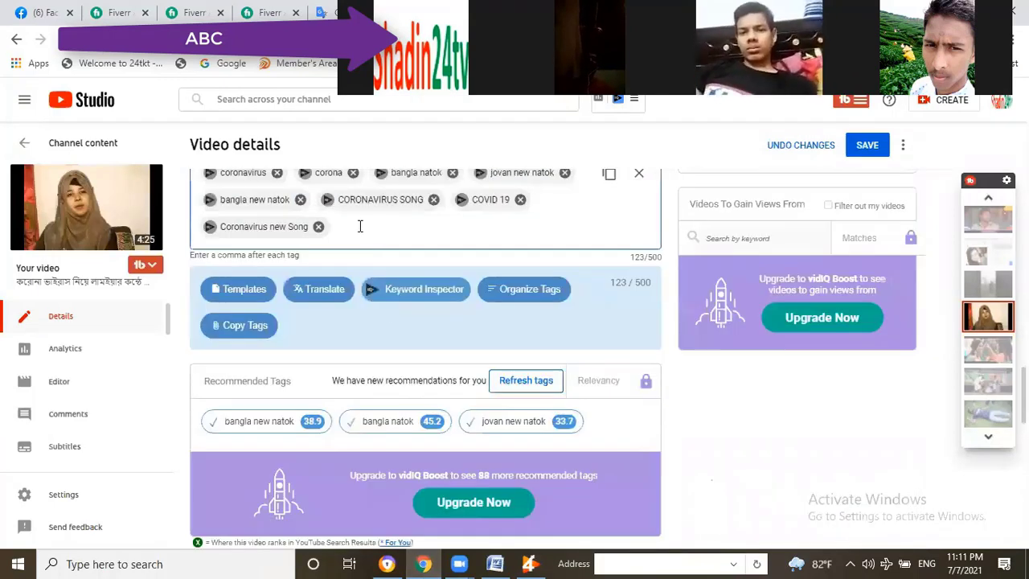
type("bangladesh corona news")
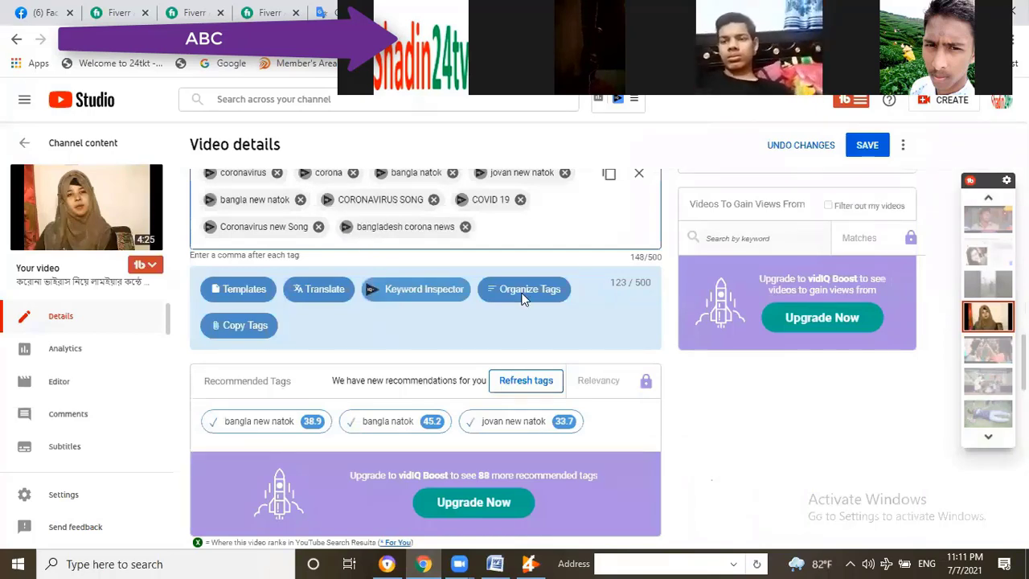
scroll(682, 277, "up", 5)
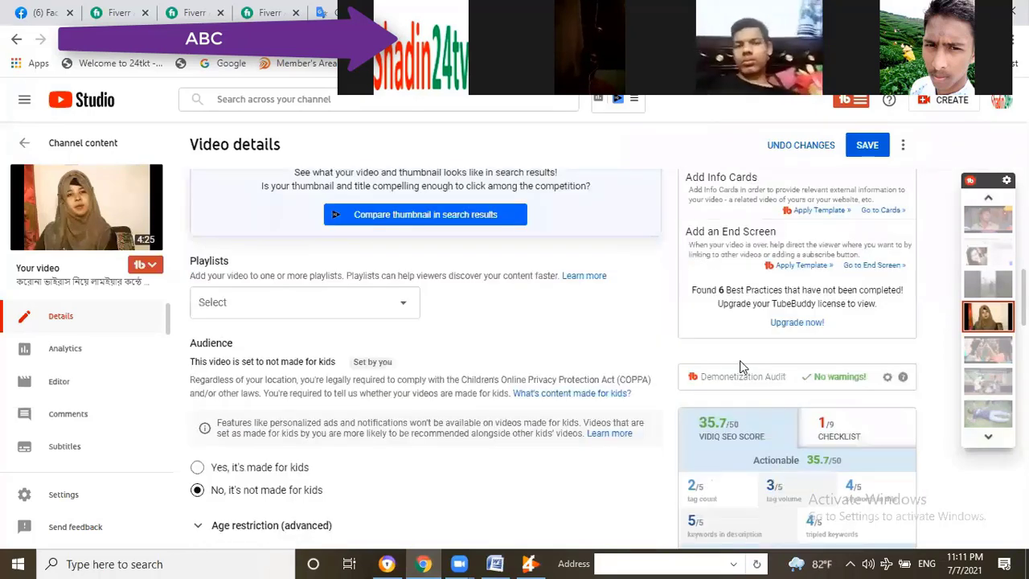
scroll(739, 360, "down", 3)
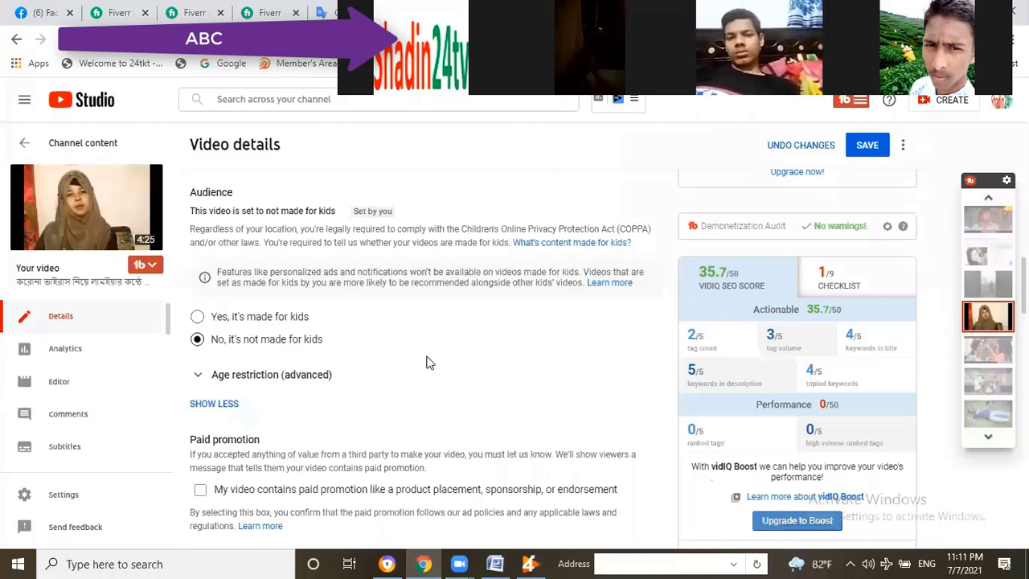
scroll(470, 375, "down", 1)
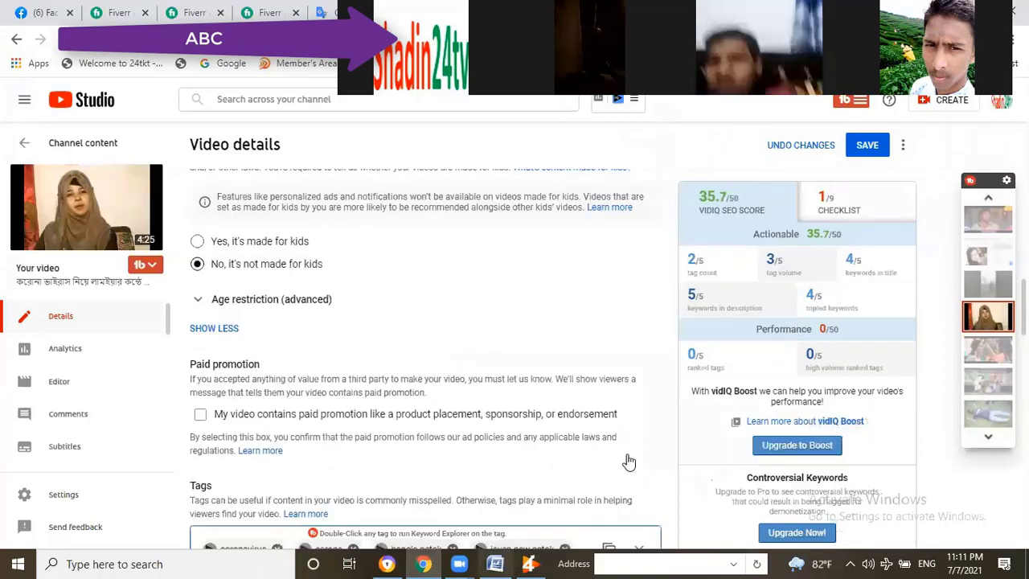
In TubeRANK Jeet, show the keywords of the Legend Brothers Coronavirus short film and copy coronavirus funny video.
key("alt+Tab")
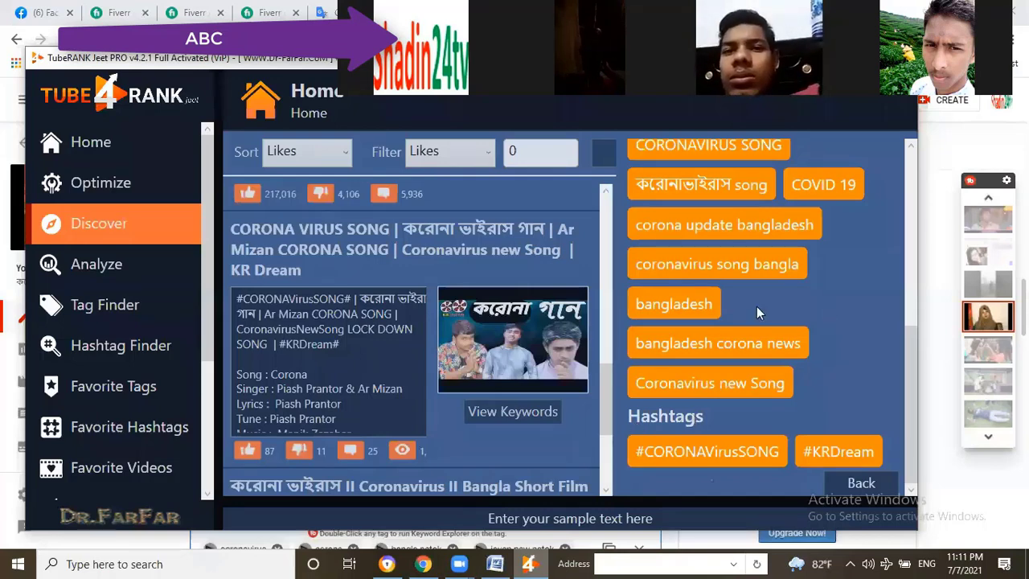
scroll(752, 312, "up", 1)
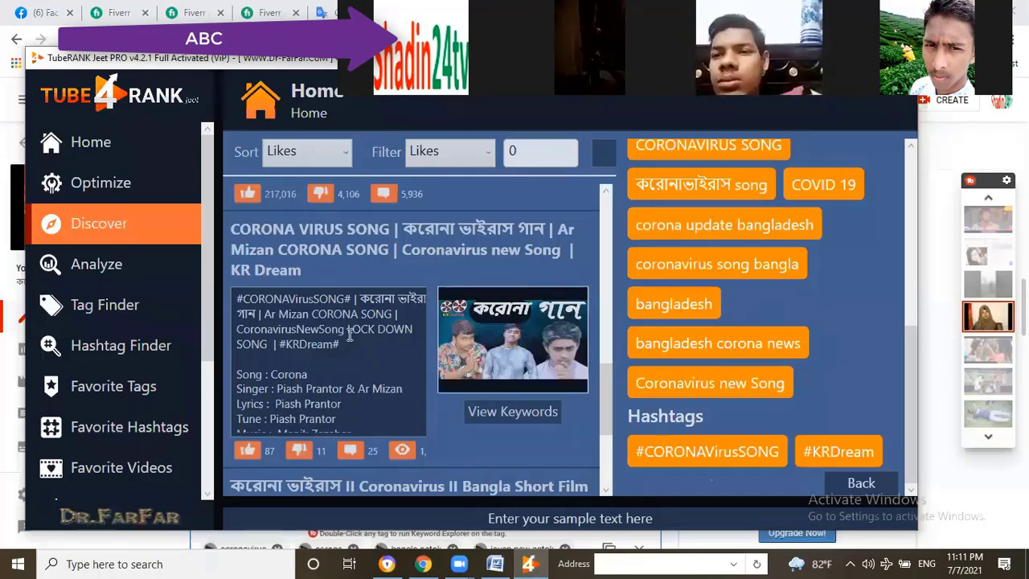
scroll(522, 414, "down", 2)
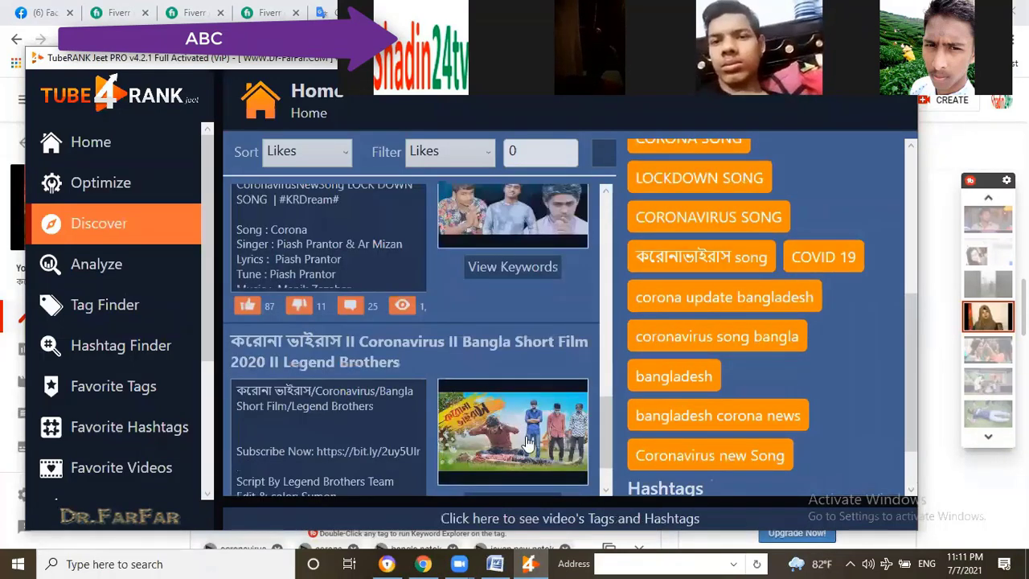
scroll(510, 425, "down", 1)
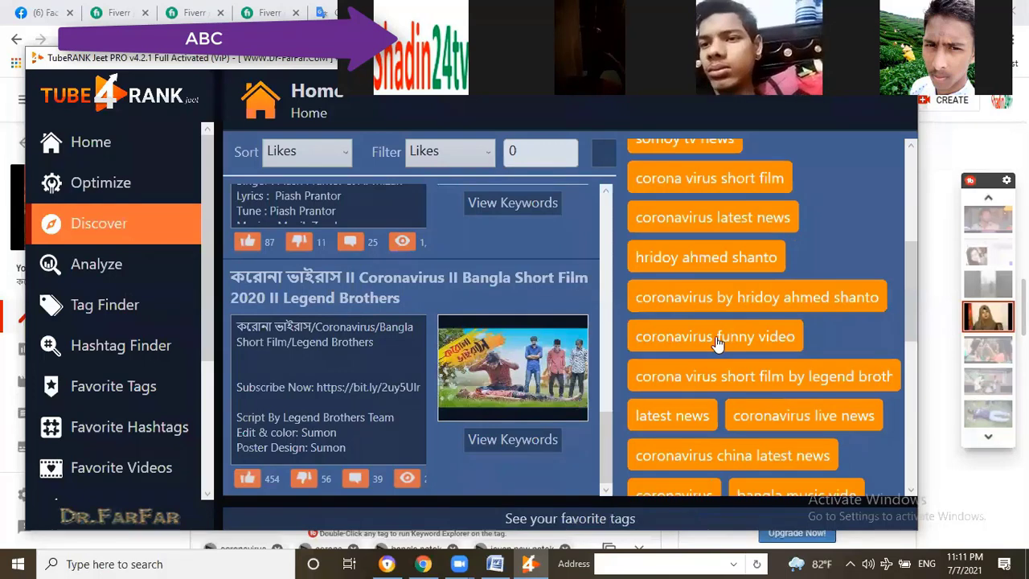
right_click(719, 340)
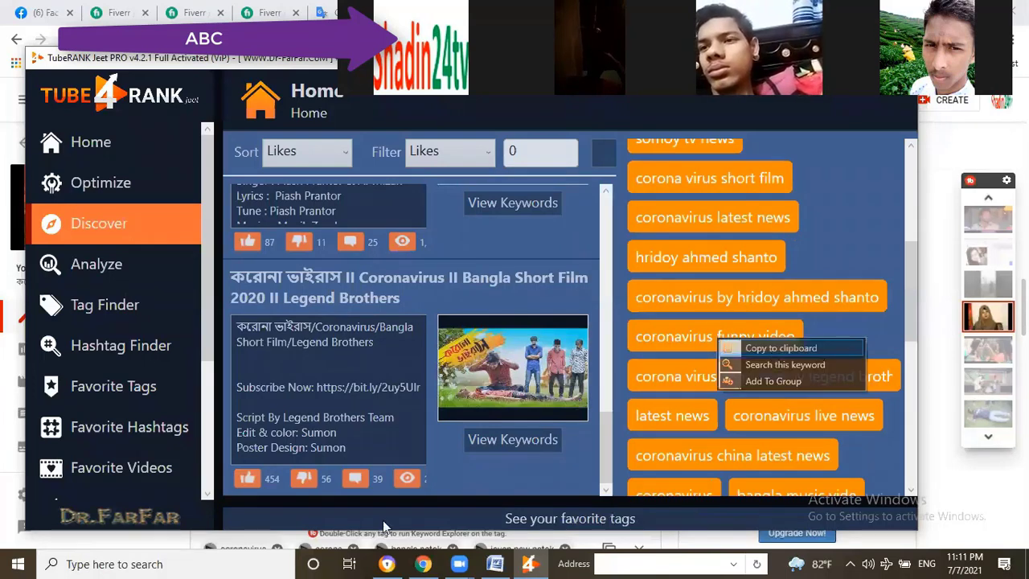
Add coronavirus funny video to the video's tags in YouTube Studio, check the vidIQ SEO score, and save the changes.
left_click(425, 564)
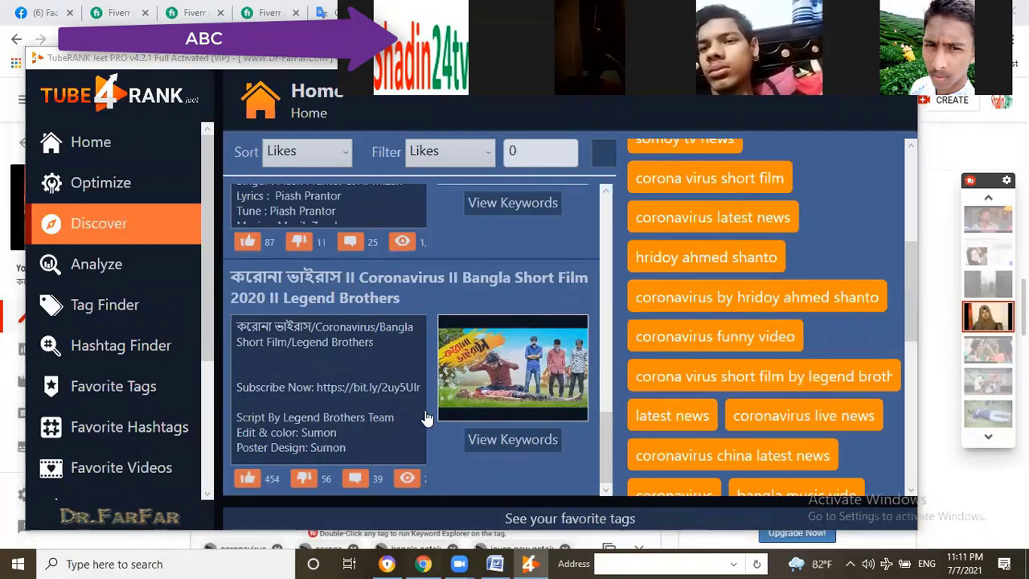
scroll(426, 422, "down", 5)
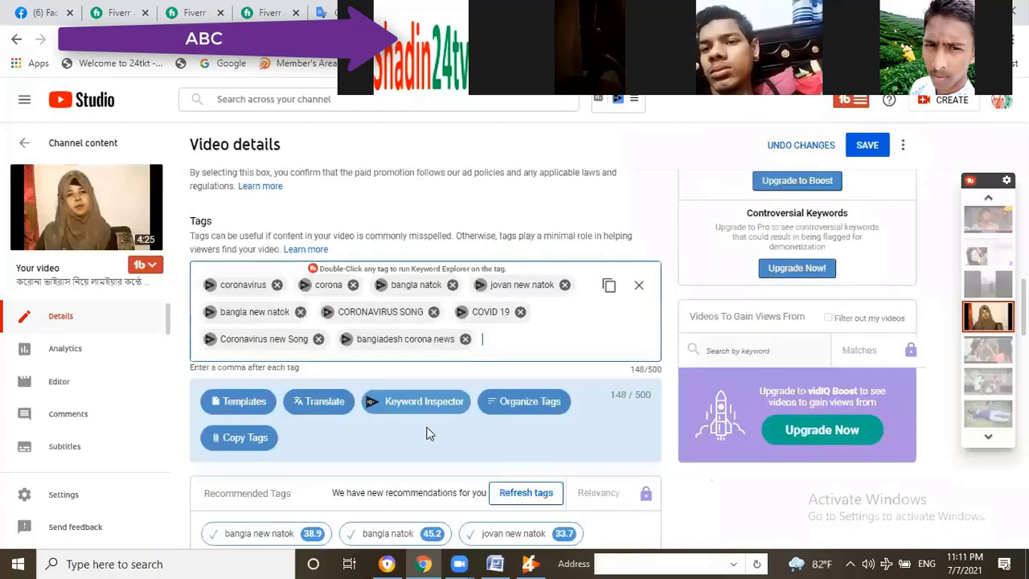
scroll(418, 414, "down", 2)
scroll(405, 368, "down", 2)
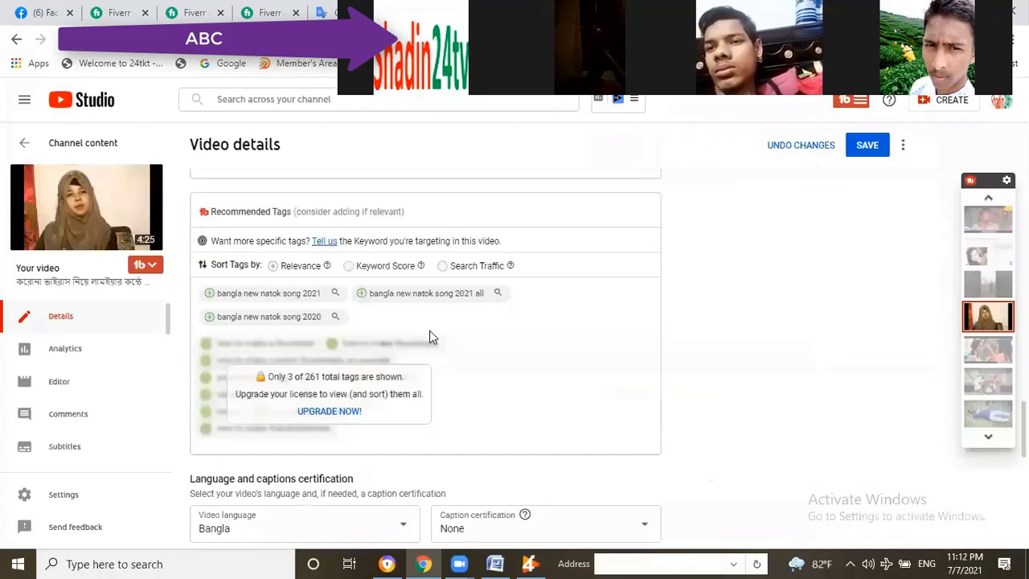
scroll(429, 338, "up", 1)
scroll(423, 368, "up", 5)
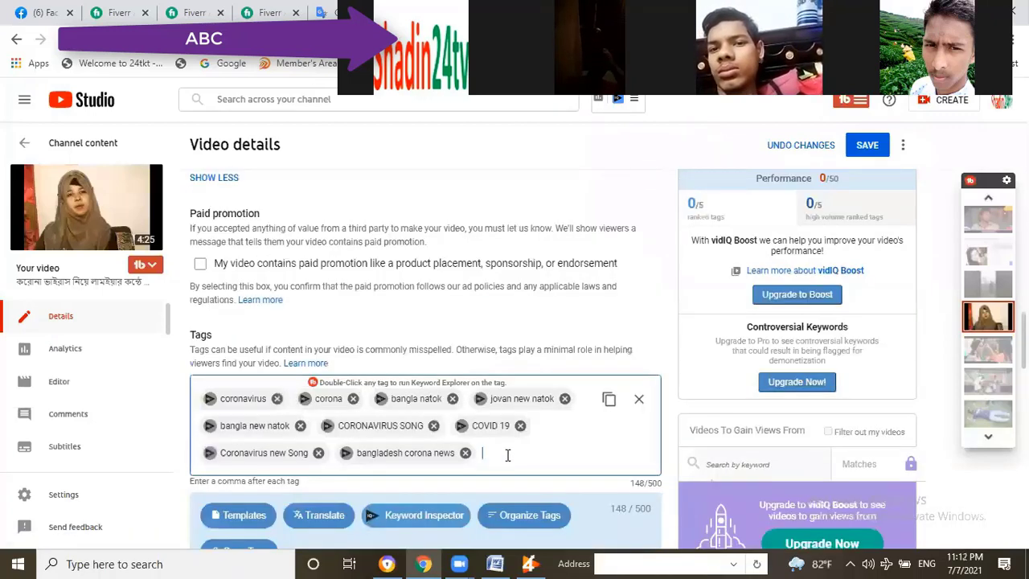
type("coronavirus funny video")
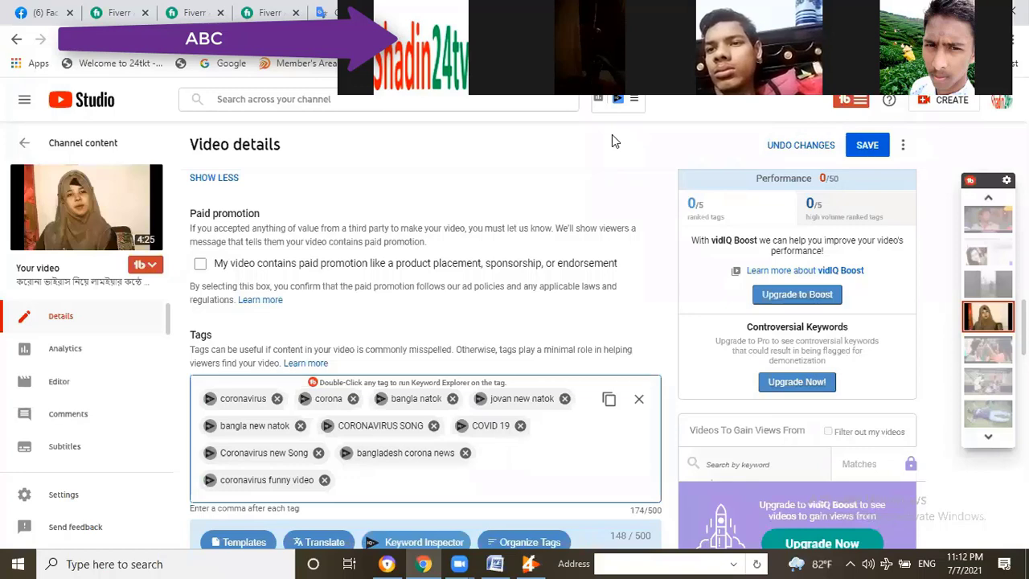
scroll(673, 276, "up", 4)
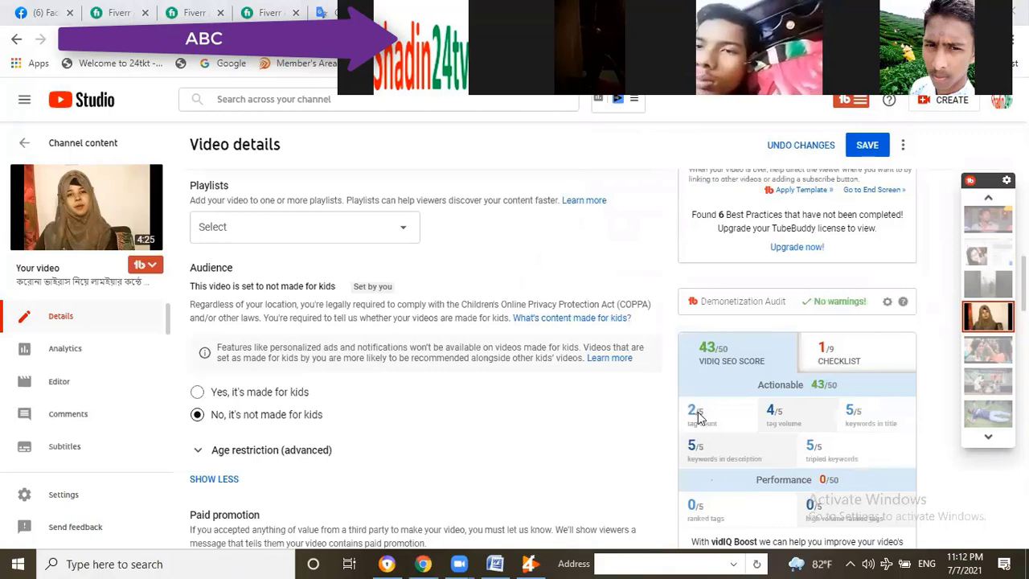
mouse_move(693, 415)
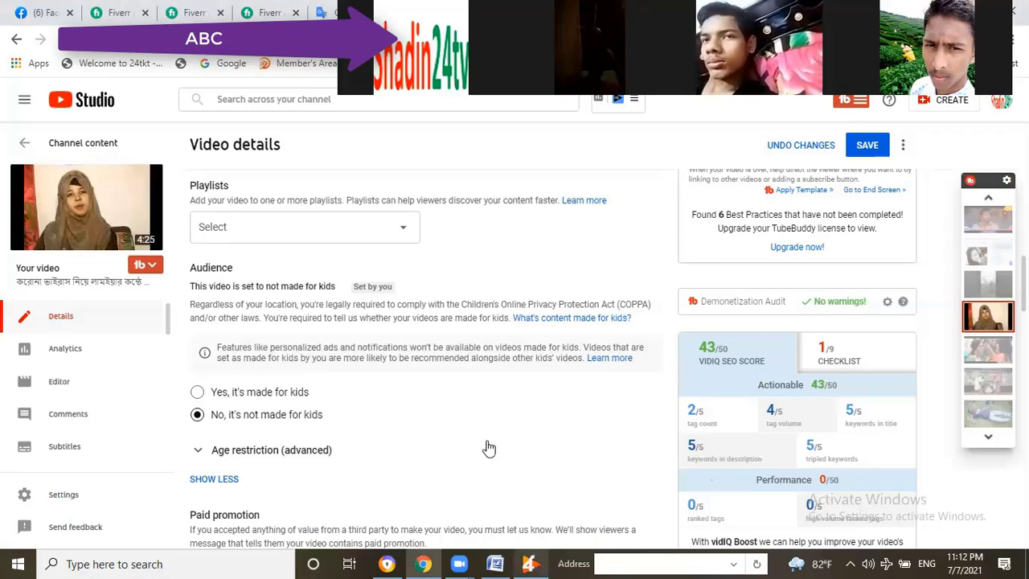
Copy the top bangladesh news keyword from TubeRANK Jeet and add it to the video's tags in YouTube Studio.
key("alt+Tab")
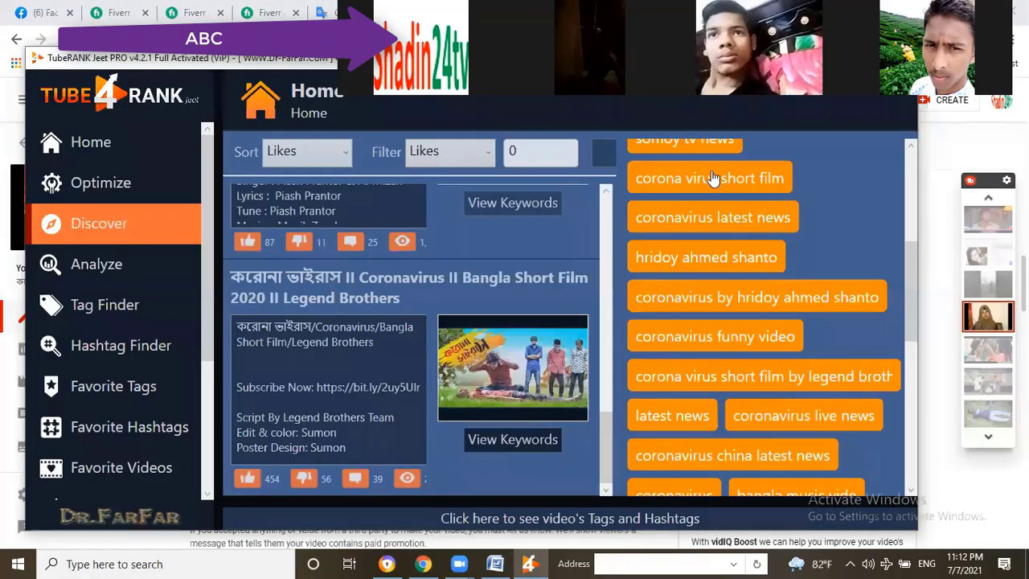
scroll(711, 178, "up", 1)
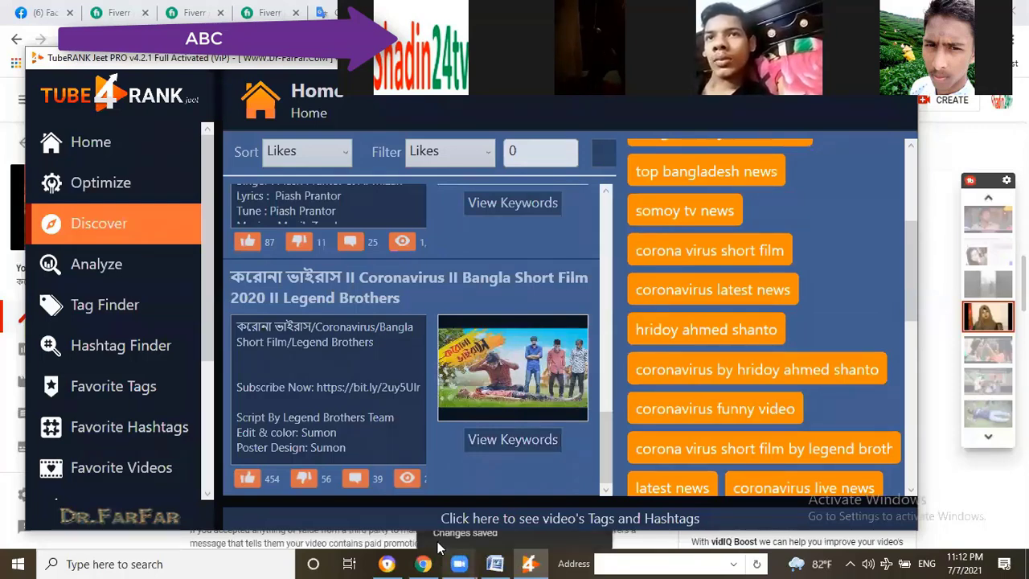
left_click(423, 564)
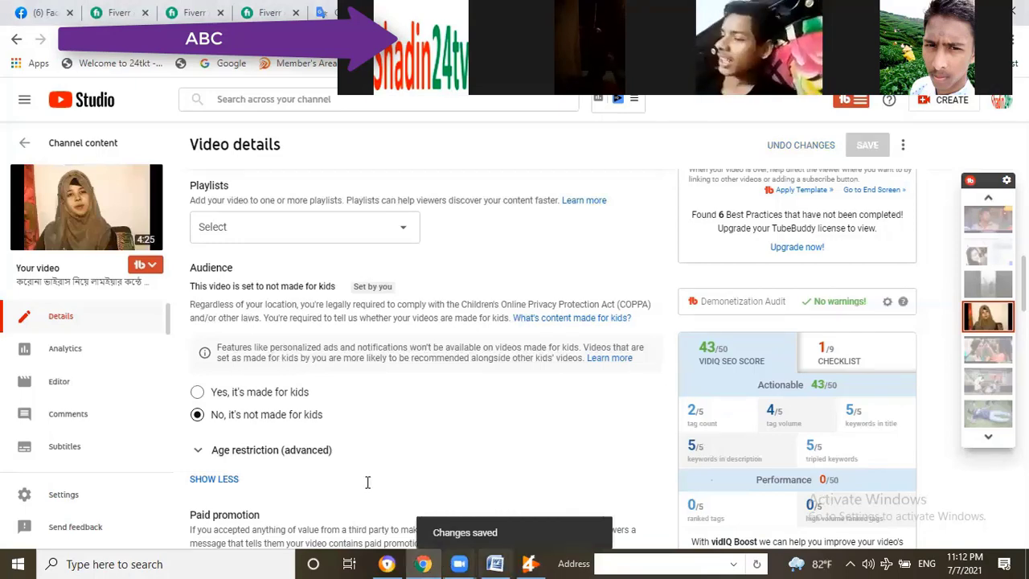
scroll(405, 469, "down", 4)
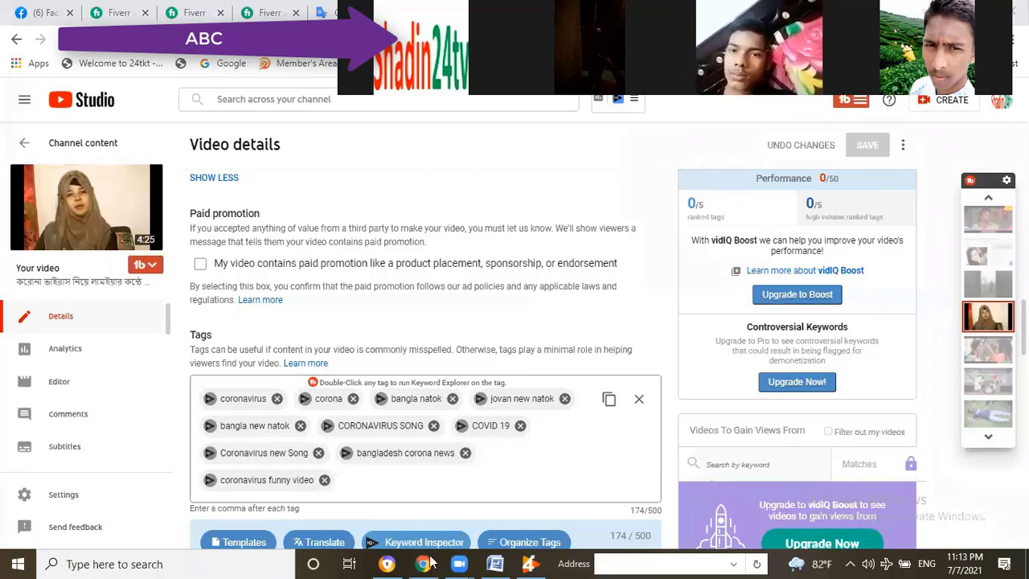
type("top bangladesh news")
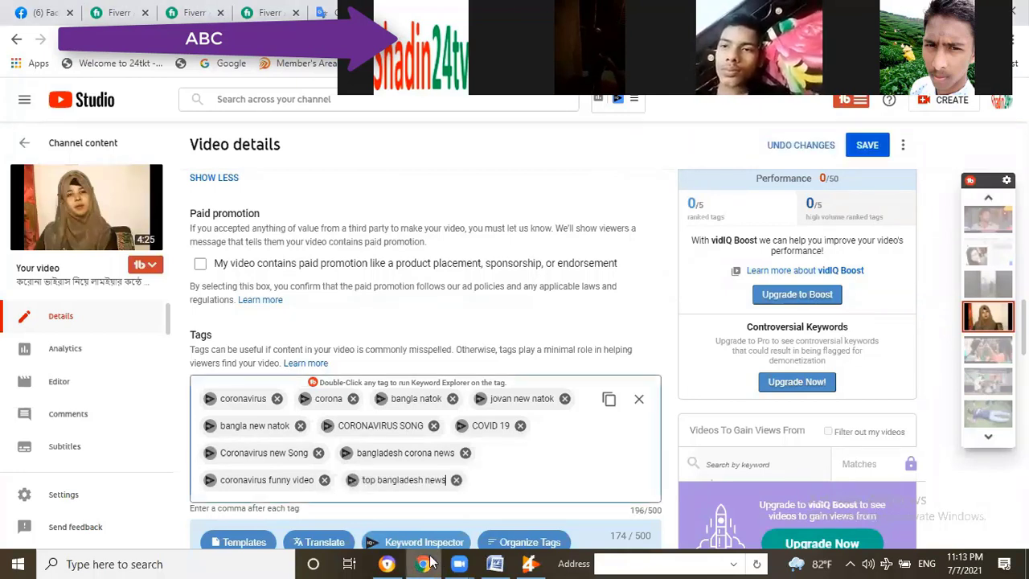
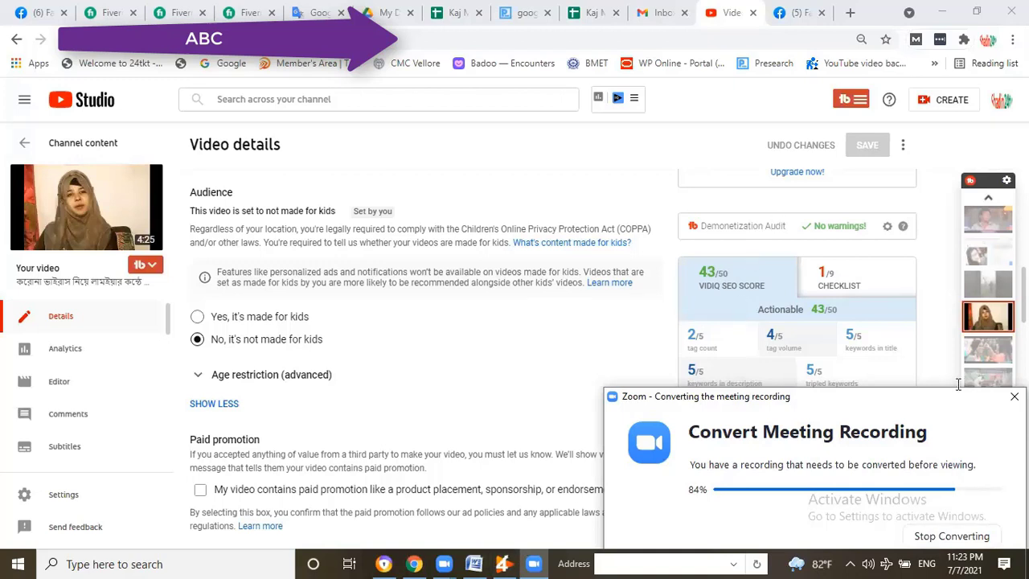
Move the Zoom recording conversion window clear of the vidIQ SEO score panel.
left_click_drag(922, 400, 528, 433)
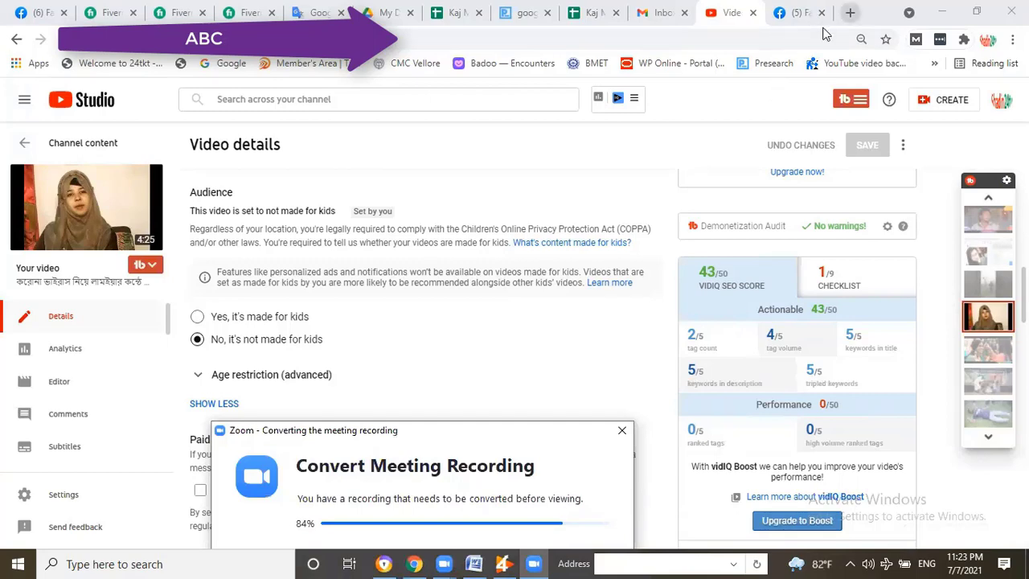
left_click(850, 12)
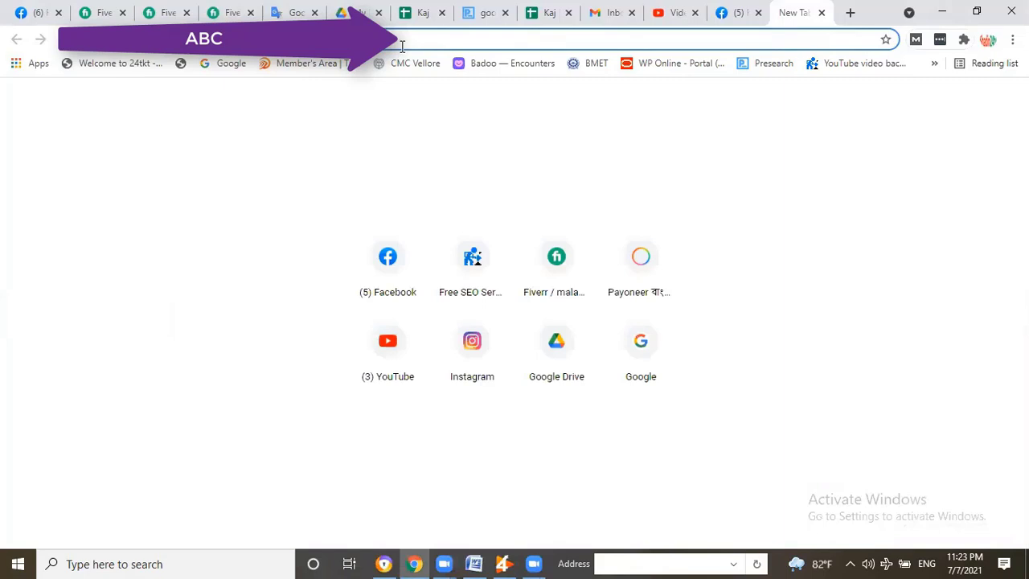
left_click(402, 46)
type("vid")
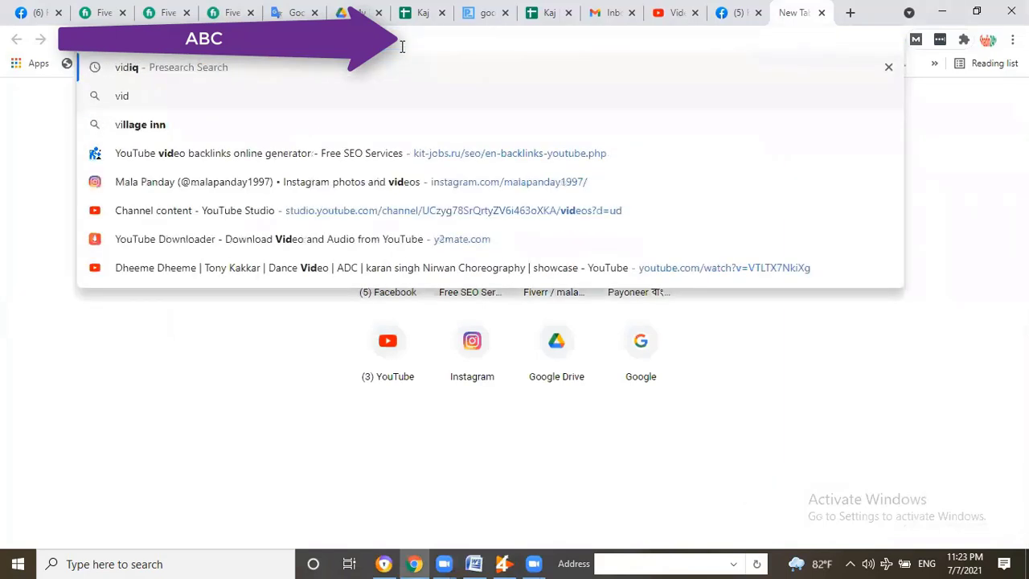
type("iq")
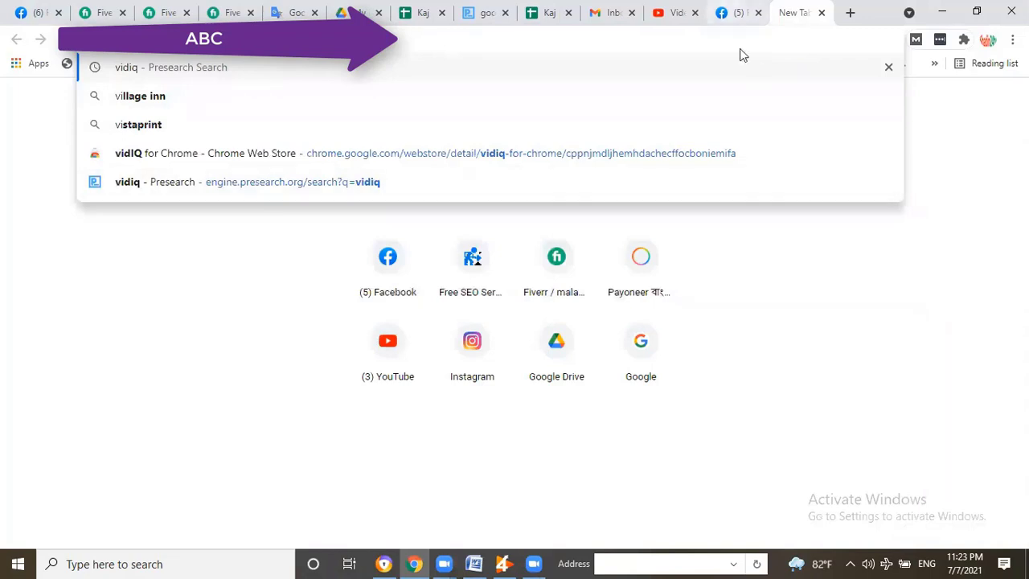
key("ctrl+shift+Tab")
key("ctrl+shift+Tab")
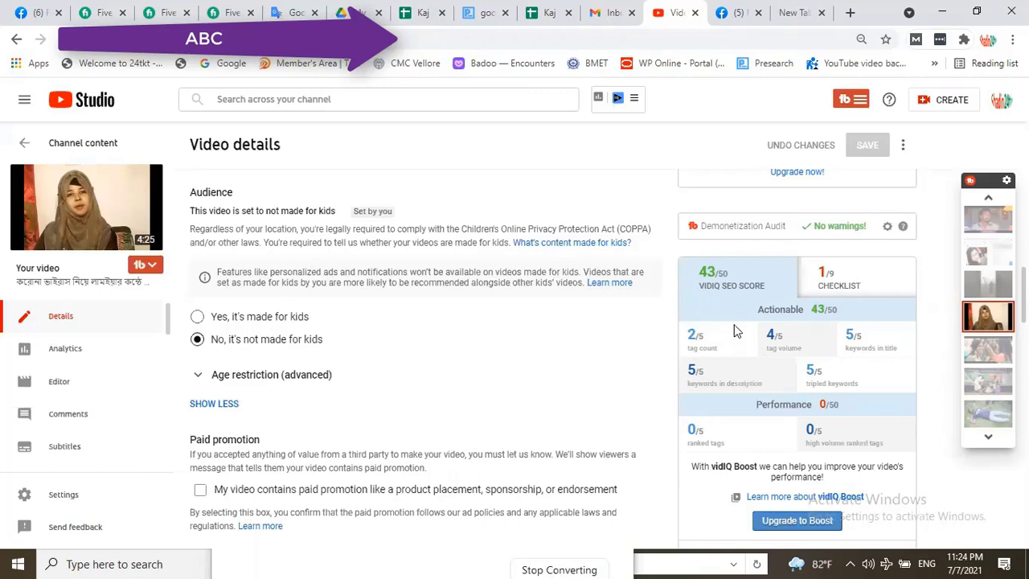
Review the video's vidIQ SEO score panel and its current tags on the video details page.
scroll(737, 330, "down", 5)
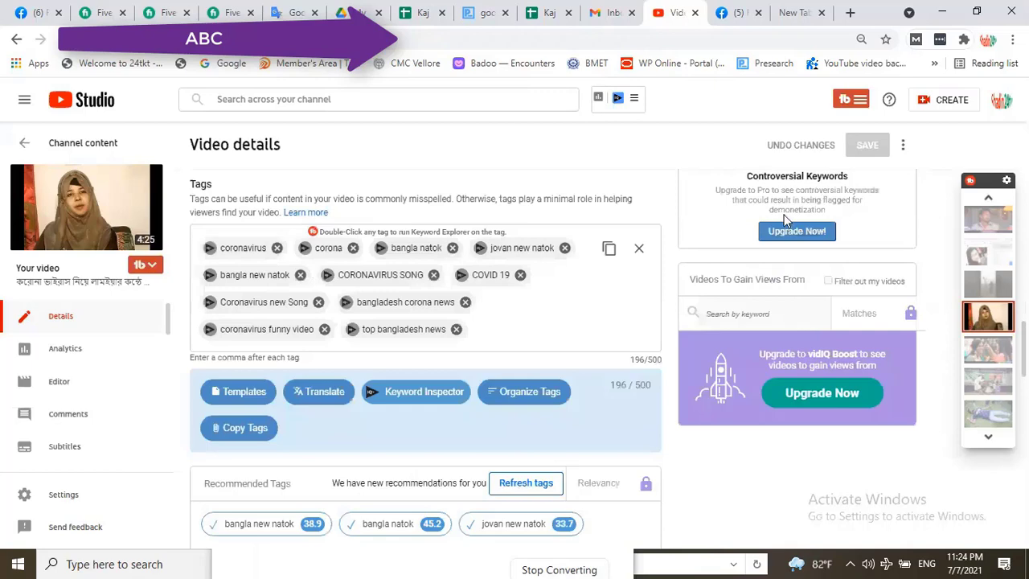
scroll(784, 215, "up", 4)
scroll(633, 490, "up", 3)
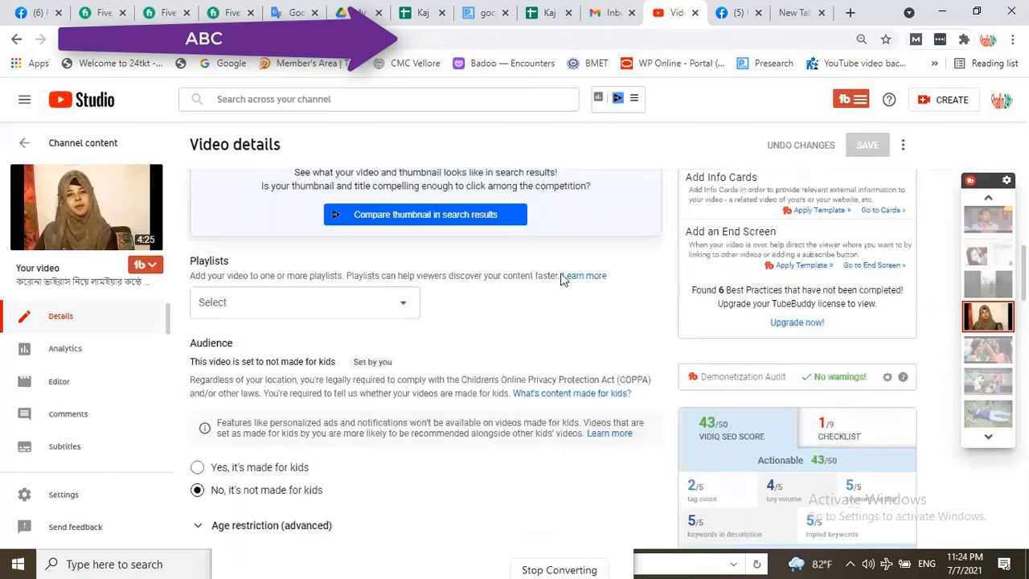
scroll(396, 420, "down", 3)
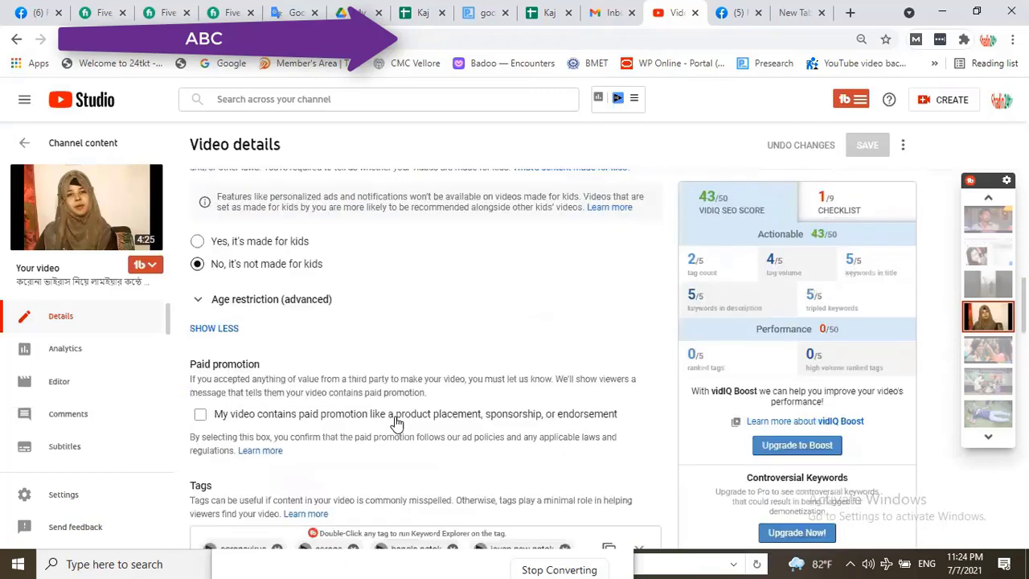
scroll(692, 273, "up", 1)
scroll(696, 277, "up", 1)
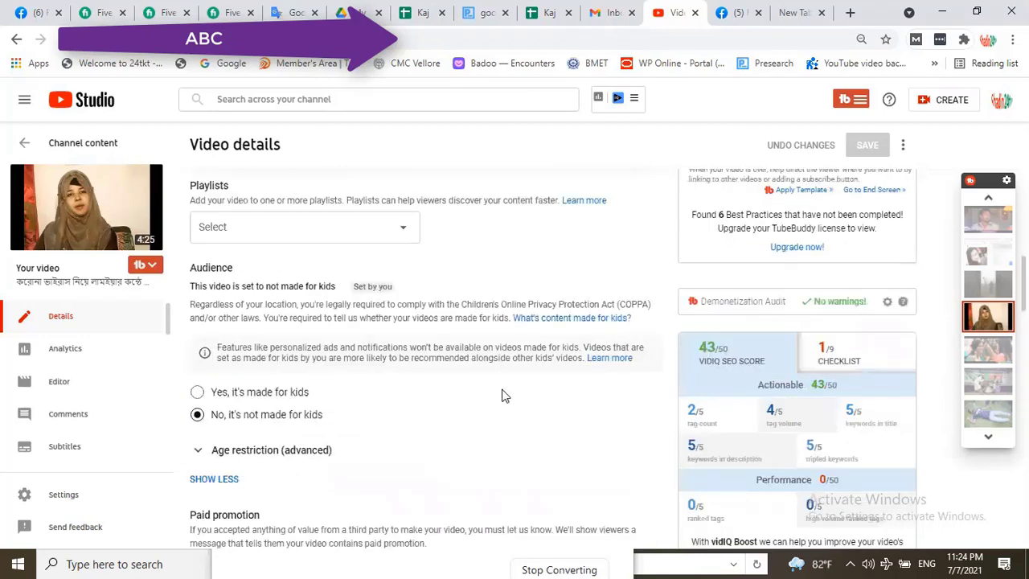
scroll(513, 388, "down", 2)
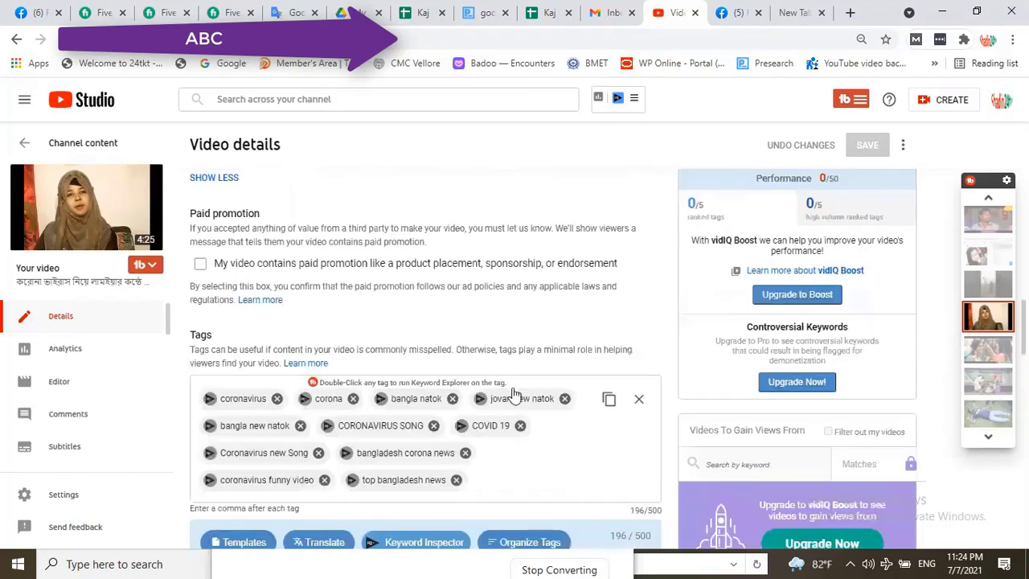
scroll(514, 378, "up", 1)
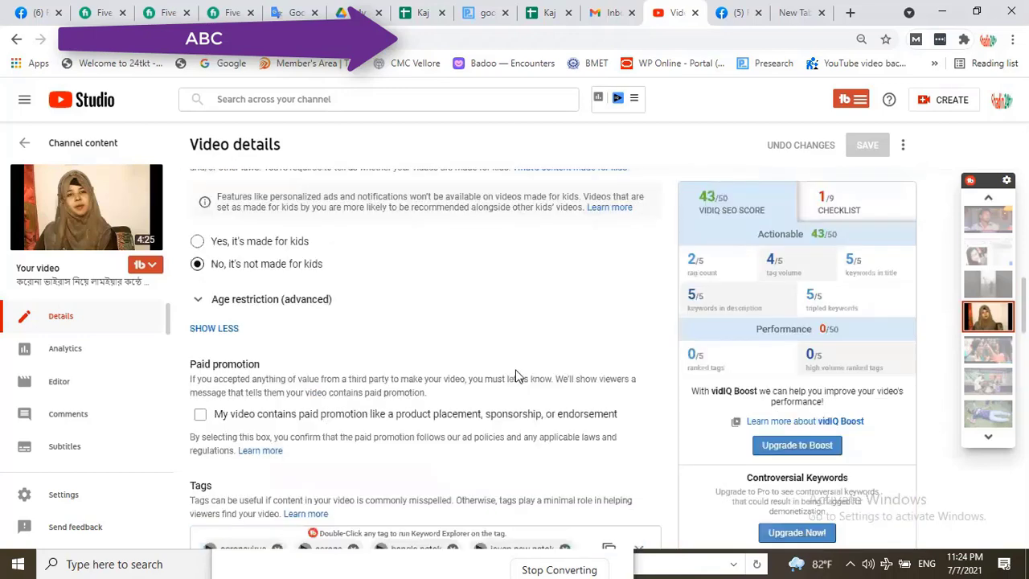
Dismiss the New vidIQ feature notice between the thumbnails and the Playlists section.
scroll(514, 375, "up", 4)
scroll(648, 291, "up", 1)
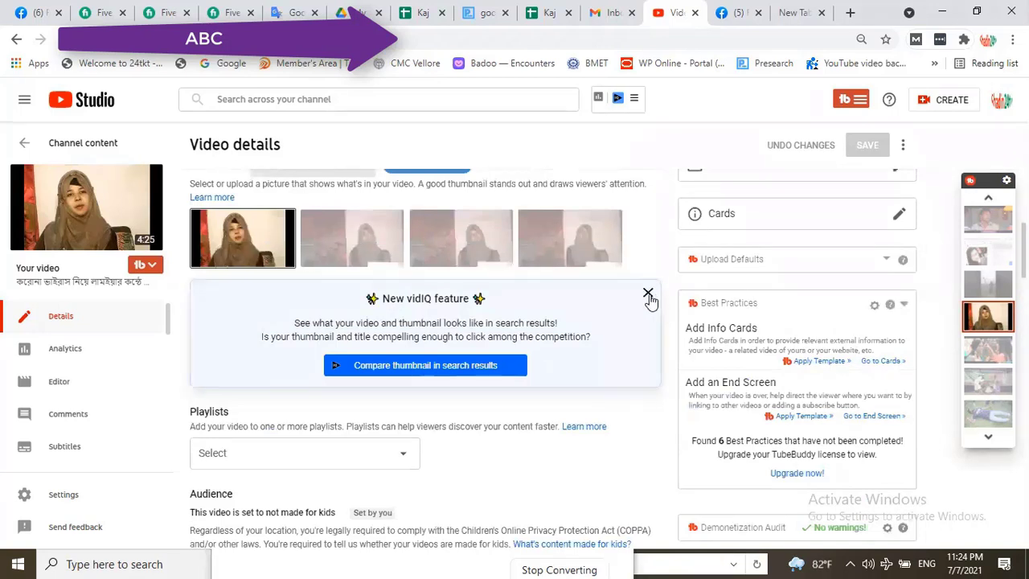
left_click(648, 292)
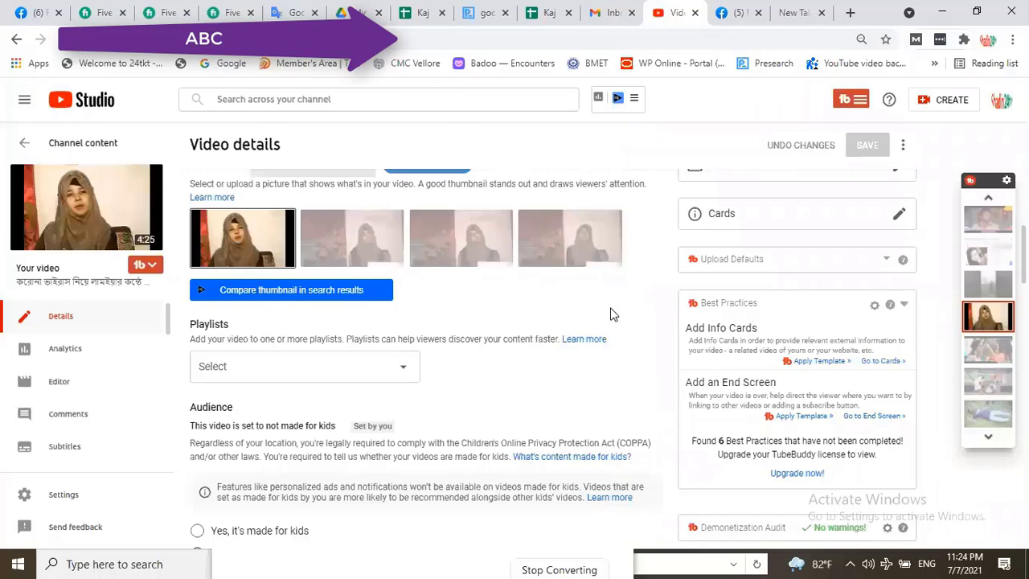
scroll(546, 481, "down", 10)
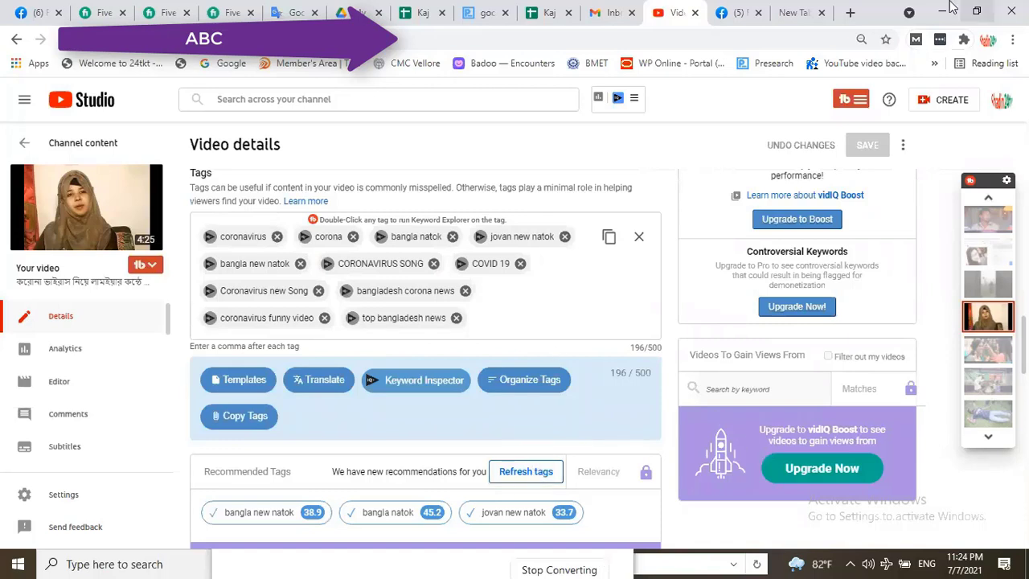
Switch to TubeRANK Jeet and examine the remaining keywords and the hashtags of the Legend Brothers Coronavirus short film.
key("super+d")
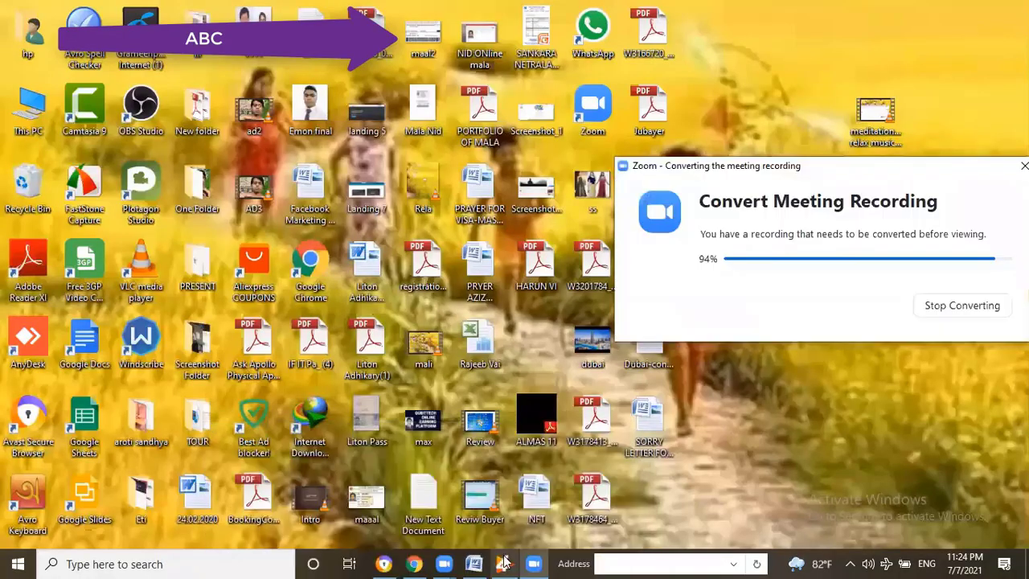
left_click(505, 563)
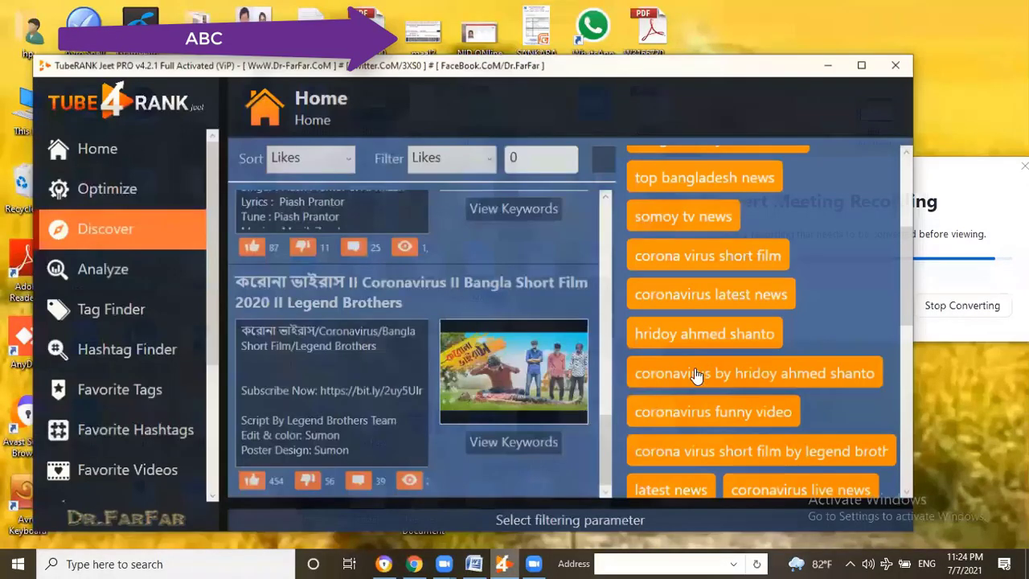
scroll(696, 381, "down", 3)
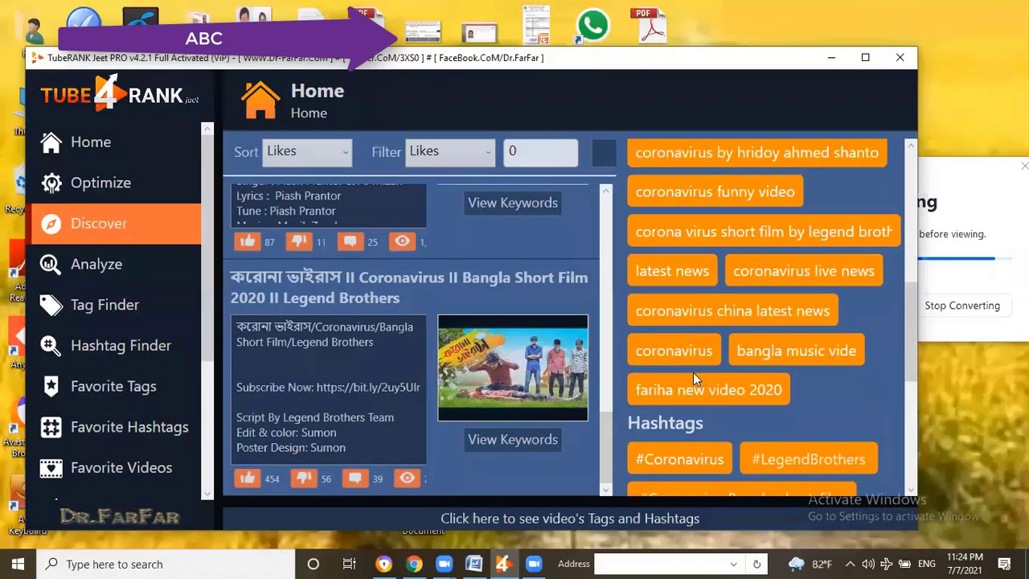
scroll(667, 326, "down", 2)
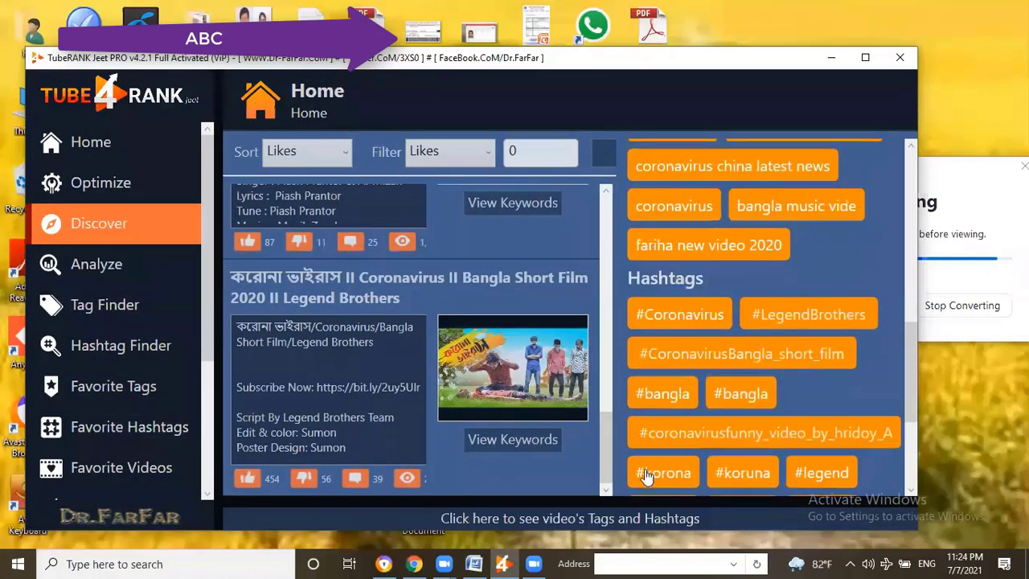
right_click(667, 322)
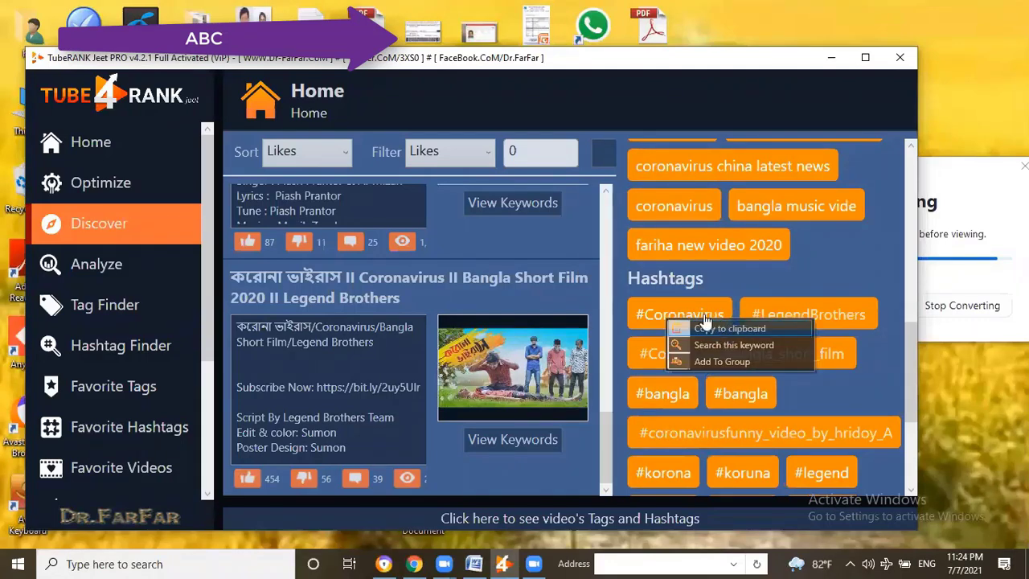
left_click(471, 311)
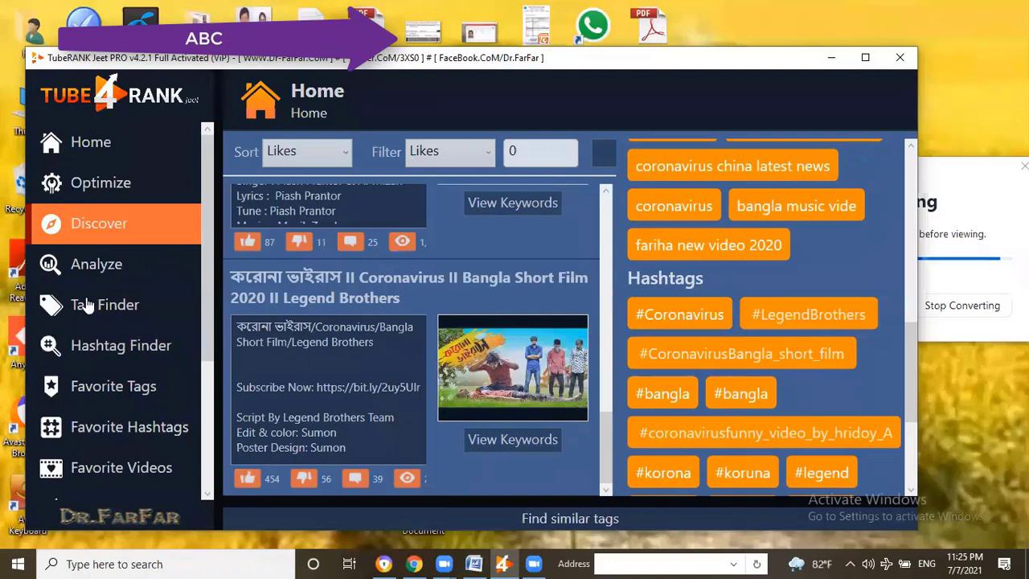
Search TubeRANK Jeet's Hashtag Finder with the full video title copied from YouTube Studio, analyzing 5 videos.
left_click(129, 352)
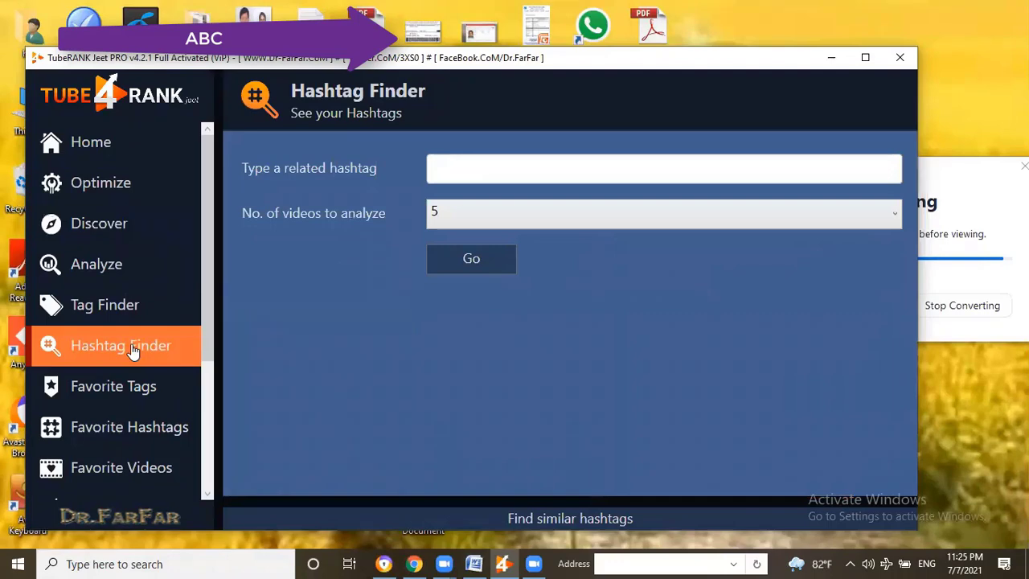
left_click(417, 563)
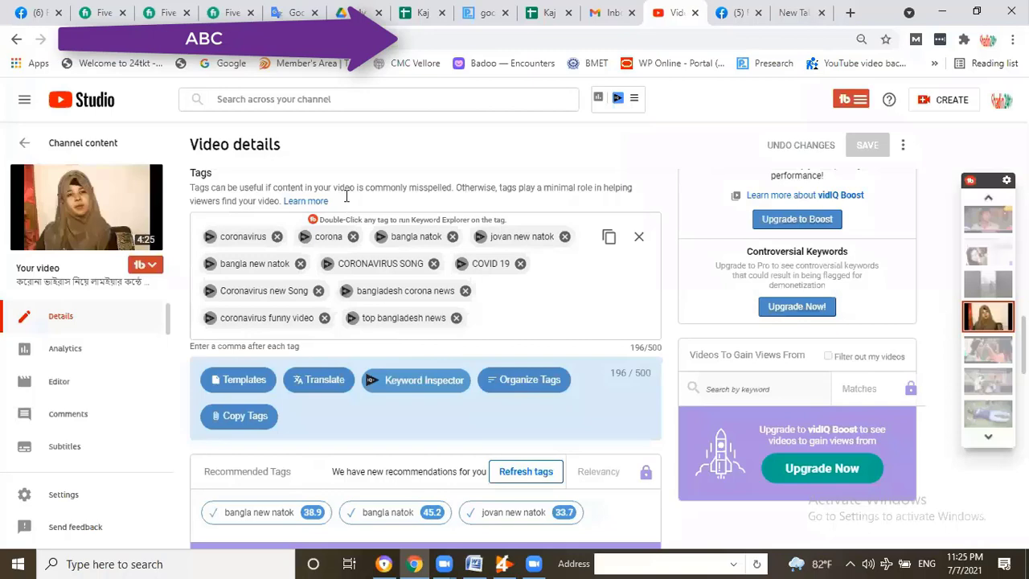
scroll(347, 189, "up", 10)
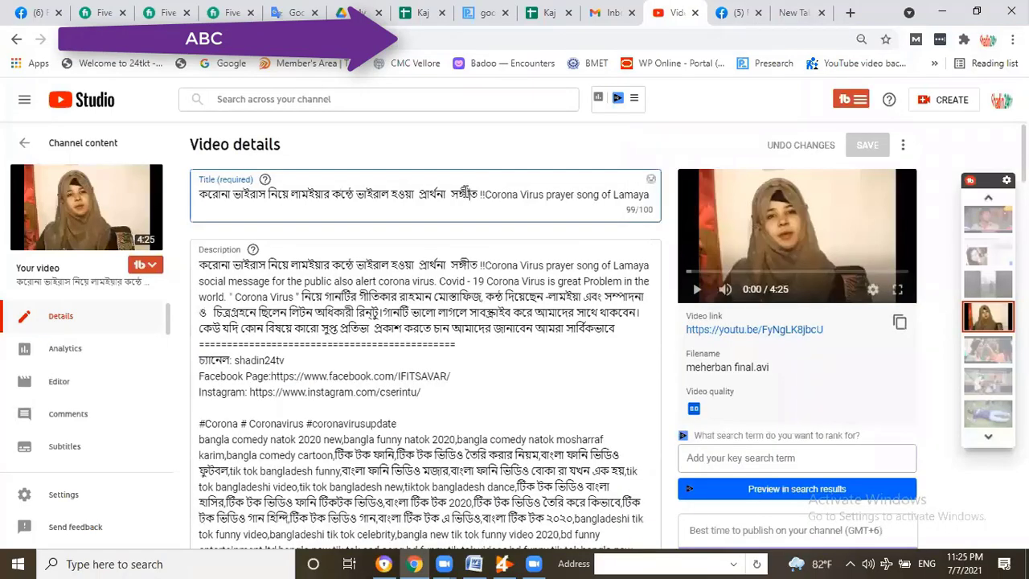
triple_click(465, 194)
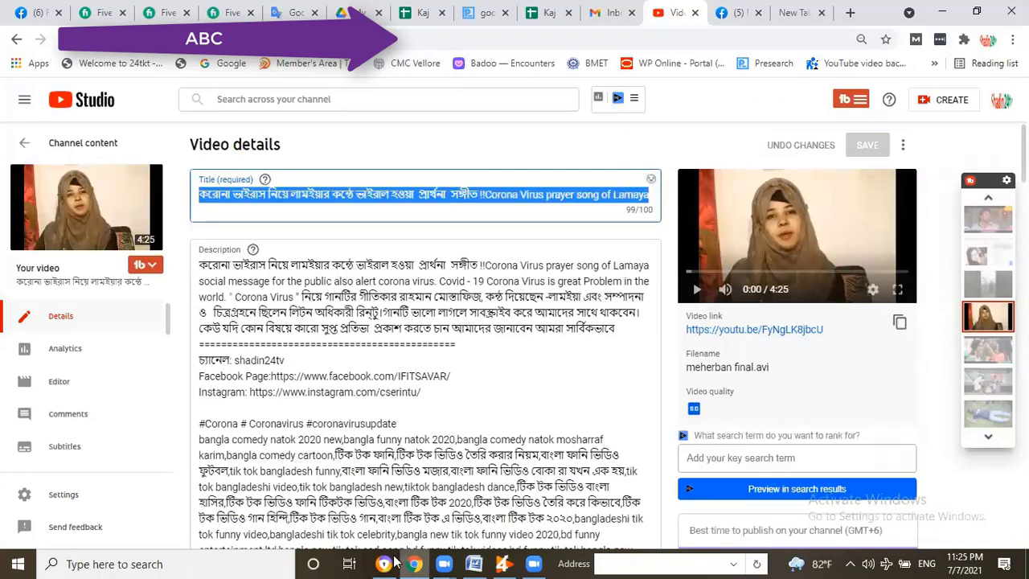
left_click(504, 563)
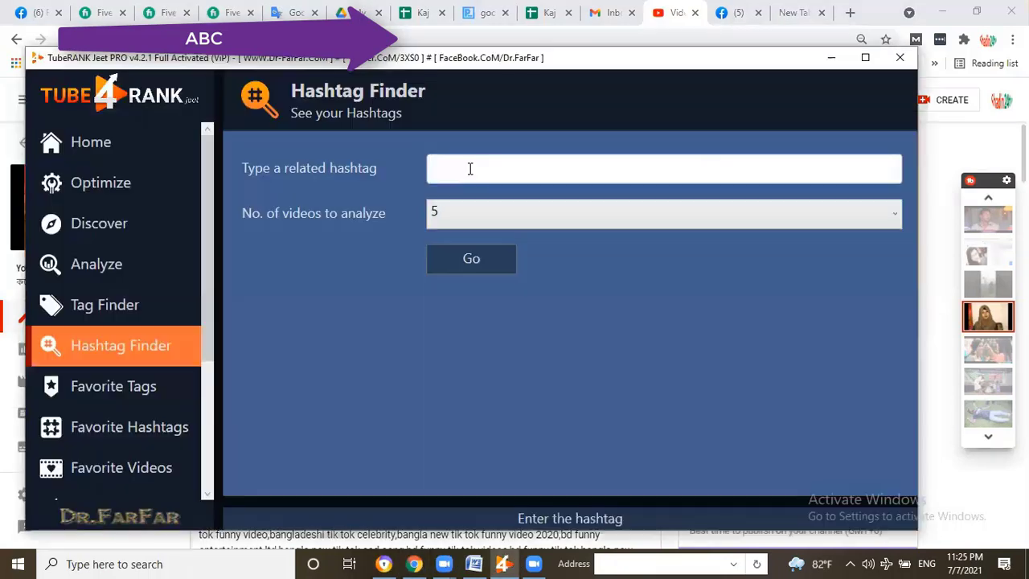
left_click(476, 170)
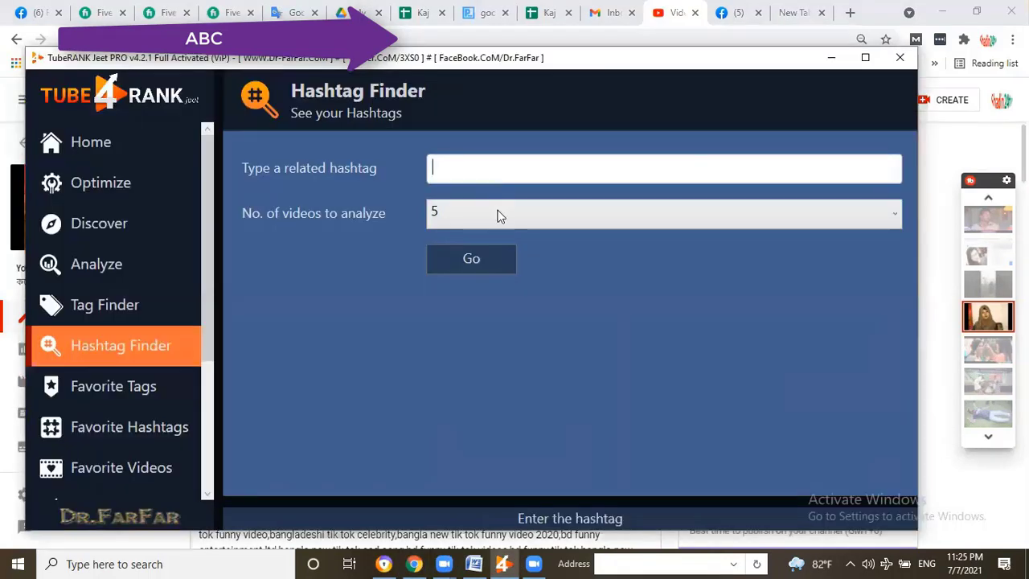
right_click(471, 171)
left_click(513, 214)
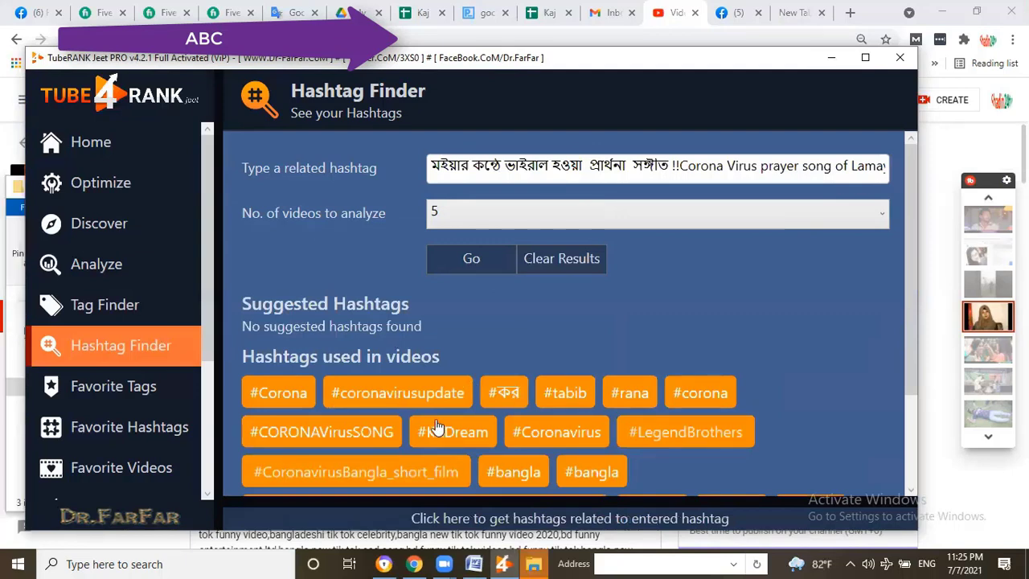
Copy #coronavirusupdate from the Hashtag Finder results and replace the last block of keywords in the YouTube Studio description with it.
right_click(400, 393)
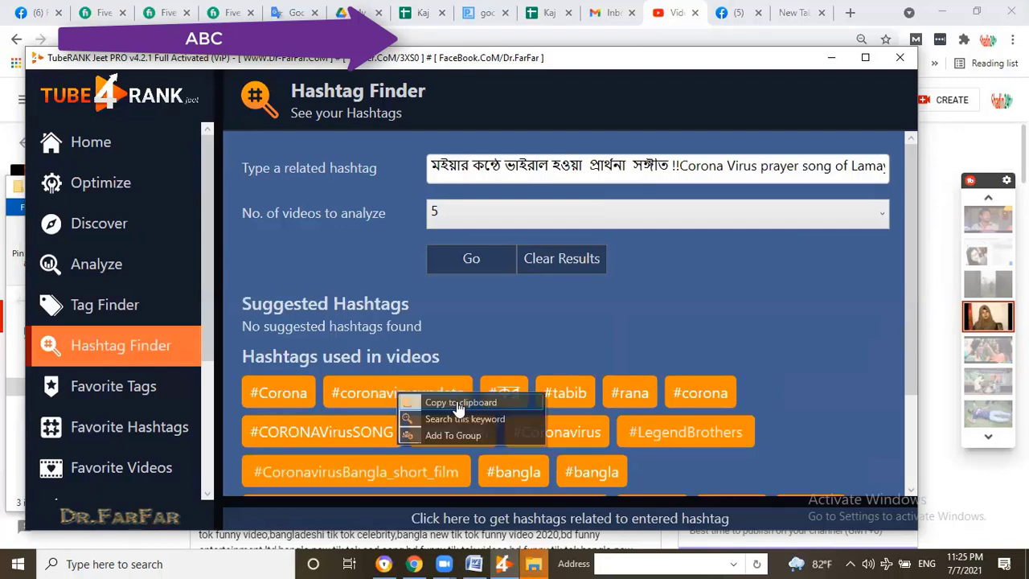
left_click(456, 474)
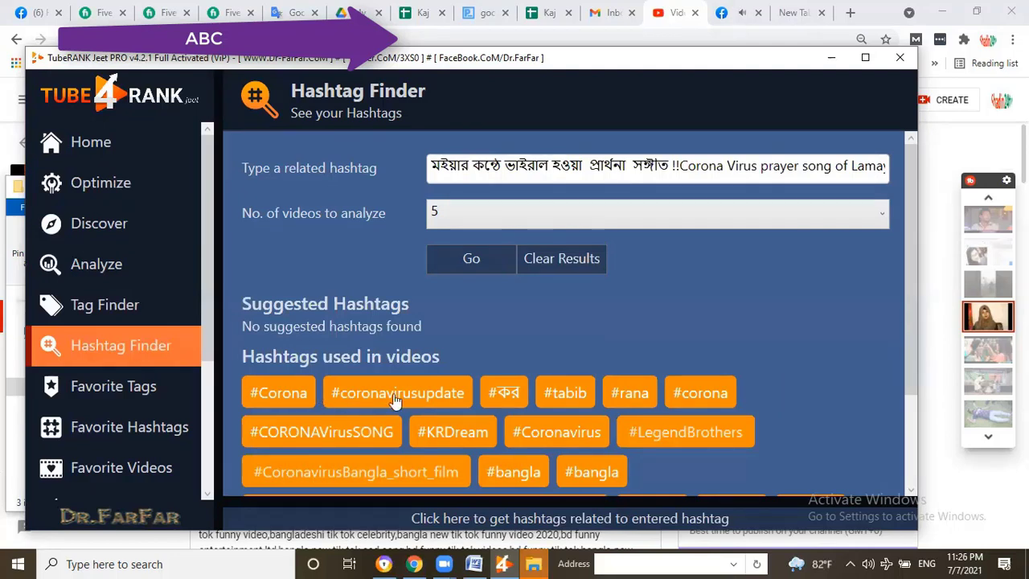
left_click(414, 564)
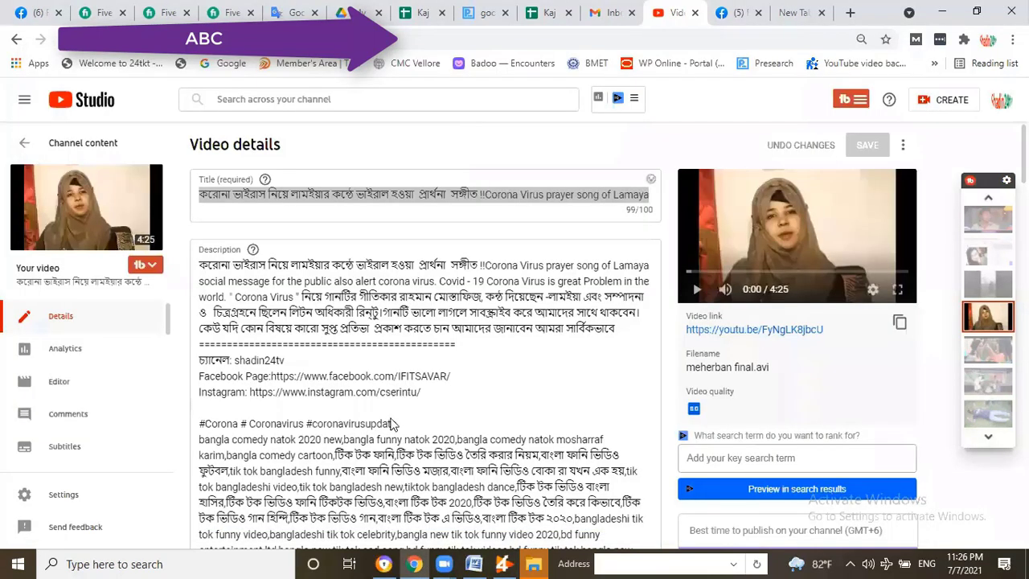
scroll(616, 409, "down", 5)
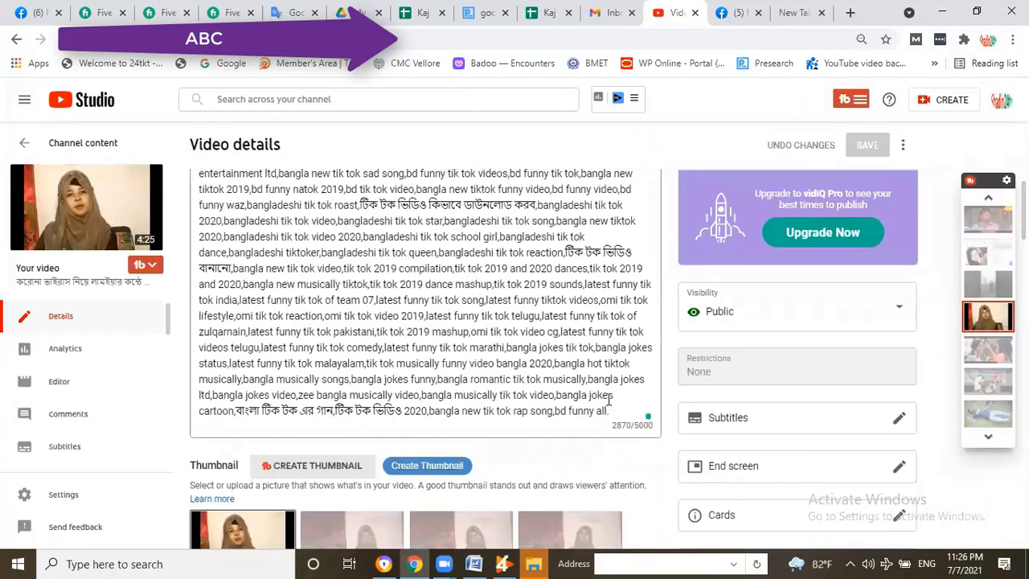
left_click_drag(610, 409, 201, 188)
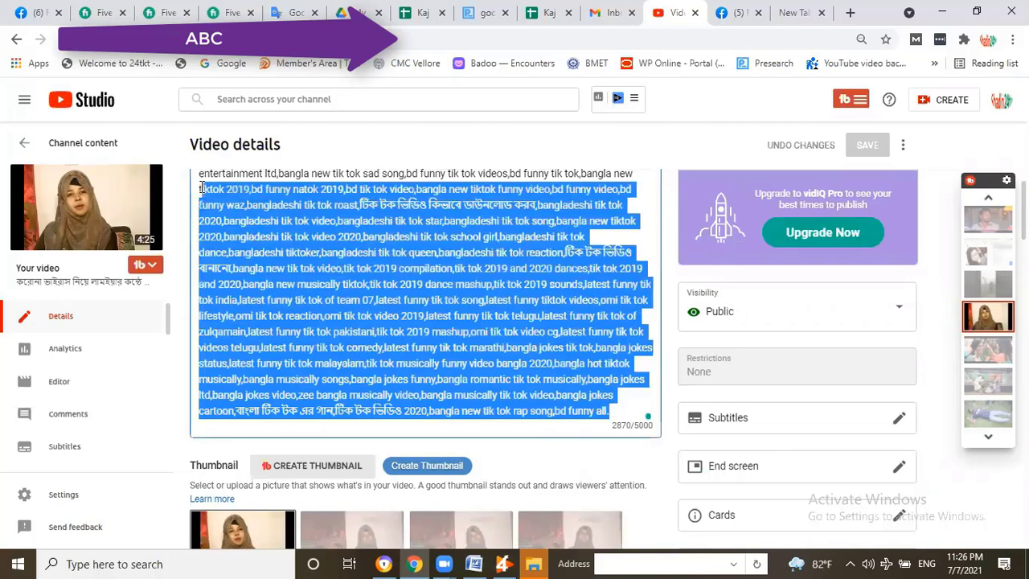
key("BackSpace")
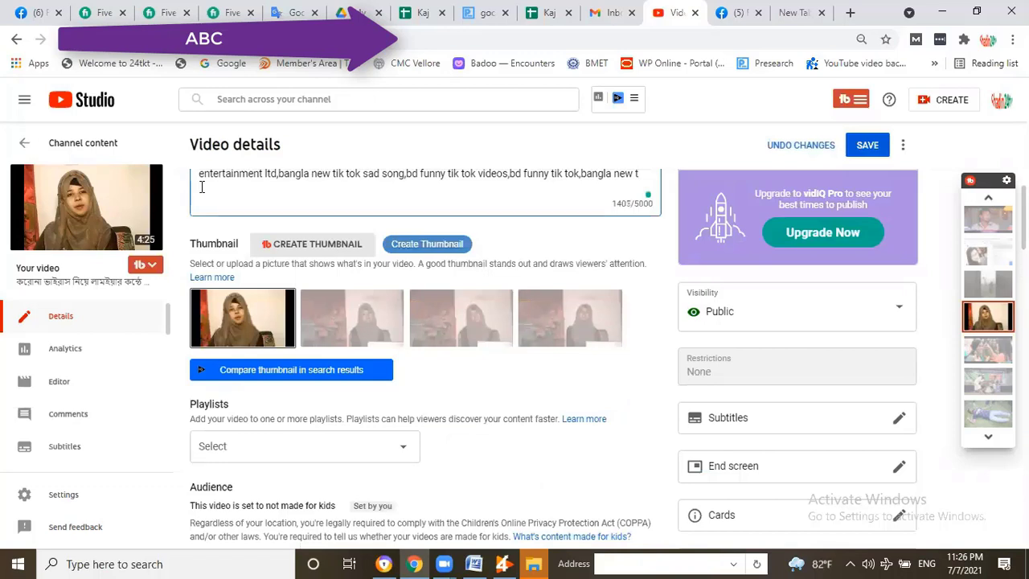
type("#coronavirusupdate")
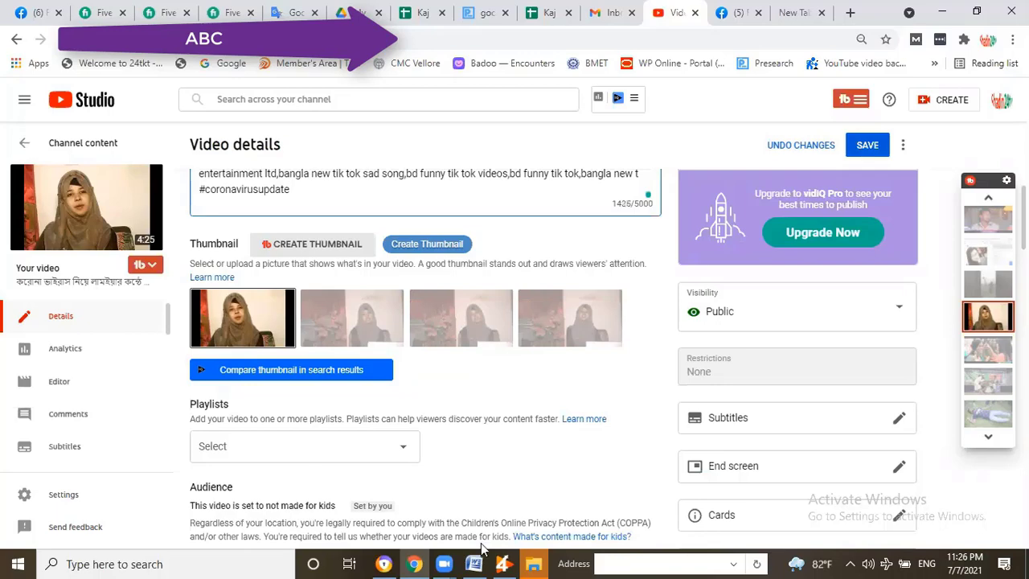
Copy #Coronavirus from the TubeRANK Jeet Hashtag Finder results and add it after #coronavirusupdate in the YouTube Studio description.
left_click(505, 562)
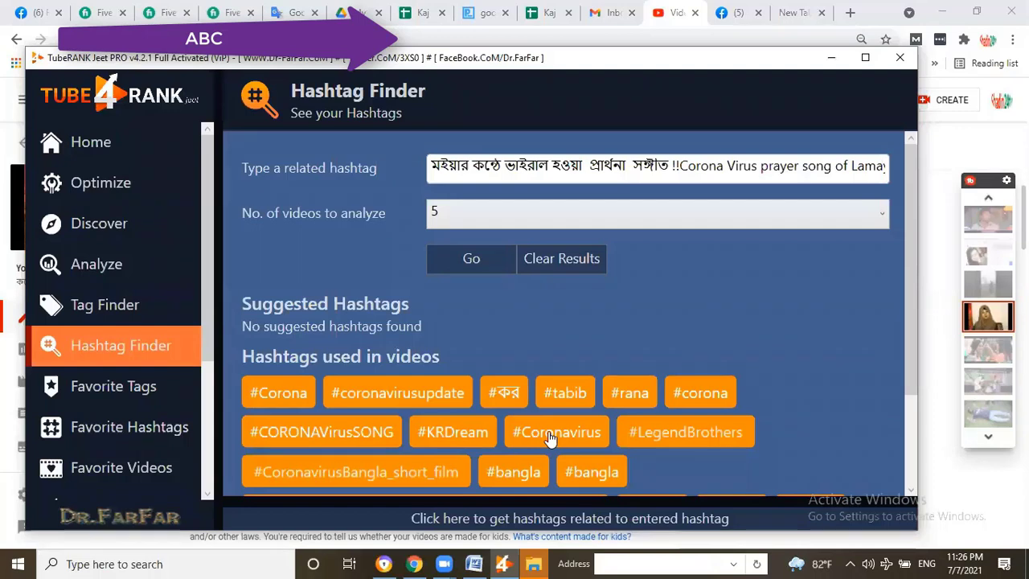
right_click(550, 436)
left_click(415, 562)
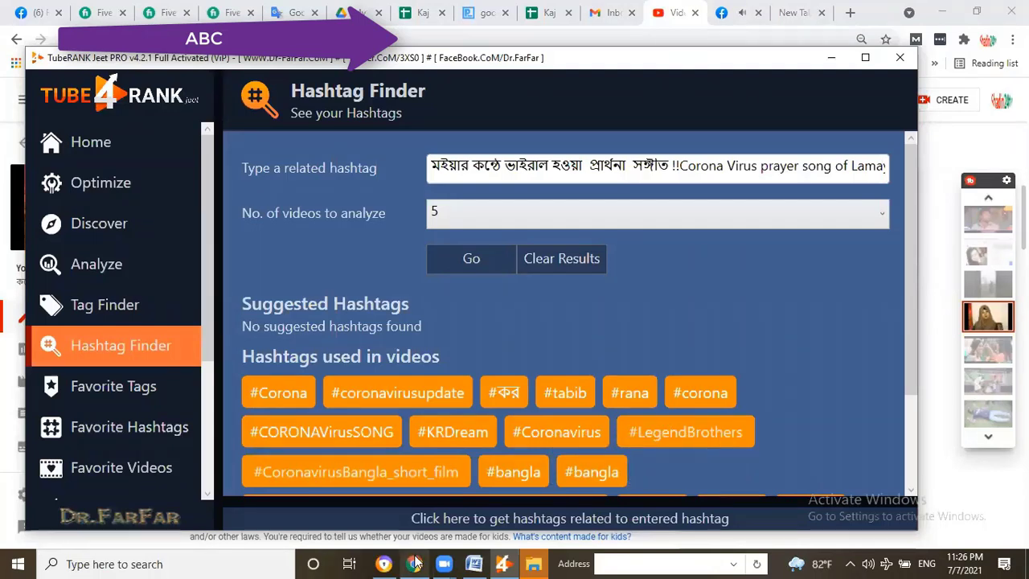
left_click(415, 562)
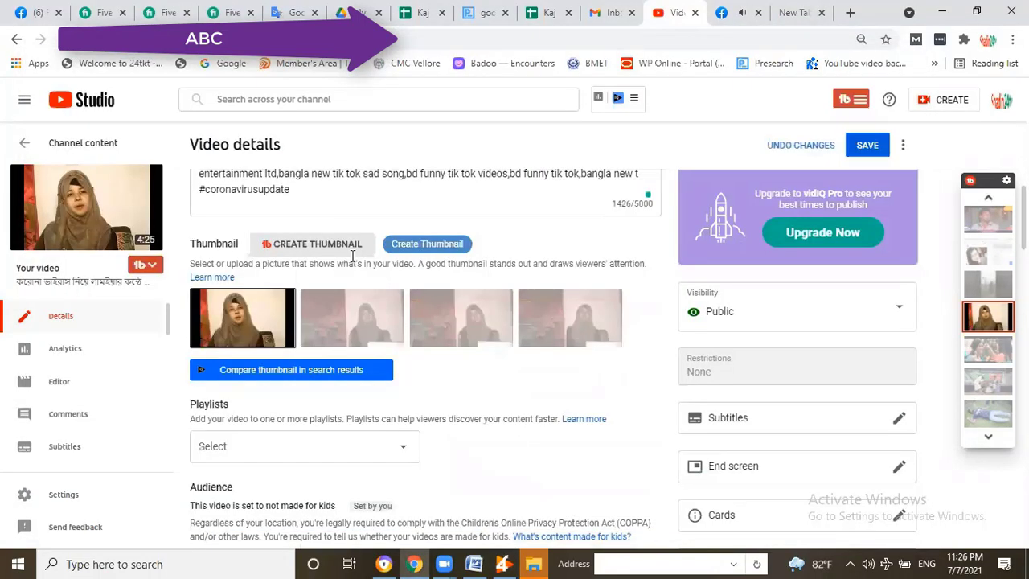
right_click(313, 187)
left_click(374, 284)
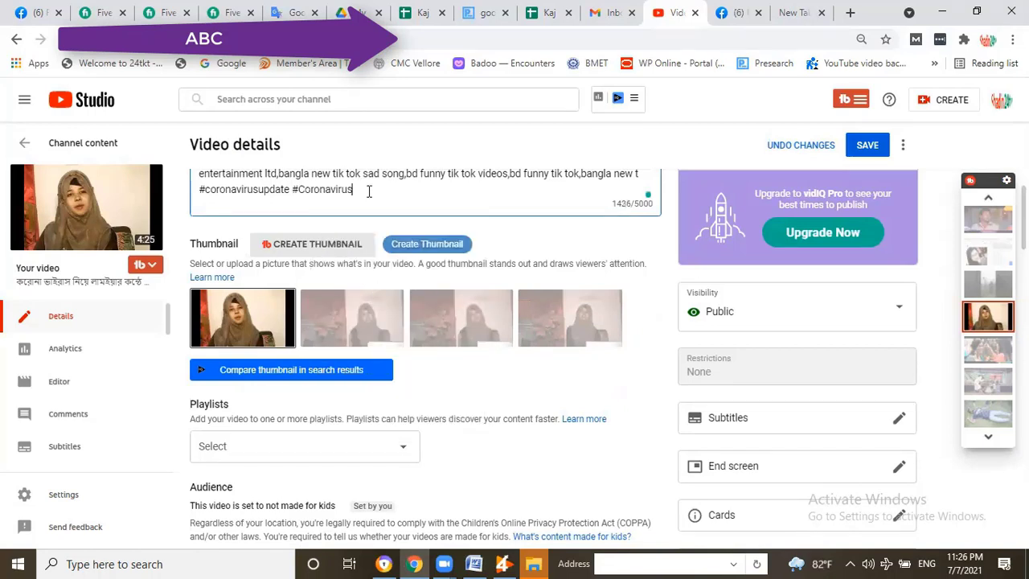
Copy #Corona from the TubeRANK Jeet hashtags used in videos and append it to the YouTube Studio description after #Coronavirus.
left_click(505, 562)
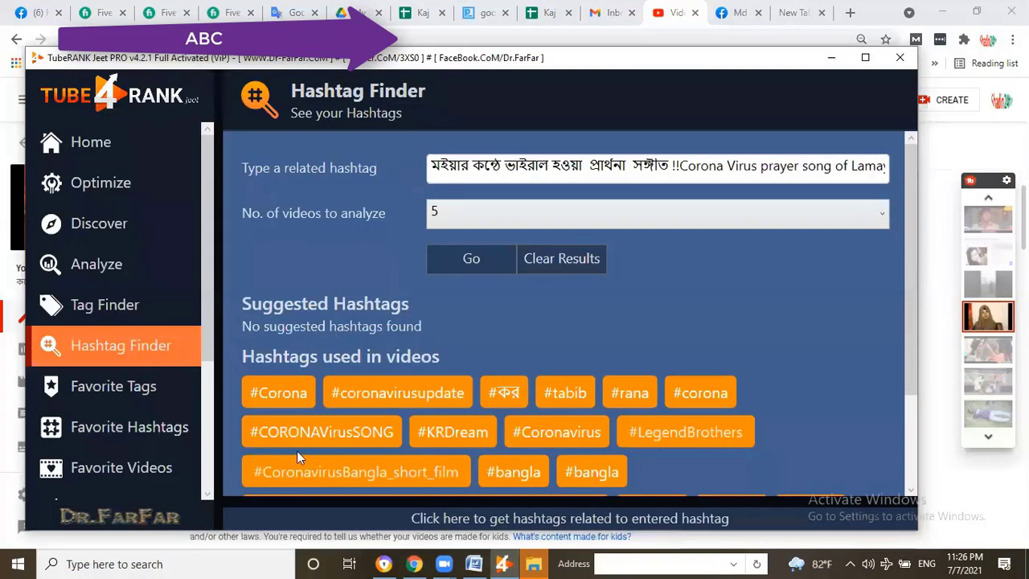
right_click(279, 398)
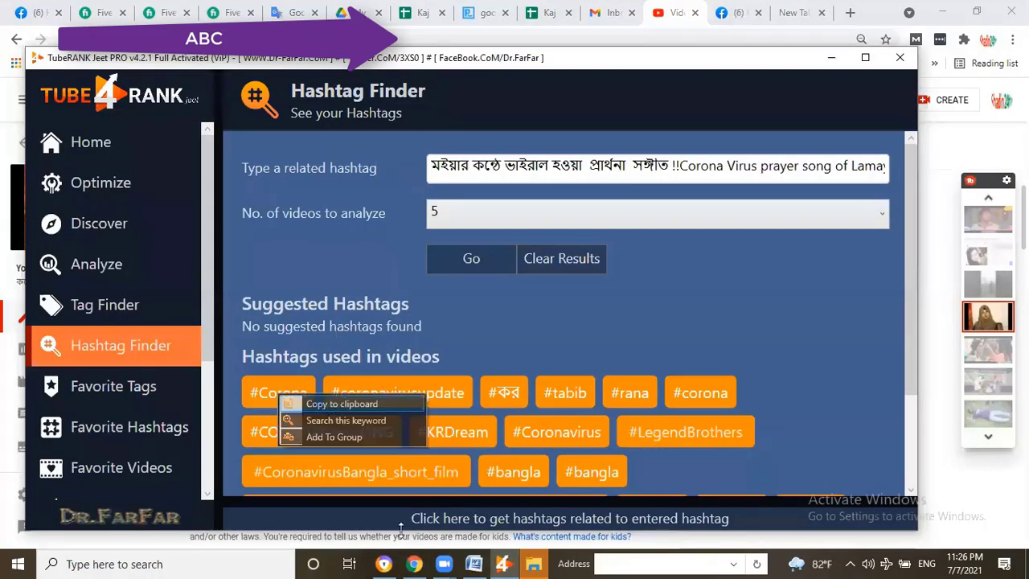
left_click(433, 559)
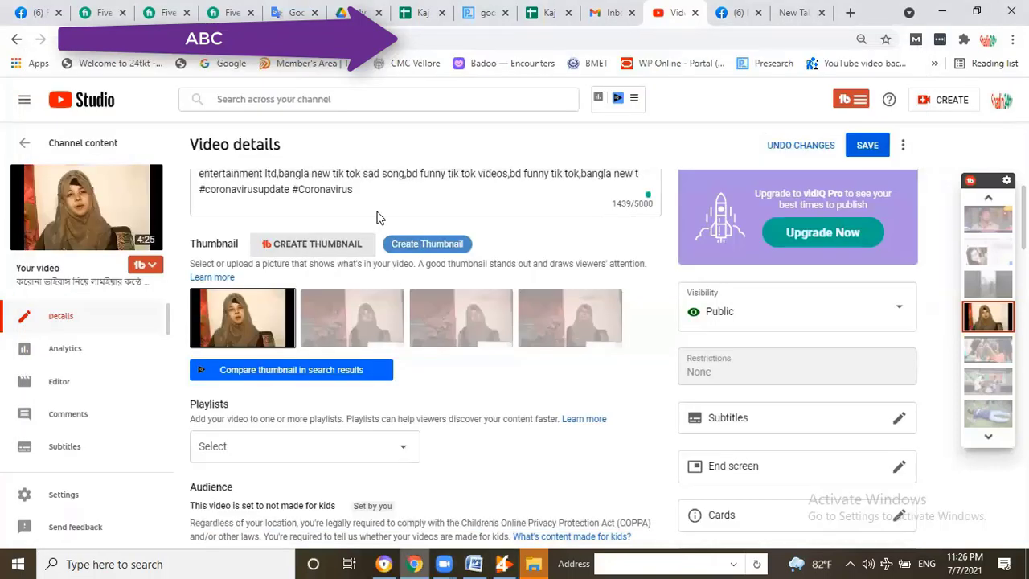
right_click(368, 193)
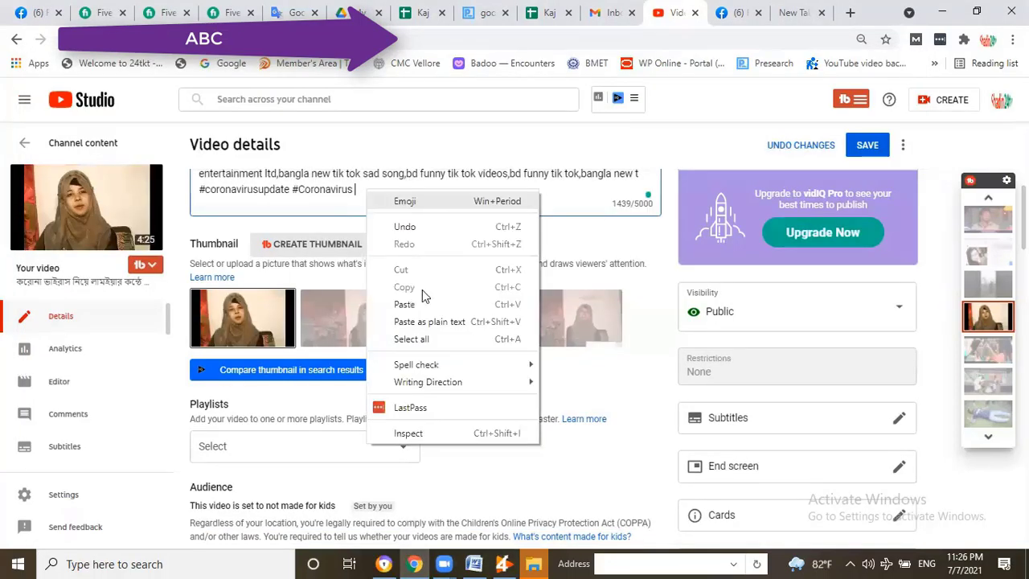
left_click(501, 304)
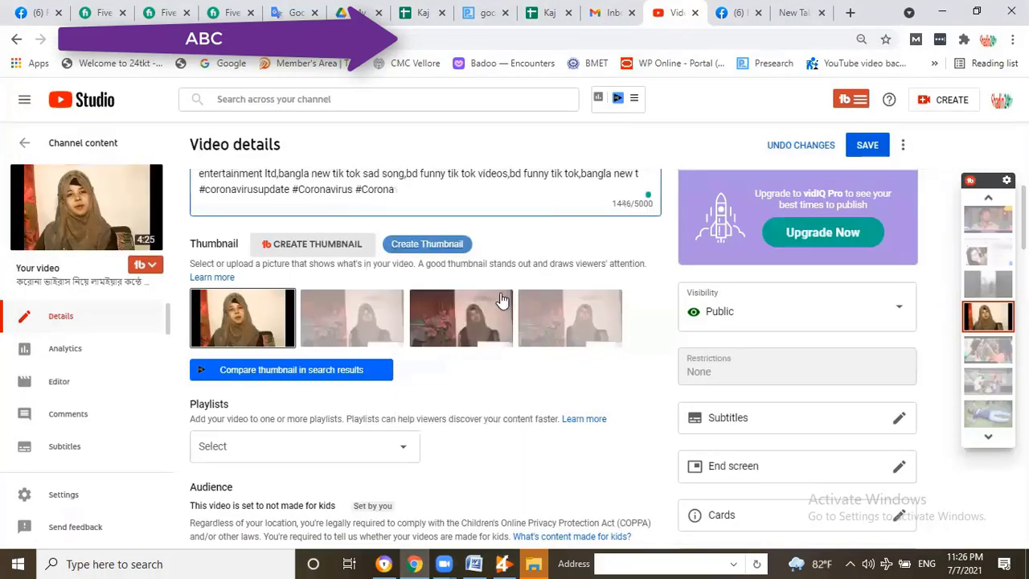
Copy #CORONAVirusSONG from TubeRANK Jeet, append it after #Corona in the YouTube Studio description, and save the video details.
left_click(504, 562)
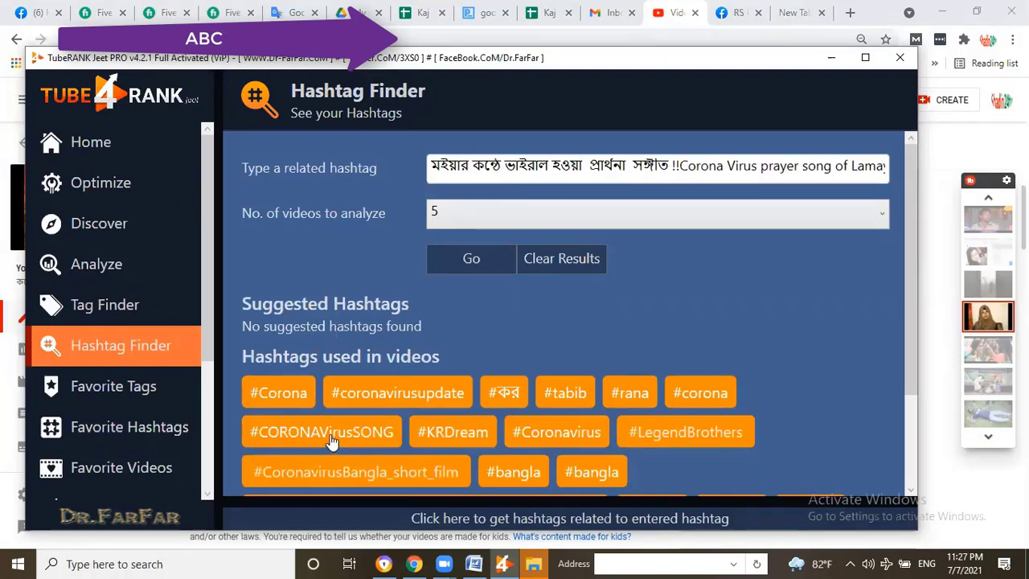
right_click(376, 444)
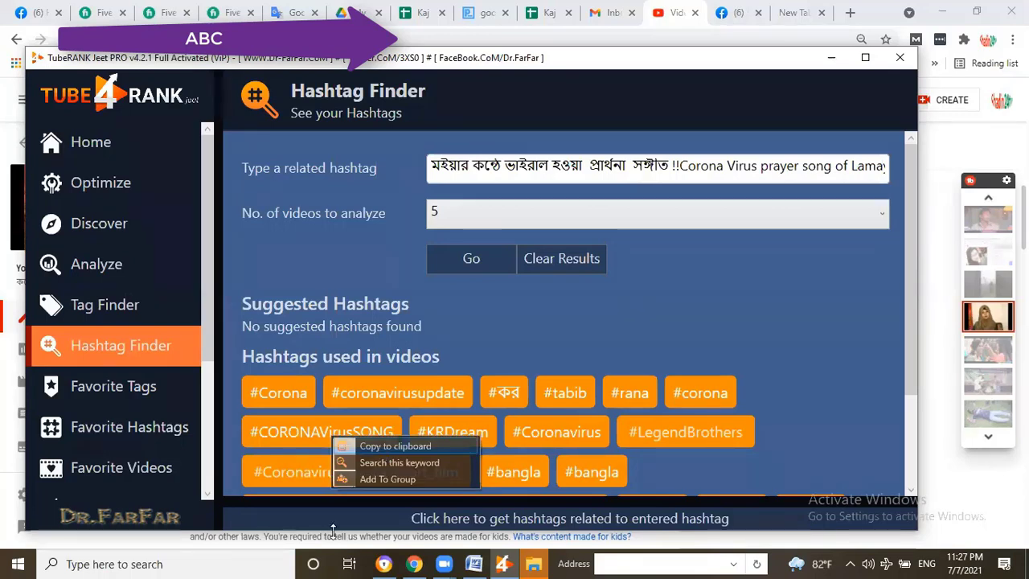
left_click(378, 528)
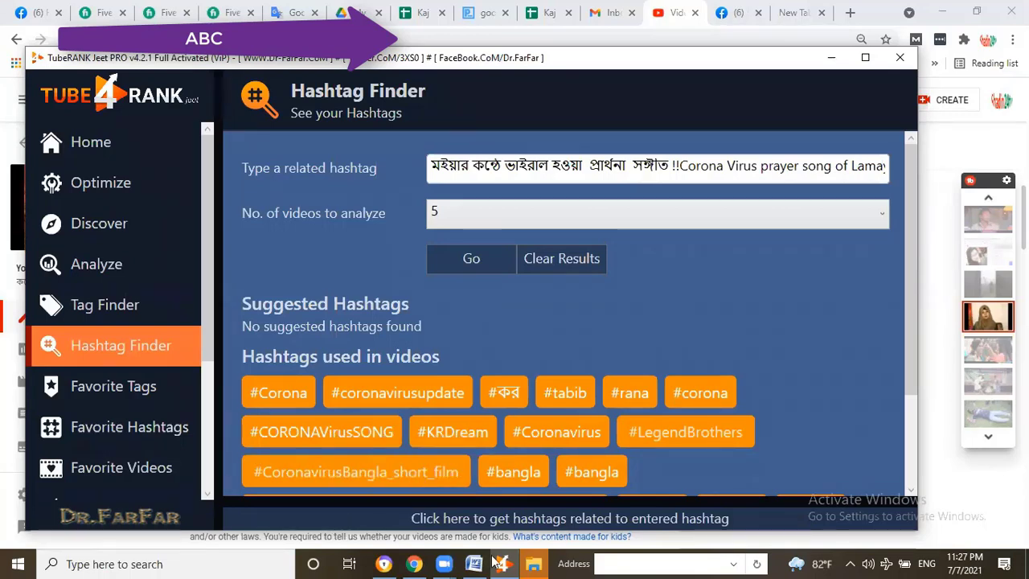
left_click(414, 563)
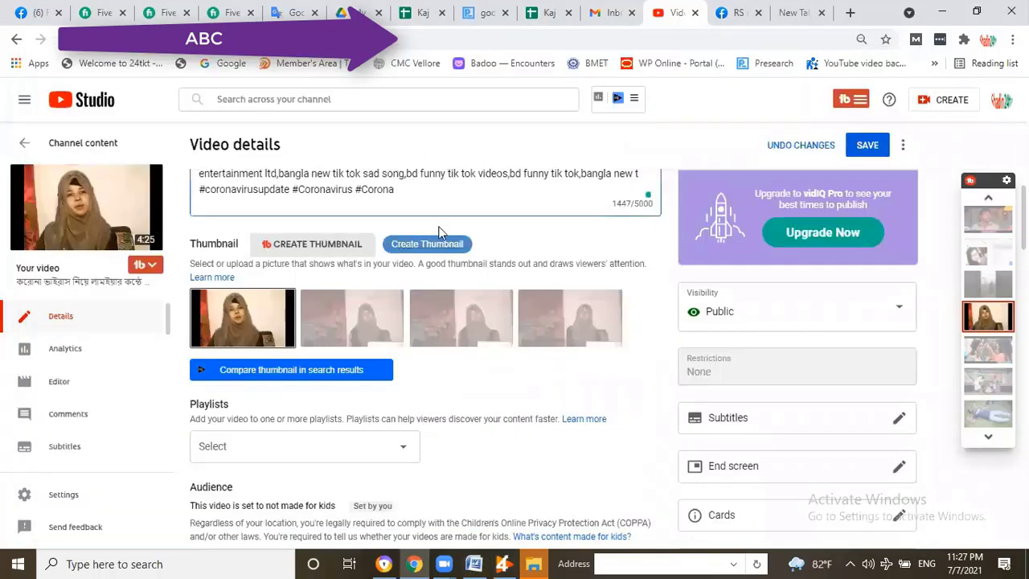
right_click(410, 187)
type("#CORONAVirusSONG")
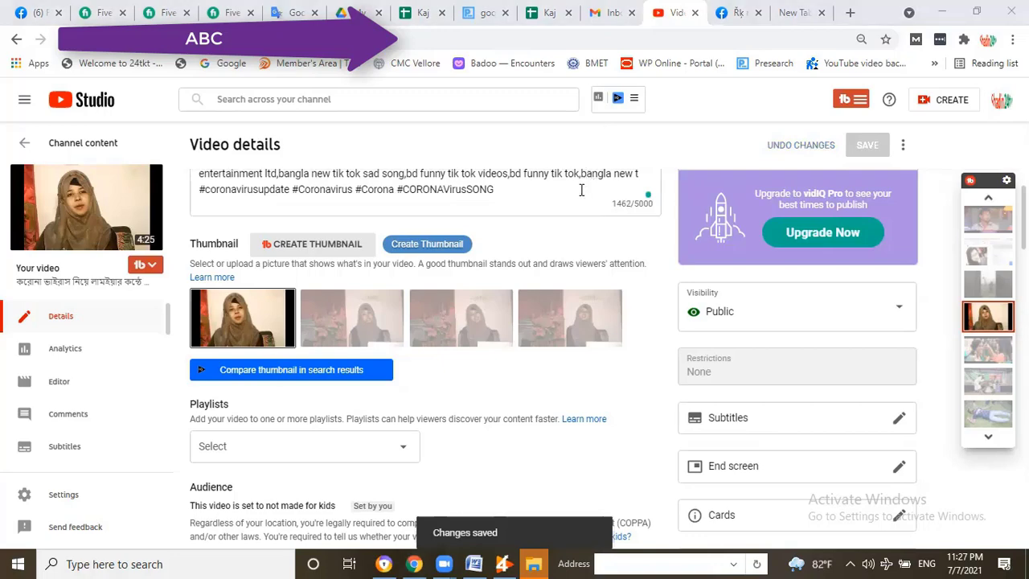
Open the video's End Screens editor and bring up the element types that can be added.
scroll(489, 227, "up", 3)
scroll(488, 228, "up", 2)
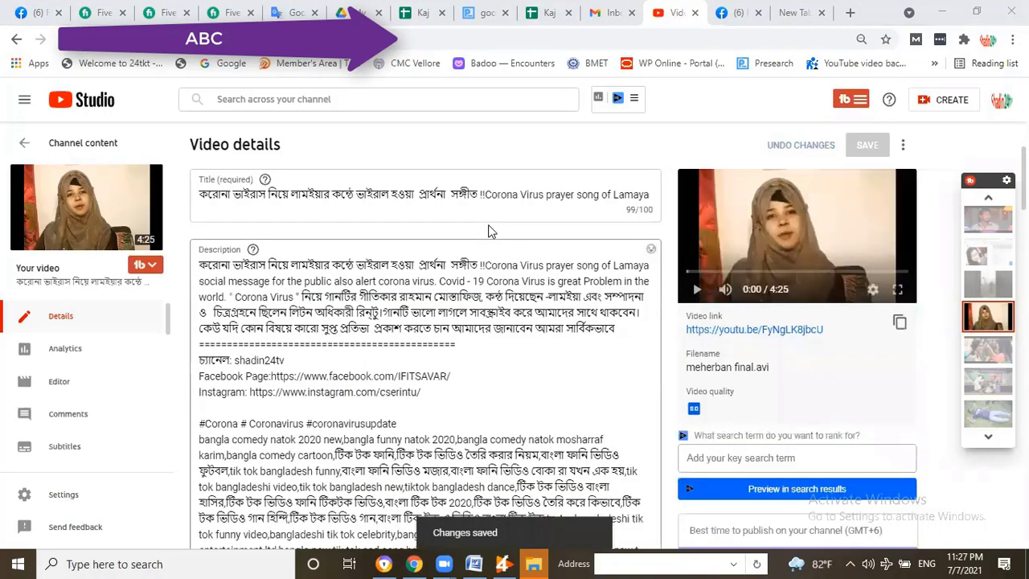
scroll(456, 279, "down", 5)
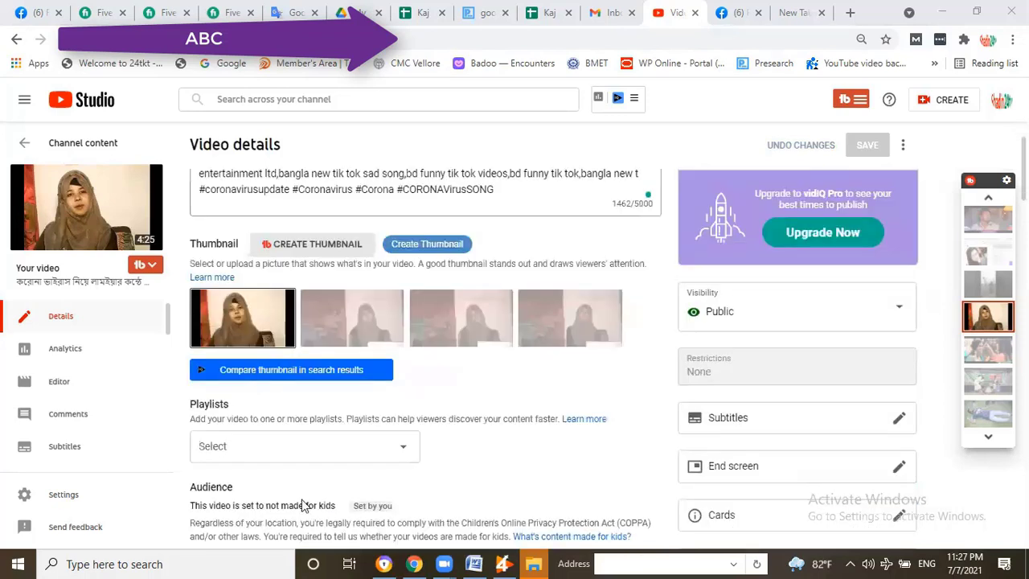
scroll(337, 442, "down", 2)
scroll(350, 426, "down", 4)
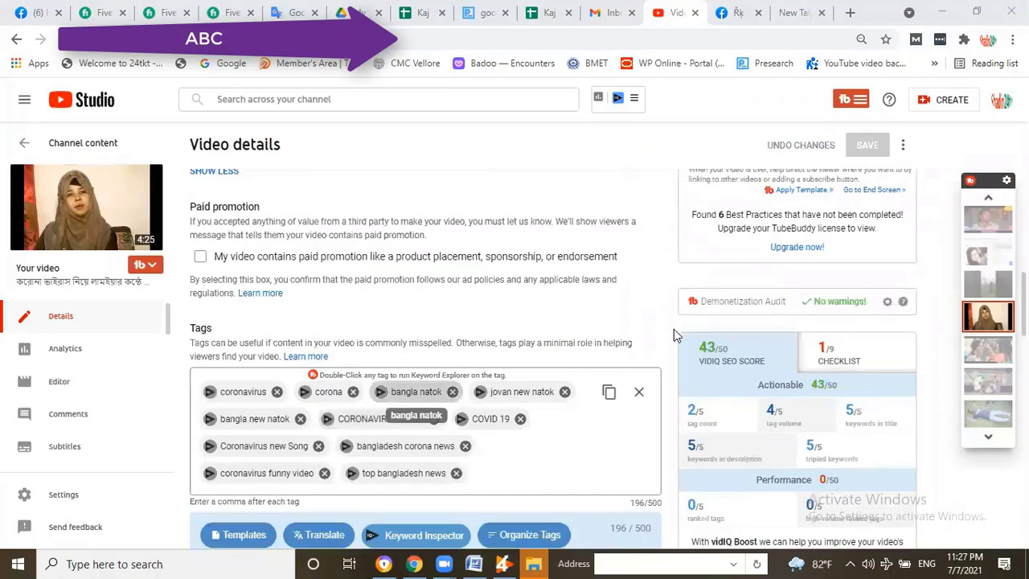
scroll(758, 305, "up", 3)
scroll(758, 304, "up", 2)
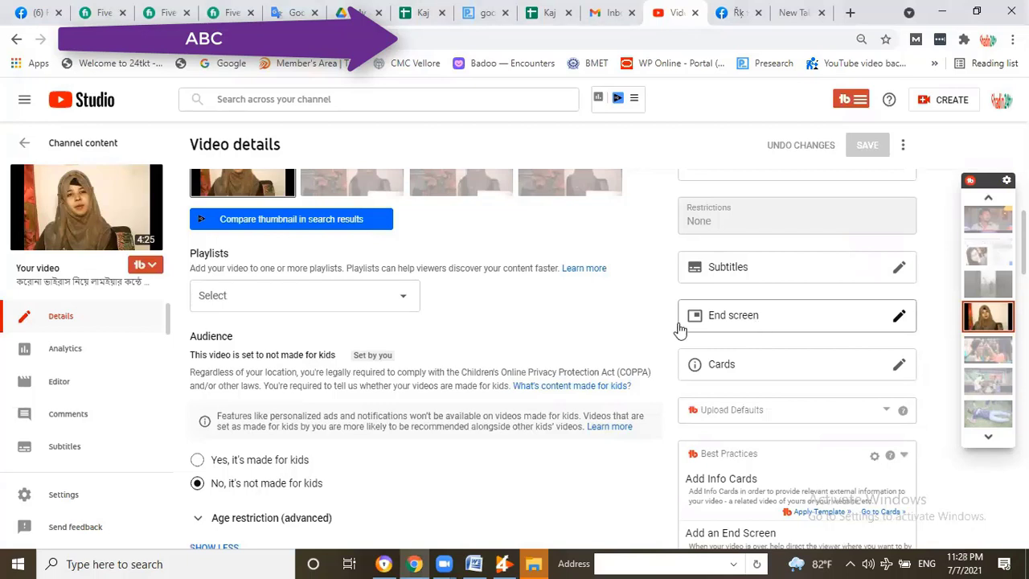
left_click(737, 320)
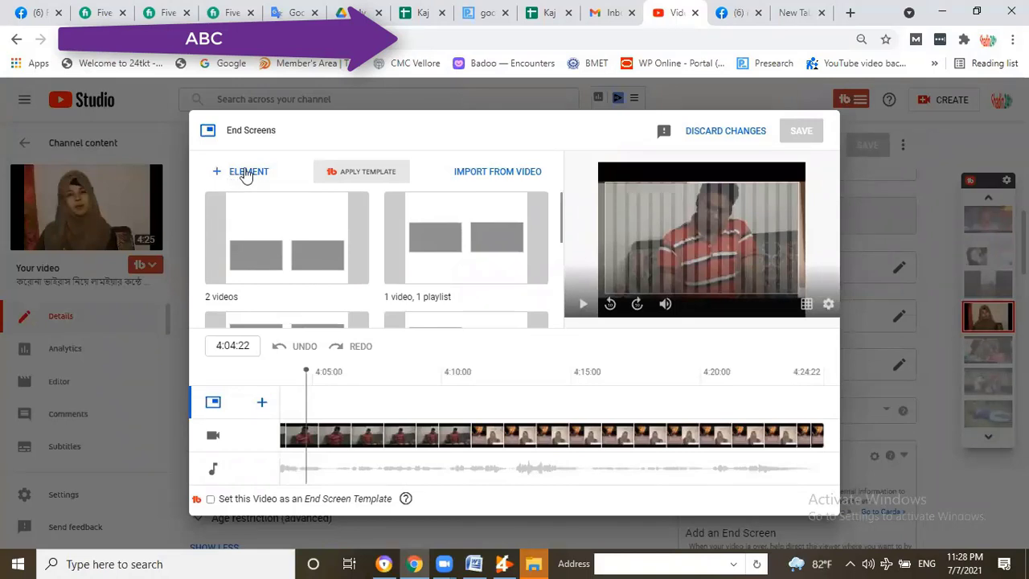
left_click(245, 175)
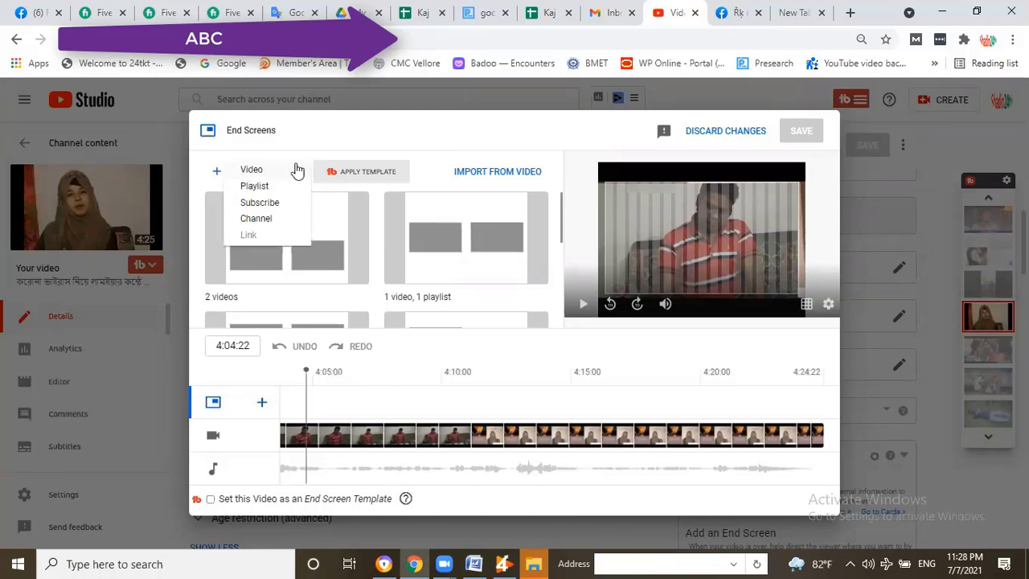
Add a video element to the end screen that links to the specific channel video "বড় লোকের মেয়ের জমানো সব টাকা…".
left_click(252, 172)
scroll(265, 310, "down", 2)
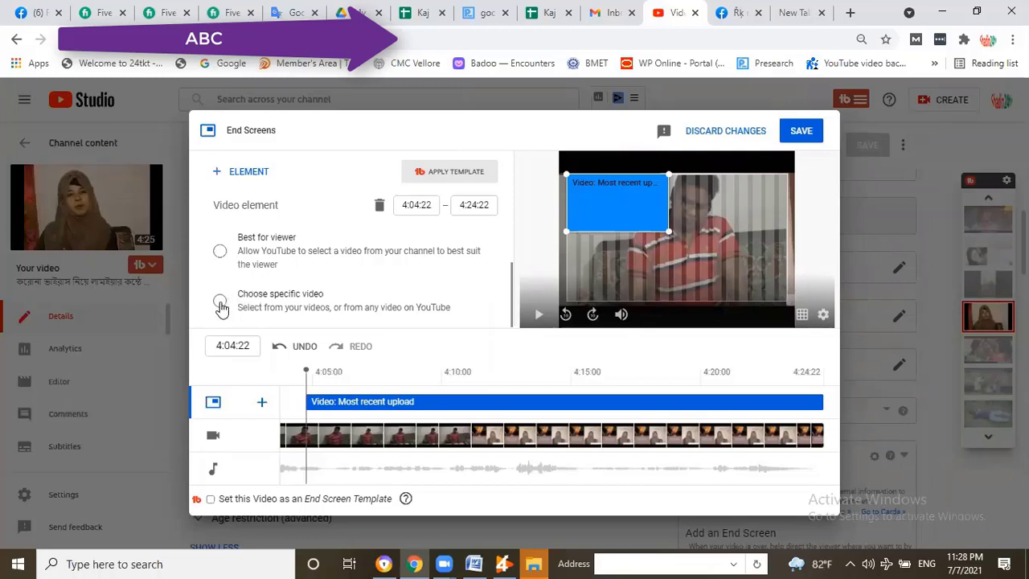
left_click(233, 295)
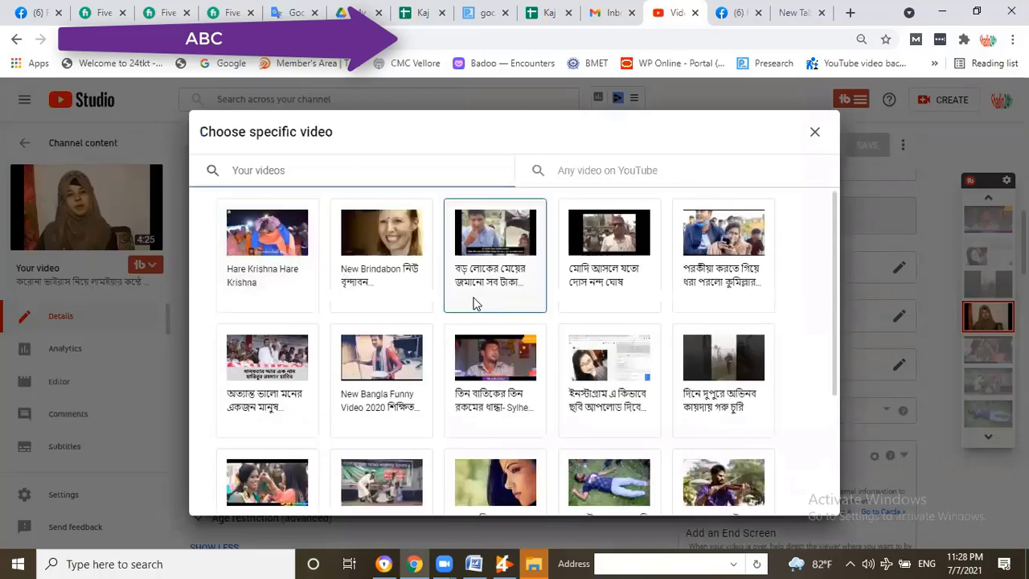
scroll(556, 311, "down", 2)
scroll(505, 298, "down", 1)
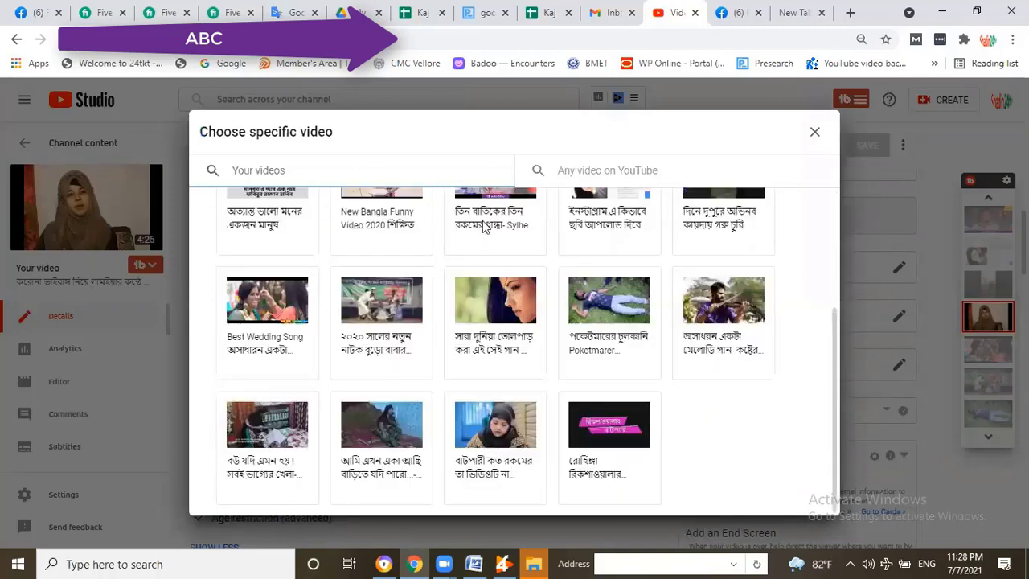
scroll(481, 237, "up", 3)
scroll(484, 245, "up", 1)
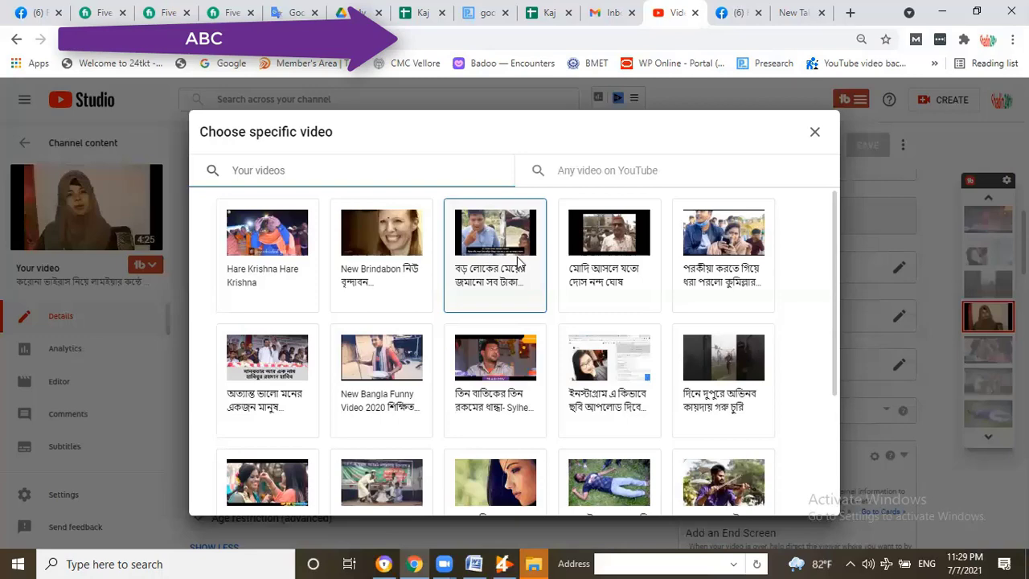
left_click(481, 250)
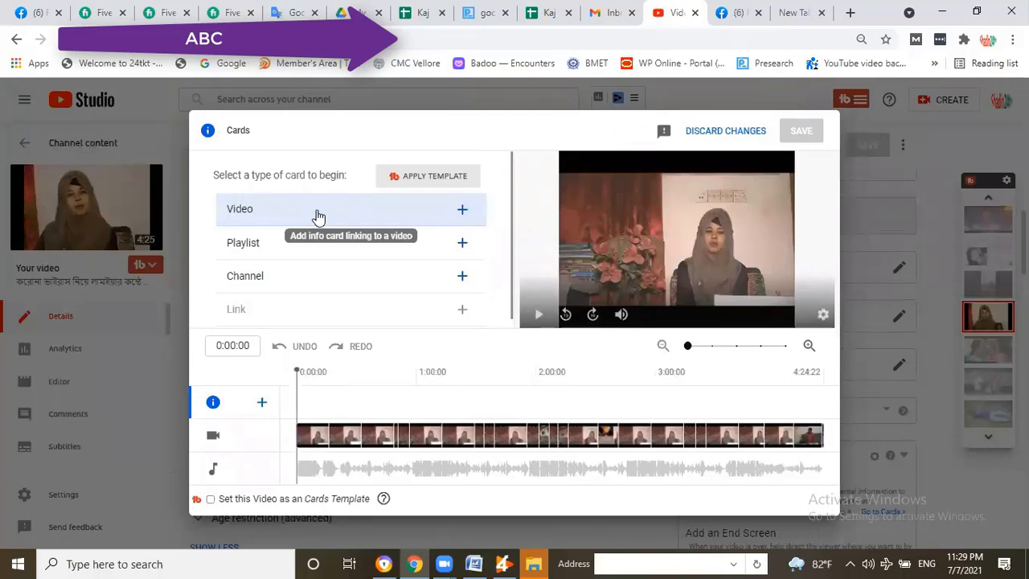
Add a video card linking to "তিন বাতিকের তিন রকমের ধান্ধা- Sylheti natok" and save the cards.
left_click(406, 202)
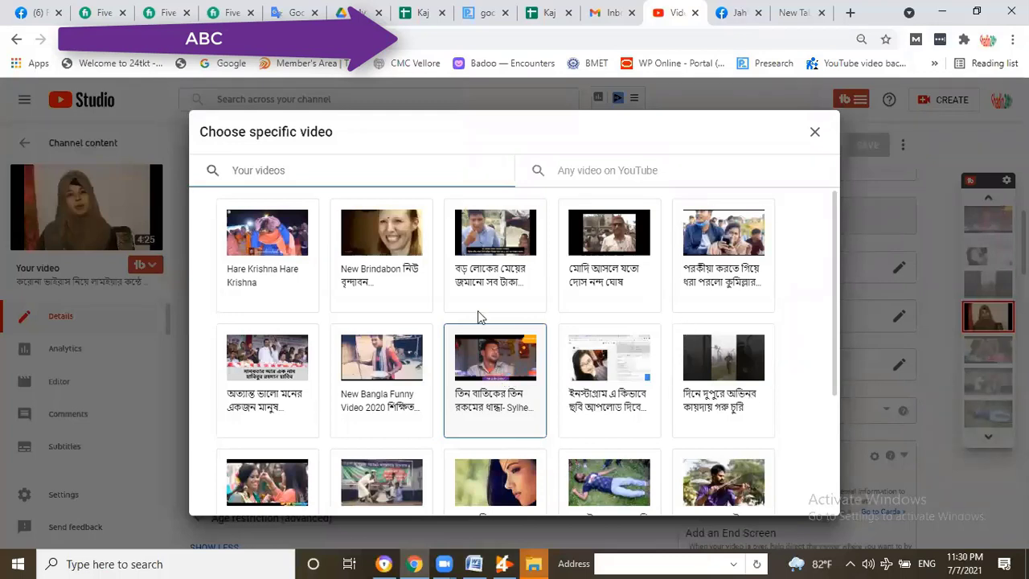
key("Return")
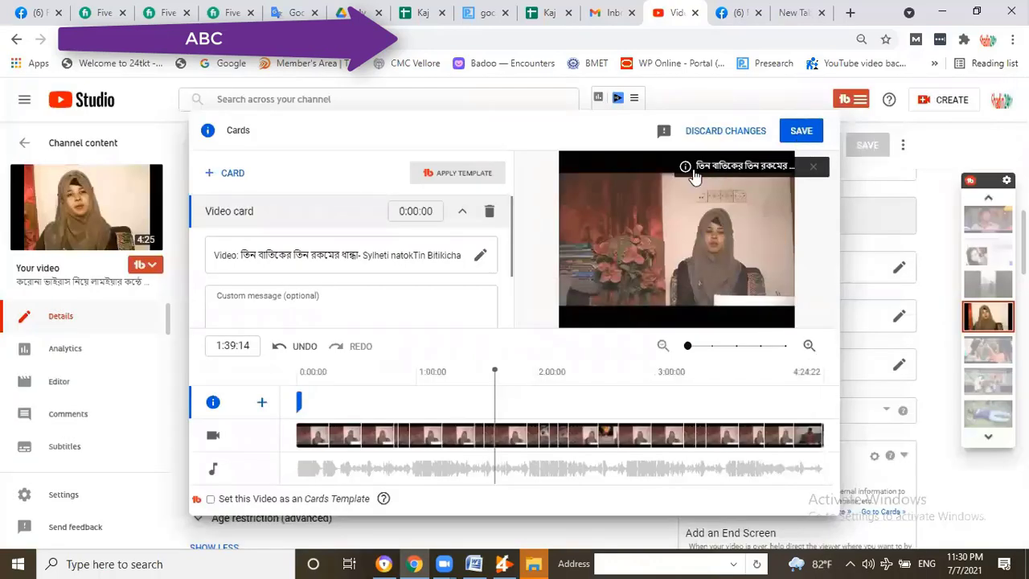
left_click(778, 136)
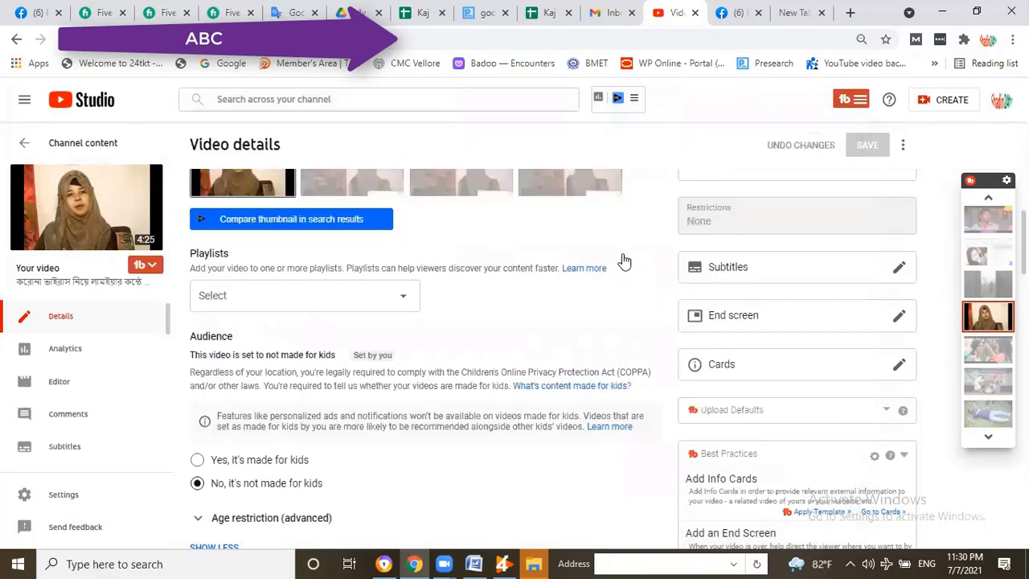
Review the video's description, thumbnail, audience, paid promotion and tag sections, including the SEO score and recommended tags.
scroll(525, 276, "up", 2)
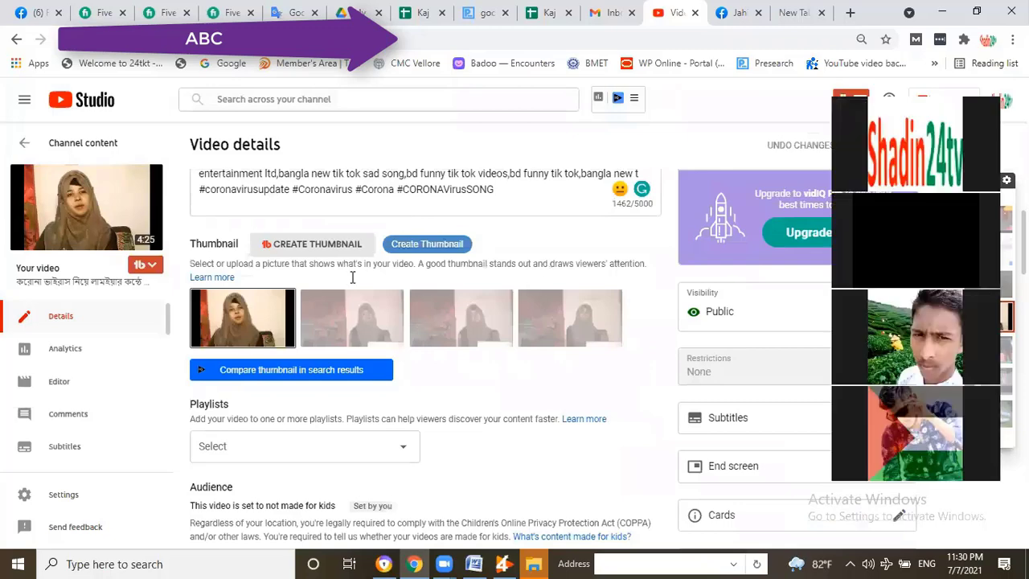
scroll(326, 375, "up", 3)
scroll(257, 375, "down", 7)
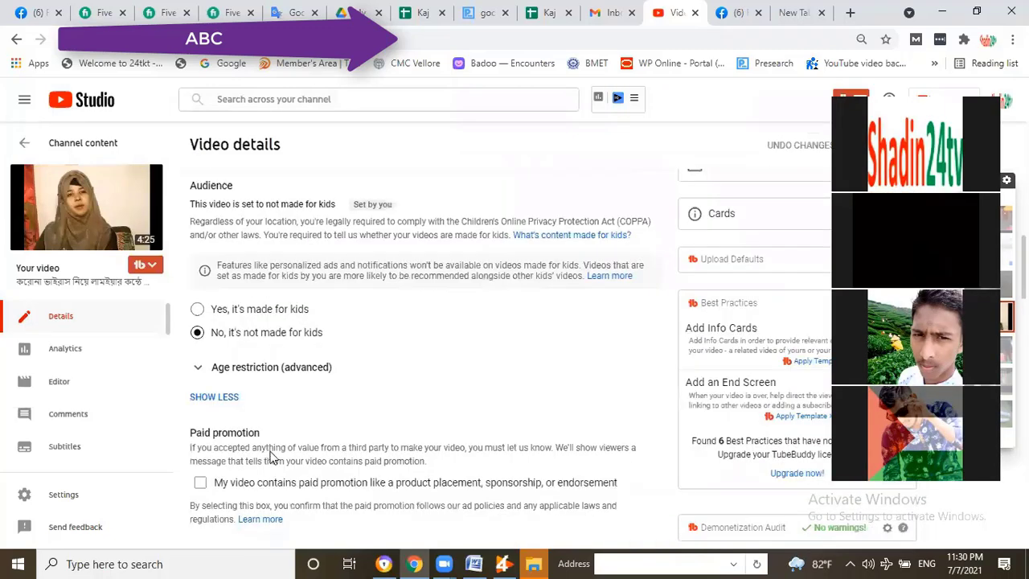
scroll(281, 398, "down", 4)
scroll(289, 390, "down", 1)
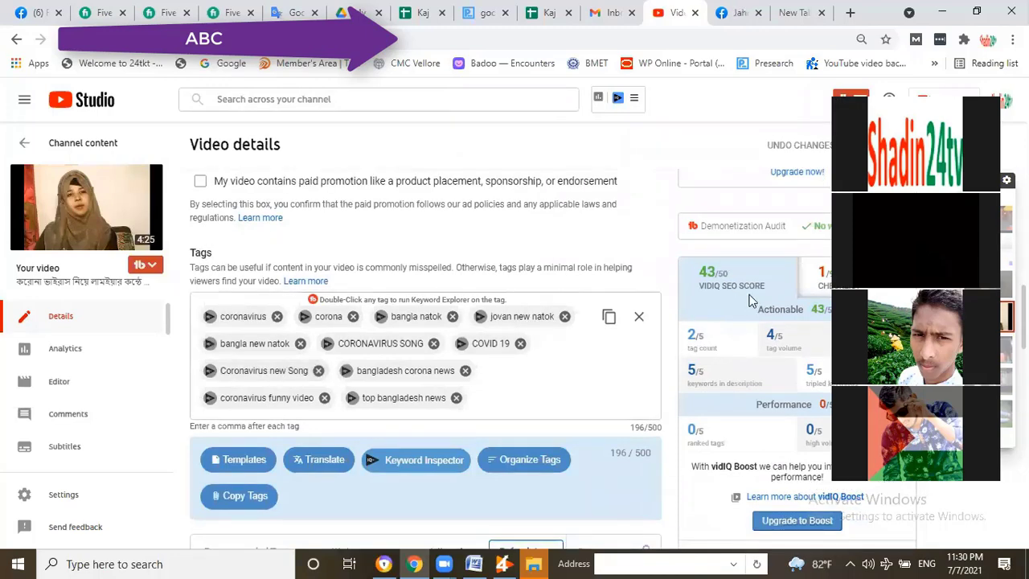
scroll(748, 299, "up", 2)
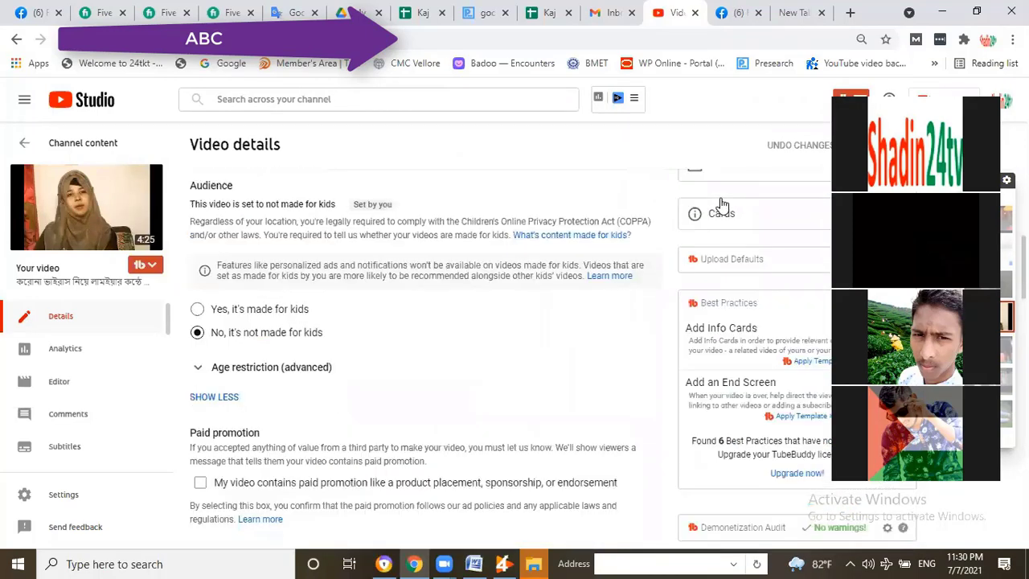
scroll(728, 297, "up", 2)
scroll(728, 297, "up", 1)
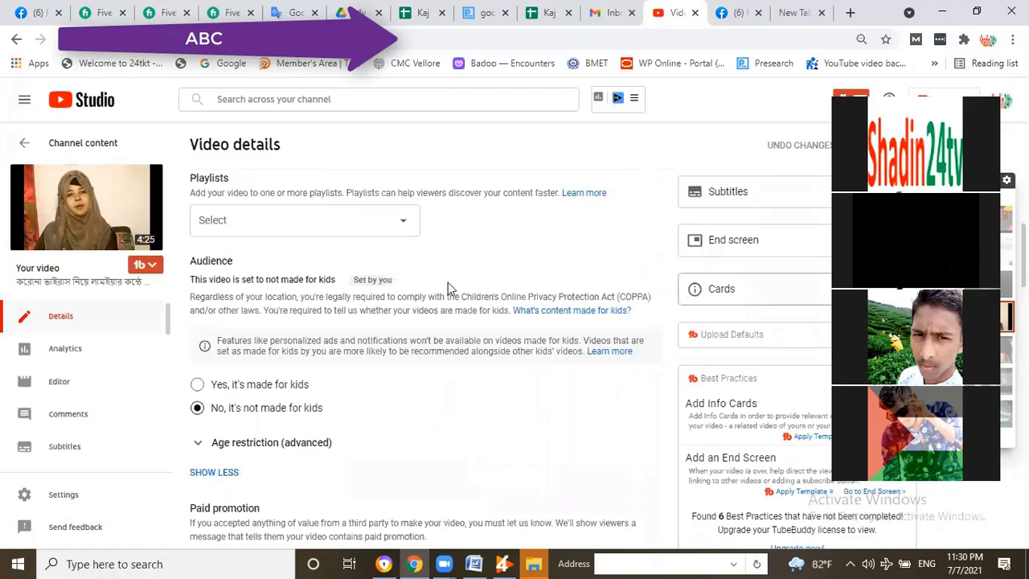
scroll(370, 285, "up", 4)
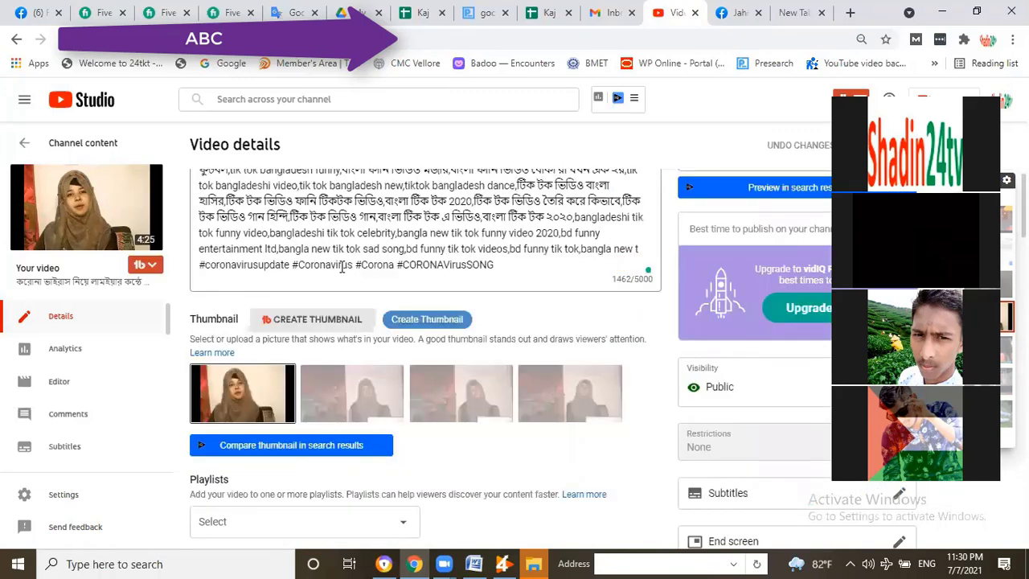
scroll(344, 275, "down", 1)
scroll(344, 275, "down", 6)
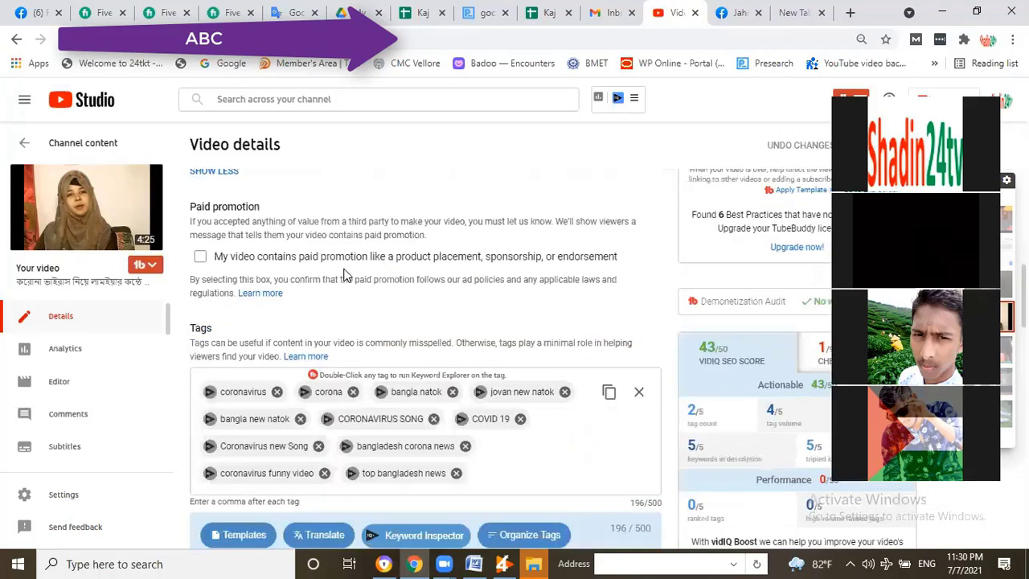
scroll(344, 275, "down", 4)
scroll(293, 347, "down", 3)
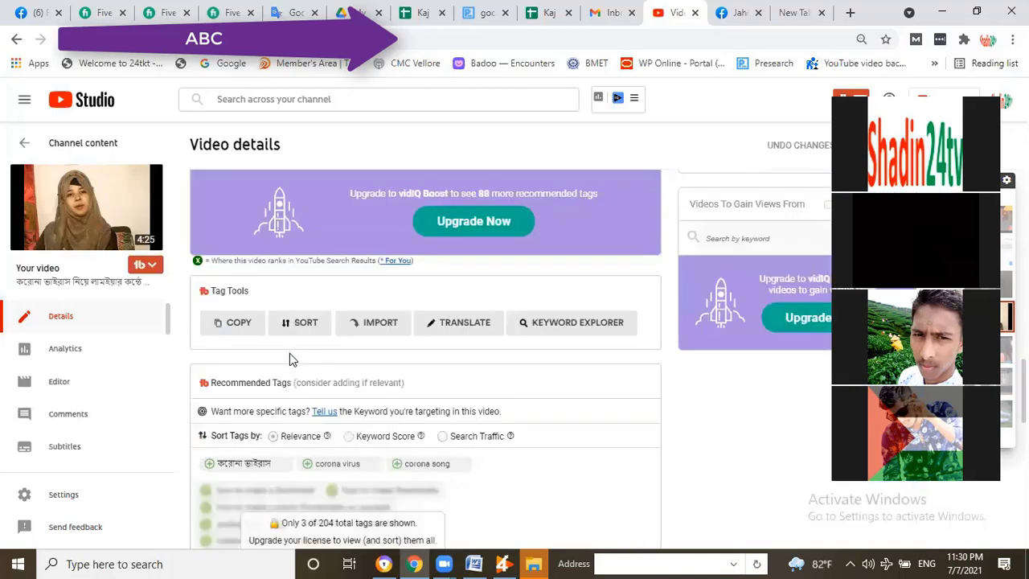
Set the video language to Armenian in the language and captions certification section.
scroll(291, 352, "down", 3)
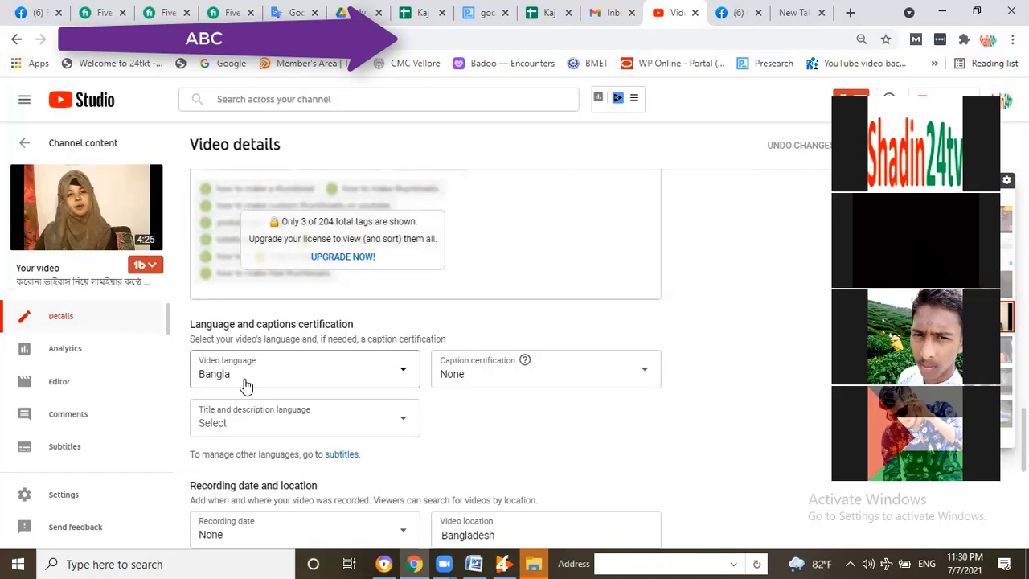
left_click(247, 386)
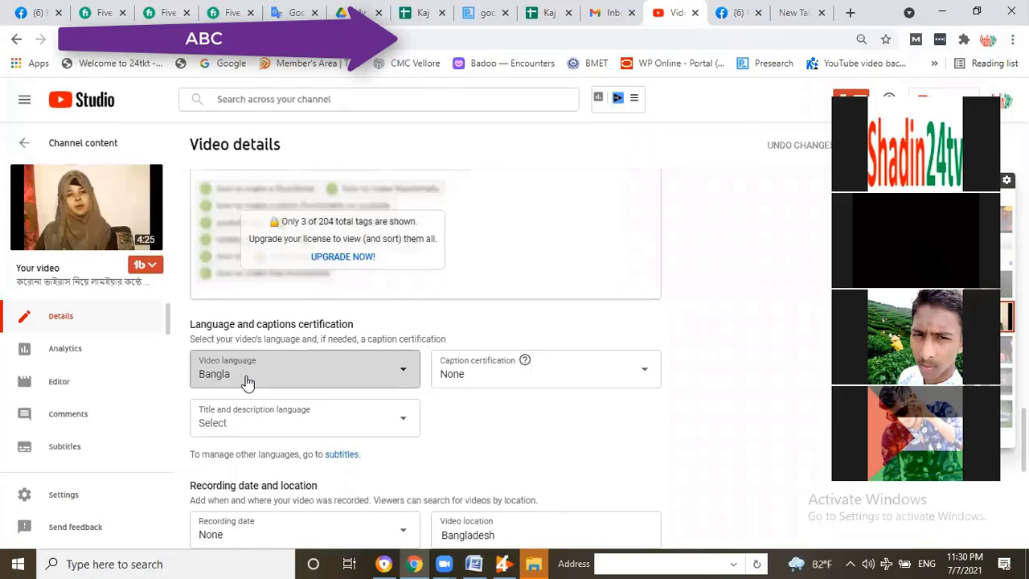
scroll(265, 281, "down", 3)
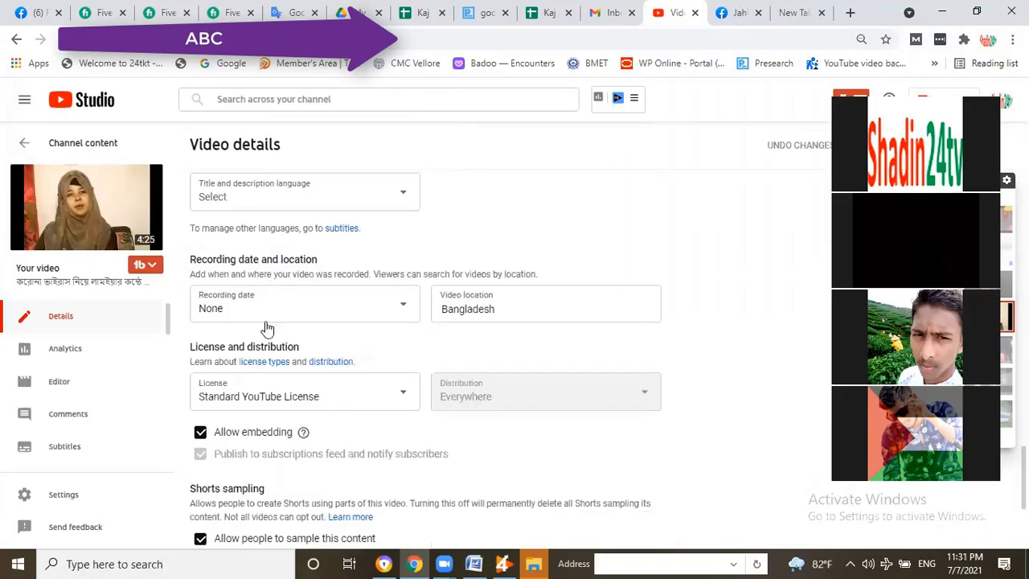
scroll(261, 310, "up", 2)
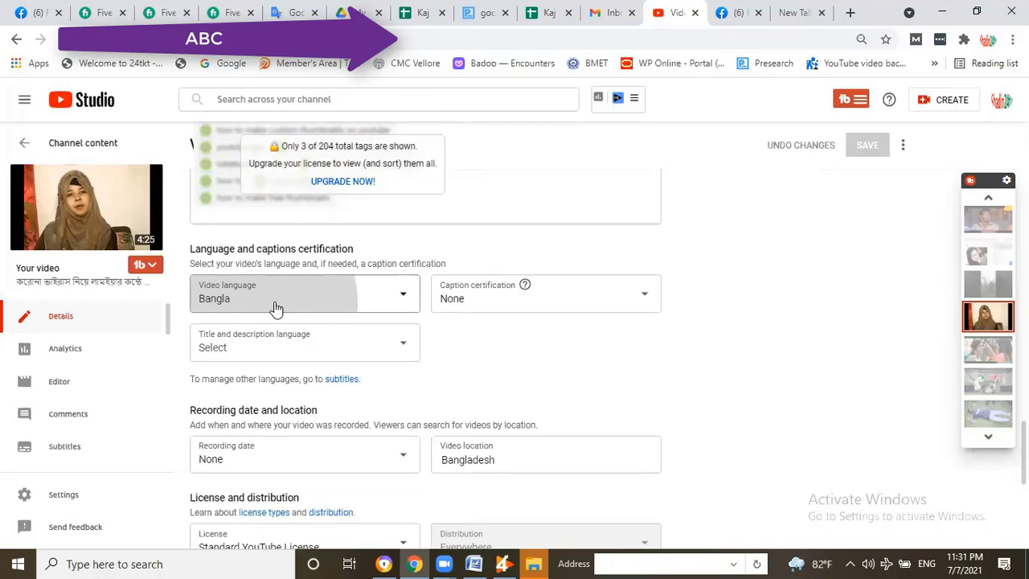
left_click(269, 317)
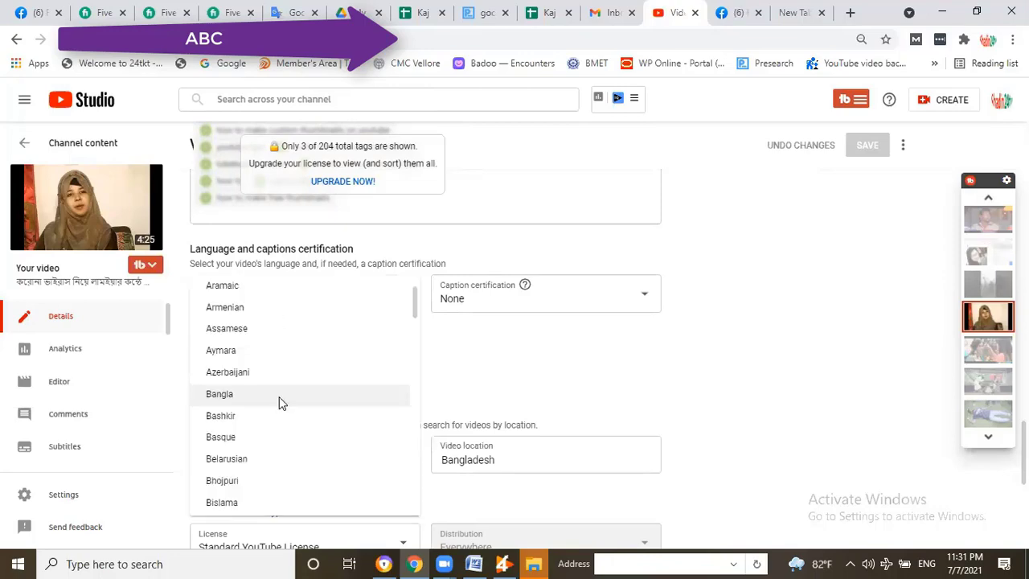
left_click(310, 307)
scroll(310, 310, "up", 4)
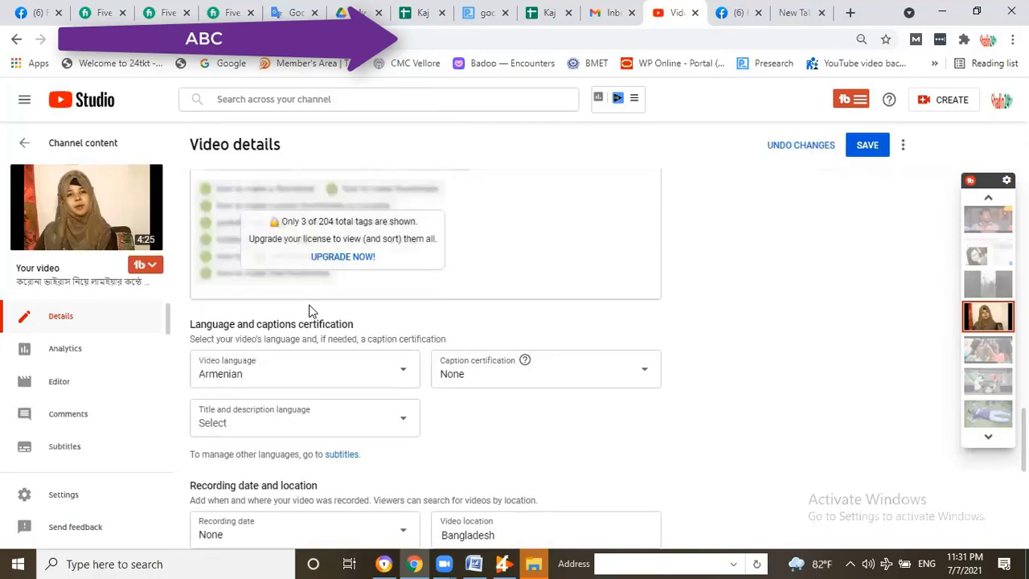
Look through the available video languages as far as the English variants, and close the list without choosing one.
left_click(295, 383)
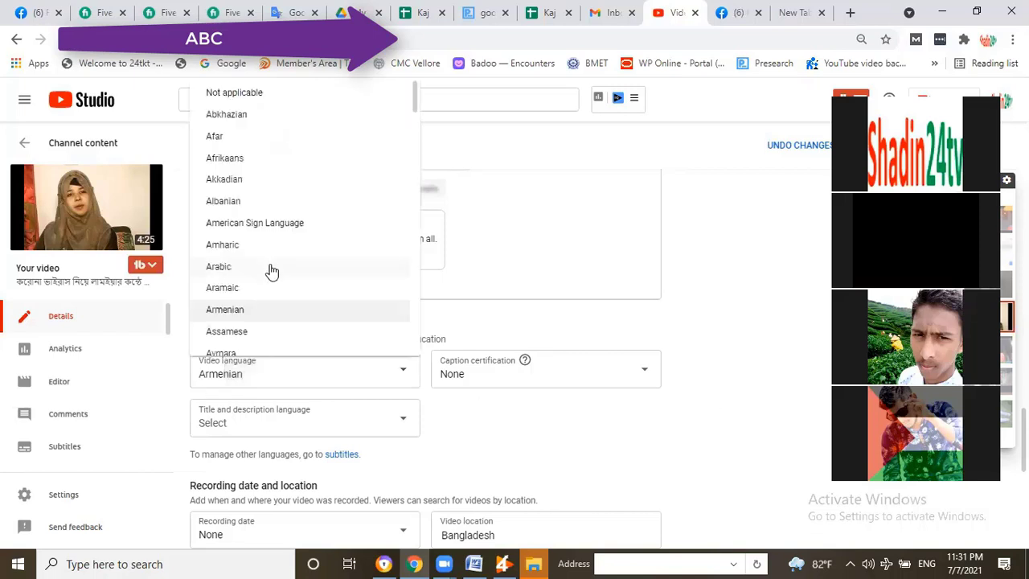
scroll(270, 269, "down", 2)
scroll(235, 251, "down", 2)
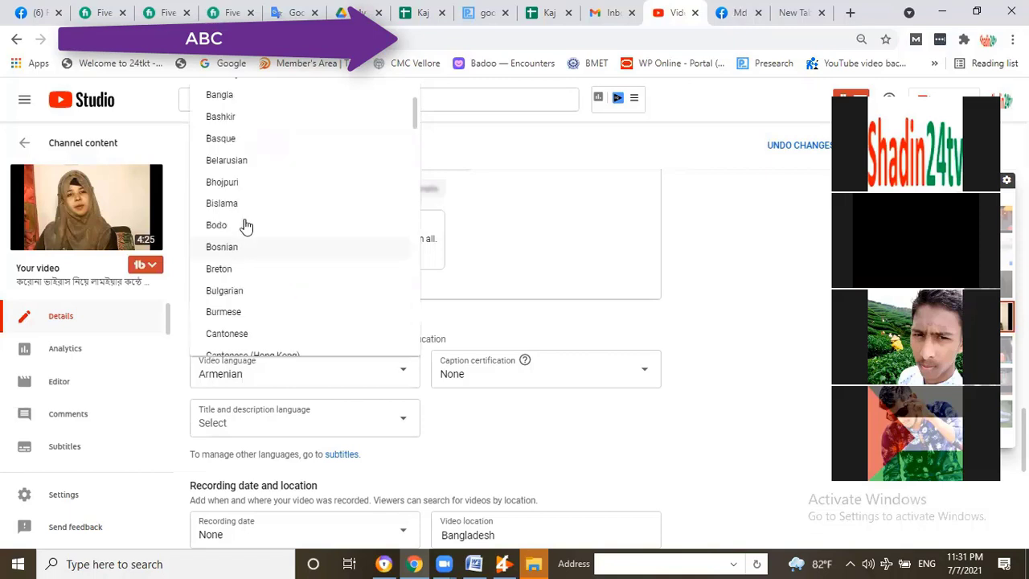
scroll(246, 273, "down", 2)
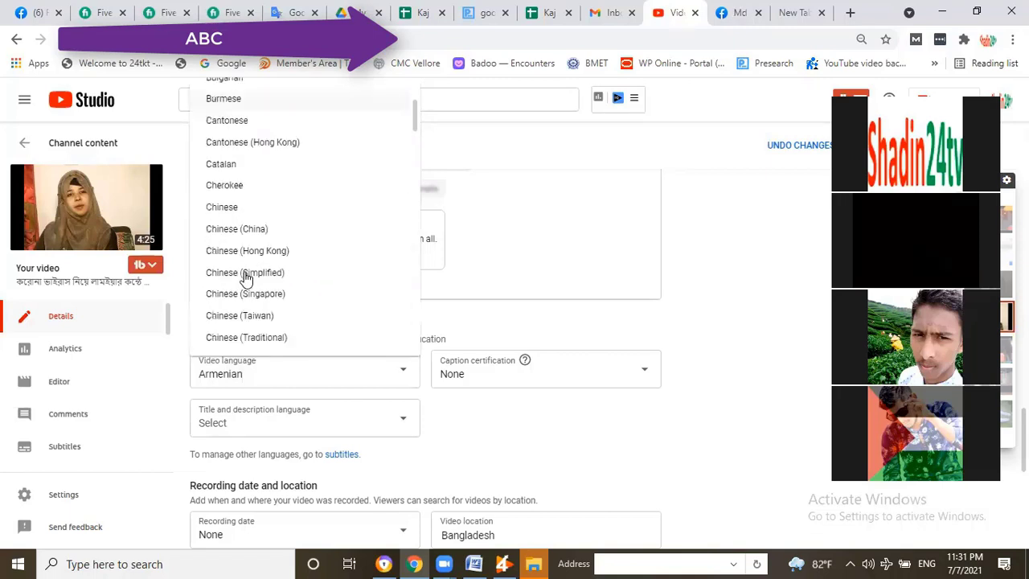
scroll(270, 249, "down", 2)
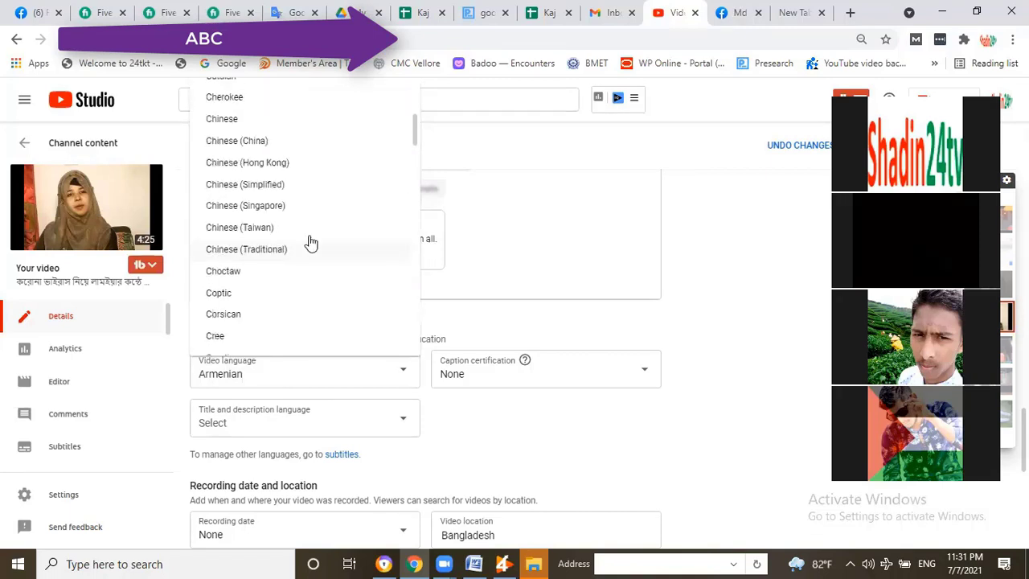
scroll(291, 247, "down", 2)
scroll(286, 254, "down", 2)
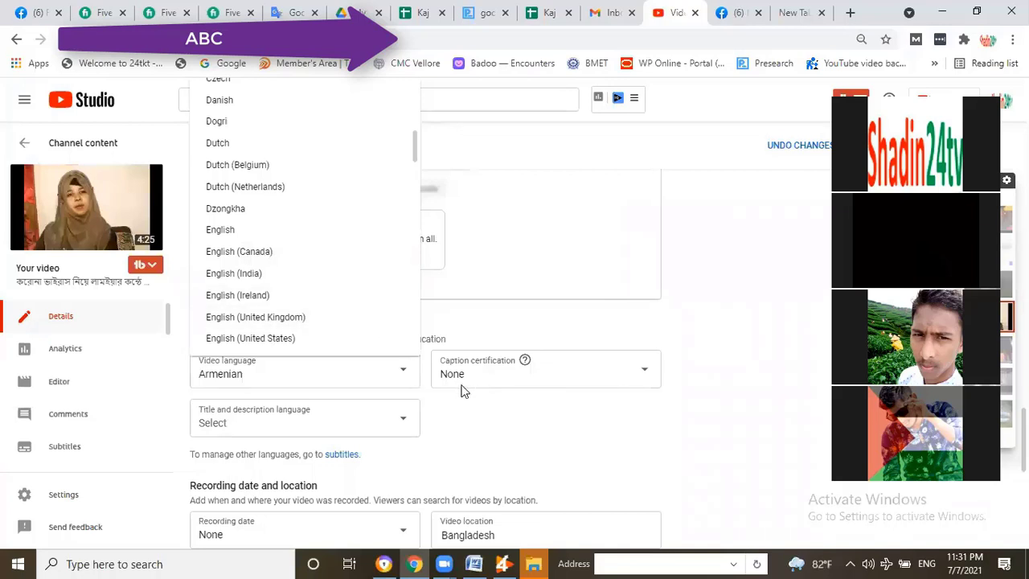
left_click(486, 536)
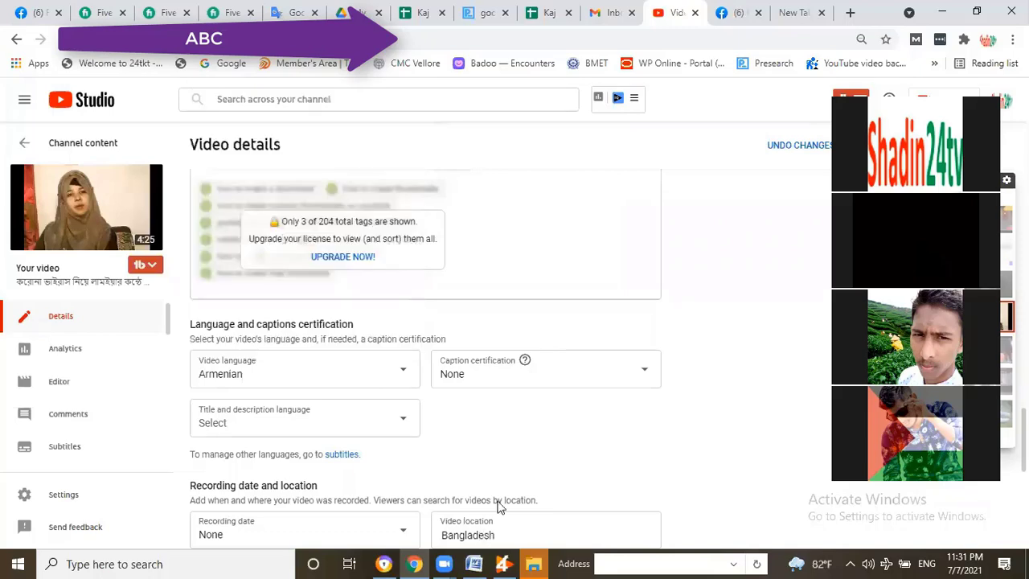
Set the video location to USA in the recording date and location section.
scroll(478, 534, "down", 1)
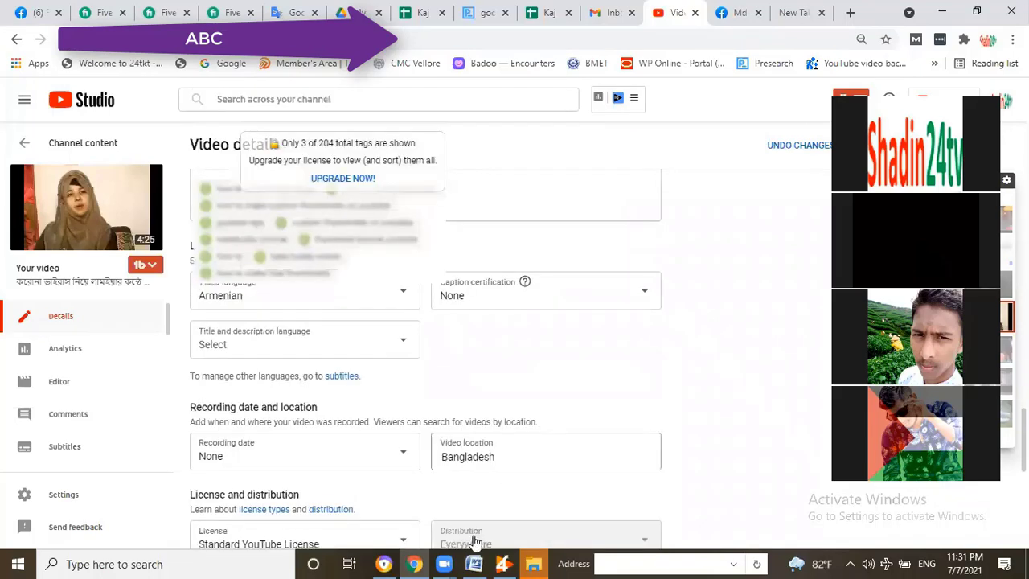
scroll(476, 483, "down", 3)
scroll(468, 434, "down", 1)
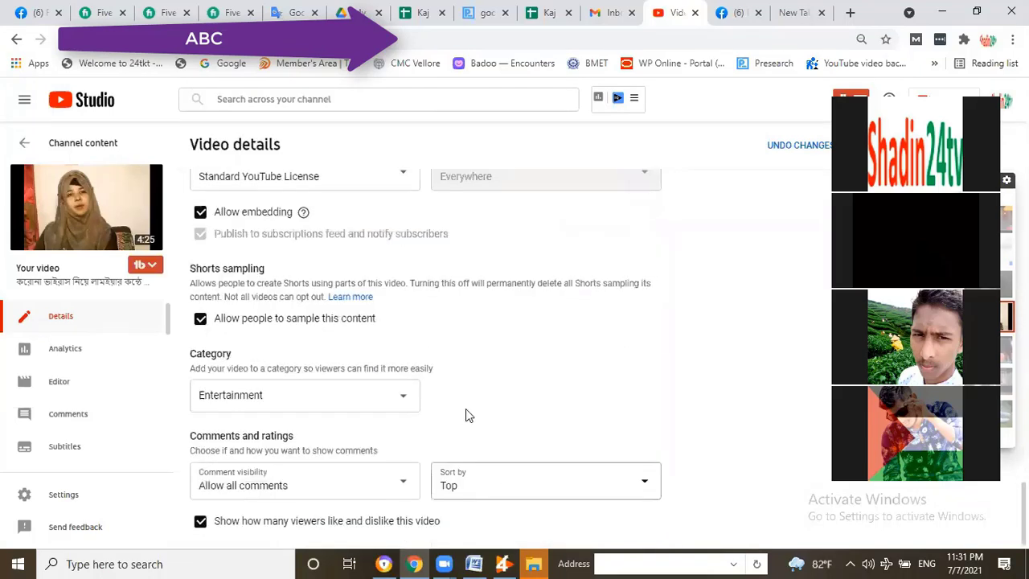
scroll(478, 258, "up", 2)
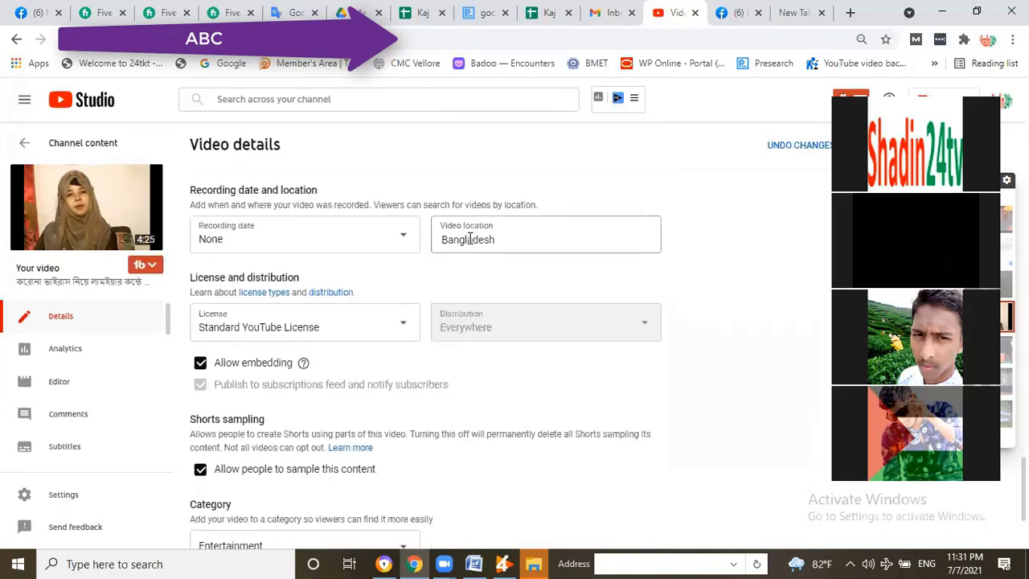
double_click(471, 239)
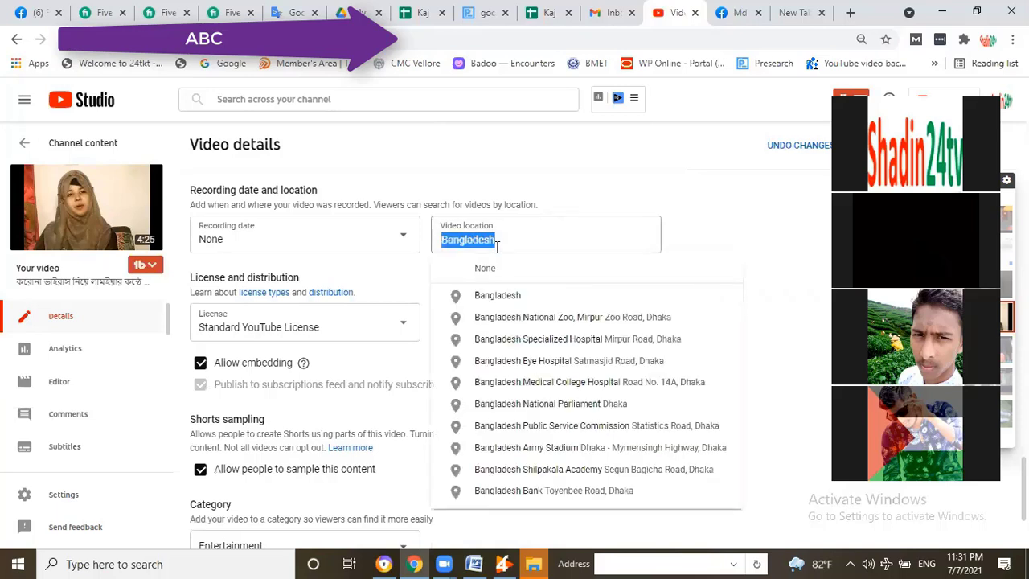
type("usa")
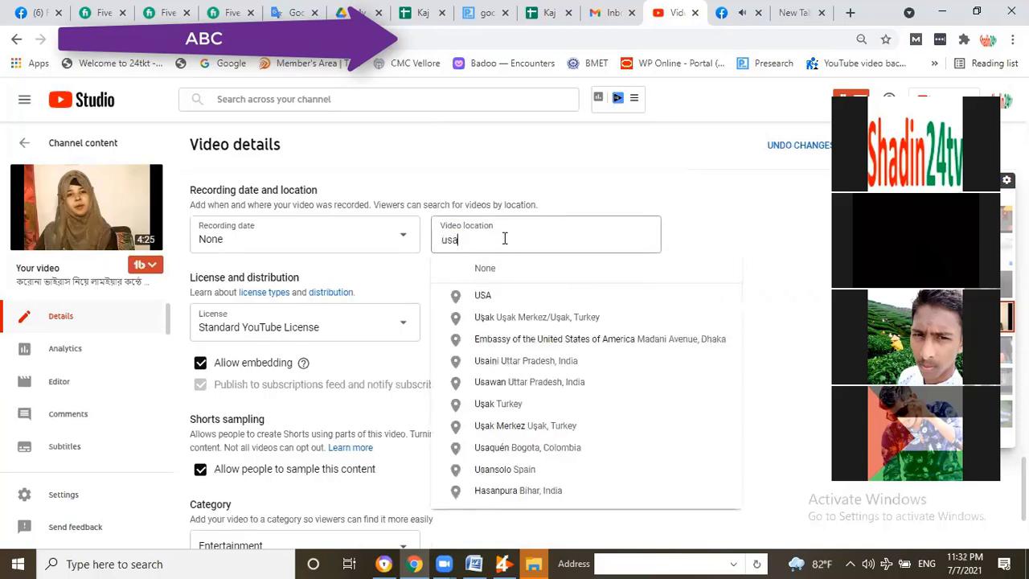
left_click(487, 296)
scroll(500, 287, "up", 2)
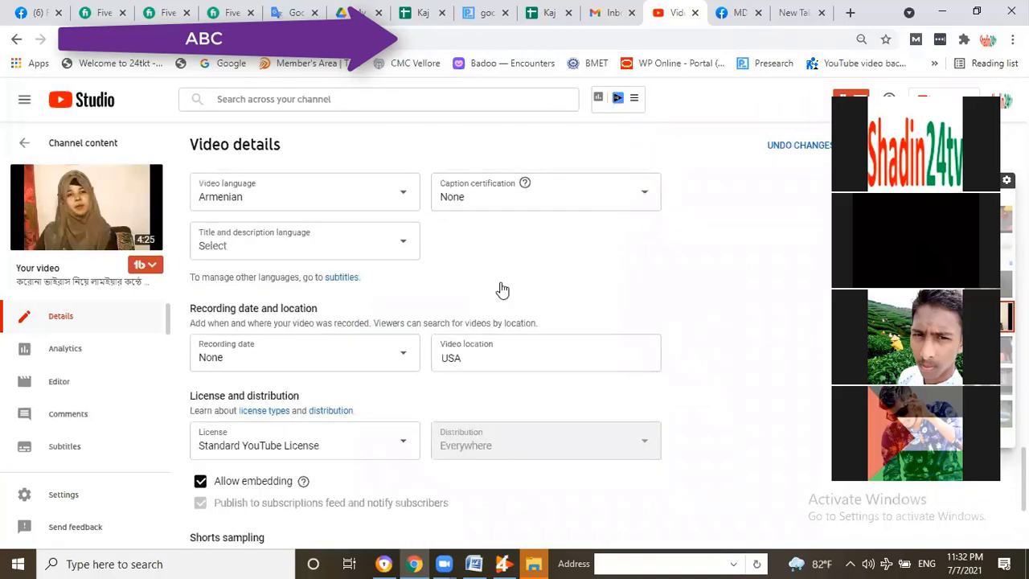
scroll(281, 386, "up", 1)
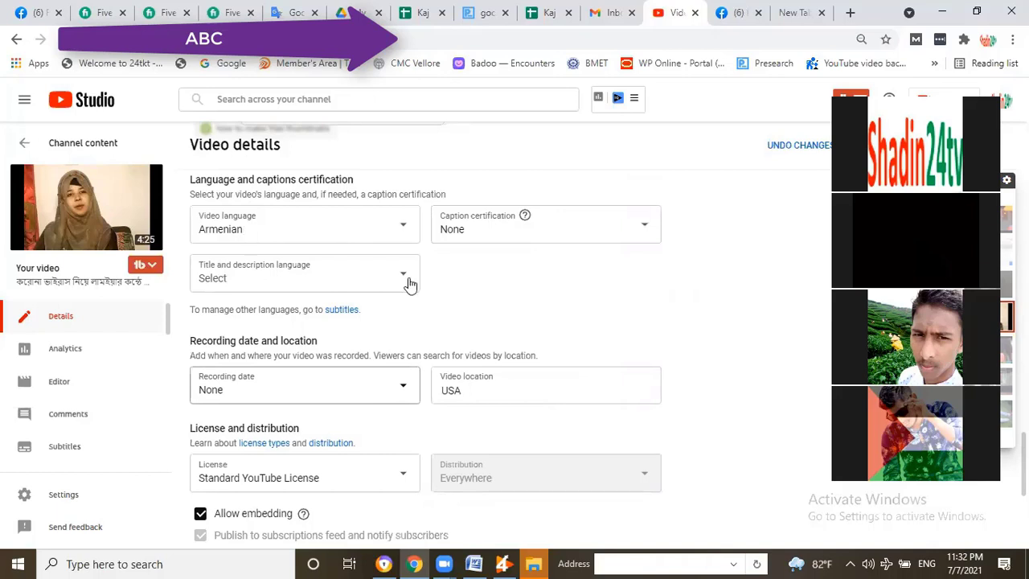
Close the recording date calendar without choosing a date and save the changes to the video details.
key("Return")
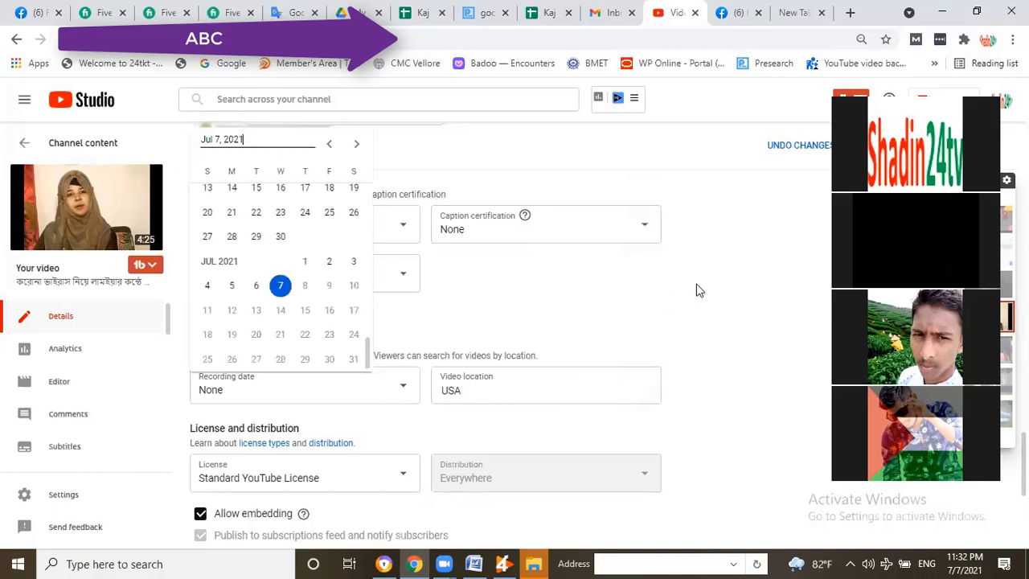
left_click(865, 149)
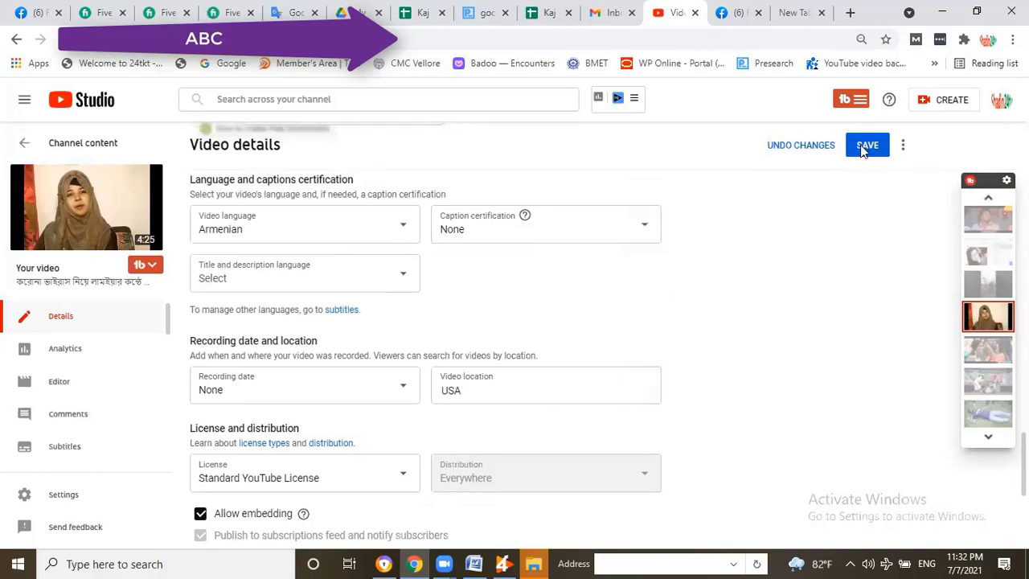
left_click(865, 149)
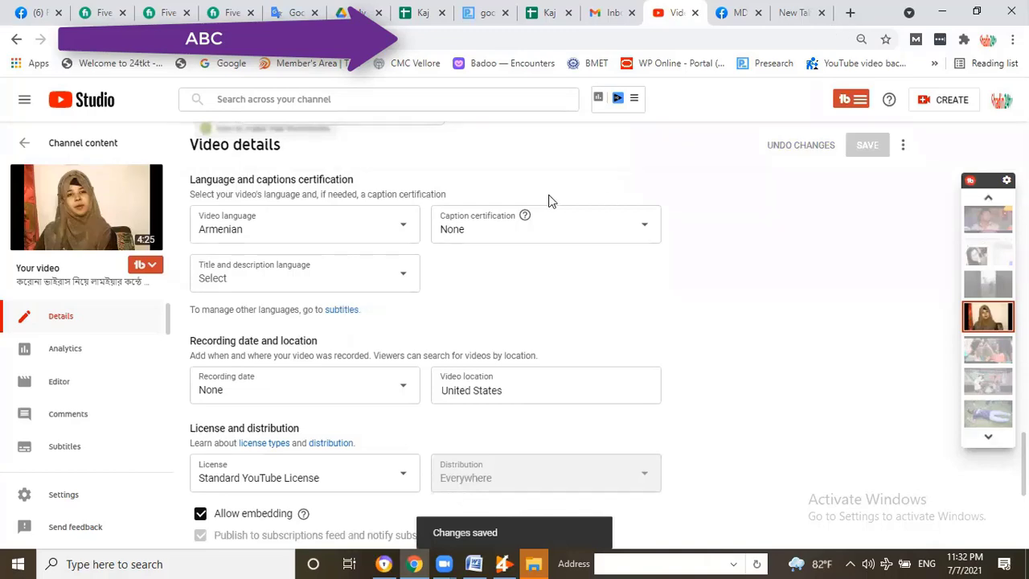
scroll(546, 199, "up", 4)
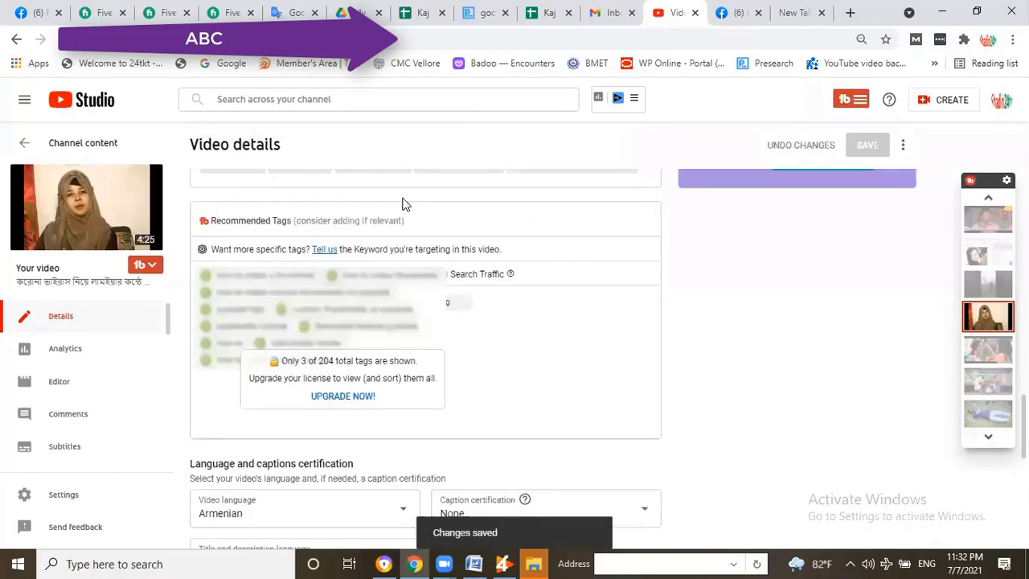
scroll(449, 226, "up", 3)
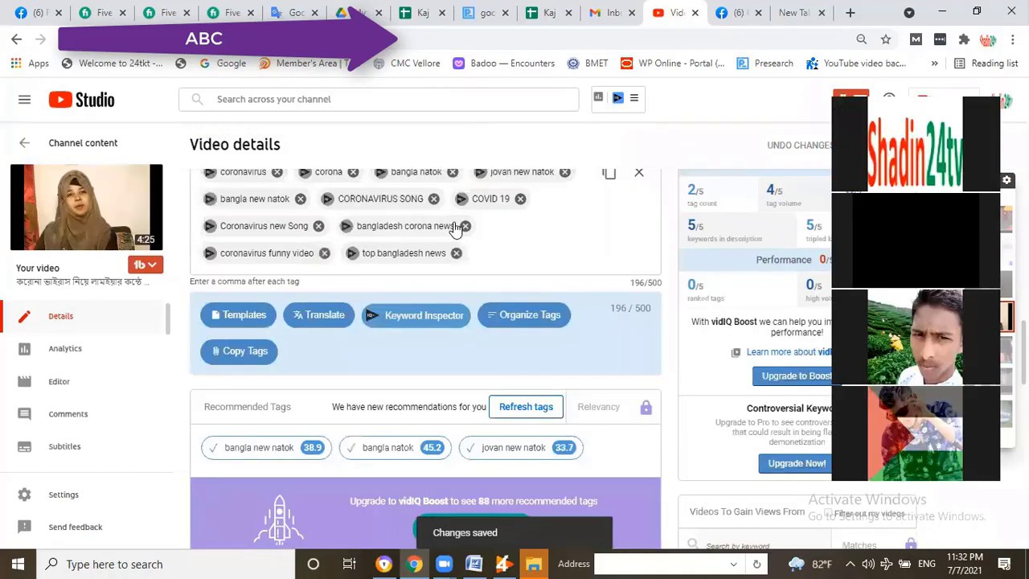
scroll(764, 65, "up", 5)
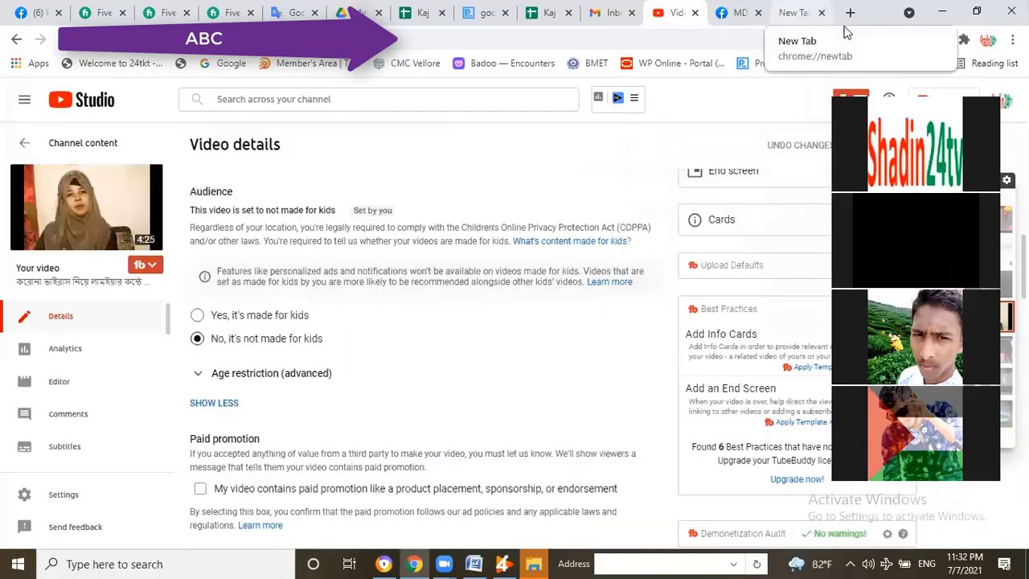
Open Google Drive in the empty browser tab and create a blank Google Sheets spreadsheet in My Drive.
left_click(797, 13)
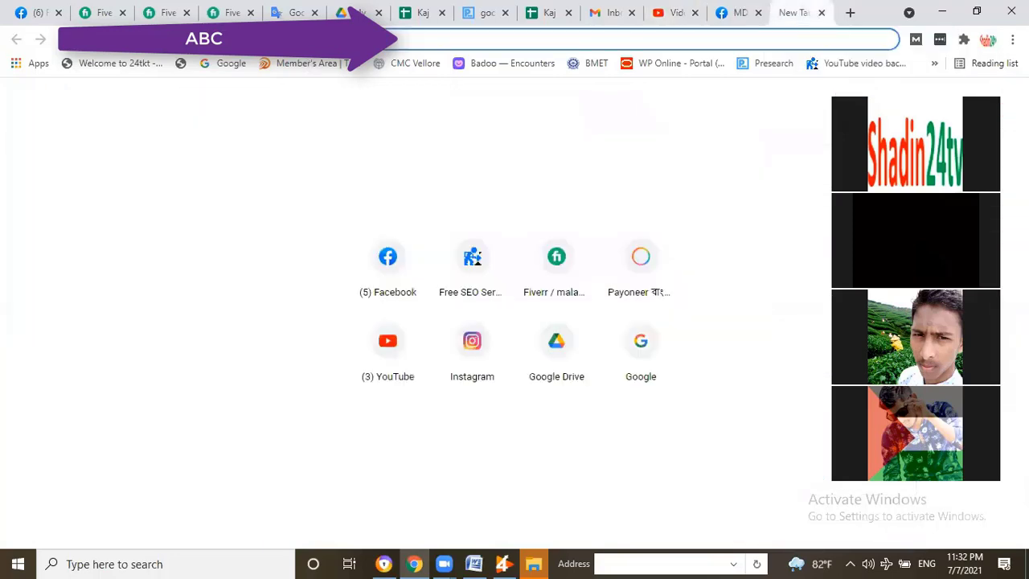
type("vid")
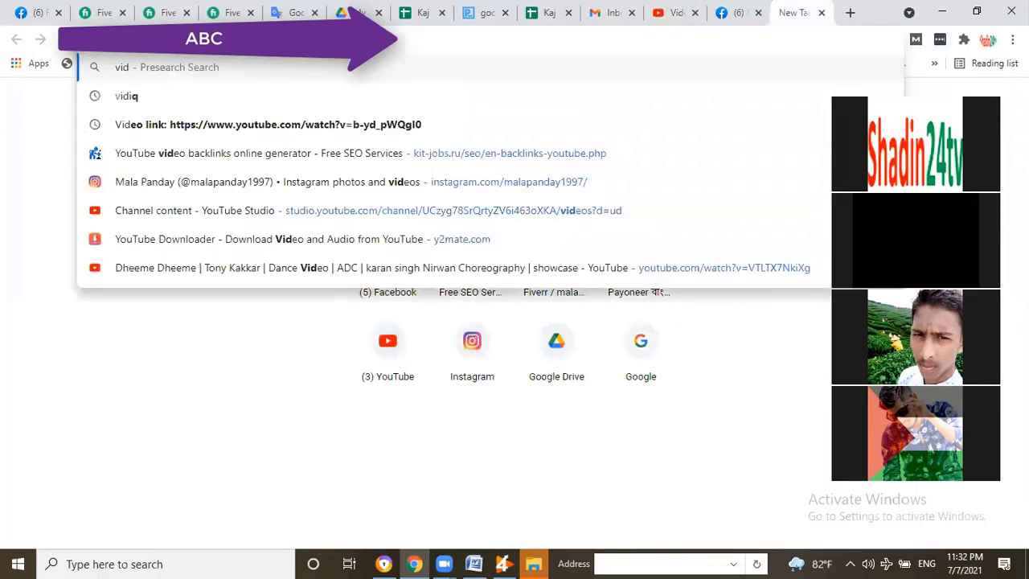
key("BackSpace")
key("BackSpace")
key("BackSpace")
type("dr")
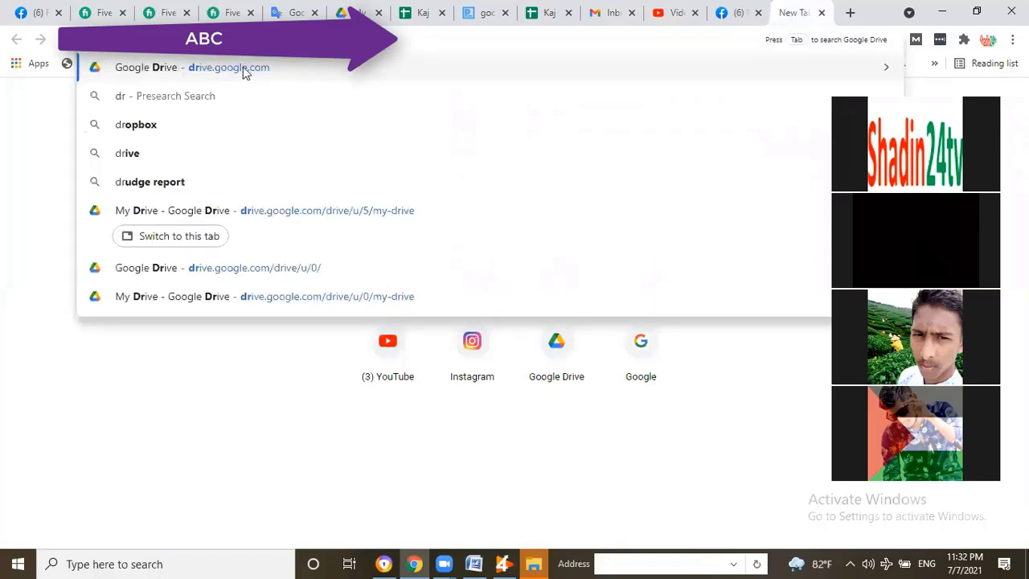
left_click(574, 69)
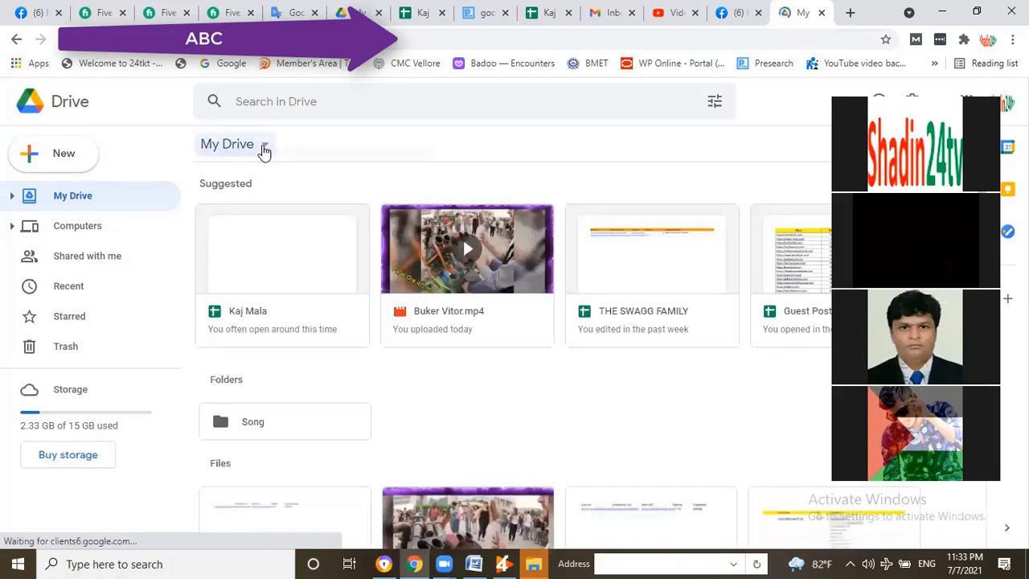
left_click(267, 156)
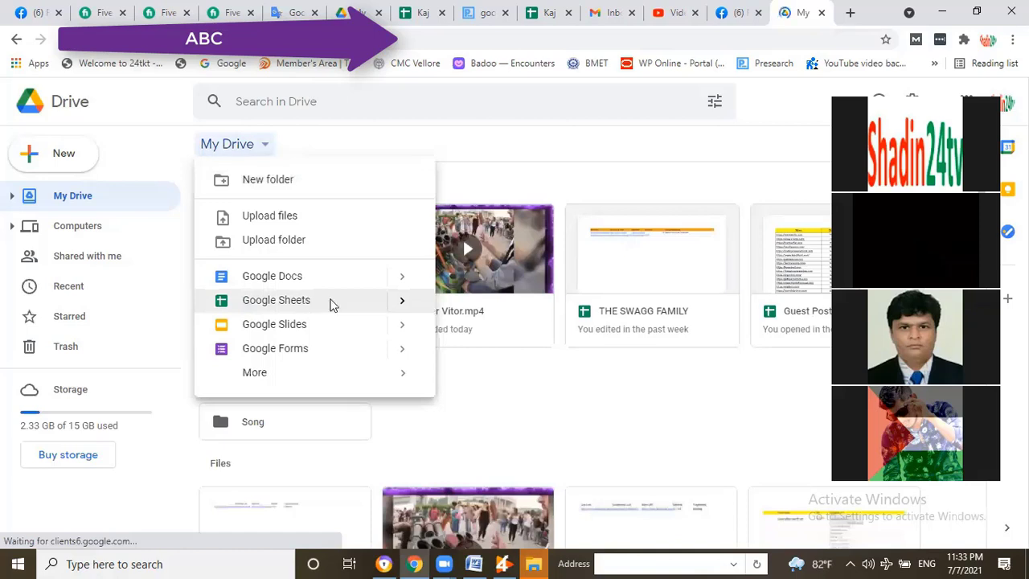
left_click(331, 302)
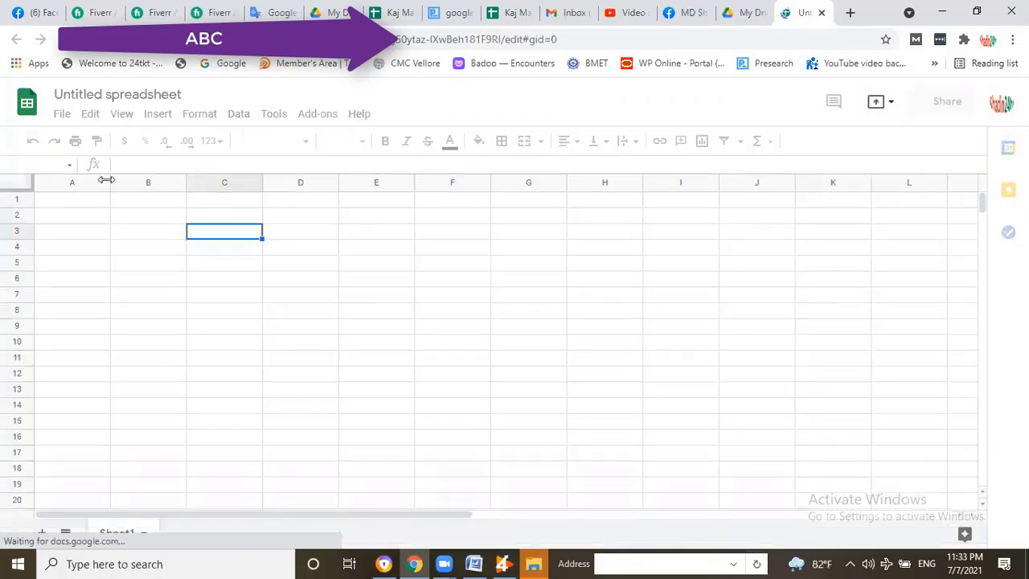
Widen column A and enter the heading "Title & descrpition" in cell A1.
left_click_drag(109, 180, 162, 189)
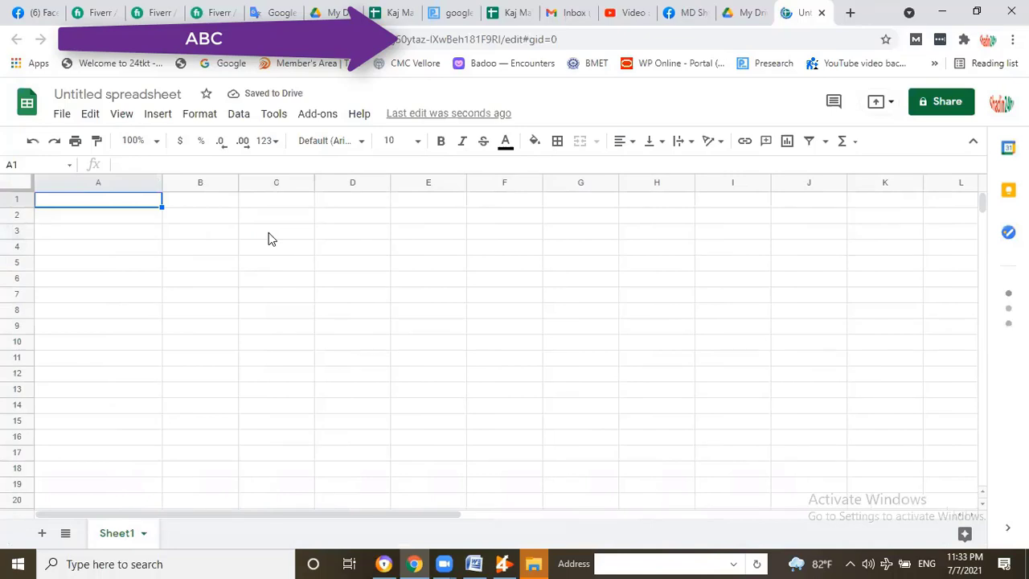
type("T")
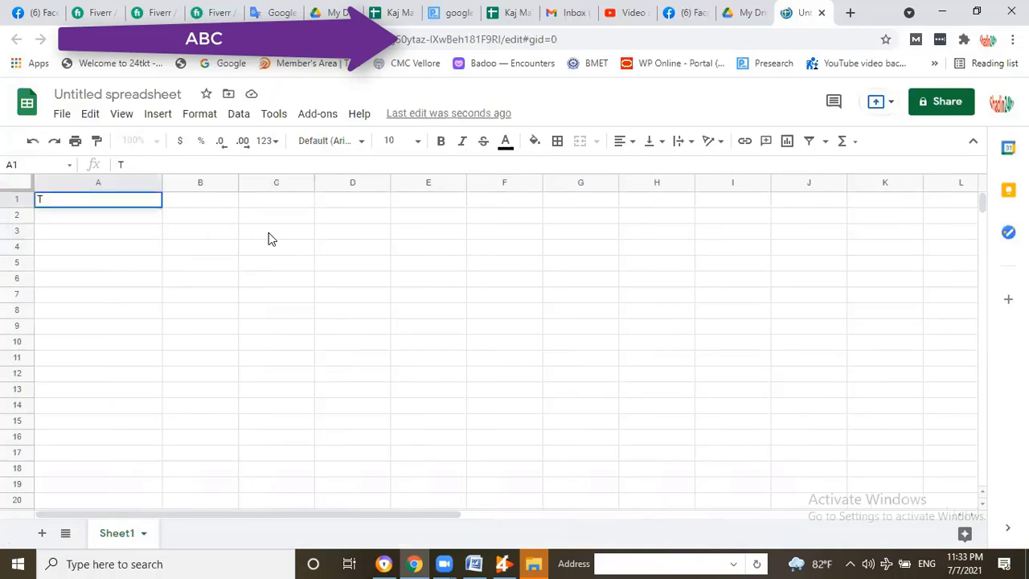
type("itle & des")
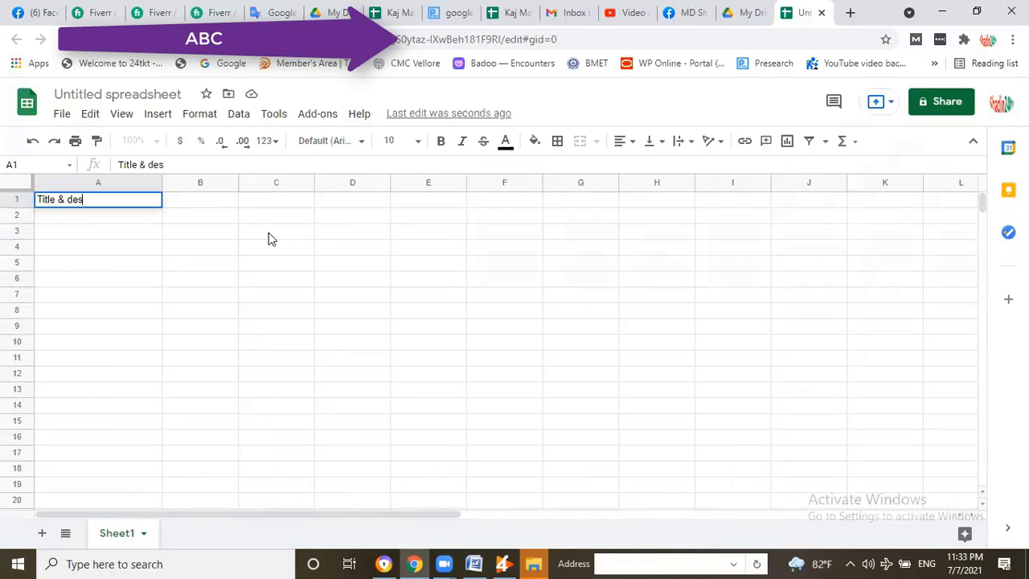
type("crpition")
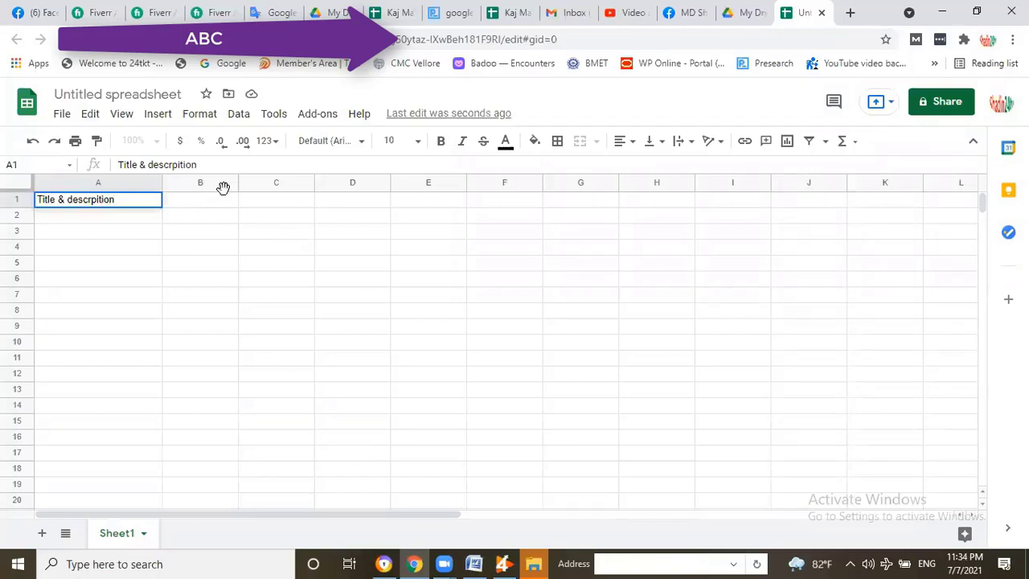
key("Tab")
Widen column B and enter the heading "Hash tag" in cell B1.
left_click_drag(241, 183, 228, 209)
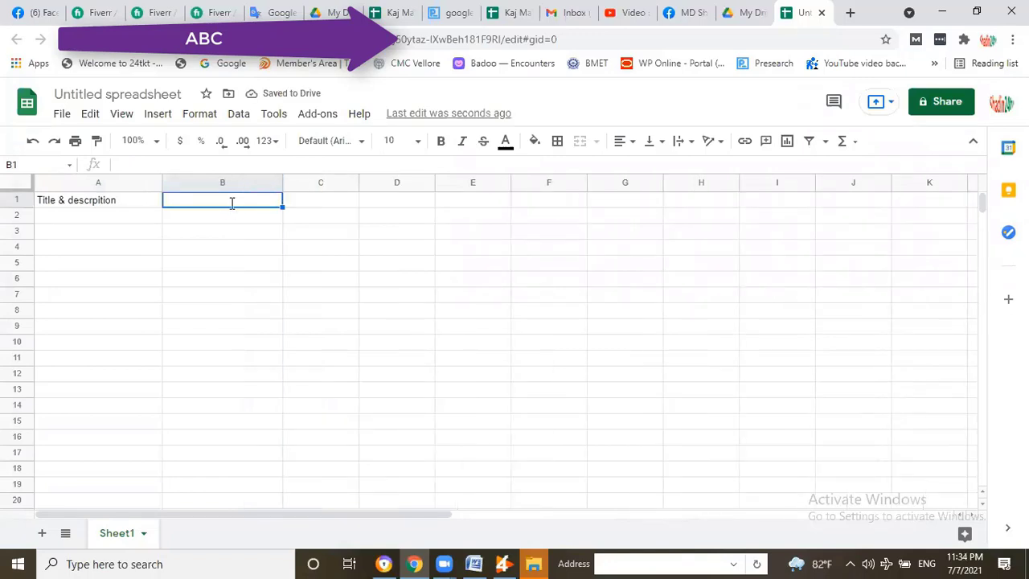
type("Has")
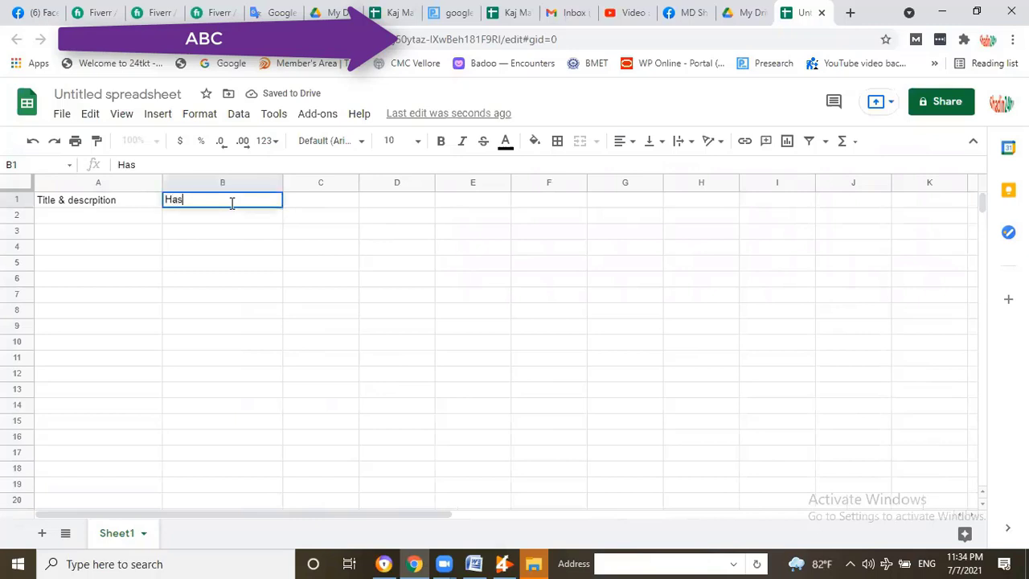
type("h")
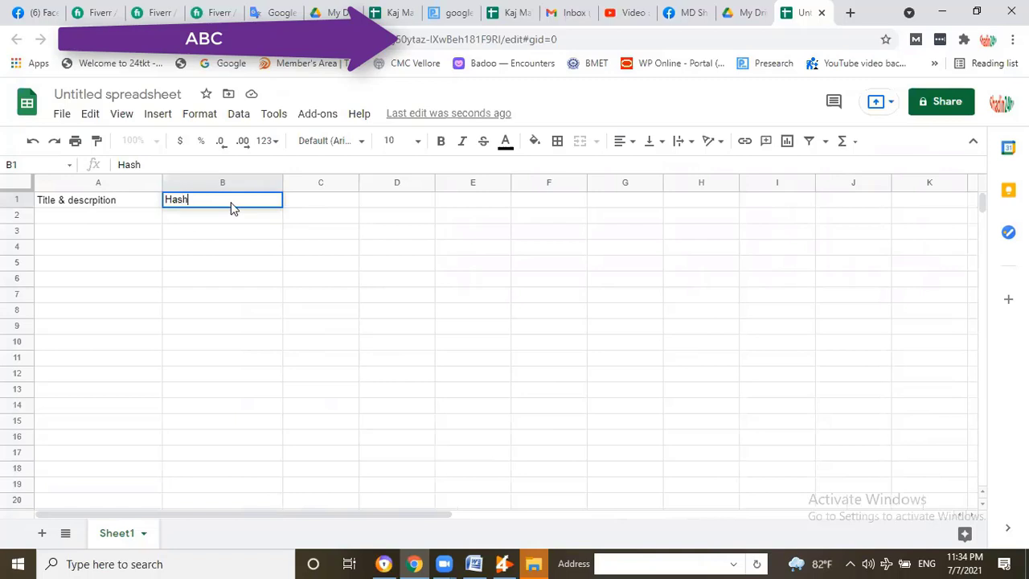
key("Tab")
left_click(231, 207)
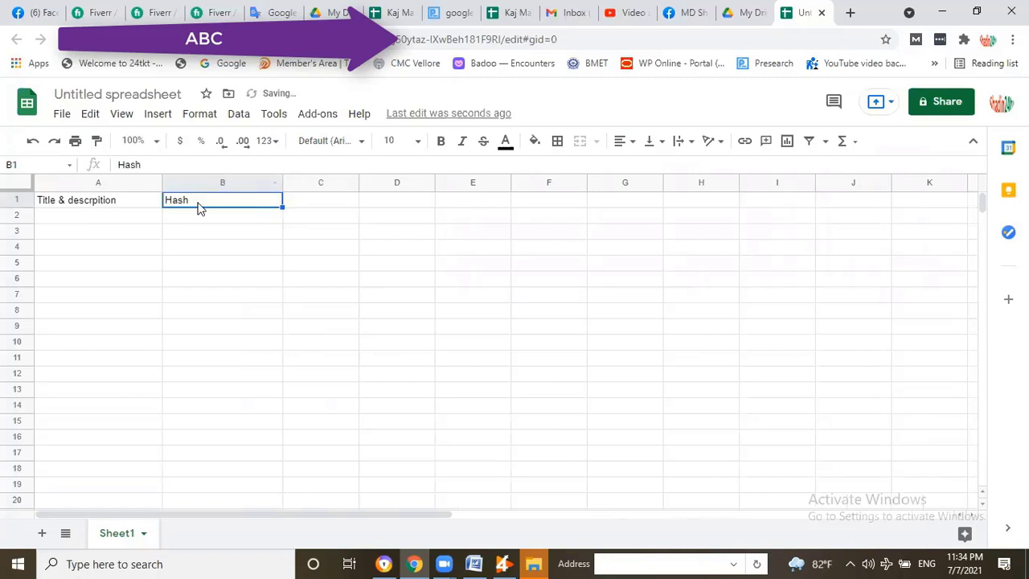
left_click(171, 161)
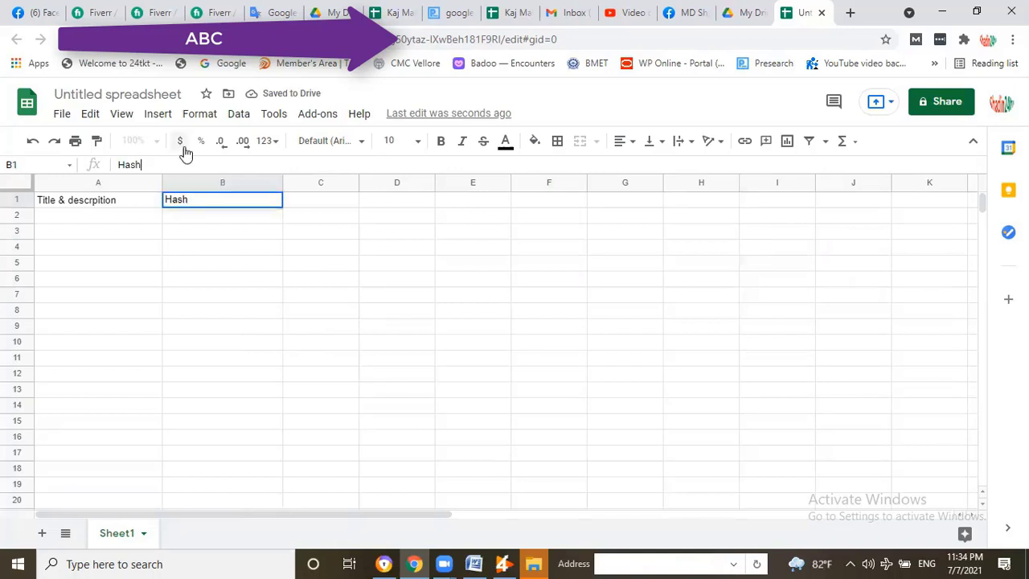
type("tag")
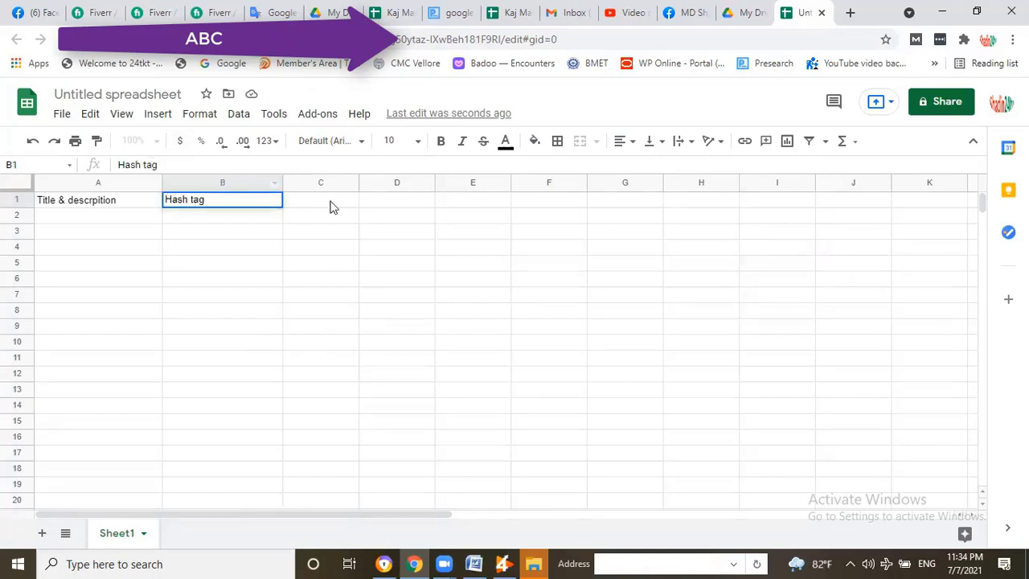
key("Tab")
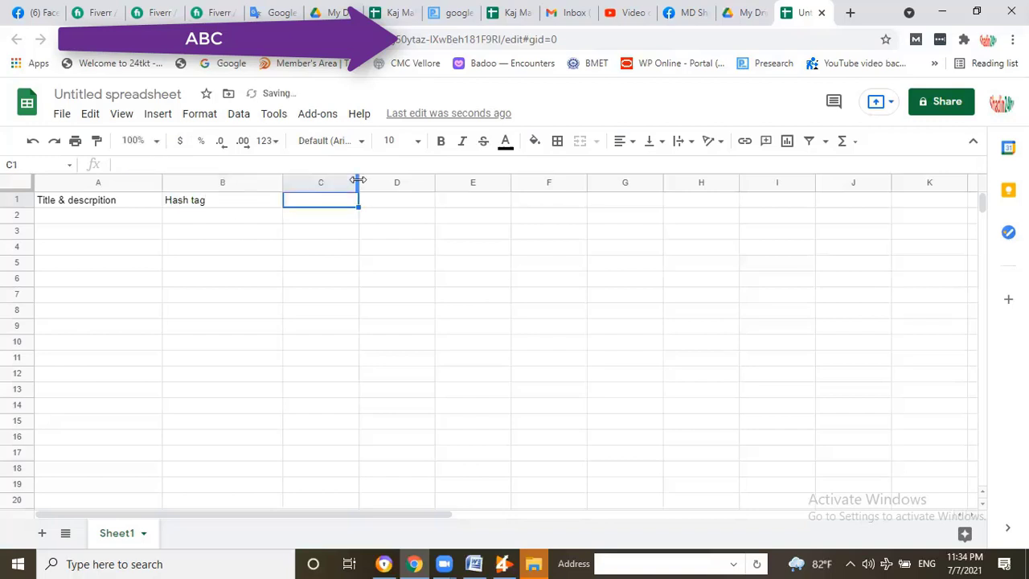
Widen column C and enter the heading "Tag" in cell C1.
left_click_drag(394, 183, 329, 208)
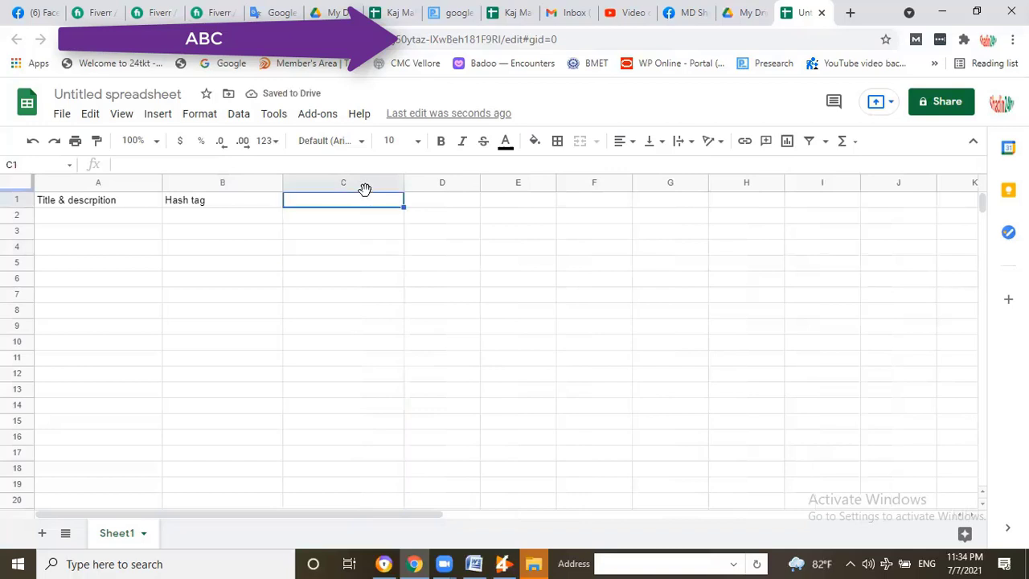
type("Ta")
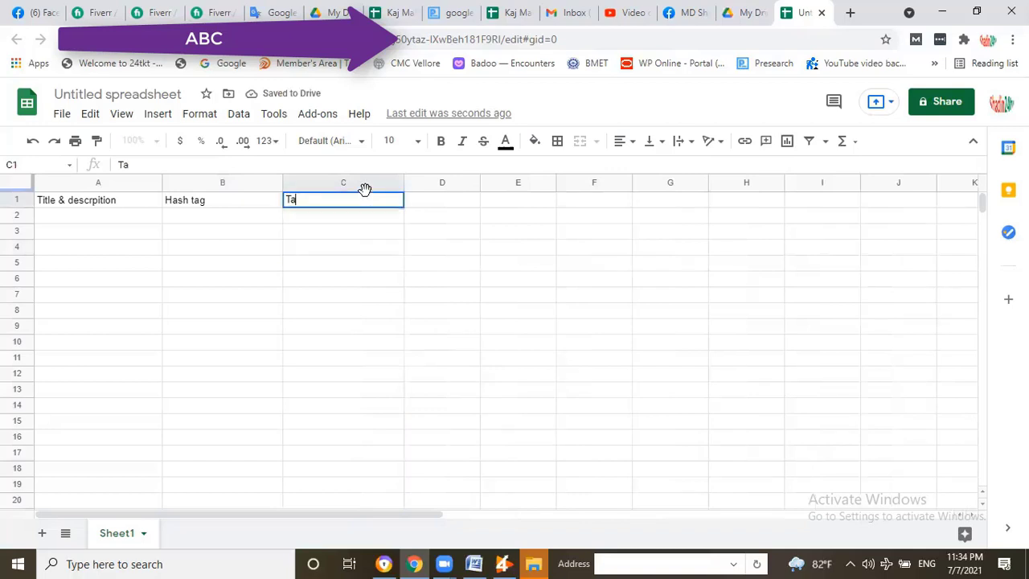
type("g")
key("Tab")
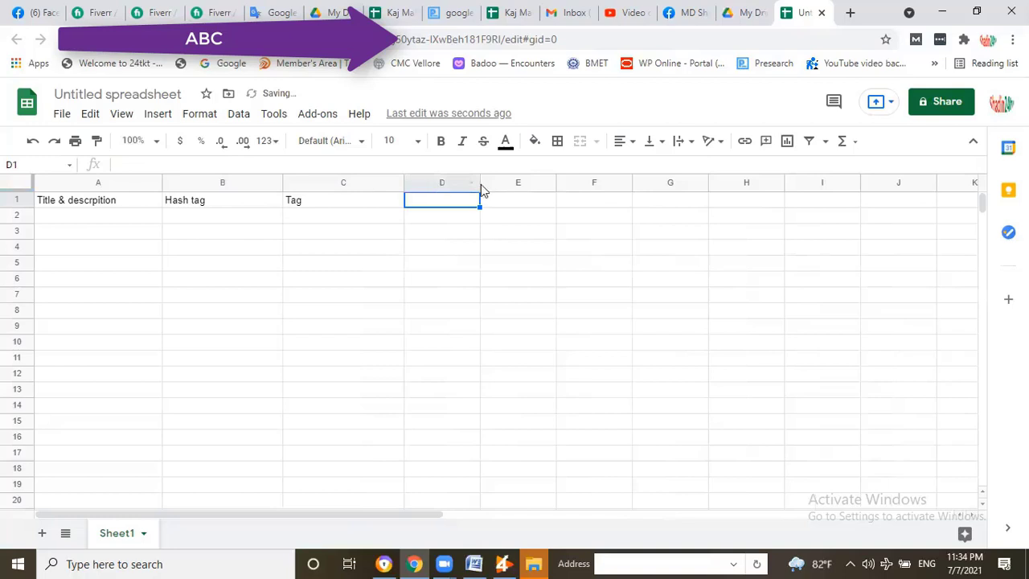
Widen column D and enter the heading "SEO Score" in cell D1.
left_click_drag(479, 185, 514, 184)
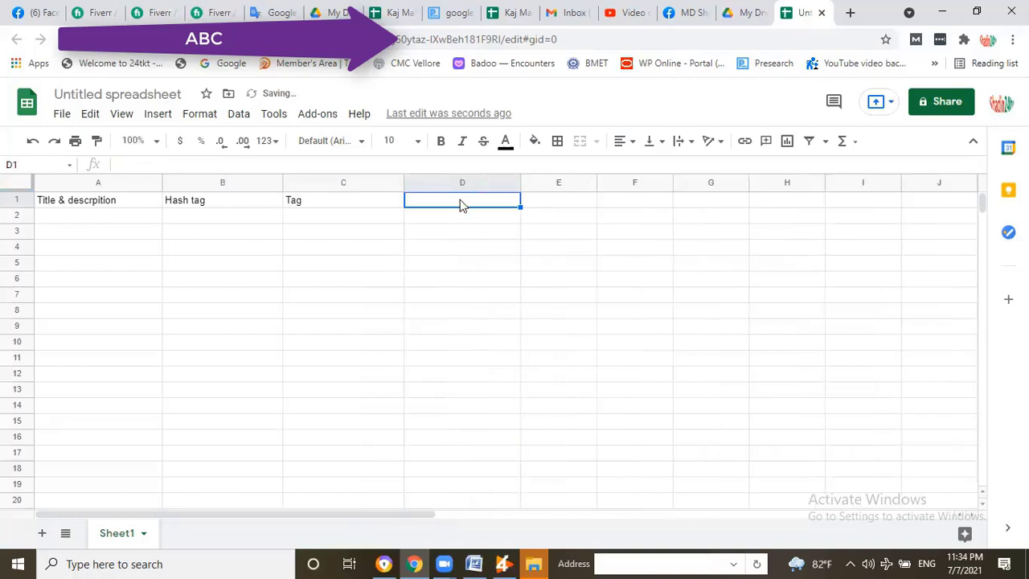
type("SE")
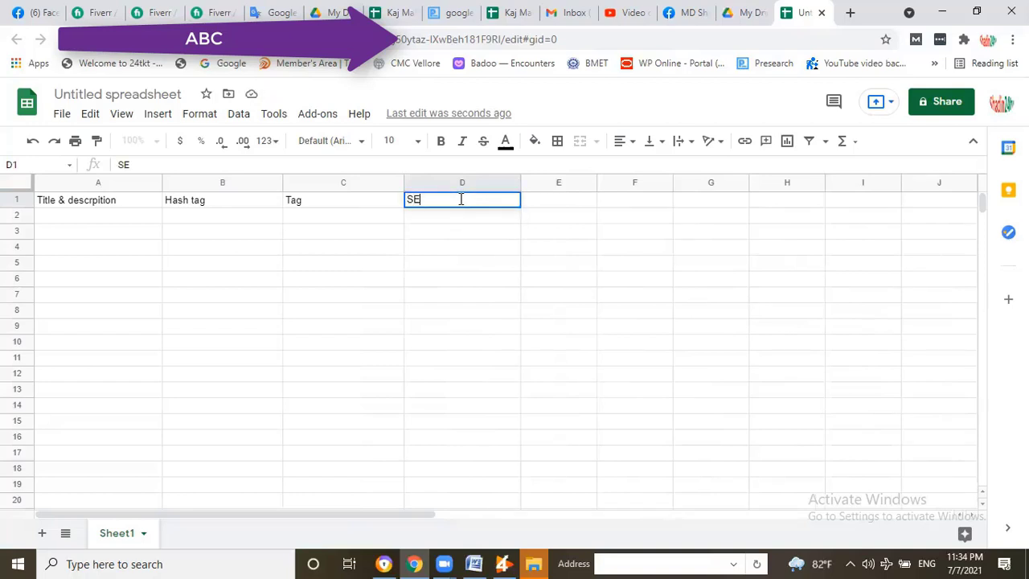
type("O Score")
key("Tab")
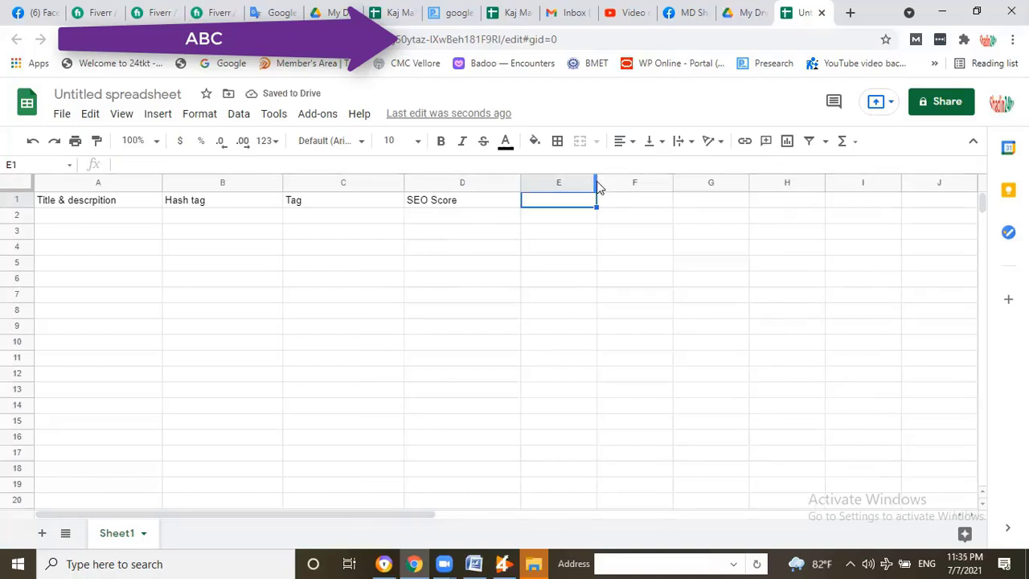
Widen column E and enter the heading "End screen and car" in cell E1.
left_click_drag(595, 183, 634, 179)
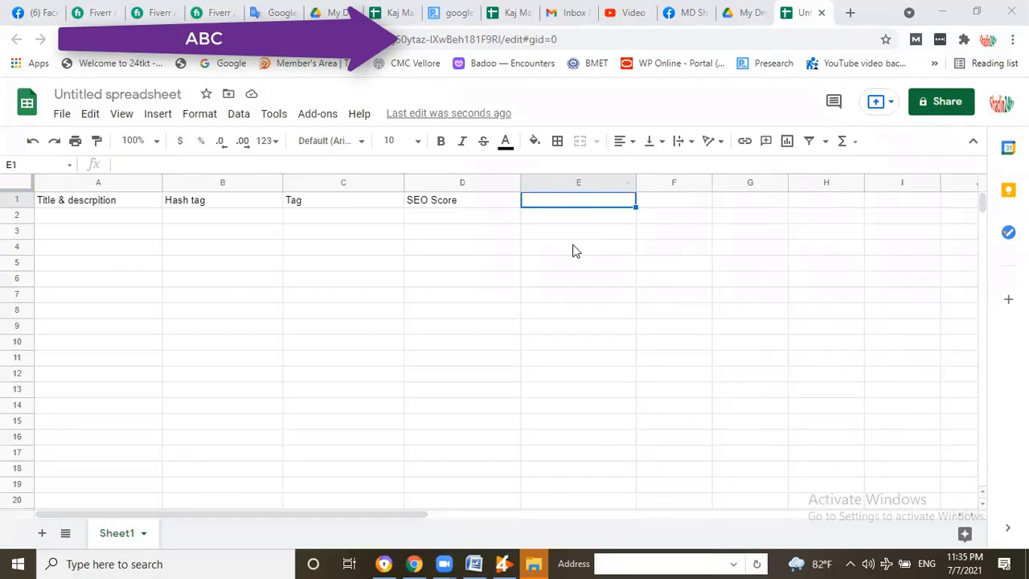
key("Down")
key("Down")
key("Down")
key("Up")
key("Up")
key("Up")
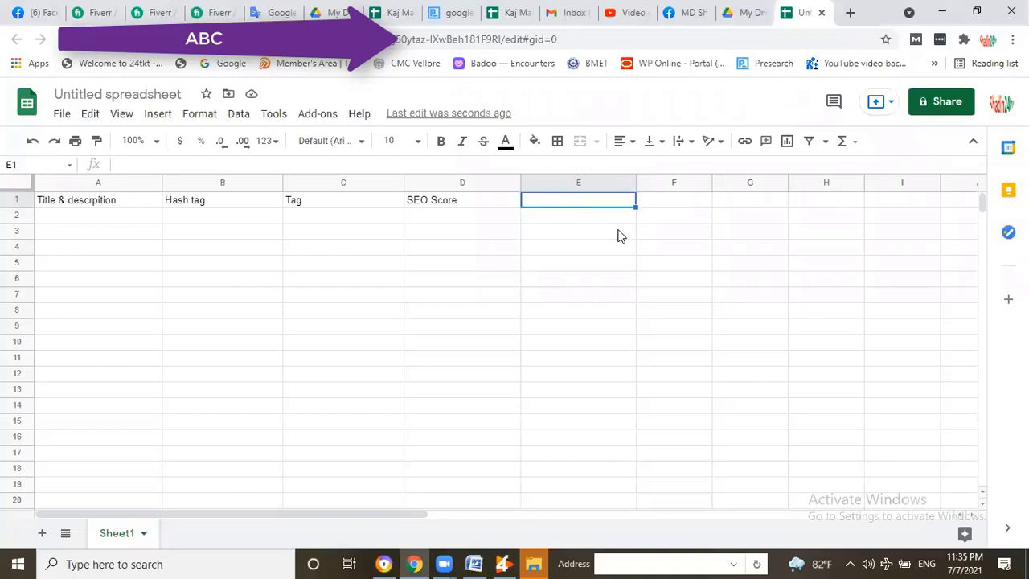
type("E")
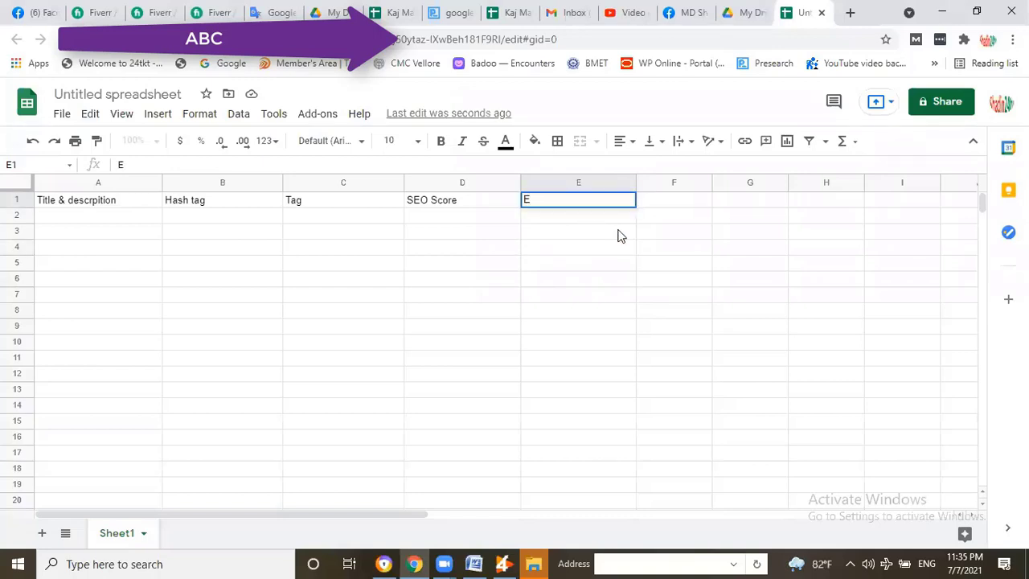
type("nd screen and")
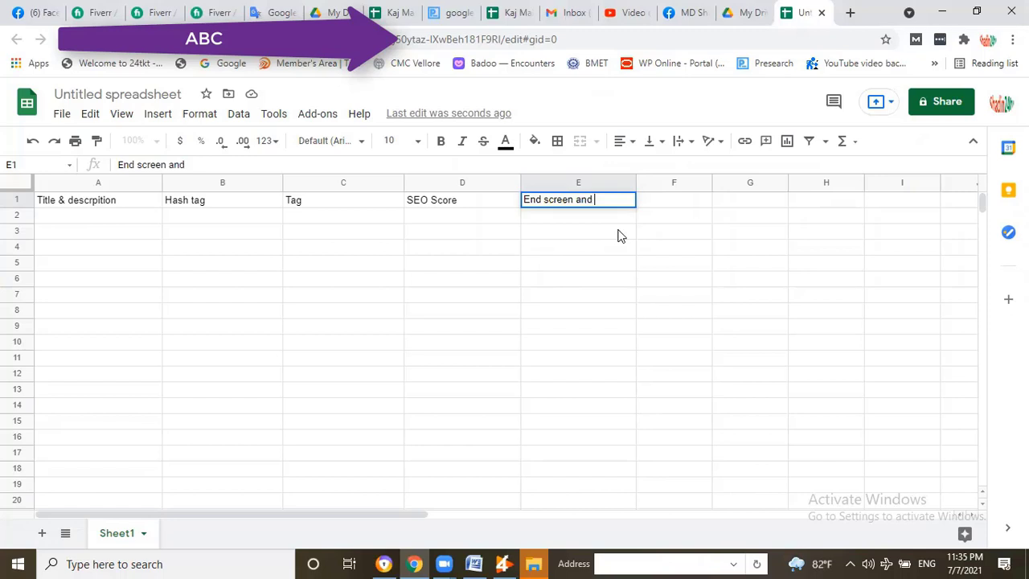
type(" car")
key("Tab")
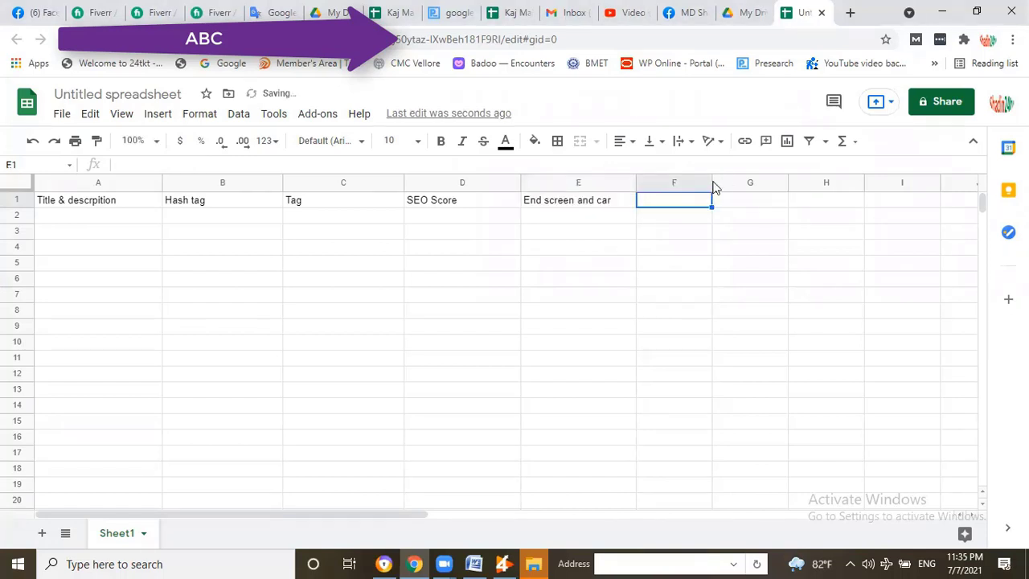
Widen column F and enter the heading "Country and Language" in cell F1.
left_click_drag(712, 182, 679, 213)
left_click(680, 213)
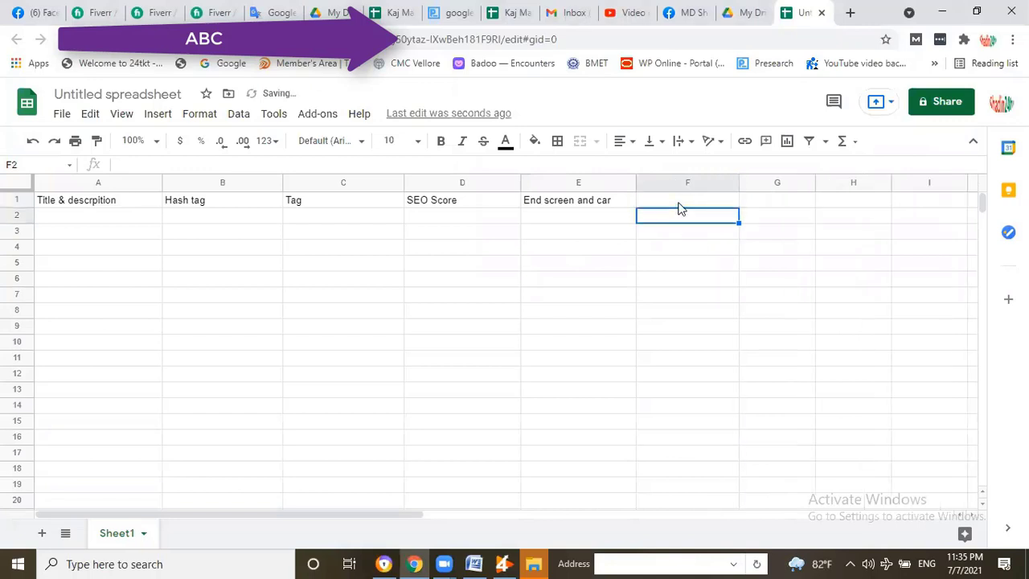
key("Up")
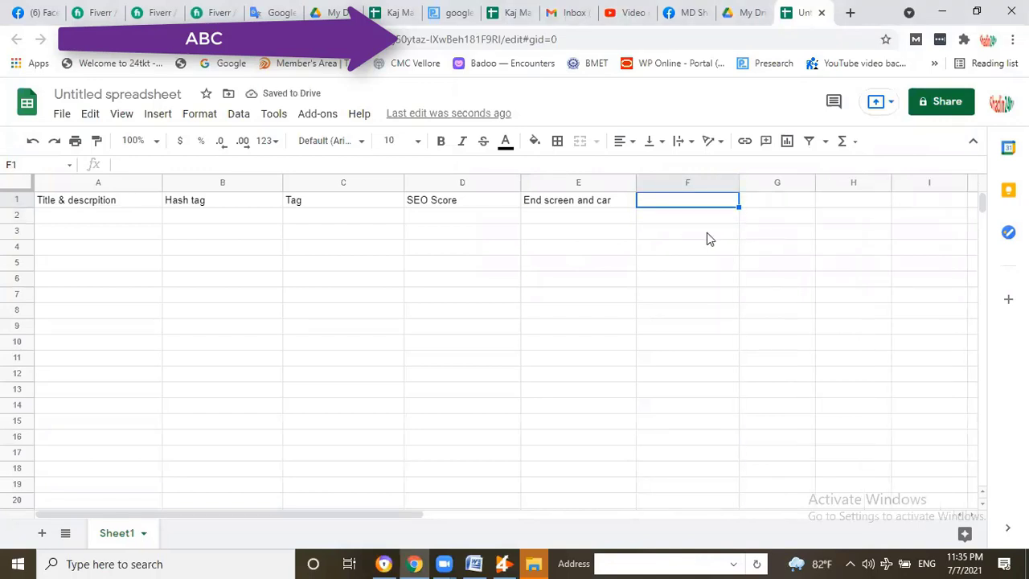
type("Co")
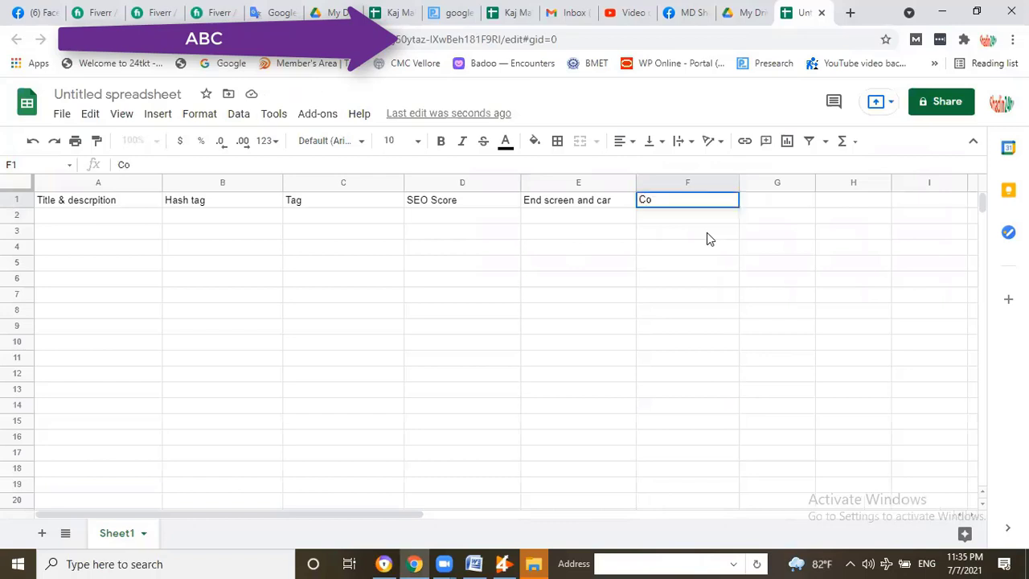
type("untry and Langu")
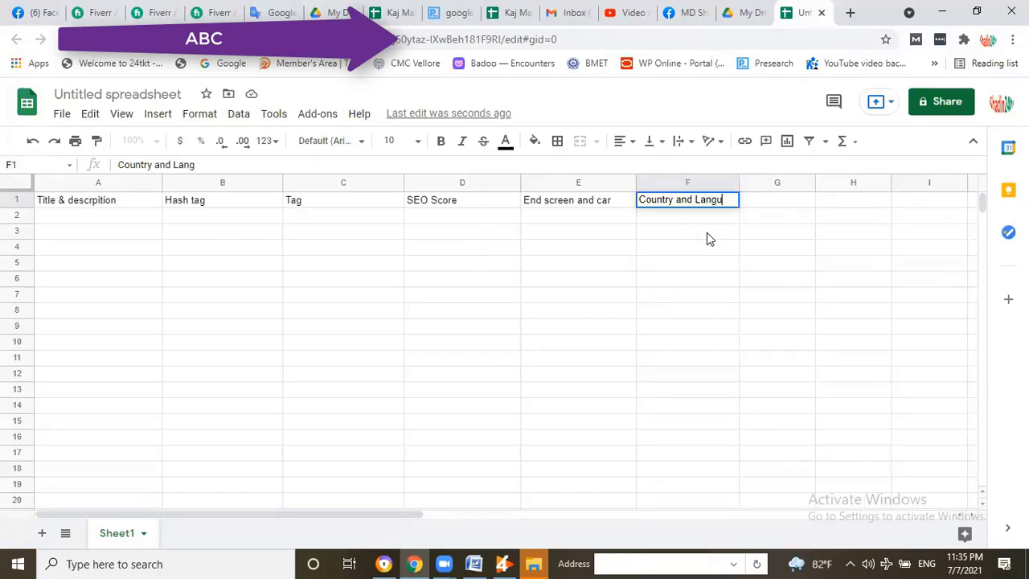
type("age")
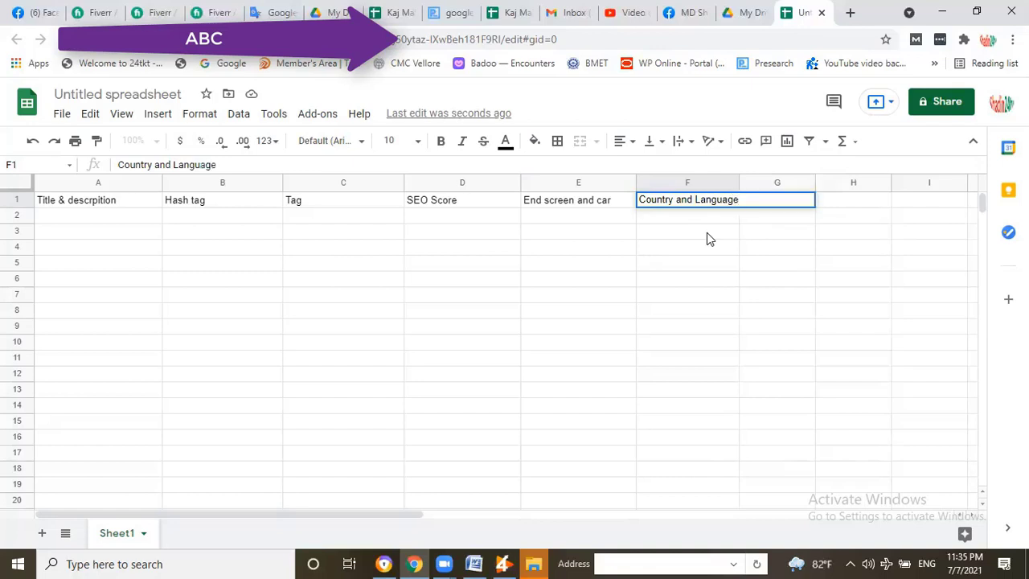
key("Tab")
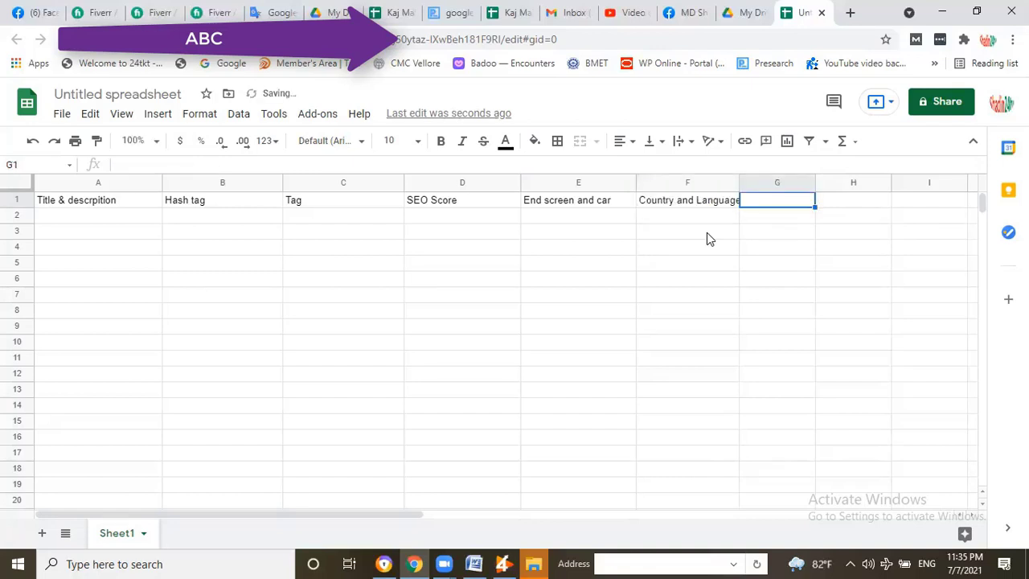
Enter the heading "Video name" in cell G1.
type("Vide")
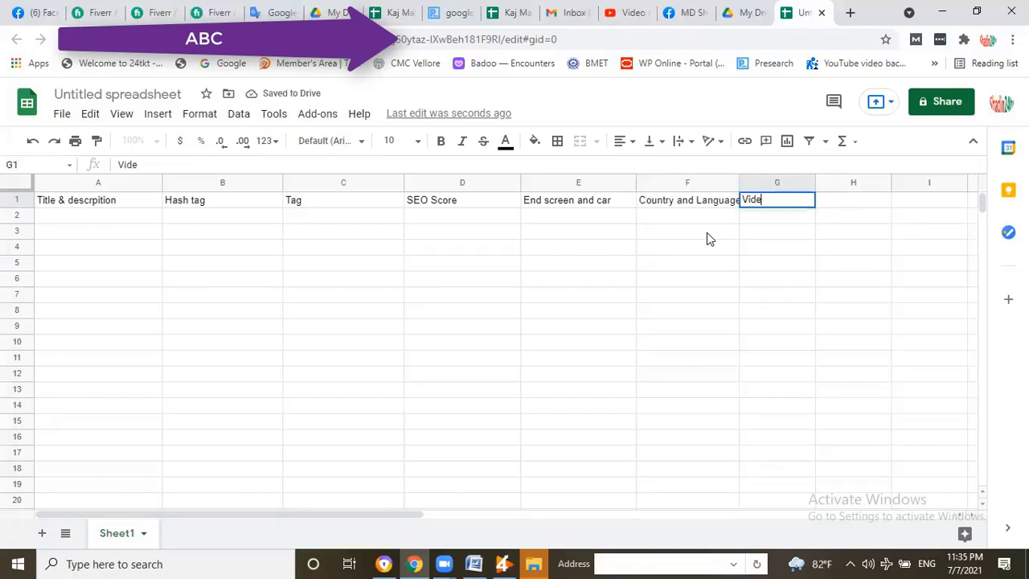
type("o nam")
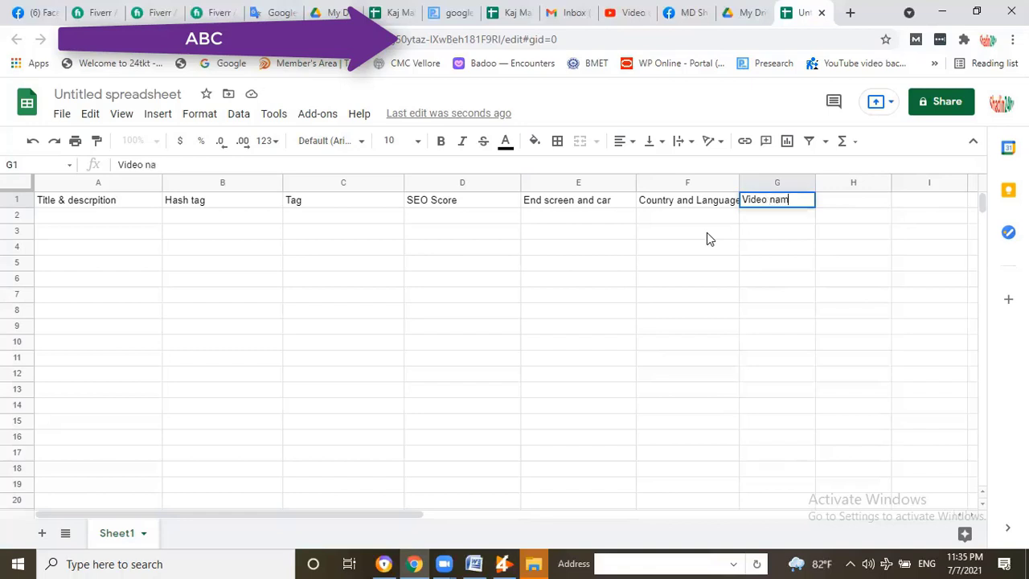
type("e")
Fill the heading cells A1 to G1 with orange.
left_click(126, 202)
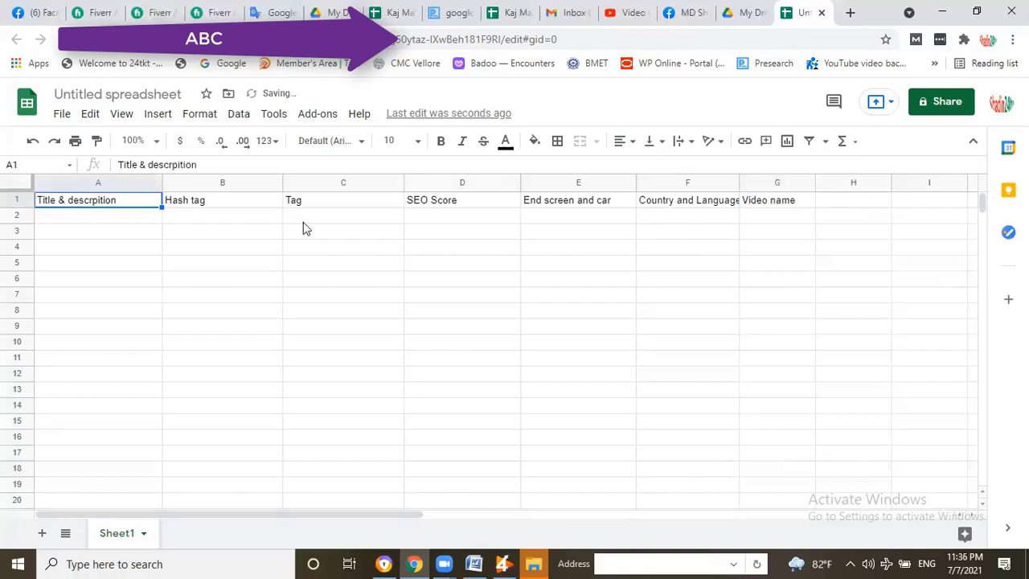
key("shift+Right")
key("shift+Right")
key("shift+Right")
key("shift+Right")
key("shift+Right")
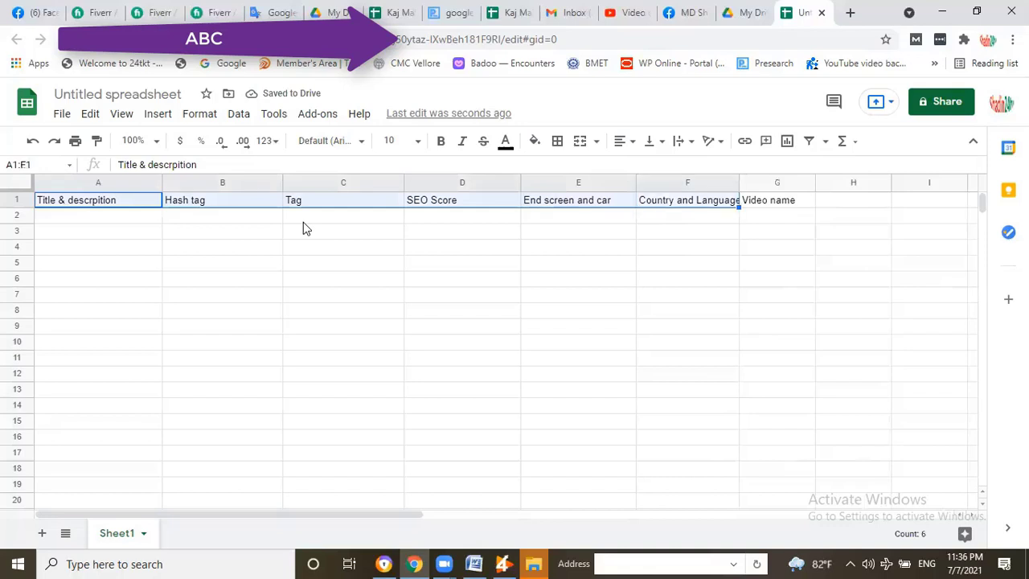
key("shift+Right")
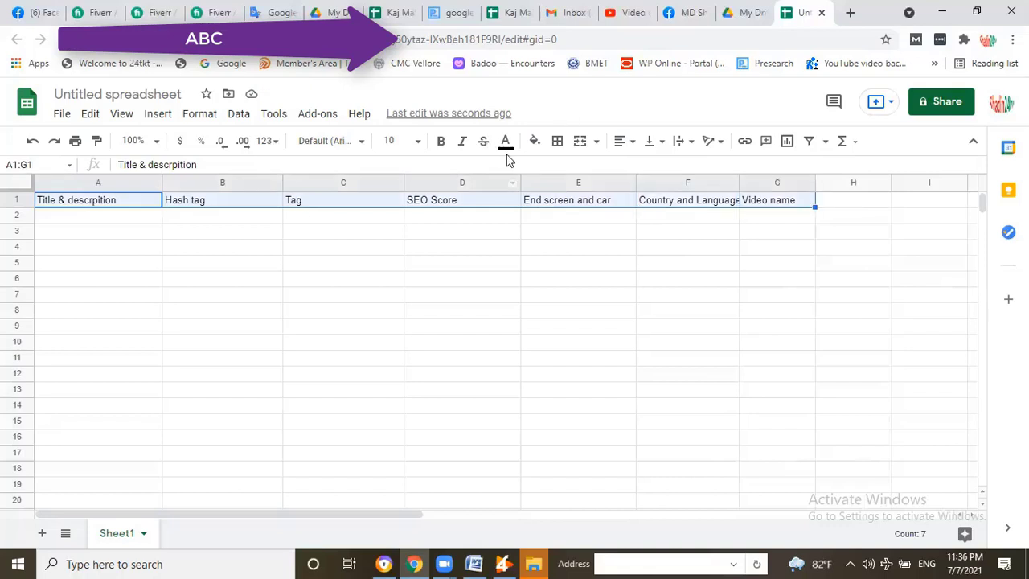
left_click(535, 144)
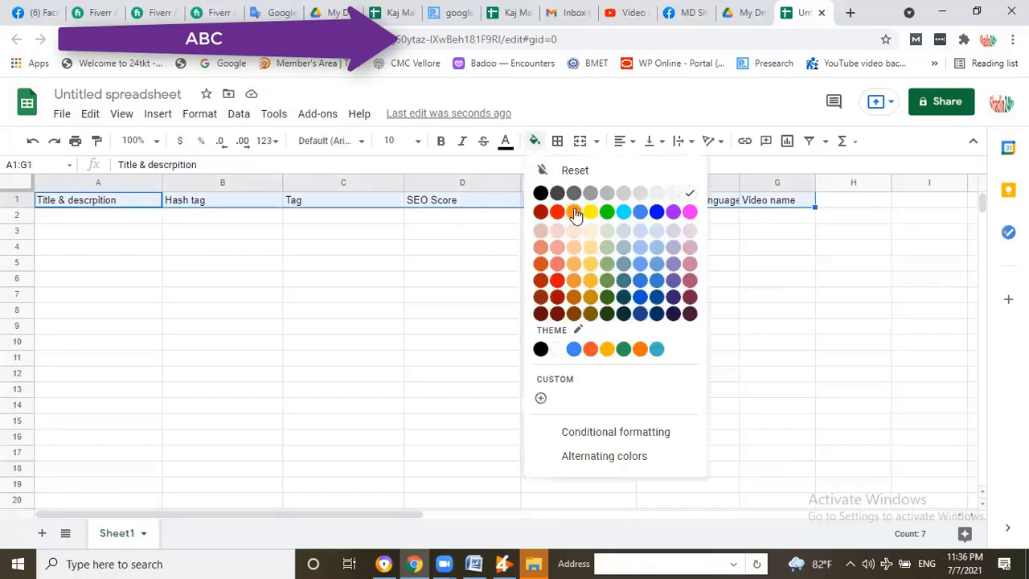
left_click(573, 211)
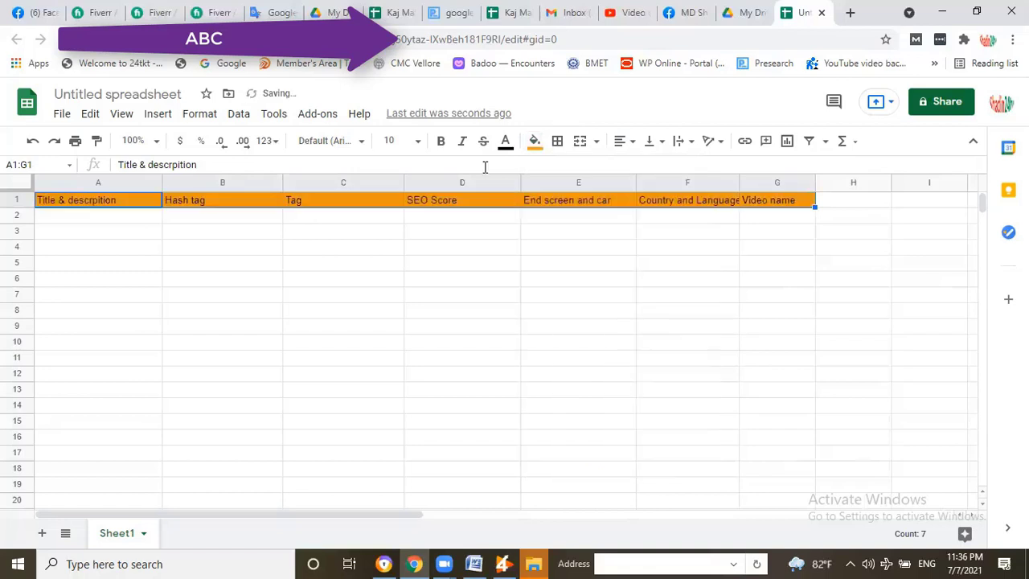
Make the headings in row 1 bold and set their font size to 14.
key("ctrl+b")
left_click(418, 142)
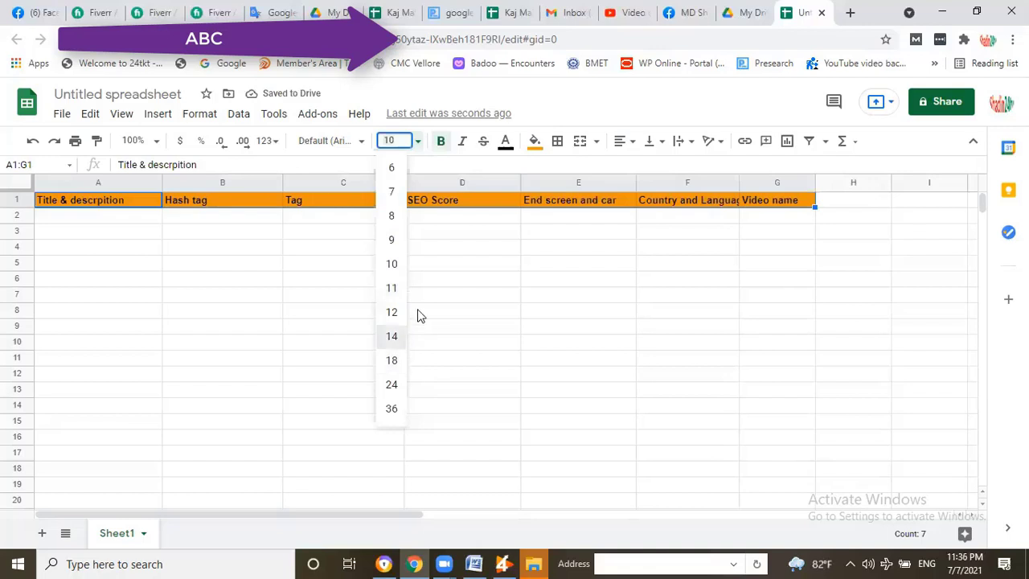
key("Return")
left_click(222, 251)
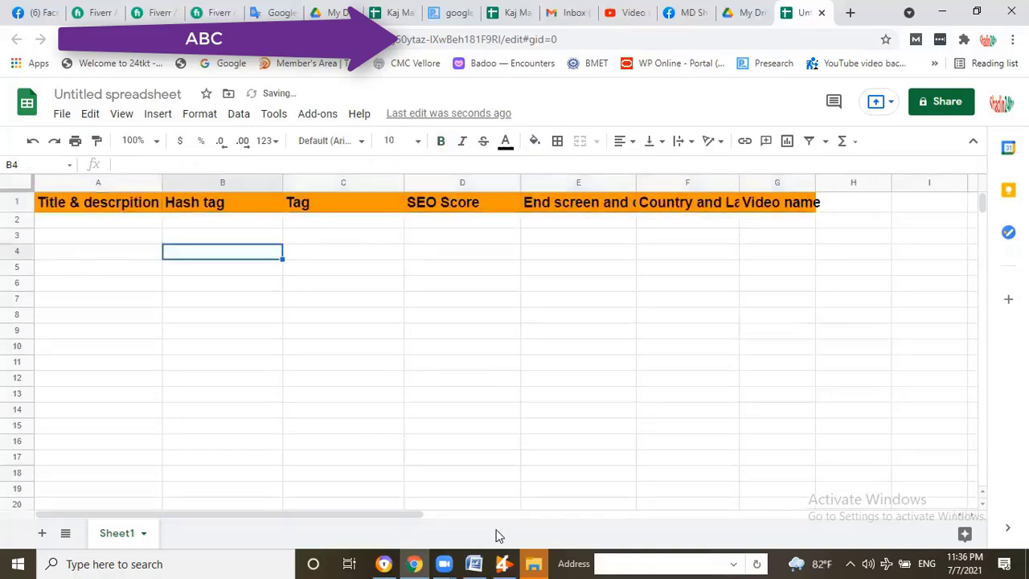
left_click(414, 563)
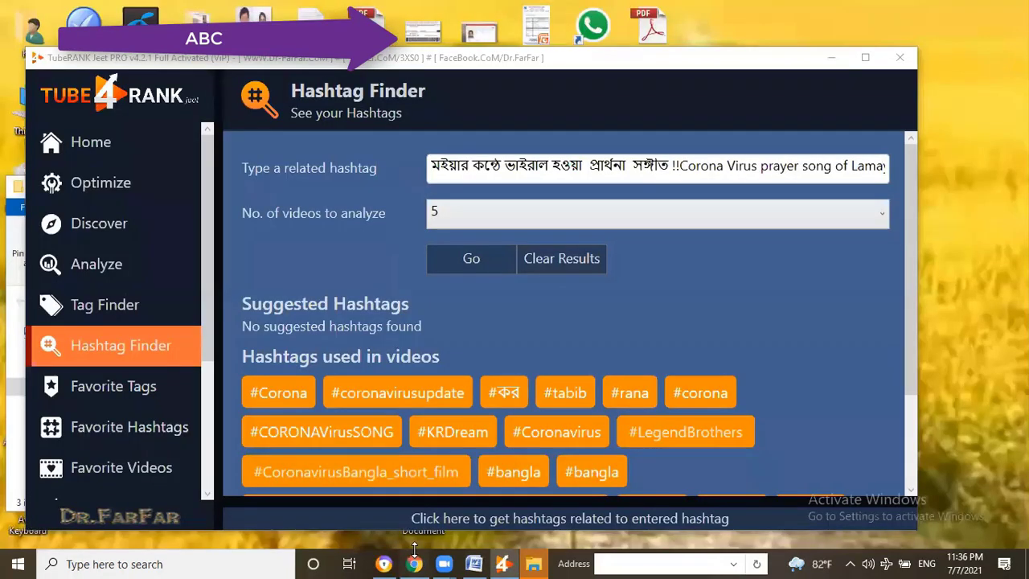
left_click(414, 563)
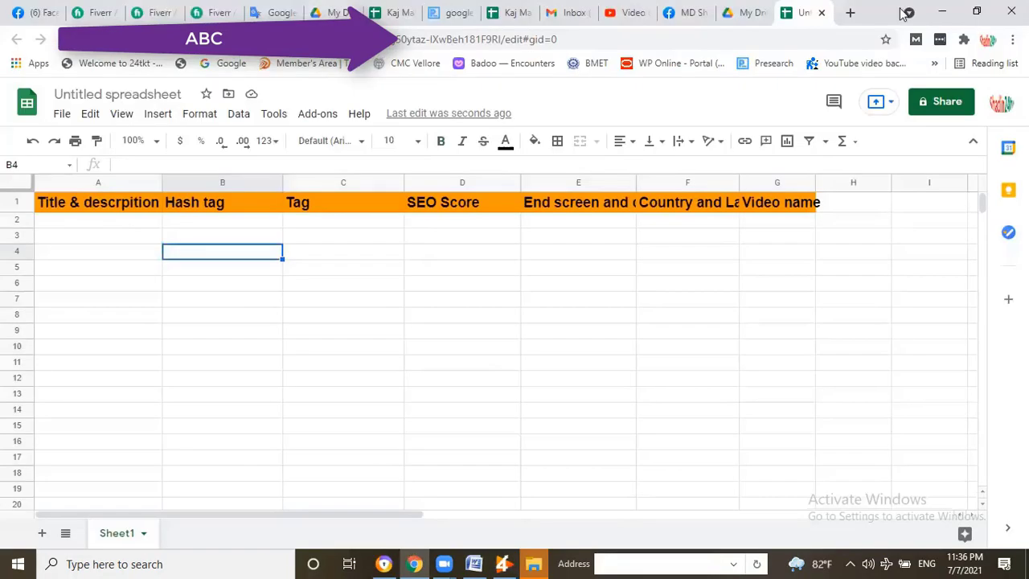
left_click(760, 305)
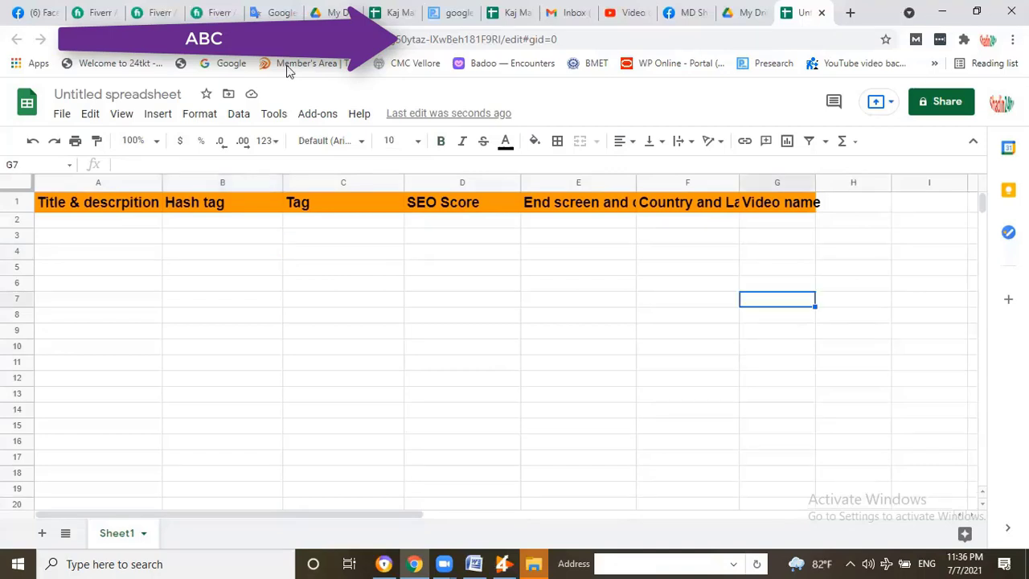
Switch to the YouTube Studio video details page and select a screenshot area covering the title and description.
key("super+Down")
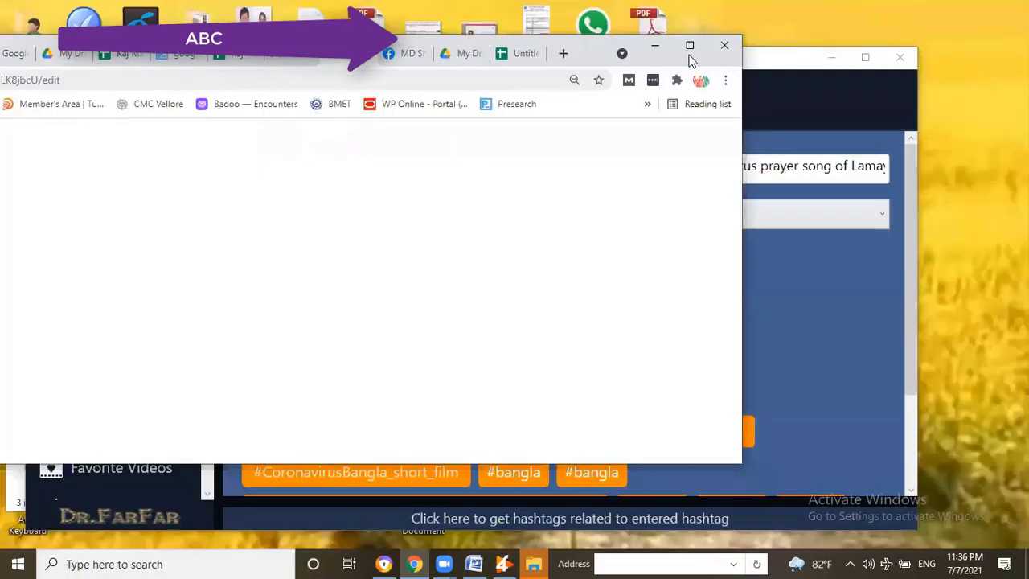
key("super+Up")
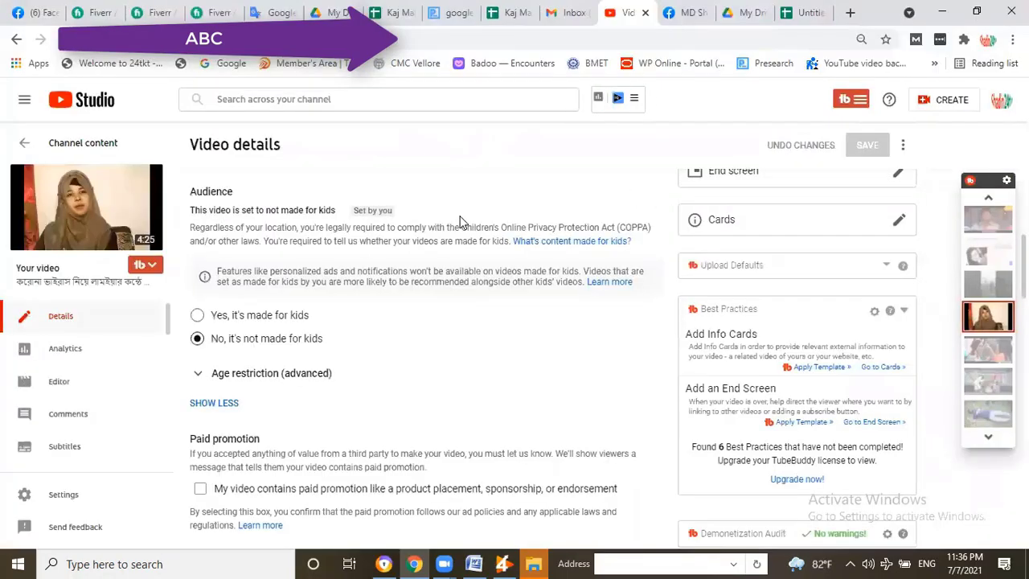
scroll(467, 222, "up", 4)
scroll(472, 223, "up", 5)
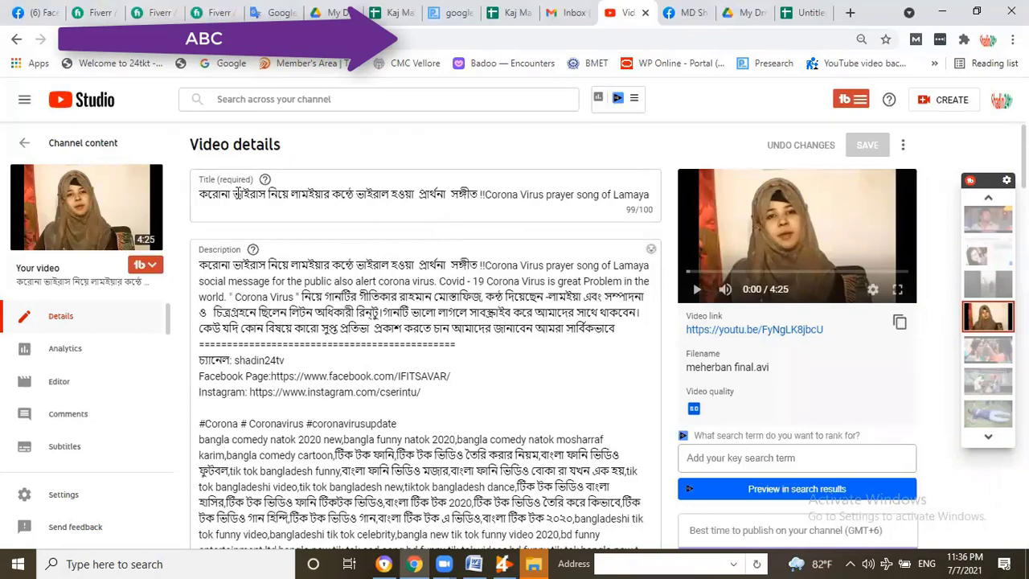
scroll(202, 230, "down", 1)
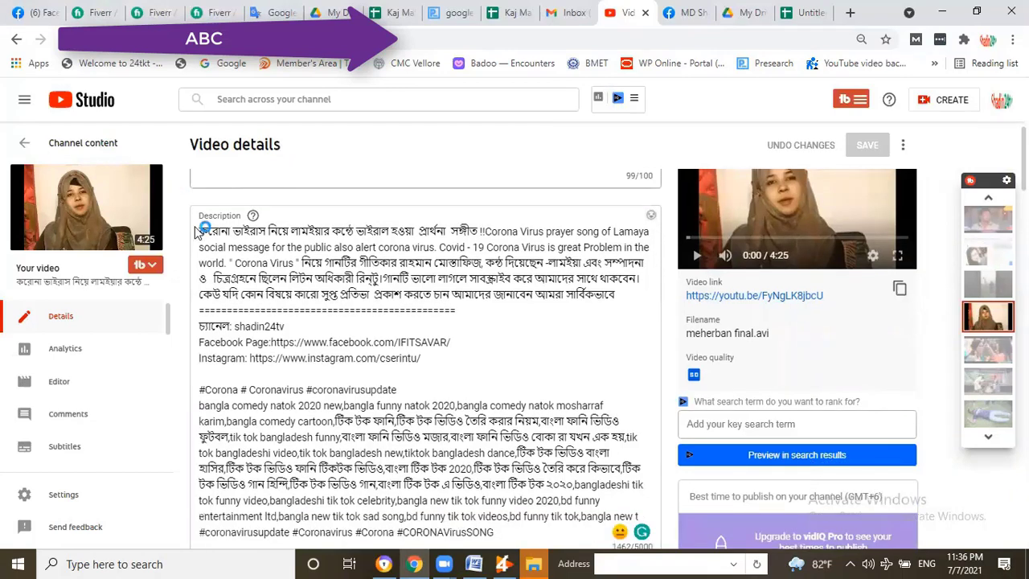
scroll(207, 225, "up", 1)
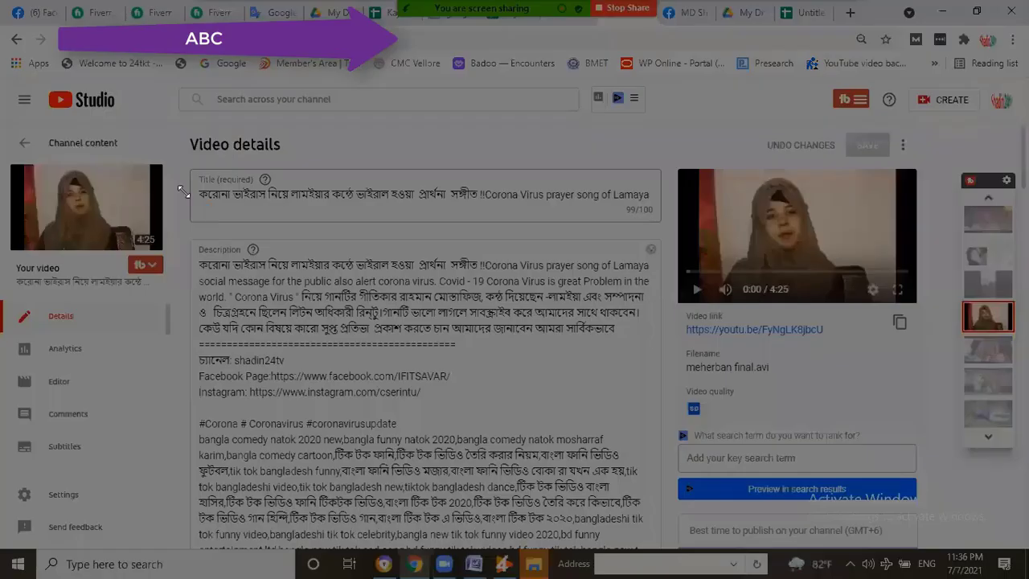
mouse_move(163, 143)
left_mouse_down()
mouse_move(949, 507)
mouse_move(969, 543)
left_mouse_up()
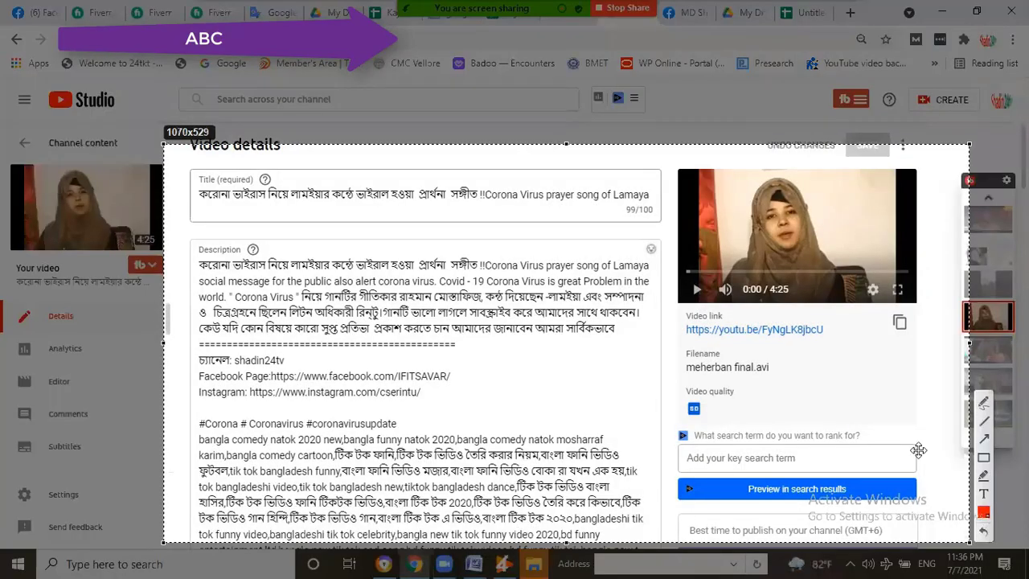
Mark the title and description capture with a red freehand check mark, then upload it and copy its link.
left_click(983, 402)
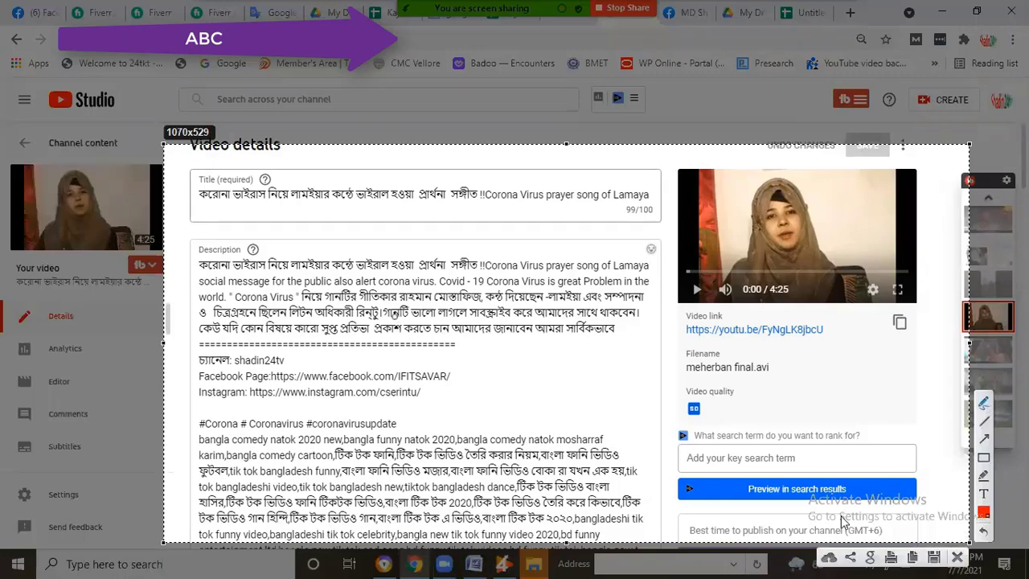
left_click_drag(394, 320, 624, 169)
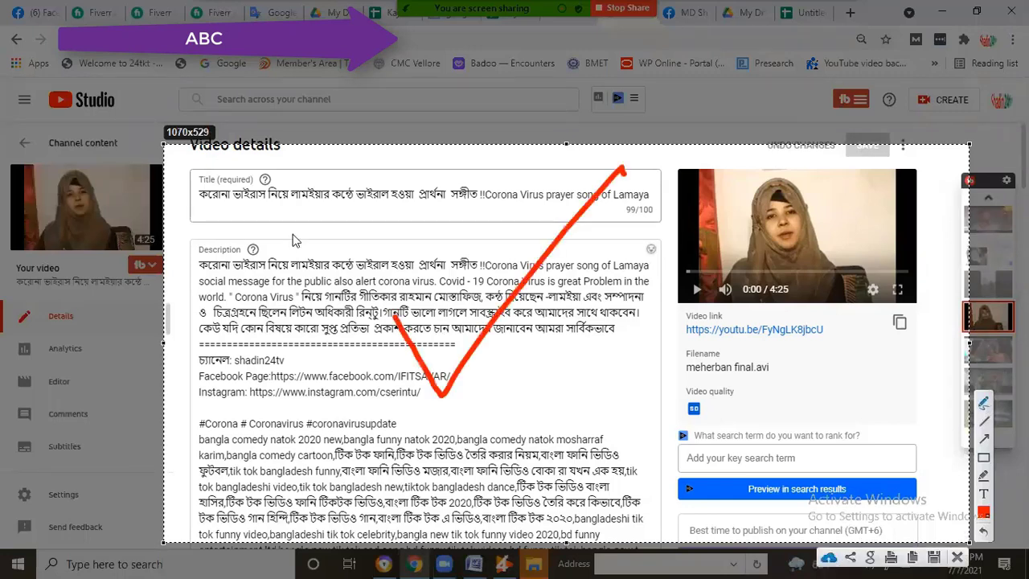
key("ctrl+d")
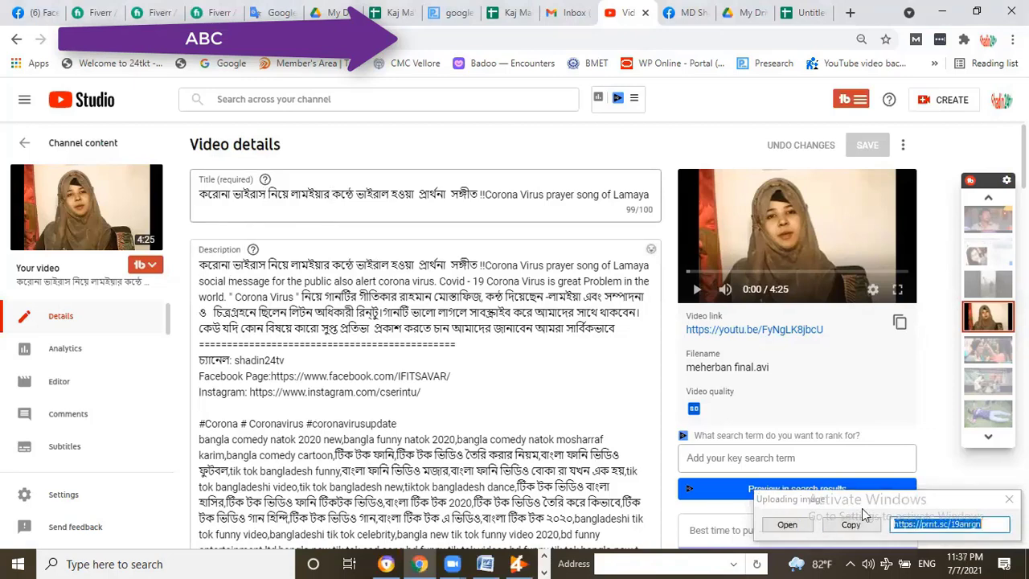
left_click(850, 527)
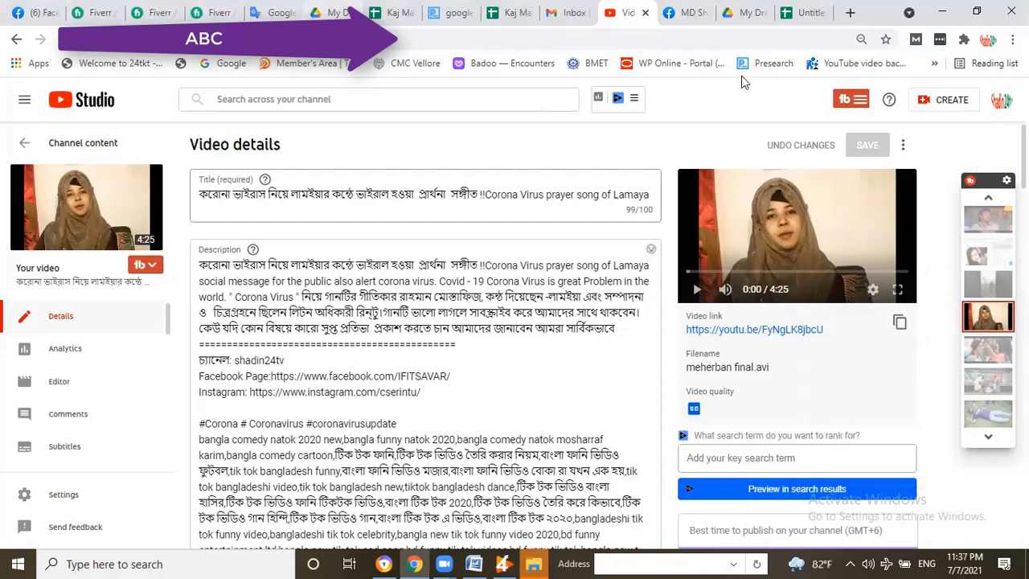
key("ctrl+9")
left_click(100, 222)
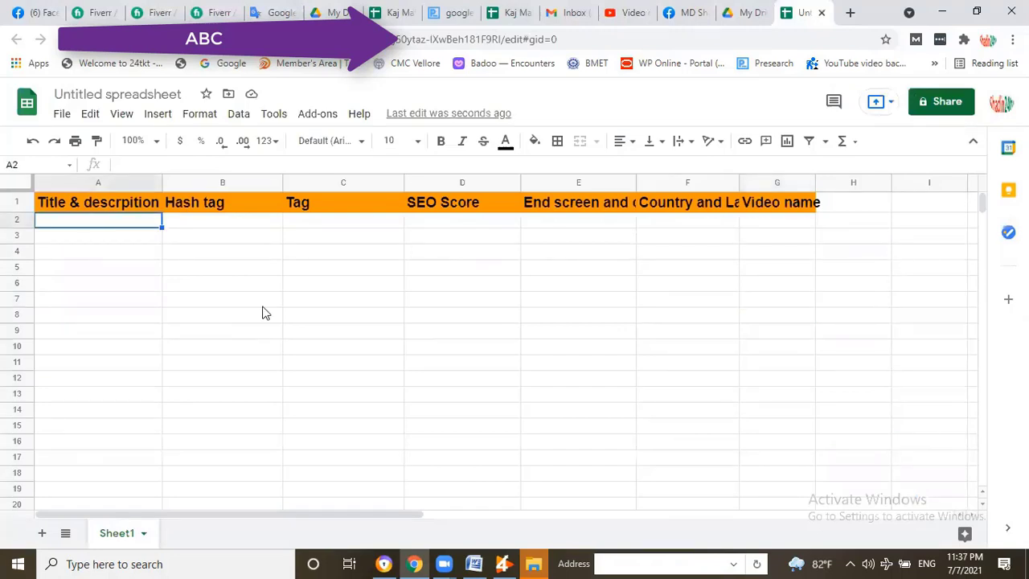
key("ctrl+v")
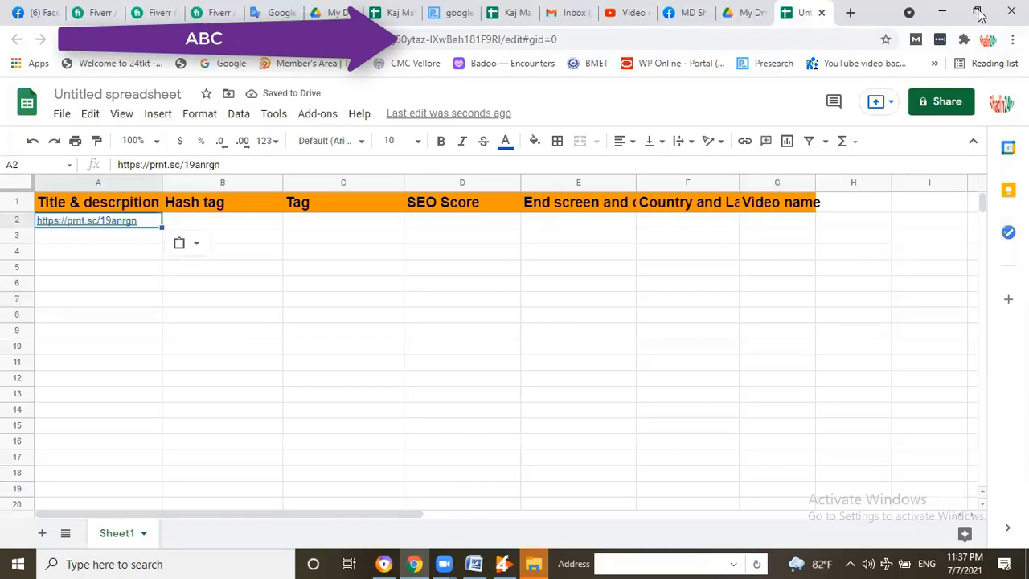
Capture the End screen and Cards area of the YouTube Studio video details page and outline those entries in red freehand.
left_click(975, 12)
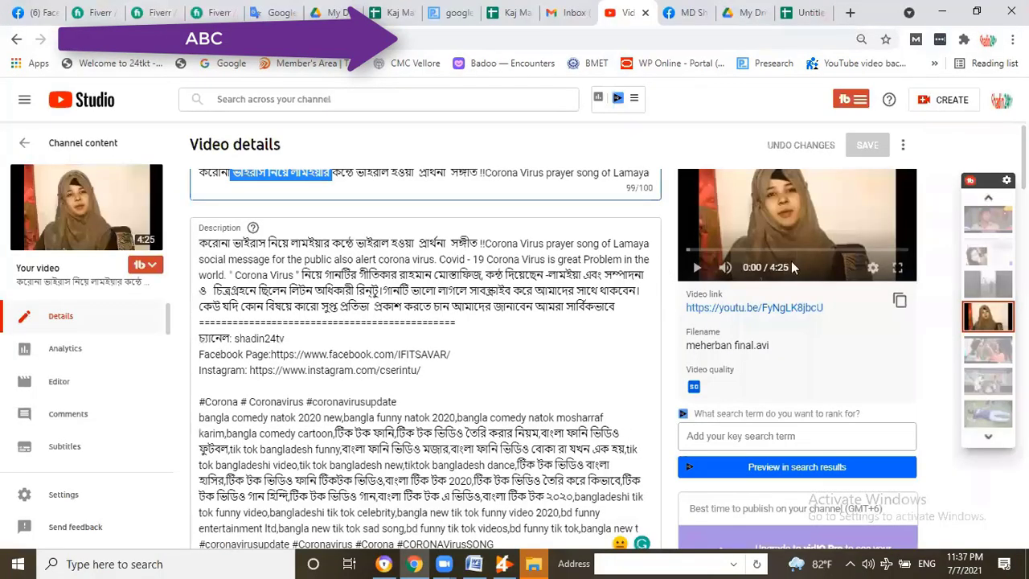
scroll(833, 299, "down", 10)
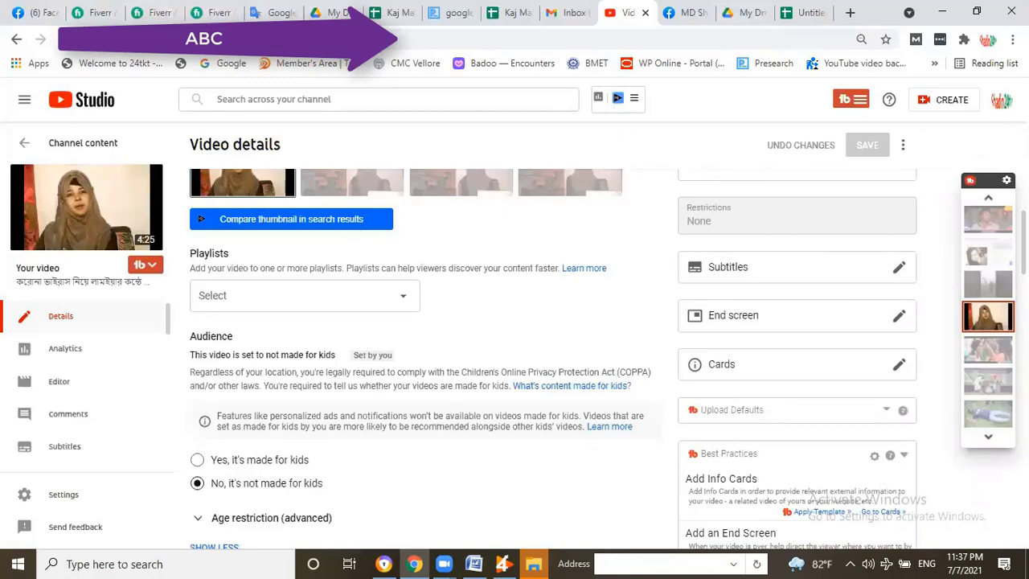
key("Print")
left_click_drag(442, 184, 1027, 466)
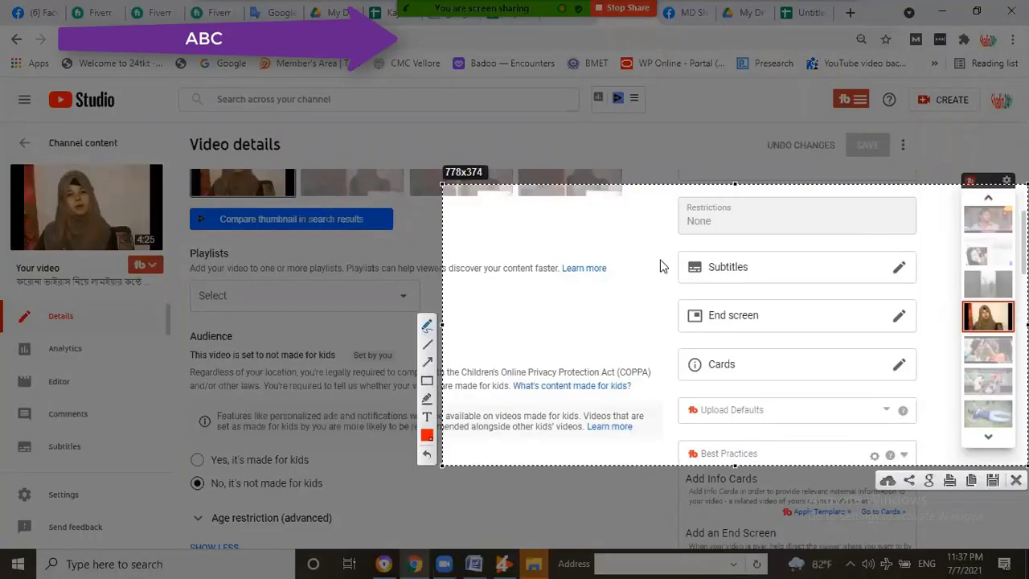
left_click_drag(623, 270, 685, 270)
mouse_move(946, 452)
left_mouse_down()
mouse_move(607, 281)
mouse_move(643, 272)
left_mouse_up()
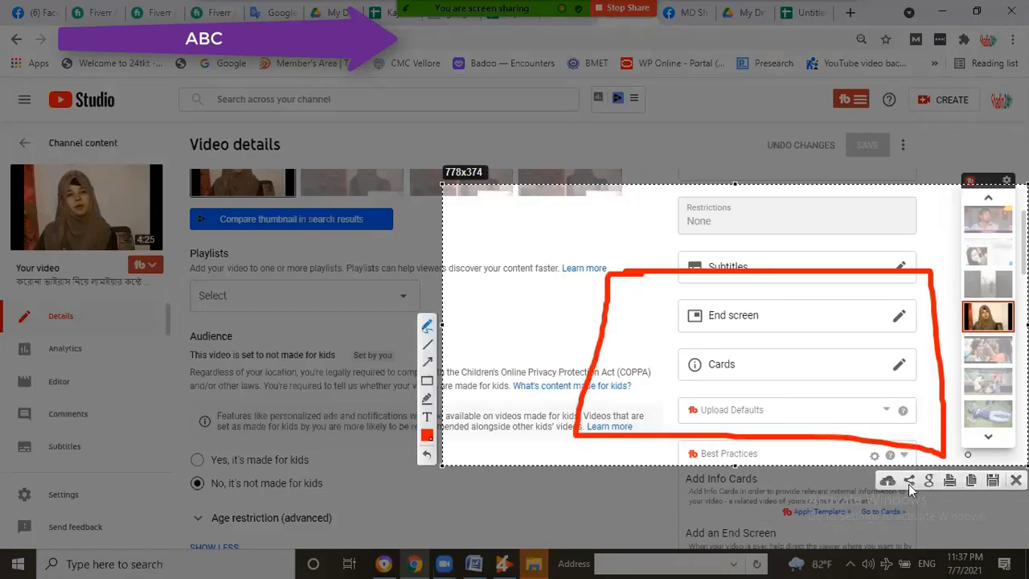
left_click(888, 481)
left_click(804, 12)
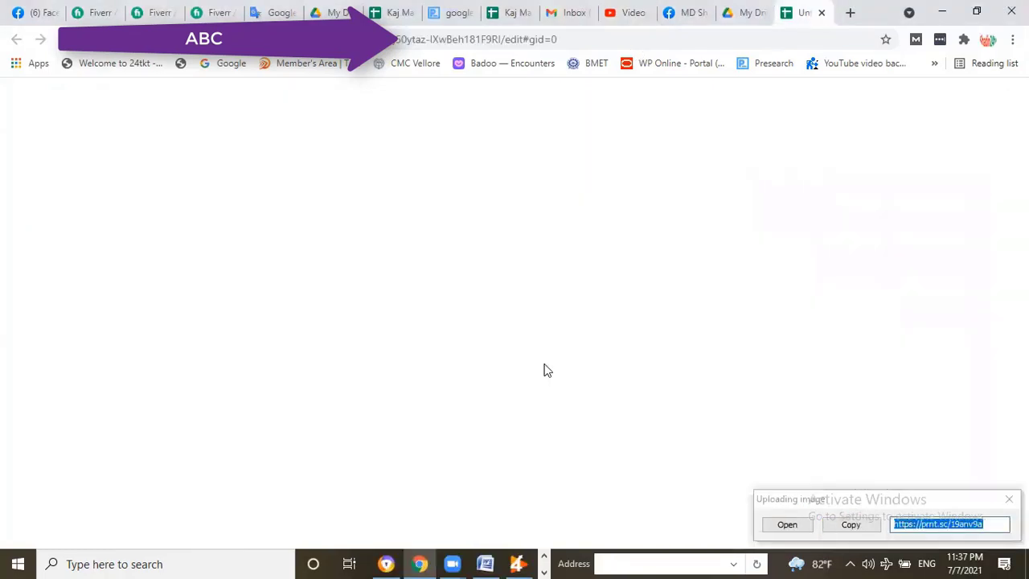
left_click(851, 524)
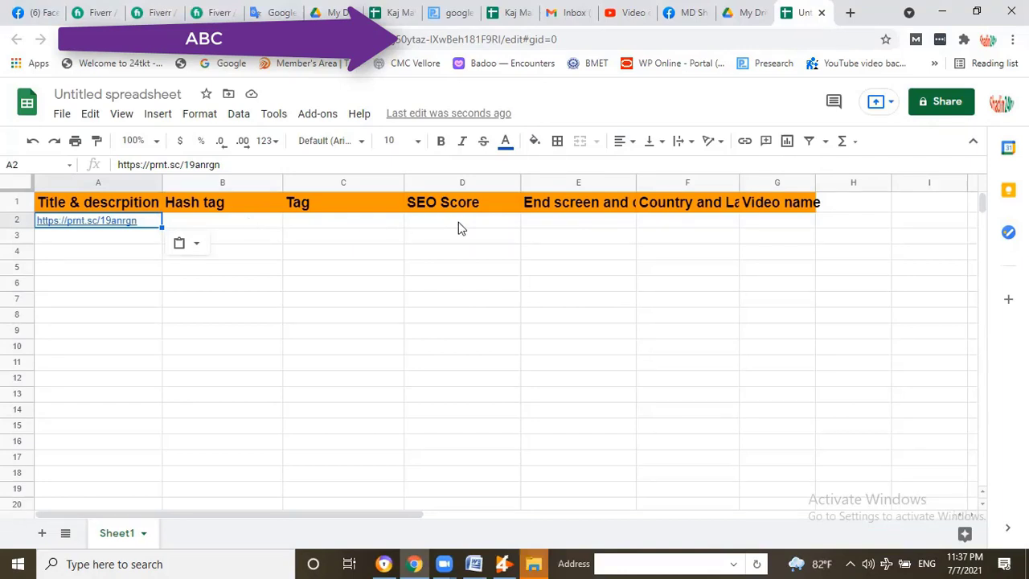
left_click(579, 222)
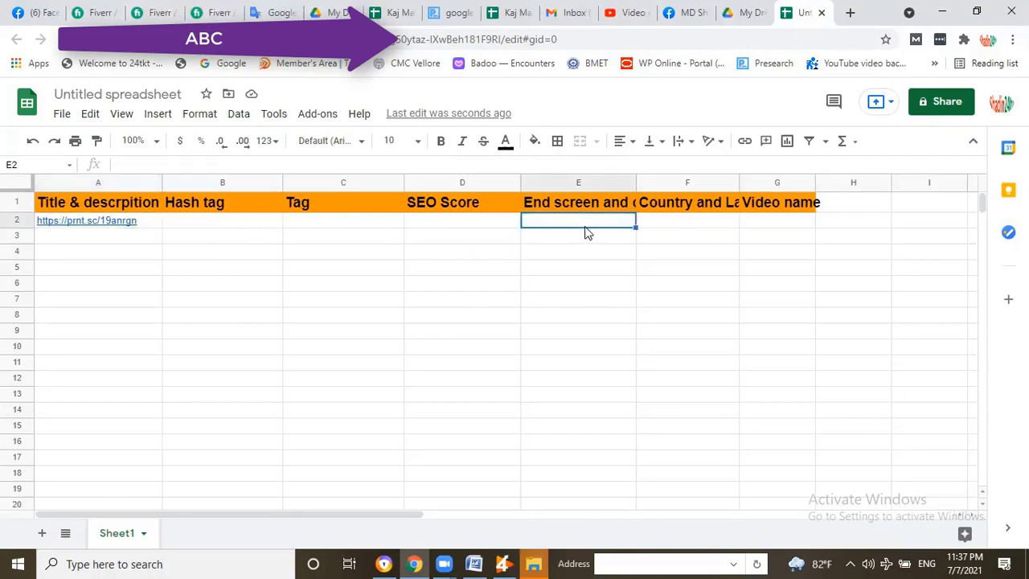
key("ctrl+v")
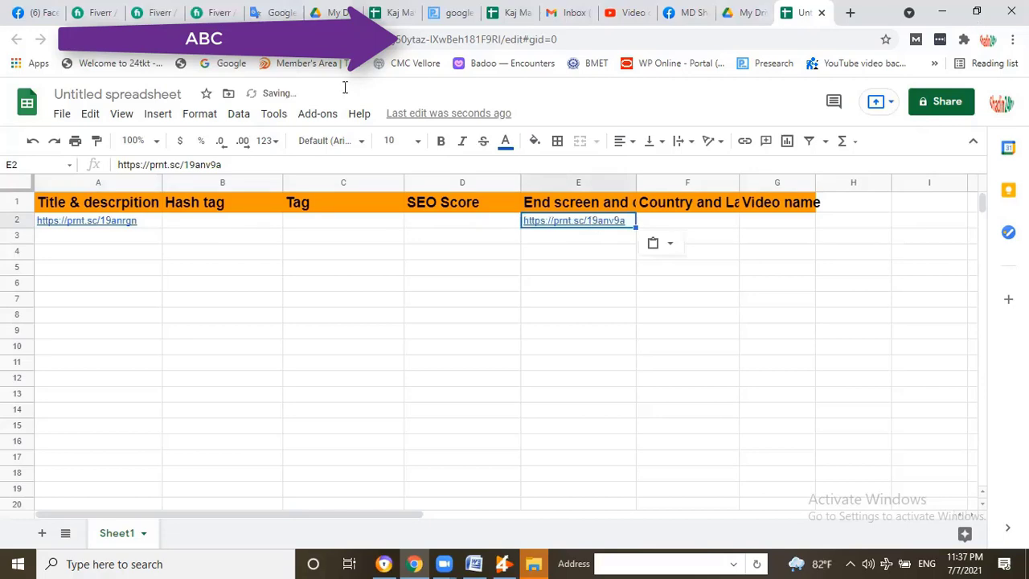
Switch to the YouTube Studio video details page and select a screenshot area covering the Tags section.
key("super+Down")
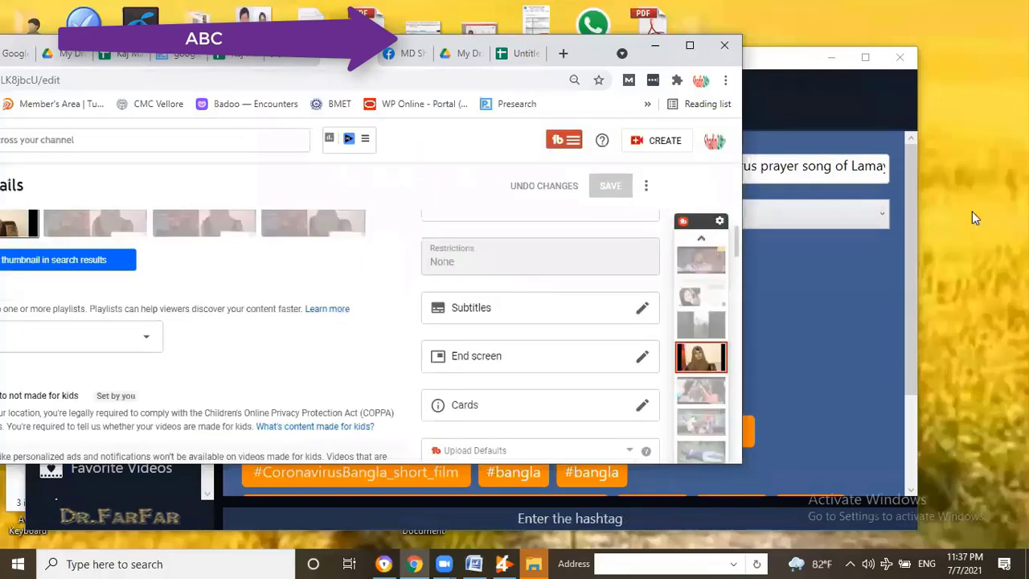
left_click_drag(740, 256, 774, 256)
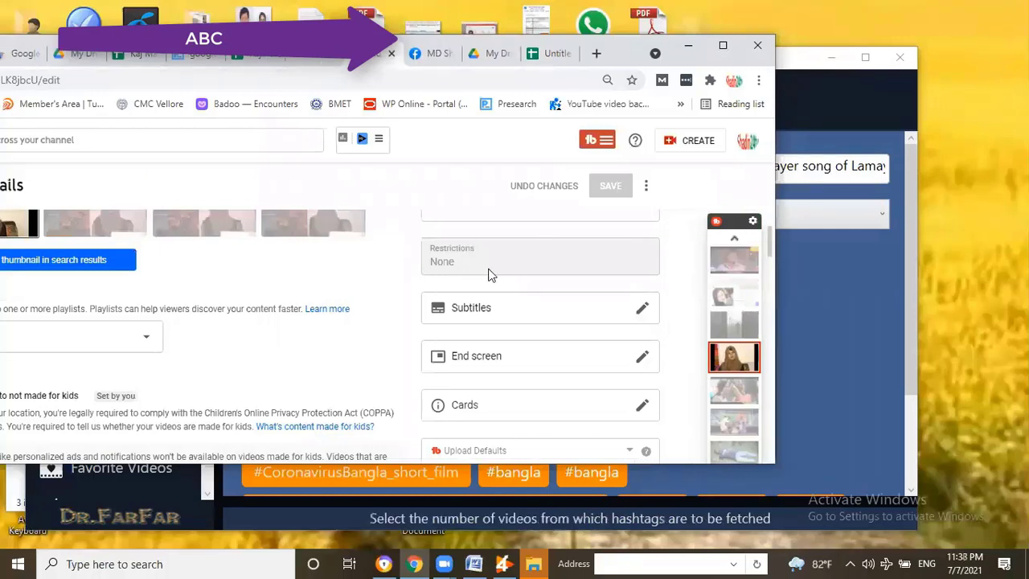
scroll(655, 255, "down", 2)
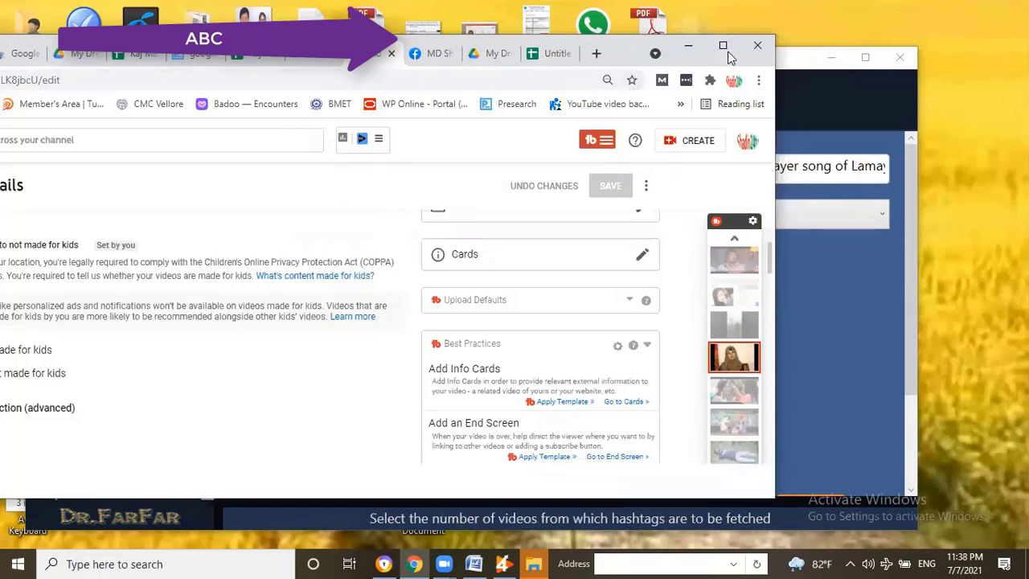
key("super+Up")
scroll(373, 295, "down", 5)
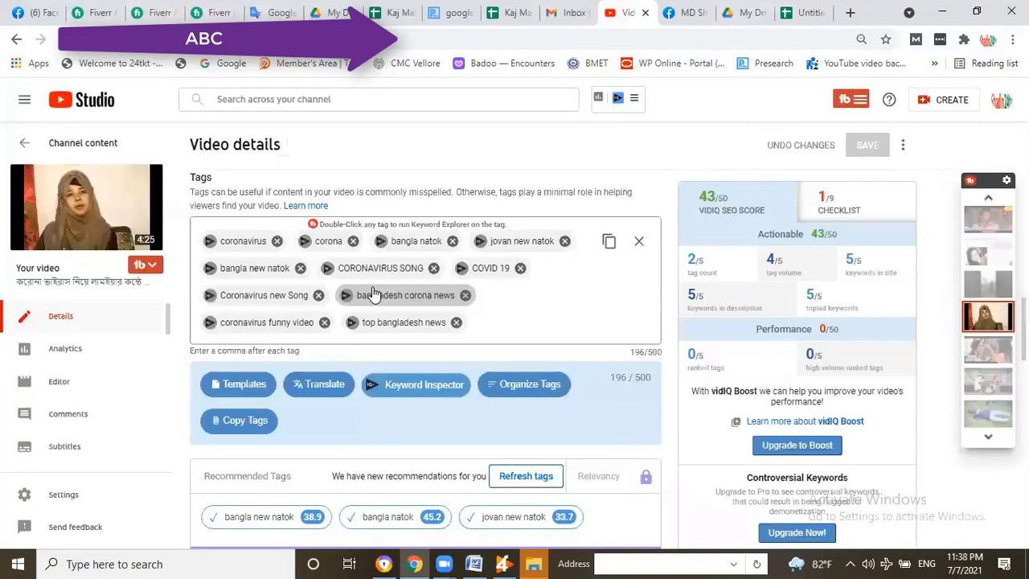
scroll(374, 287, "up", 1)
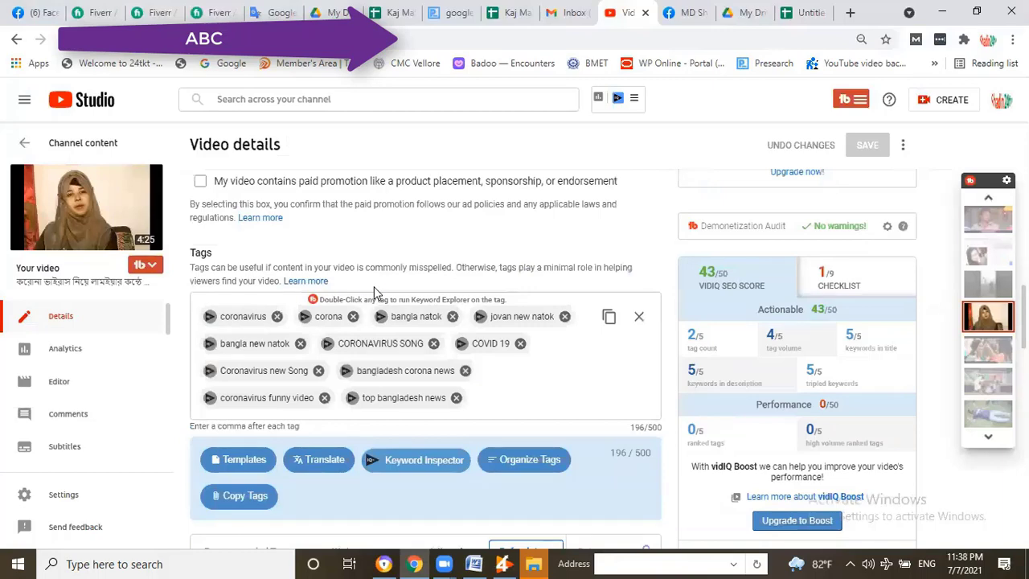
key("Print")
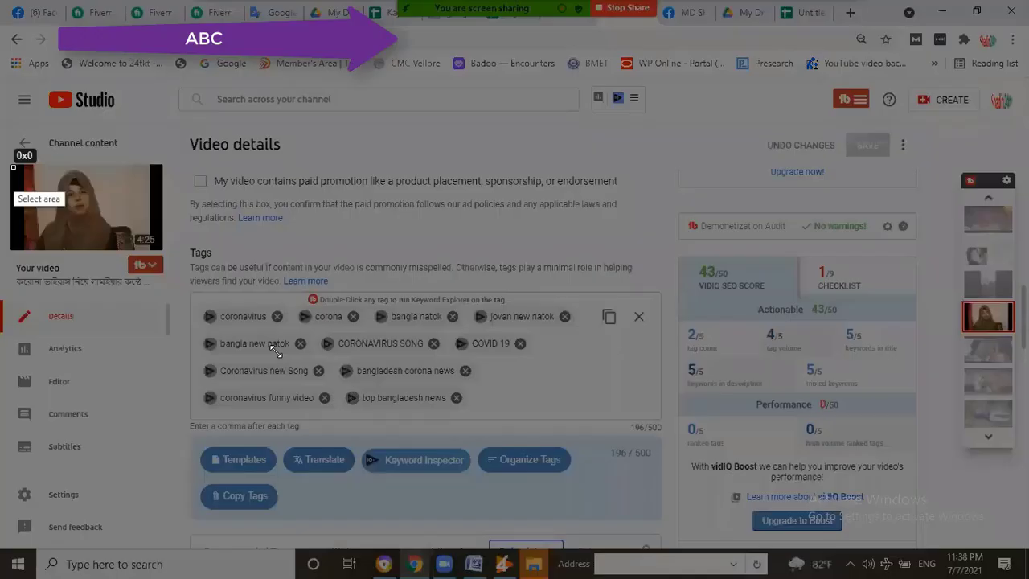
left_click_drag(13, 167, 619, 452)
left_click_drag(665, 509, 666, 501)
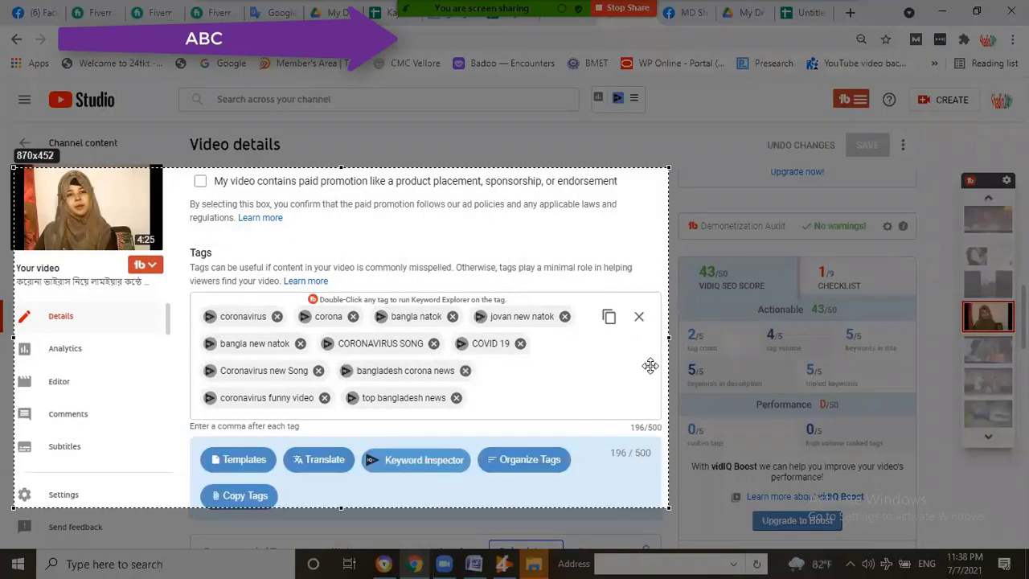
Outline the whole Tags section in the capture with a red freehand loop.
left_click_drag(161, 235, 511, 235)
left_click_drag(652, 278, 651, 388)
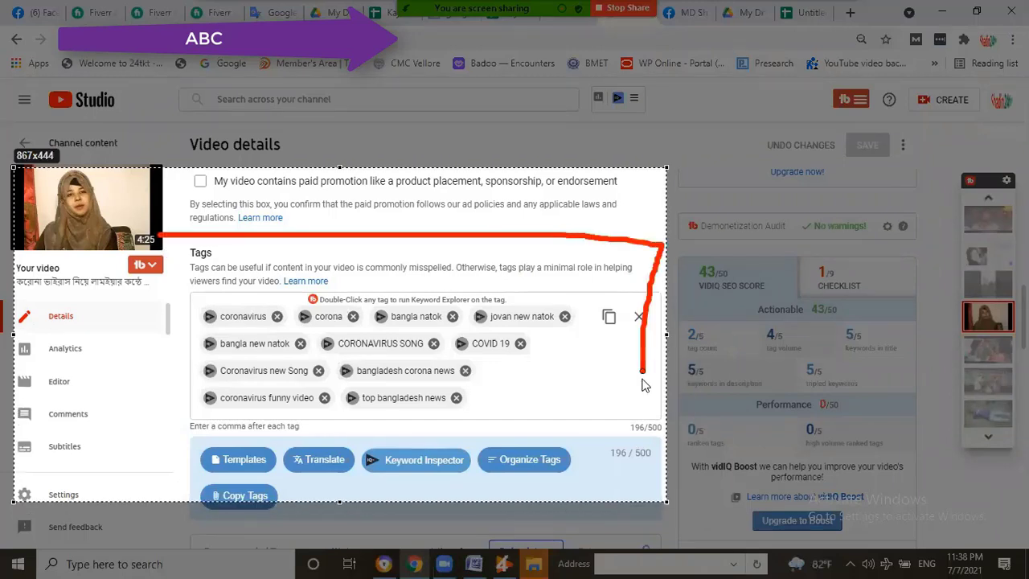
mouse_move(406, 473)
left_mouse_down()
mouse_move(90, 299)
mouse_move(138, 257)
mouse_move(190, 238)
left_mouse_up()
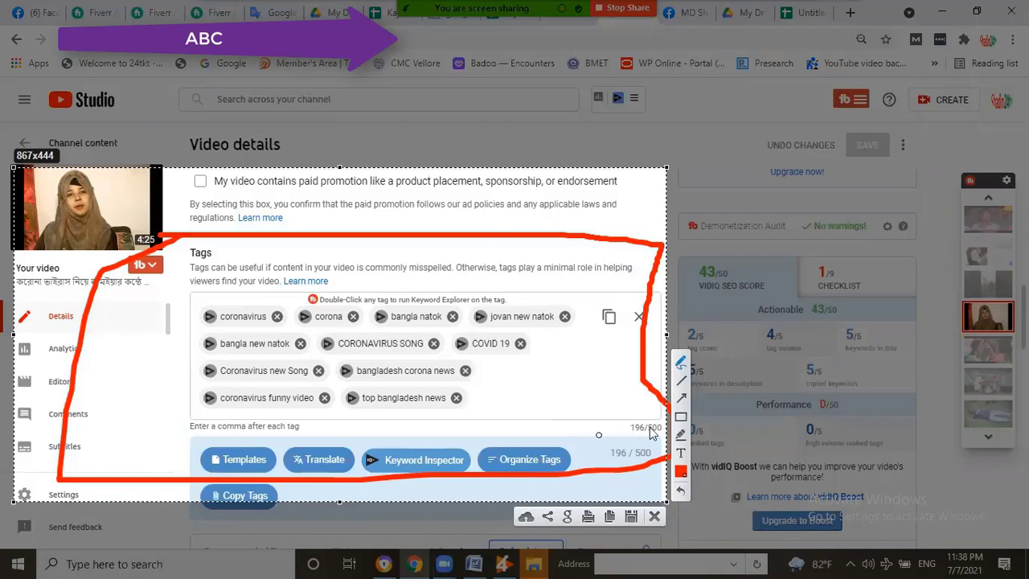
left_click(524, 517)
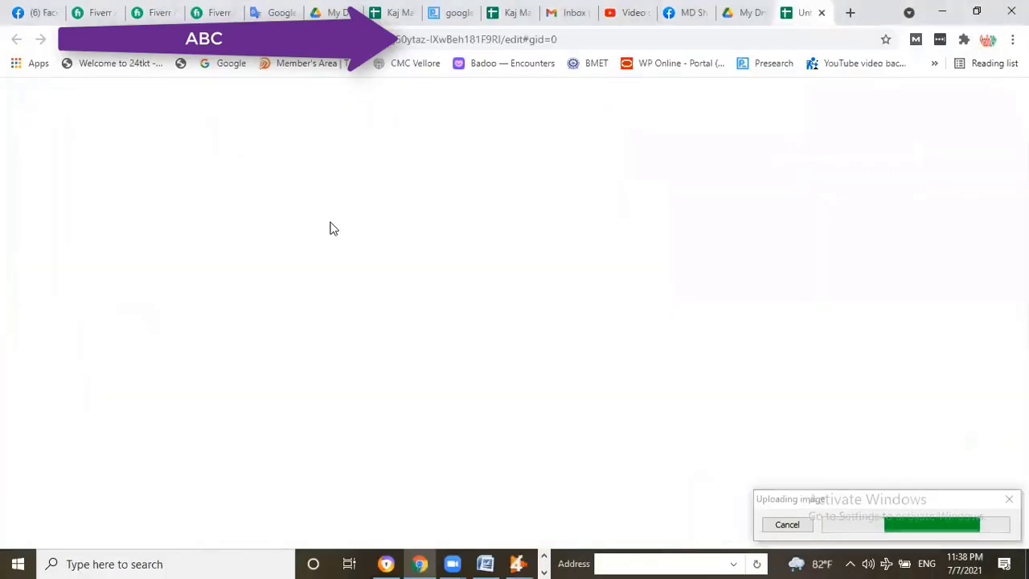
type("https://prnt.sc/19anv9a")
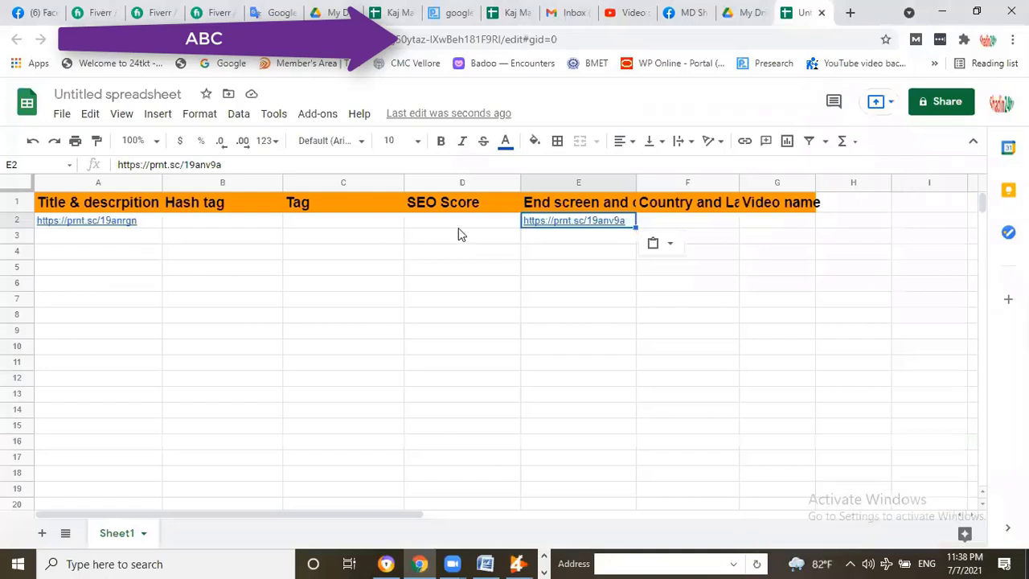
left_click(387, 226)
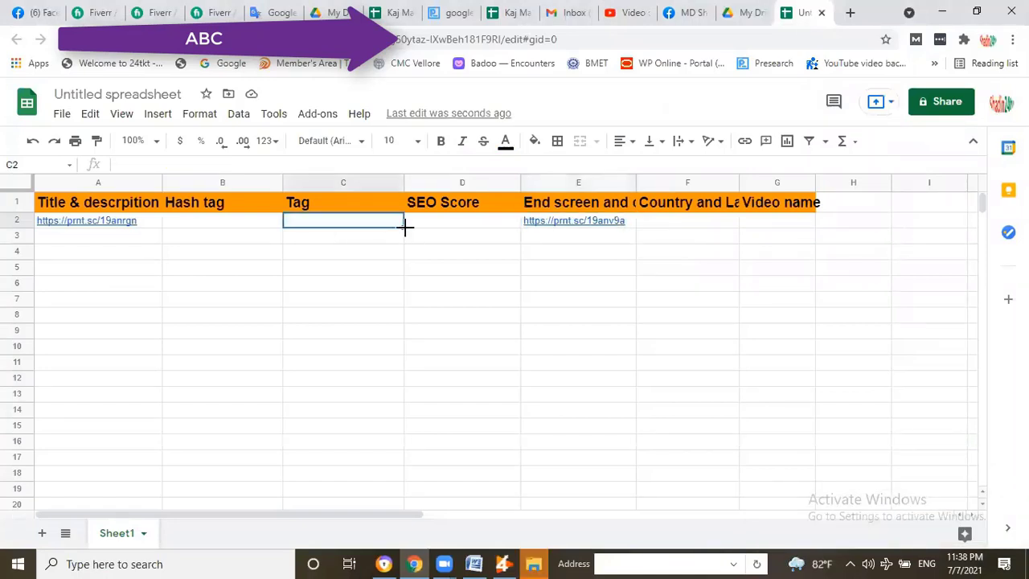
type("https://prnt.sc/19ao25a")
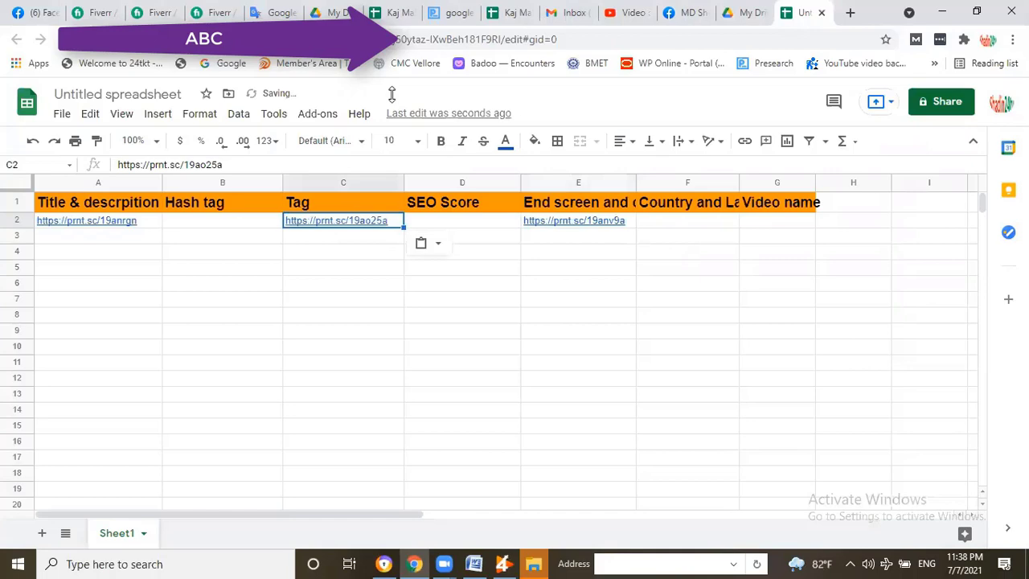
Return to the YouTube Studio video details page and select a screenshot area covering the language, recording date and location settings.
left_click(977, 13)
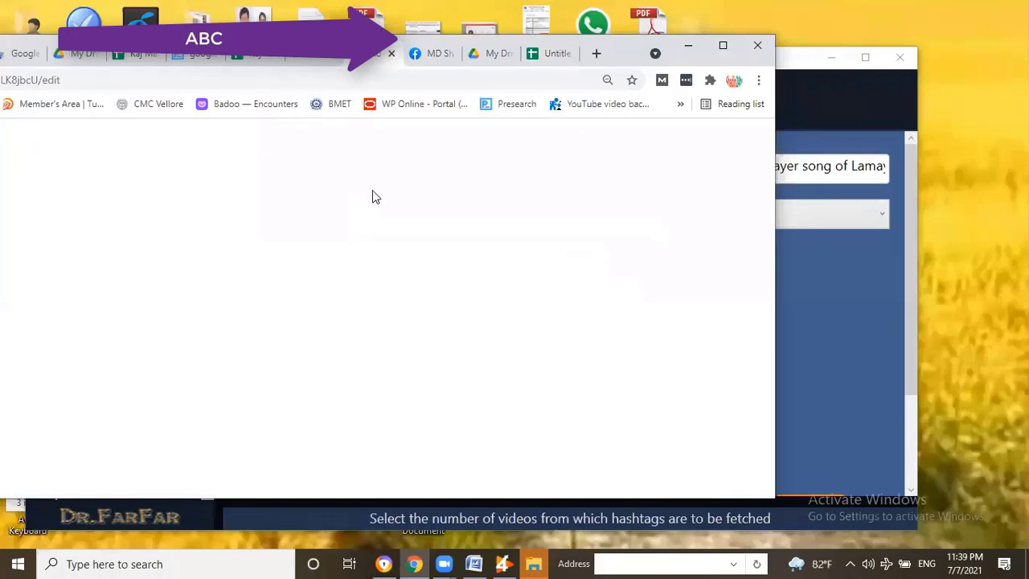
left_click(723, 50)
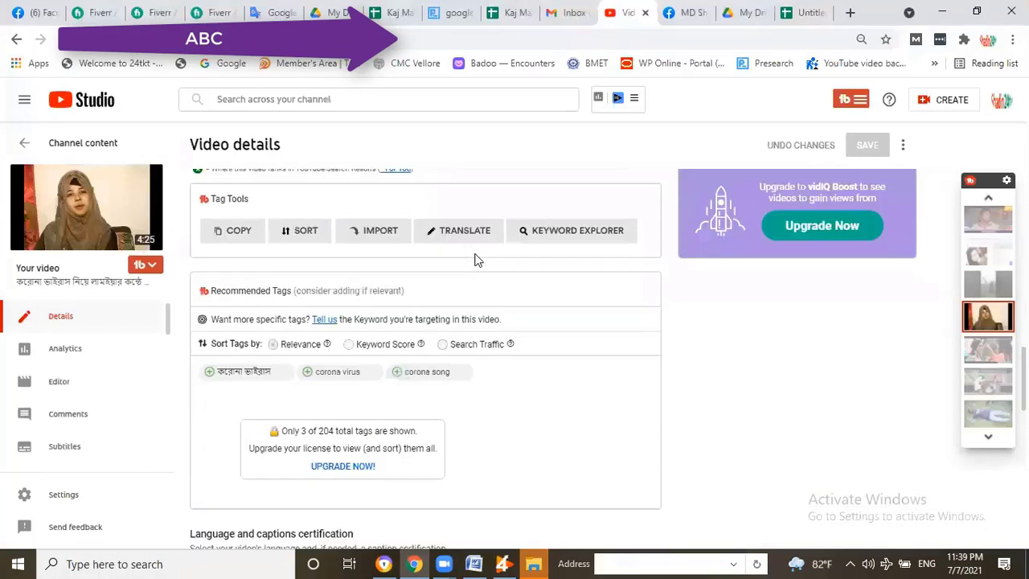
scroll(474, 259, "down", 1)
scroll(474, 258, "down", 2)
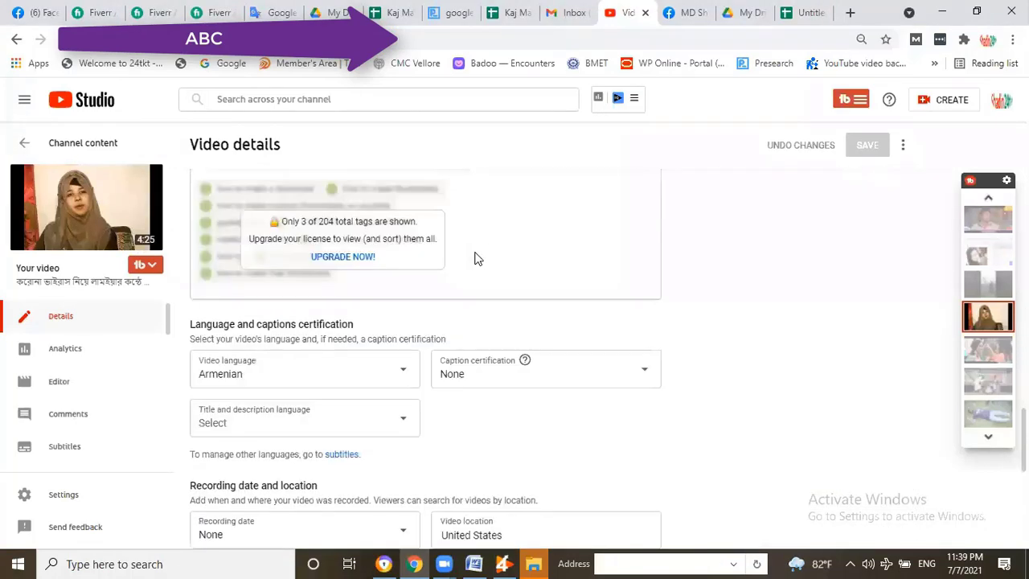
scroll(258, 289, "down", 2)
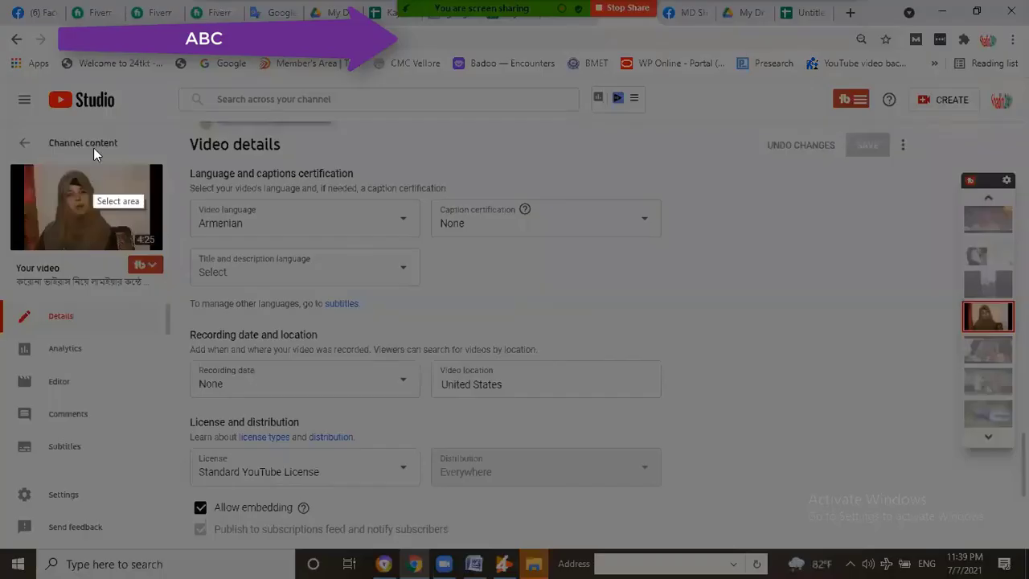
left_click_drag(94, 135, 866, 538)
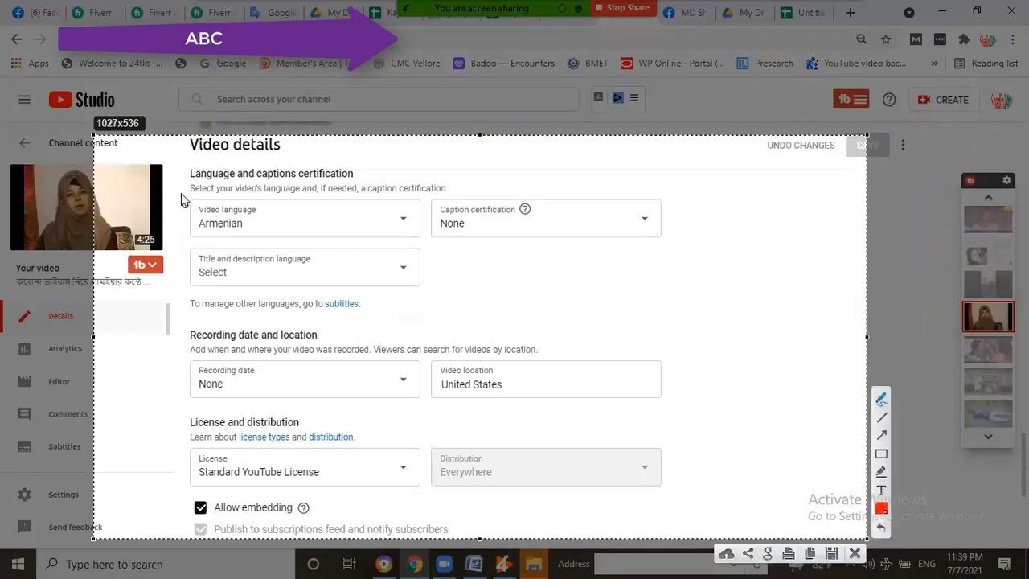
Outline the Video language, Title and description language, Recording date and Video location fields in red freehand on the capture.
left_click_drag(176, 193, 321, 198)
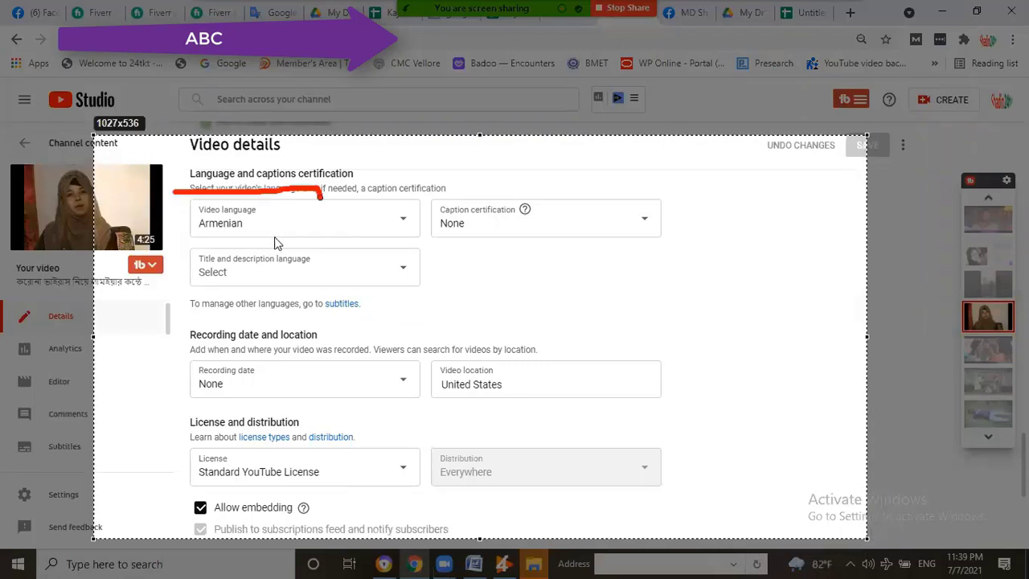
mouse_move(205, 248)
left_mouse_down()
mouse_move(165, 211)
mouse_move(175, 195)
left_mouse_up()
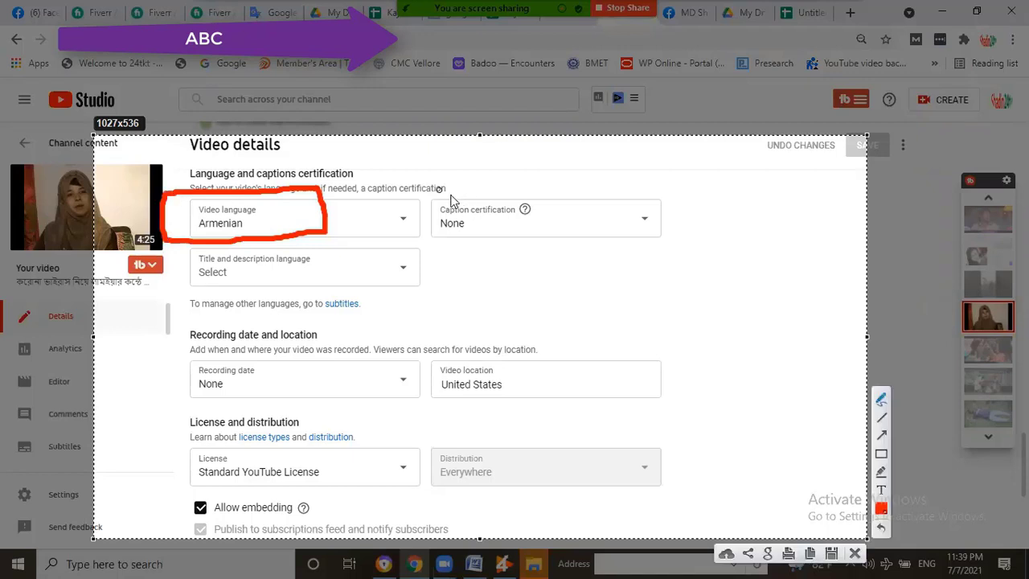
left_click(395, 197)
mouse_move(363, 270)
left_mouse_down()
mouse_move(152, 309)
mouse_move(179, 254)
mouse_move(367, 275)
left_mouse_up()
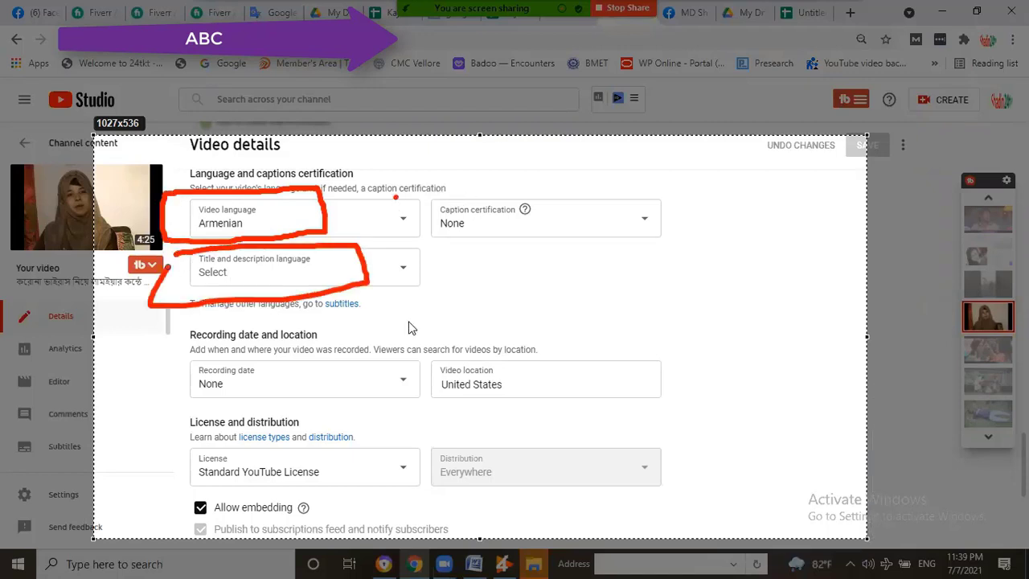
left_click_drag(148, 352, 339, 331)
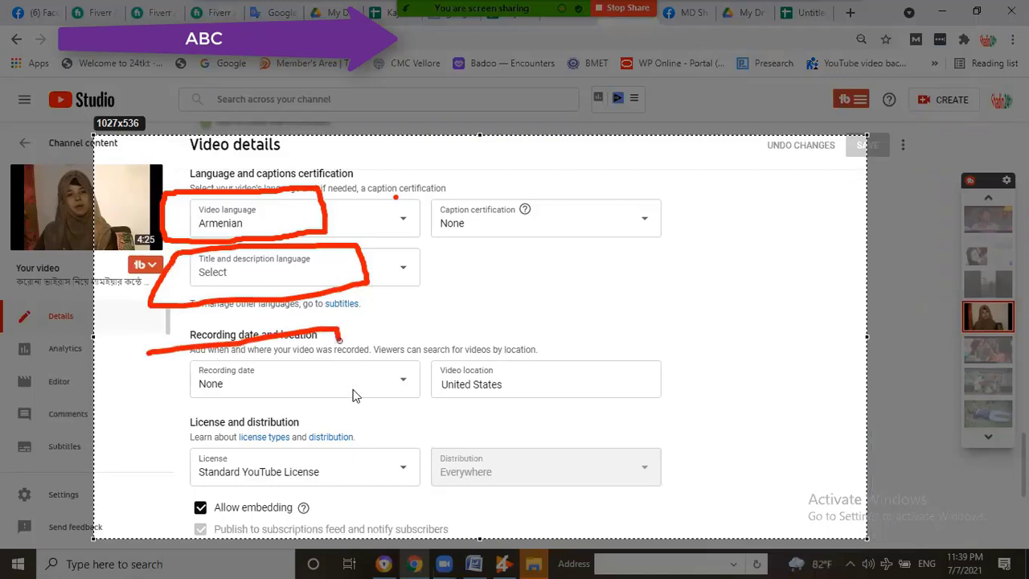
left_click_drag(98, 402, 149, 361)
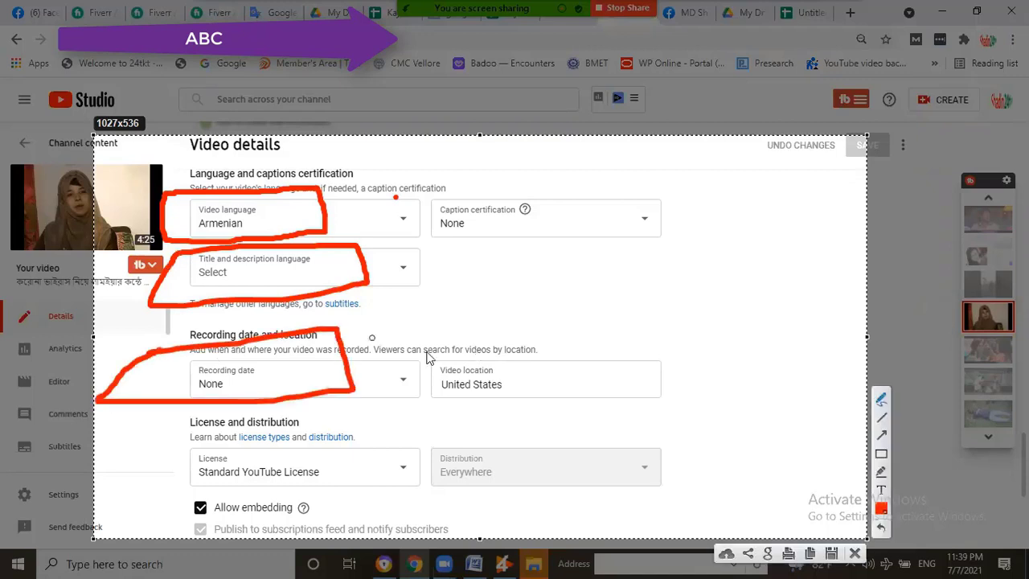
mouse_move(433, 356)
left_mouse_down()
mouse_move(565, 378)
mouse_move(533, 409)
mouse_move(412, 413)
mouse_move(432, 359)
left_mouse_up()
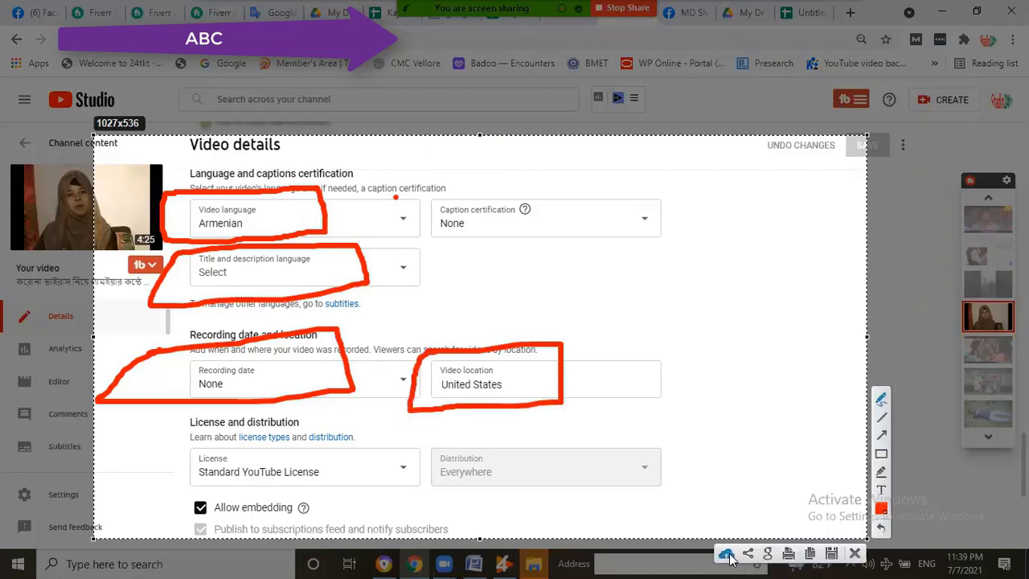
left_click(726, 554)
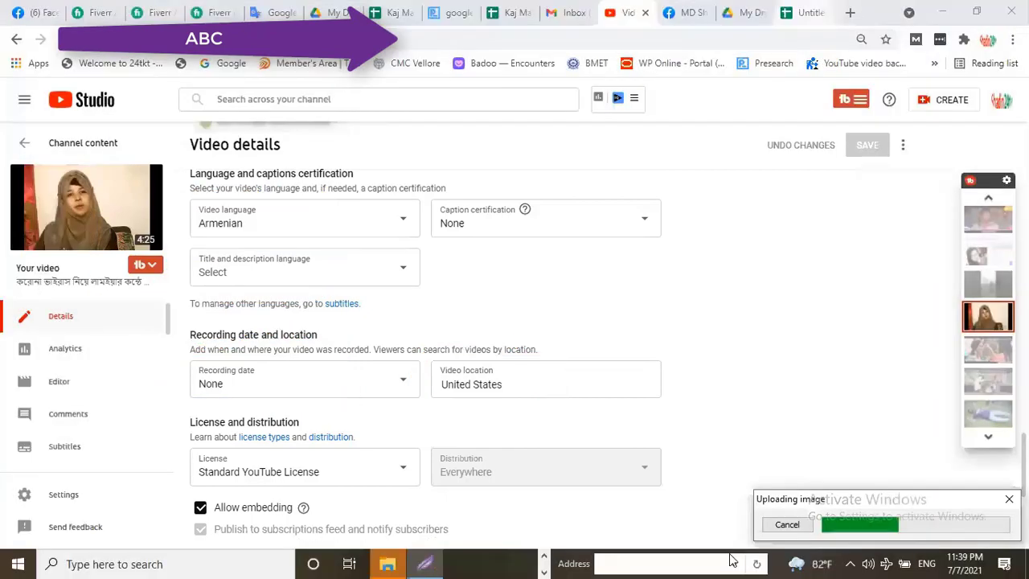
key("ctrl+9")
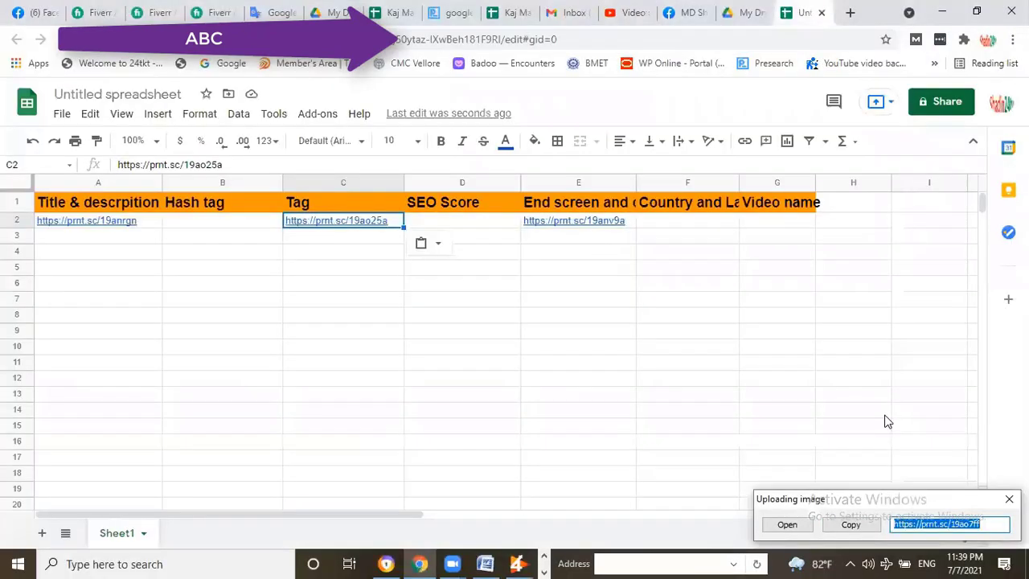
left_click(681, 224)
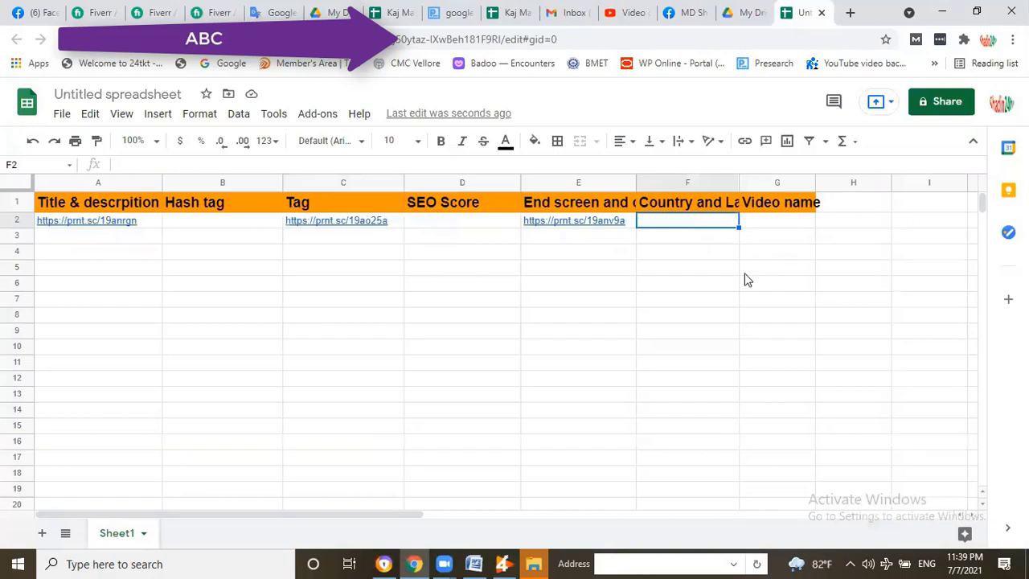
type("https://prnt.sc/19ao7ff")
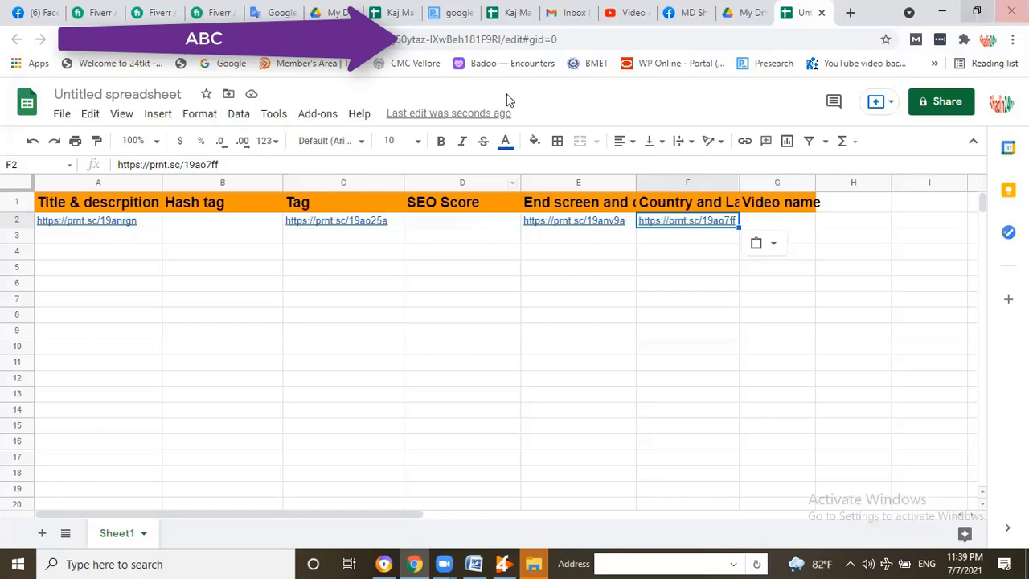
Return to the YouTube Studio video details page and select a screenshot area covering the vidIQ SEO score panel beside the tags.
key("super+Down")
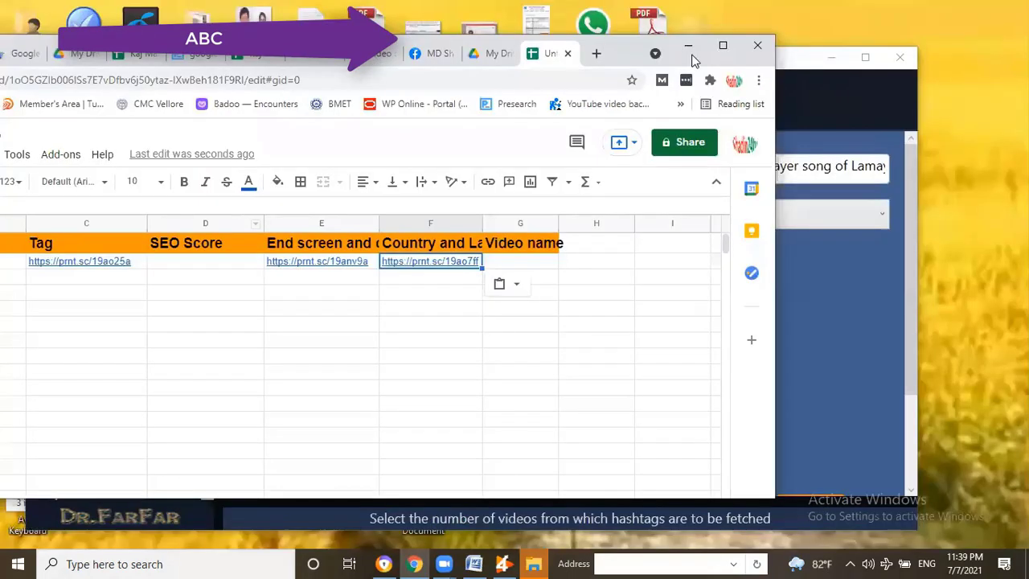
key("super+Up")
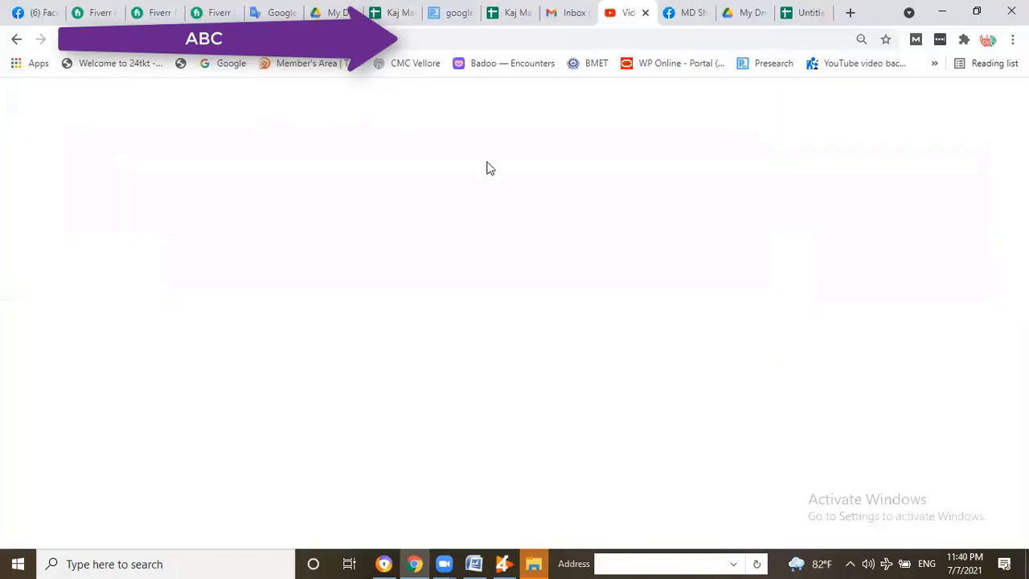
scroll(457, 262, "down", 3)
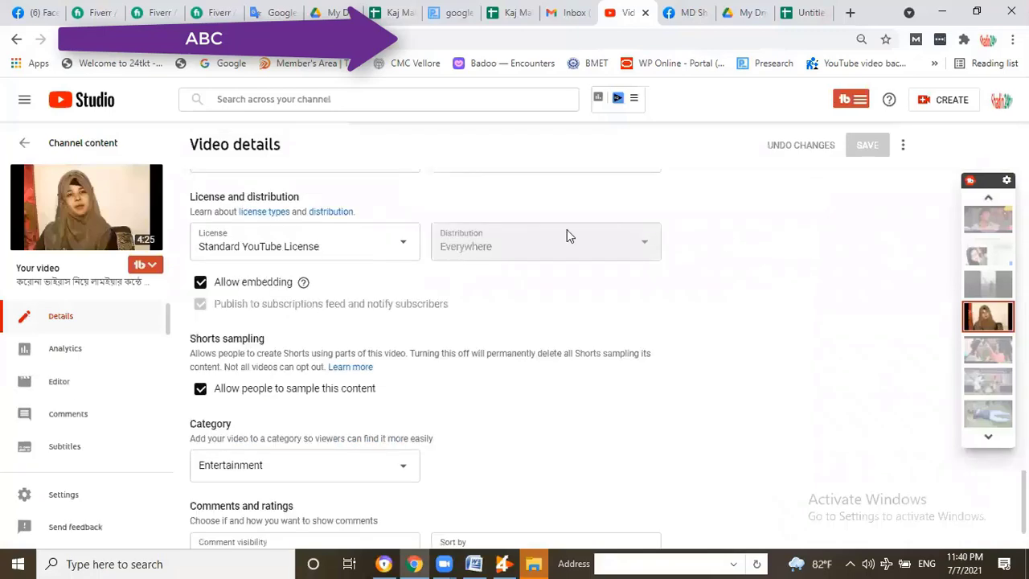
scroll(611, 231, "up", 5)
scroll(629, 231, "up", 4)
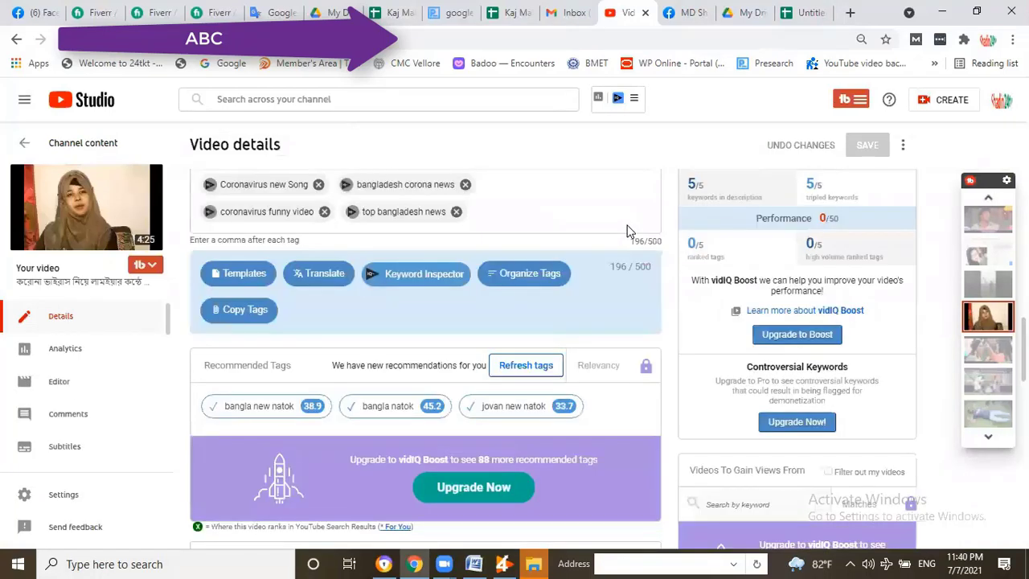
scroll(629, 231, "up", 3)
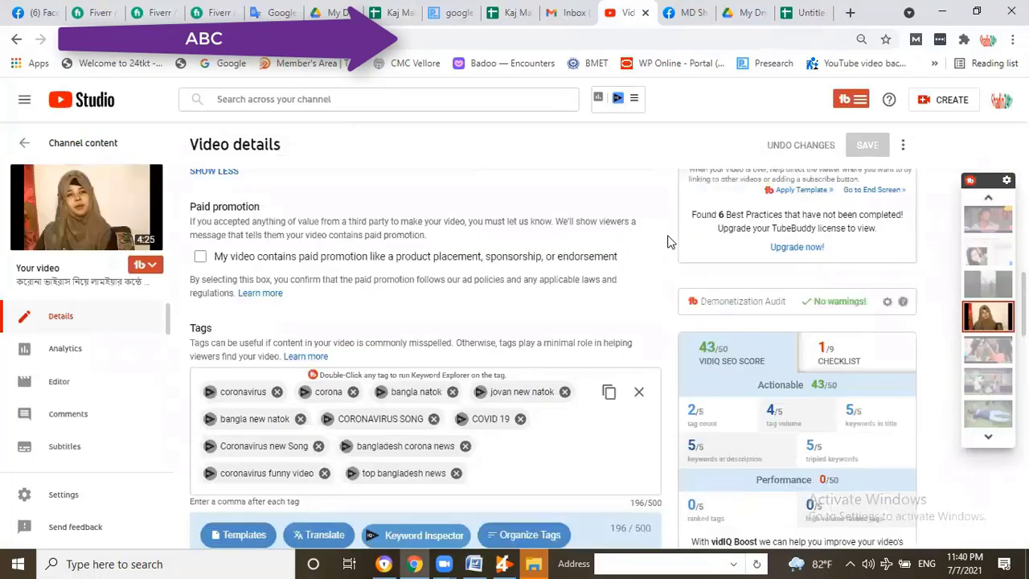
scroll(727, 236, "down", 1)
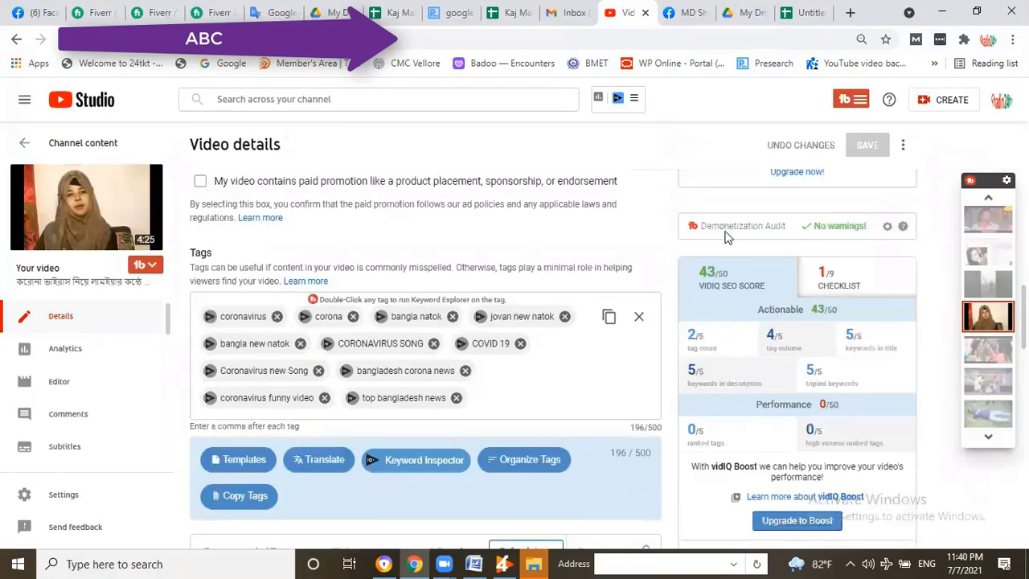
key("Print")
left_click_drag(714, 410, 493, 125)
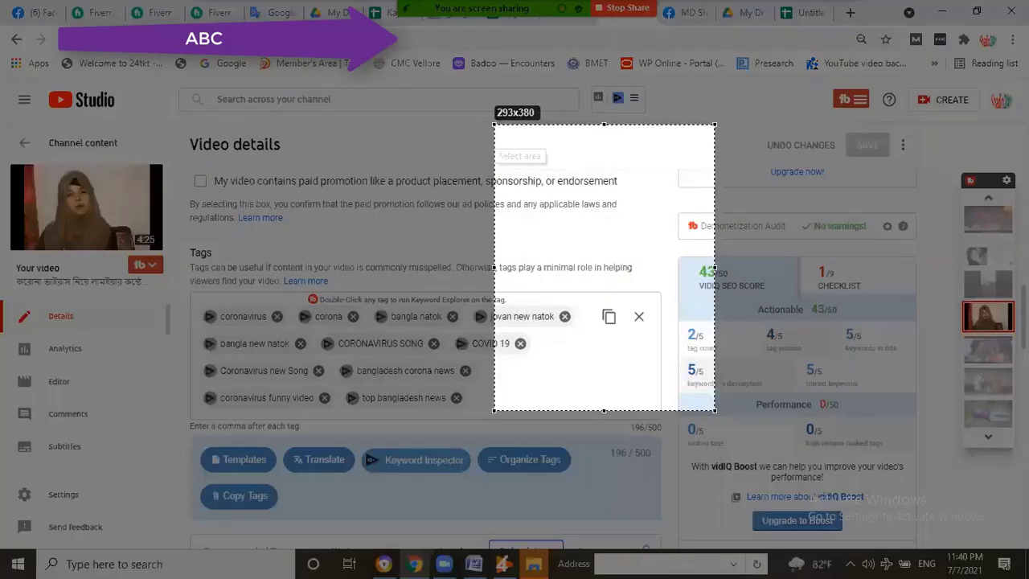
left_click_drag(715, 410, 1020, 558)
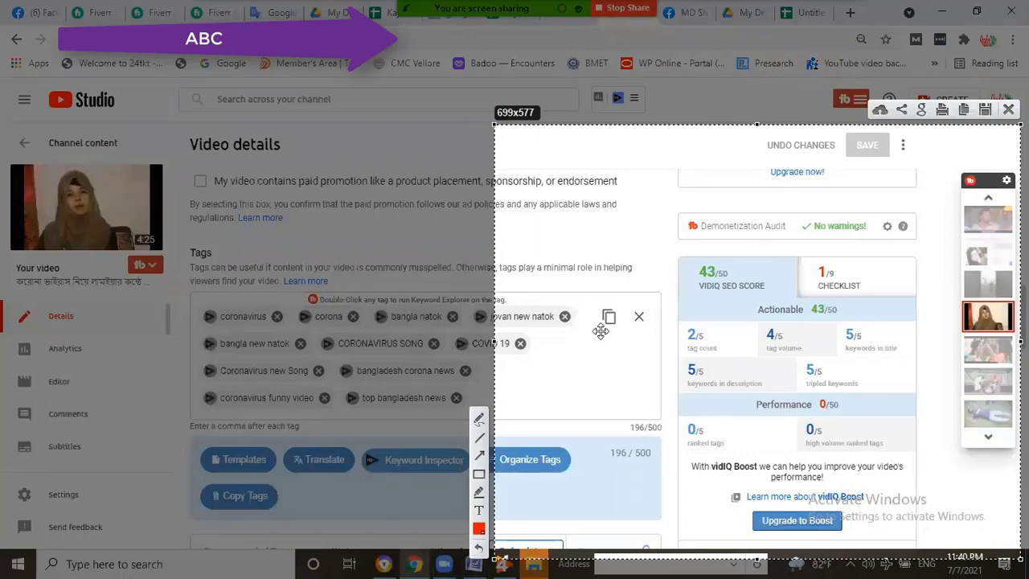
Outline the vidIQ SEO score panel in red freehand on the capture and draw an arrow pointing at it.
left_click(479, 420)
mouse_move(595, 222)
left_mouse_down()
mouse_move(902, 195)
mouse_move(936, 457)
left_mouse_up()
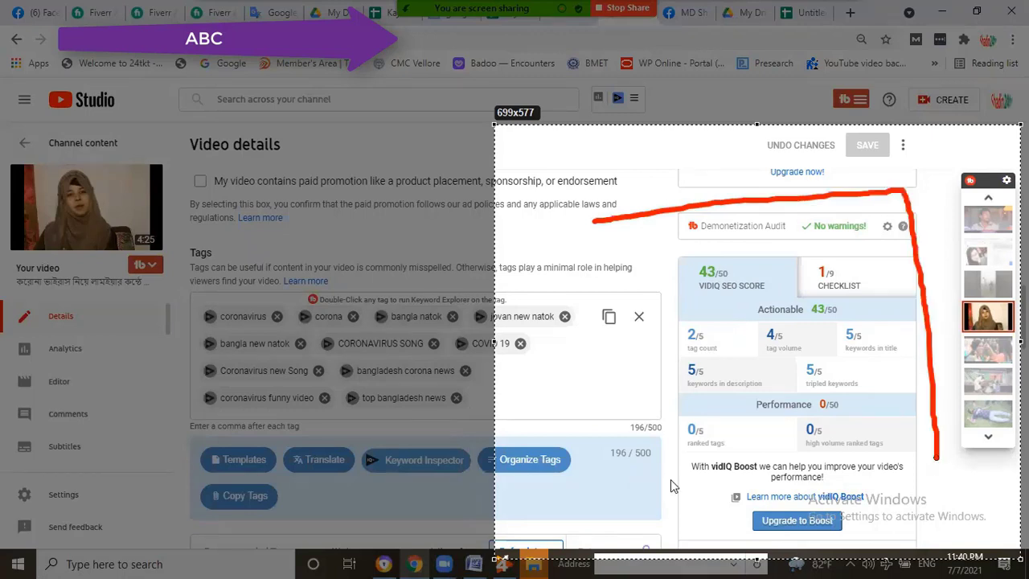
left_click_drag(672, 485, 595, 222)
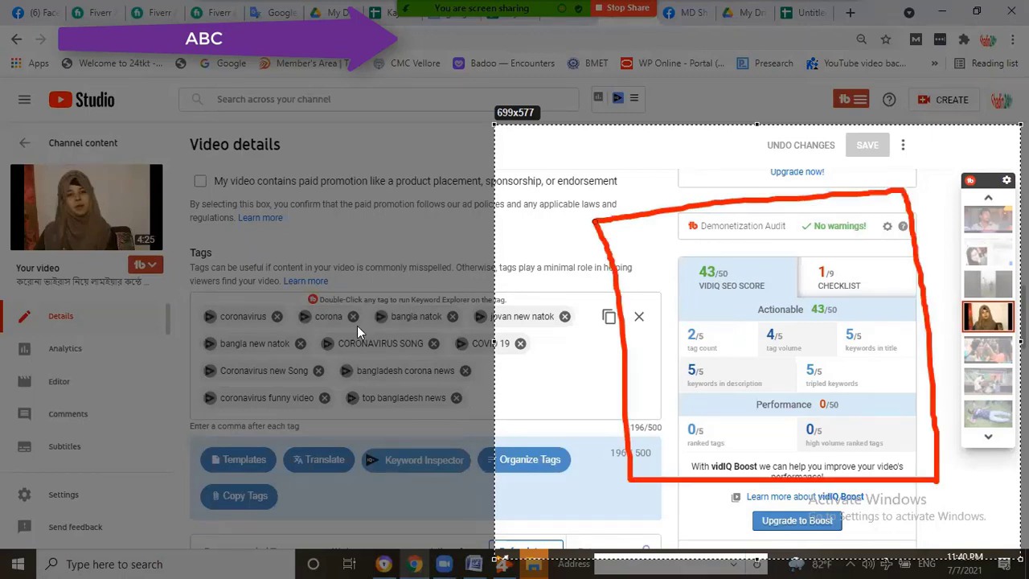
mouse_move(357, 326)
left_mouse_down()
mouse_move(611, 279)
mouse_move(600, 316)
left_mouse_up()
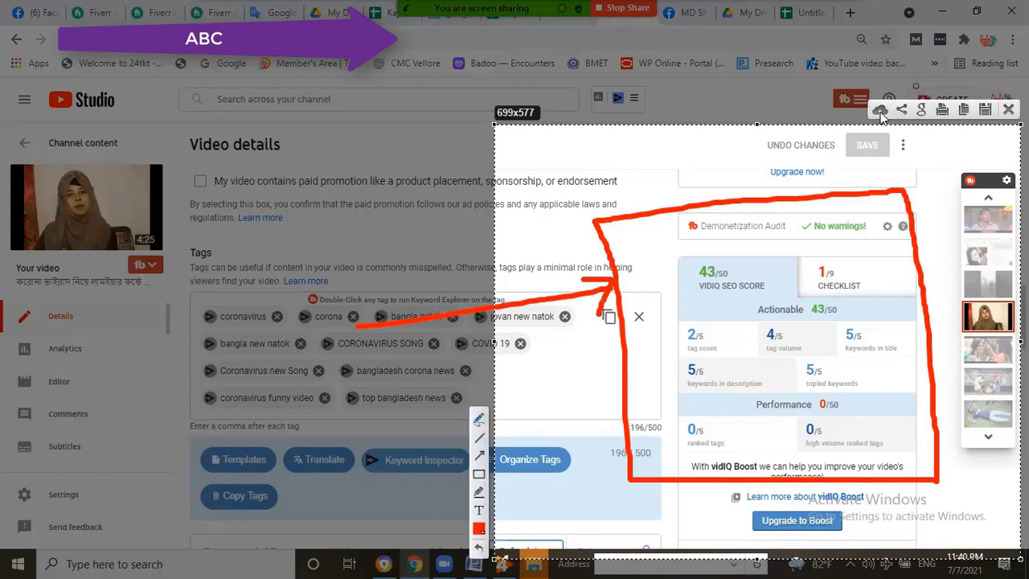
left_click(880, 111)
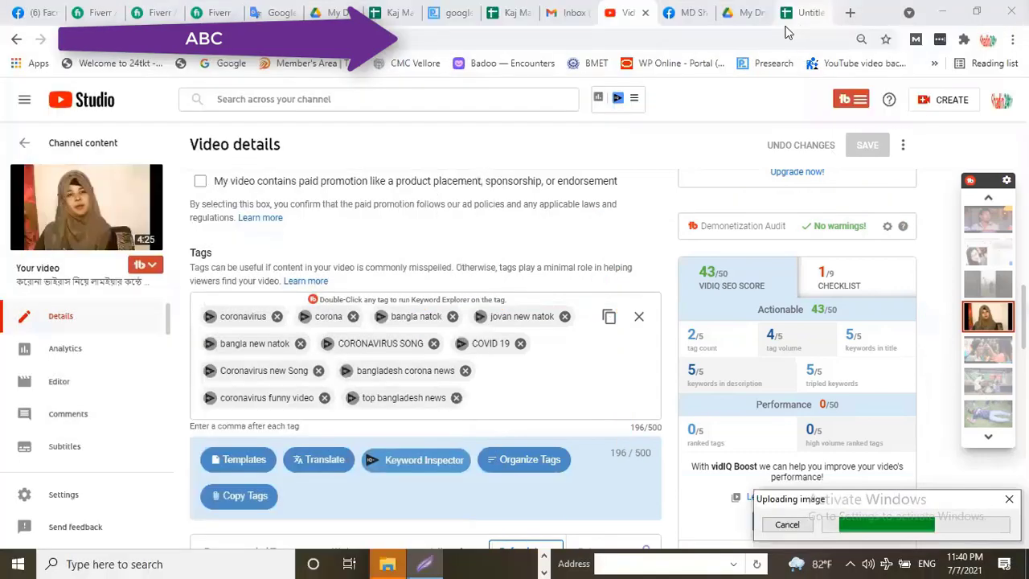
left_click(796, 17)
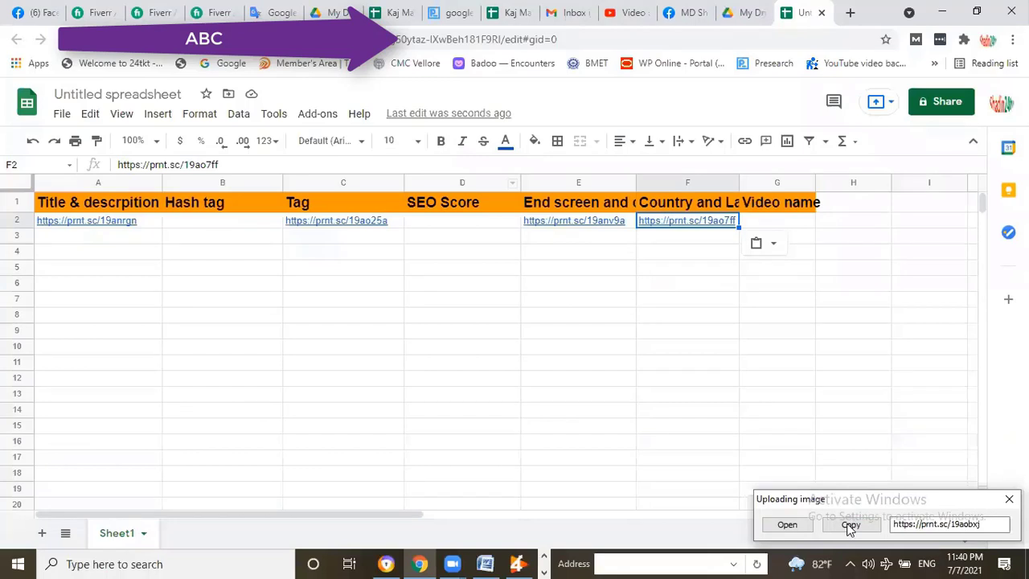
left_click(849, 525)
key("Left")
key("Left")
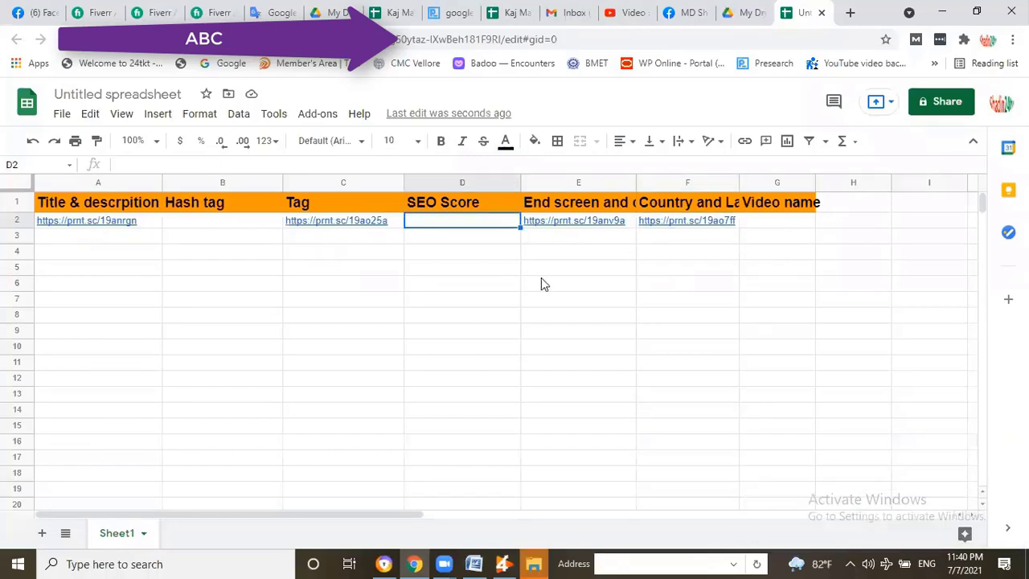
type("https://prnt.sc/19aobxj")
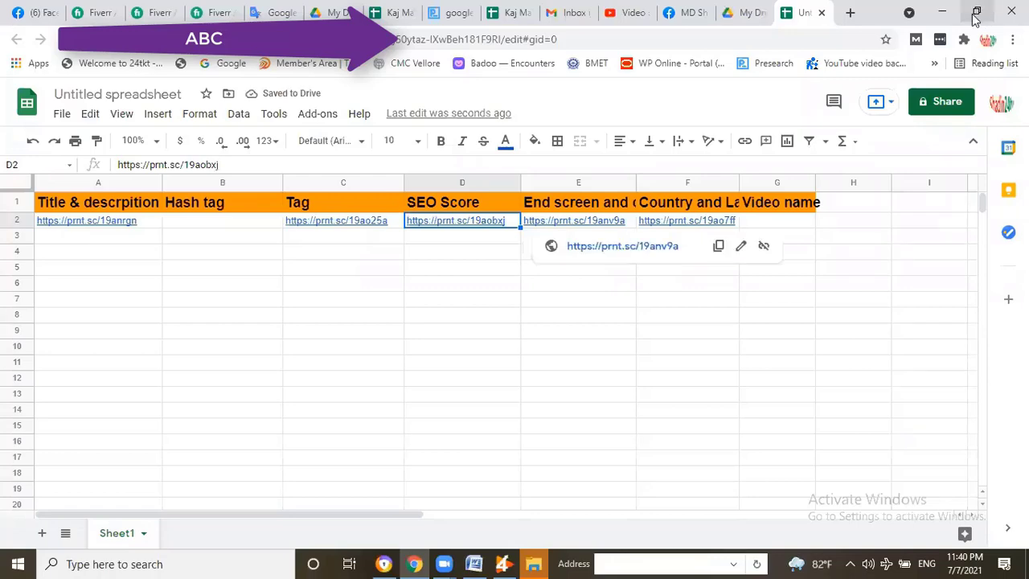
Capture the hashtag line at the end of the video description in YouTube Studio and outline it in red freehand.
left_click(975, 14)
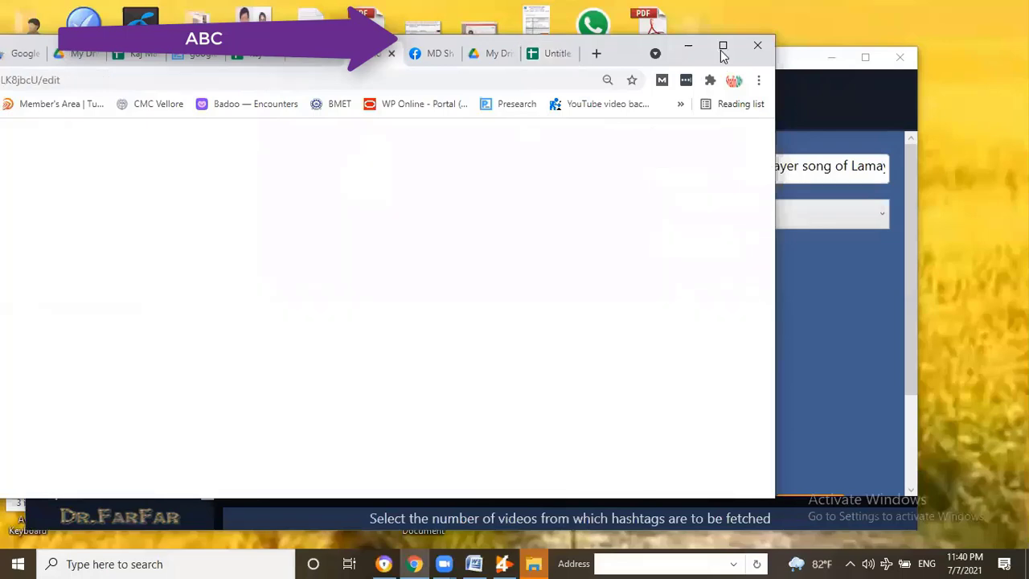
left_click(723, 47)
scroll(470, 268, "down", 3)
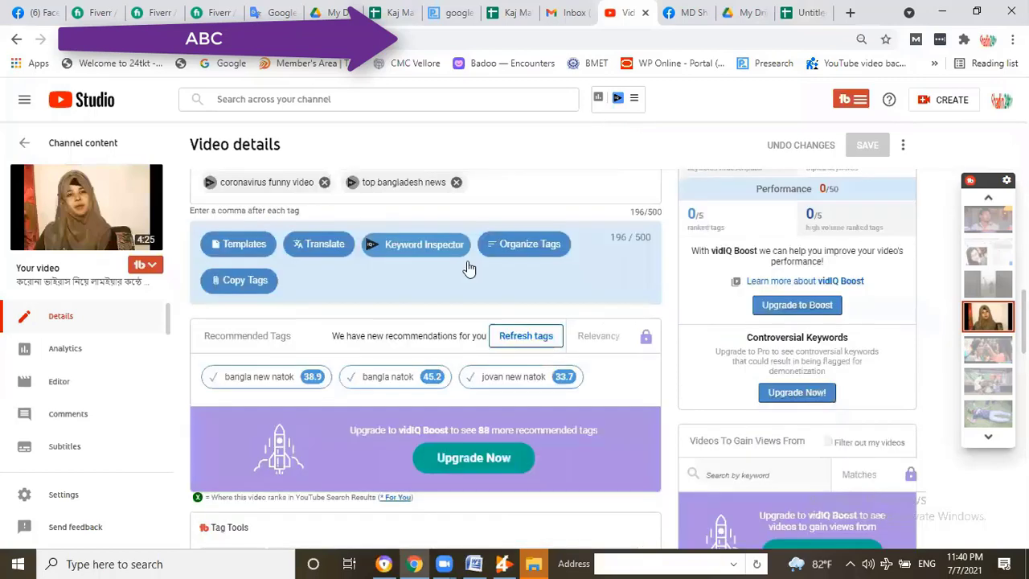
scroll(468, 268, "up", 5)
scroll(466, 265, "up", 3)
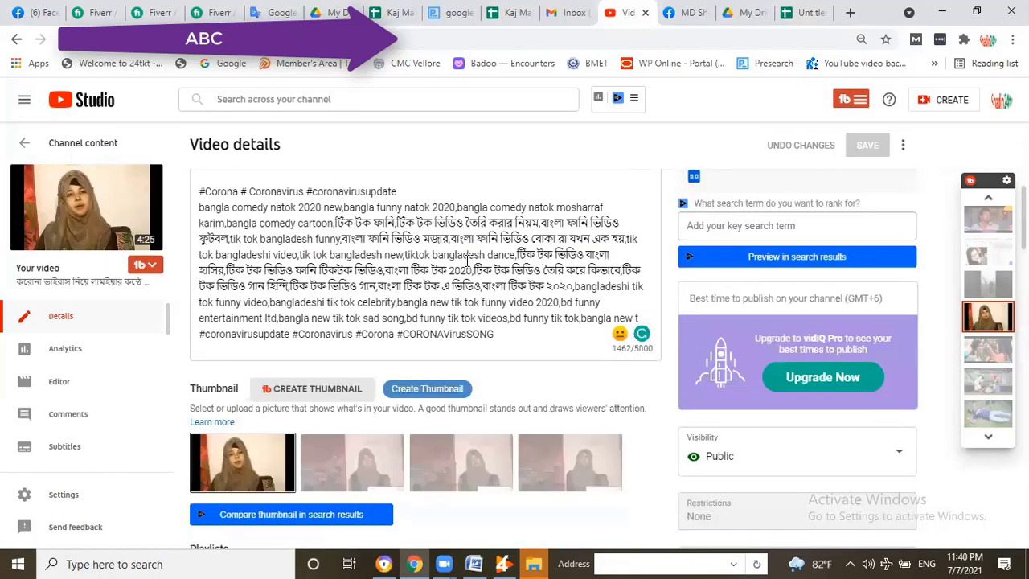
scroll(466, 261, "up", 3)
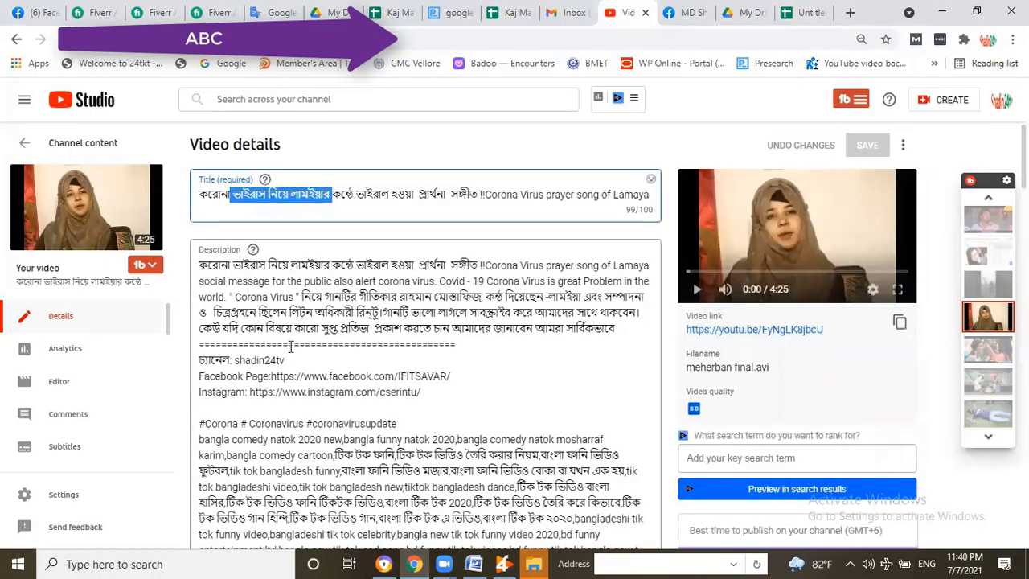
scroll(440, 366, "down", 2)
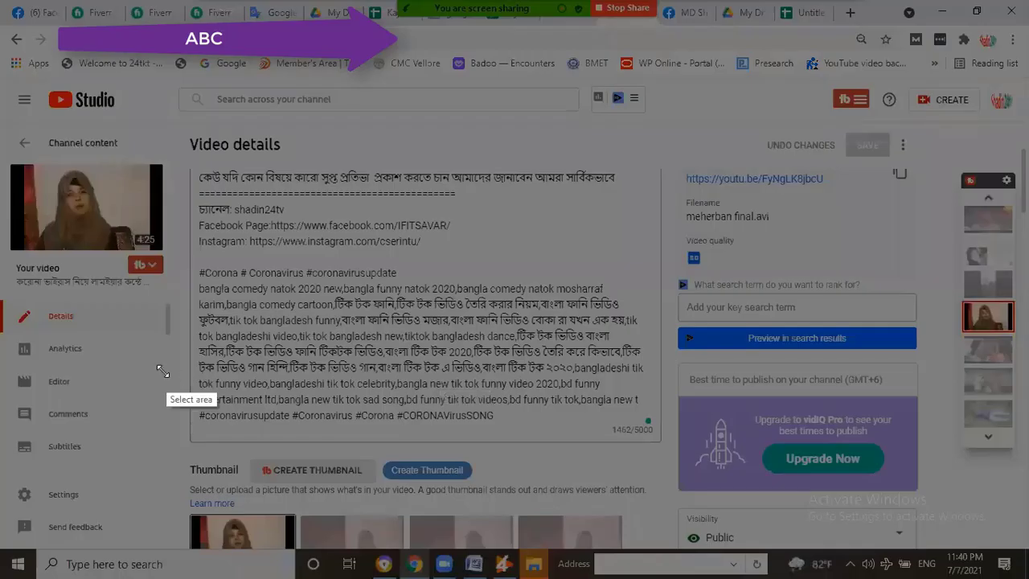
left_click_drag(157, 368, 696, 472)
left_click_drag(682, 423, 692, 471)
left_click_drag(174, 399, 366, 399)
left_click_drag(169, 469, 178, 402)
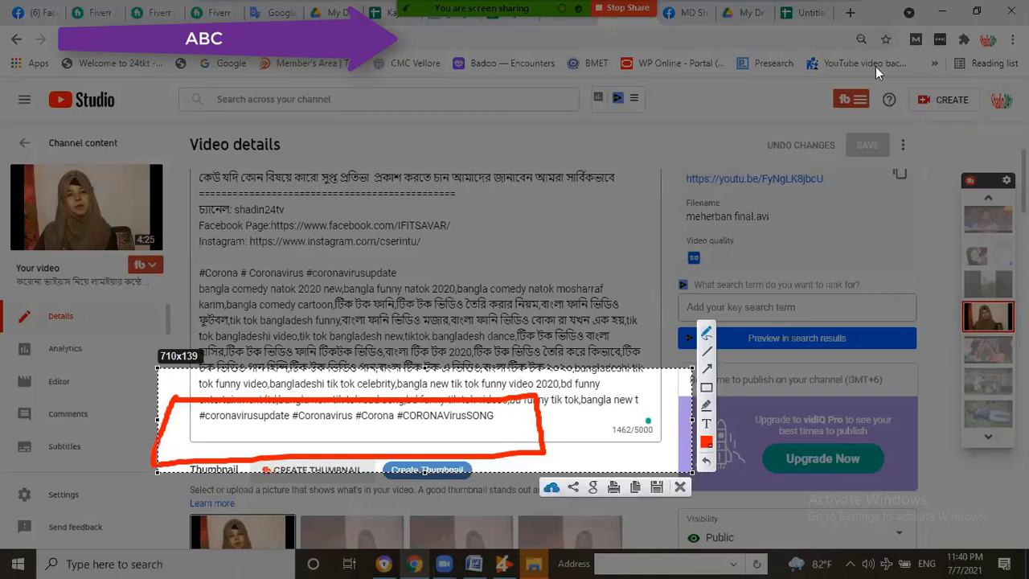
key("ctrl+d")
key("ctrl+9")
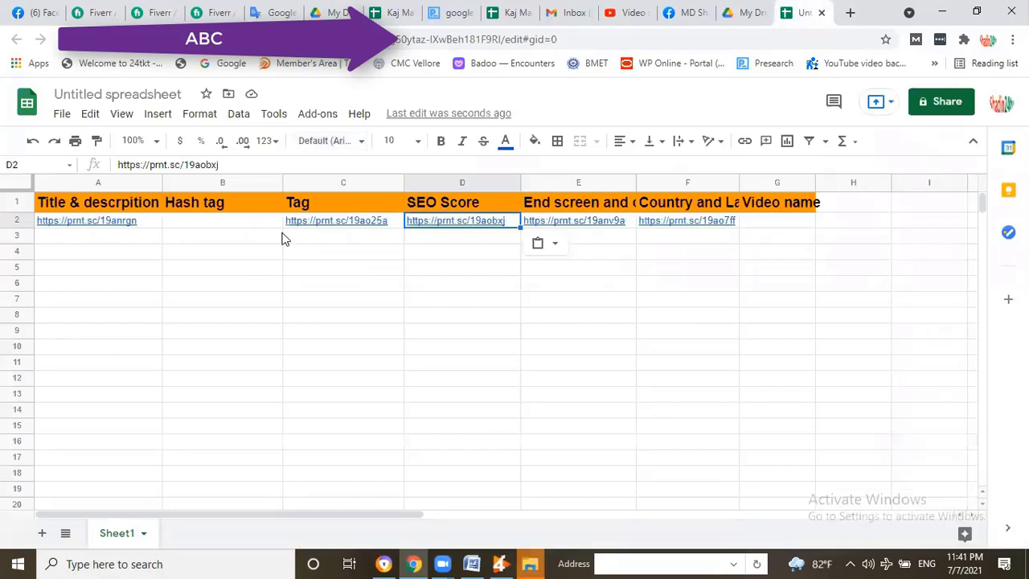
key("Left")
key("Left")
type("https://prnt.sc/19aof96")
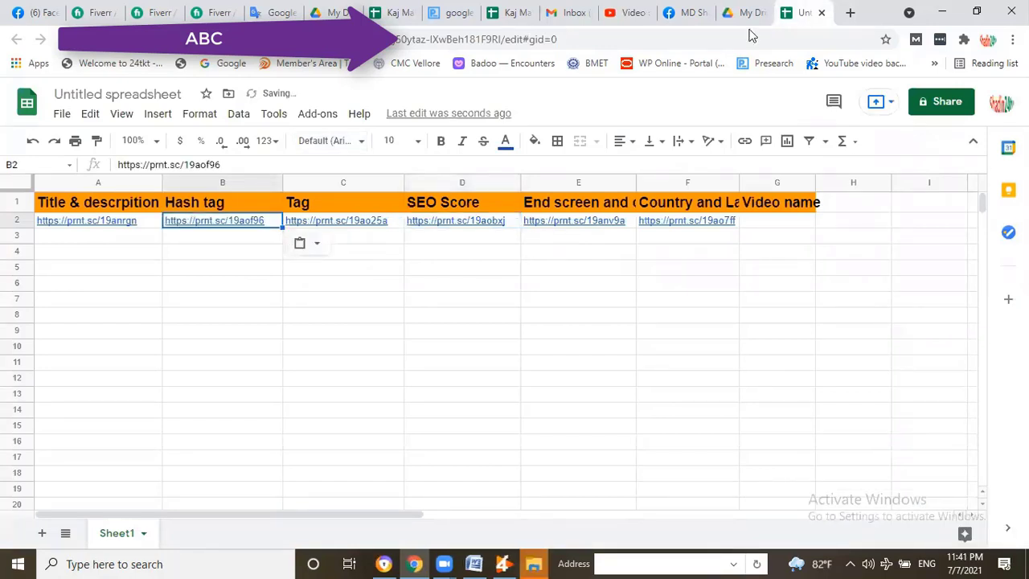
key("Right")
key("Right")
key("Down")
key("Down")
key("Down")
key("Down")
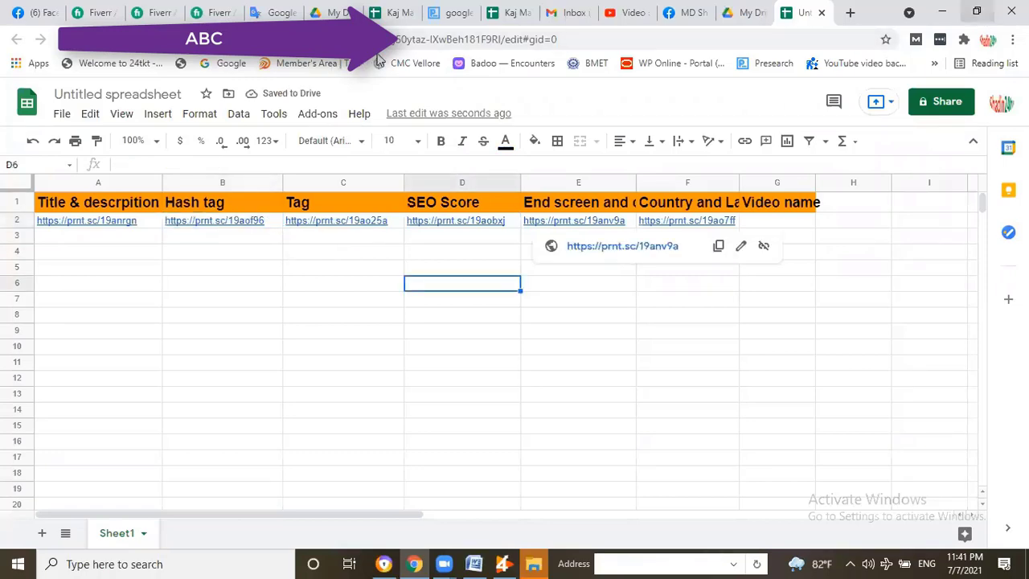
Return to the YouTube Studio video details page and copy the full video title.
key("super+Down")
left_click(722, 47)
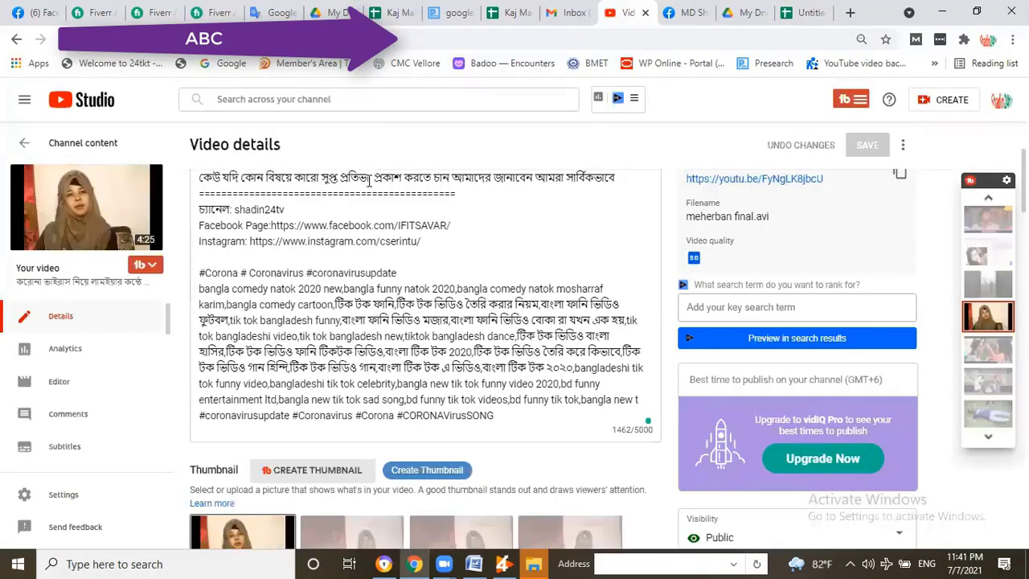
scroll(381, 198, "up", 2)
left_click(381, 197)
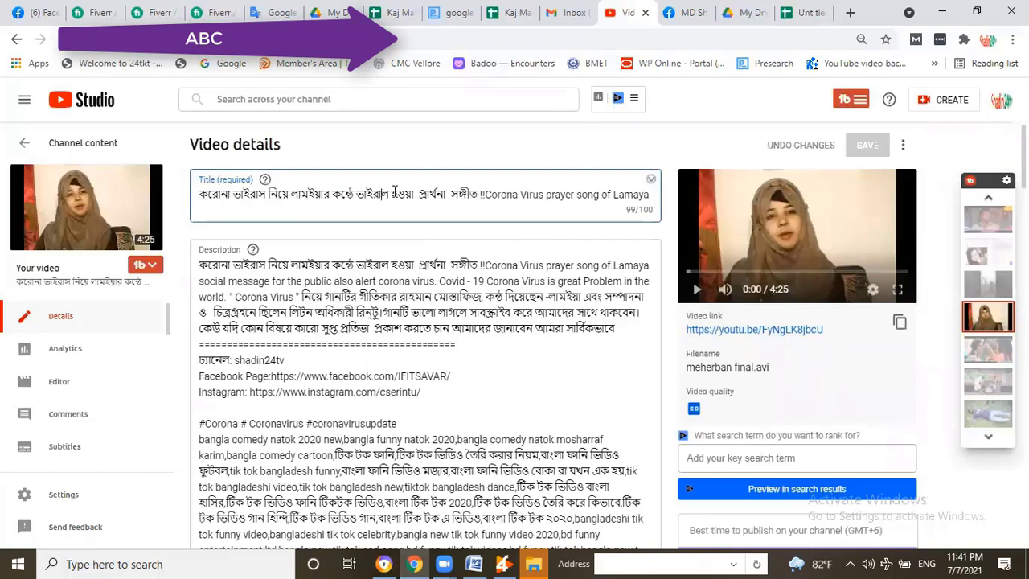
key("ctrl+a")
key("ctrl+c")
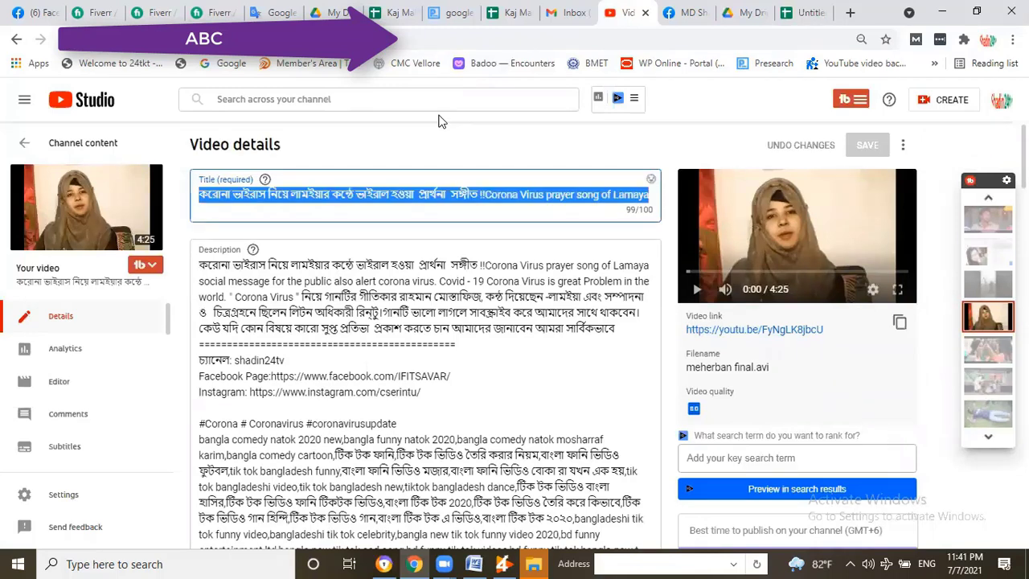
right_click(429, 201)
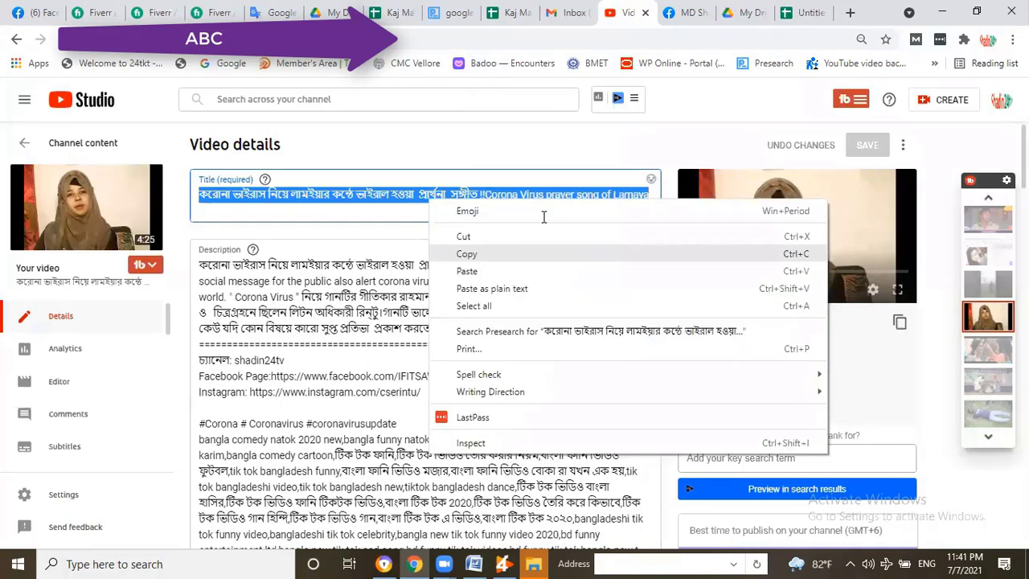
Paste the video title into cell G2 of the spreadsheet, under the Video name heading, and widen column G.
left_click(804, 13)
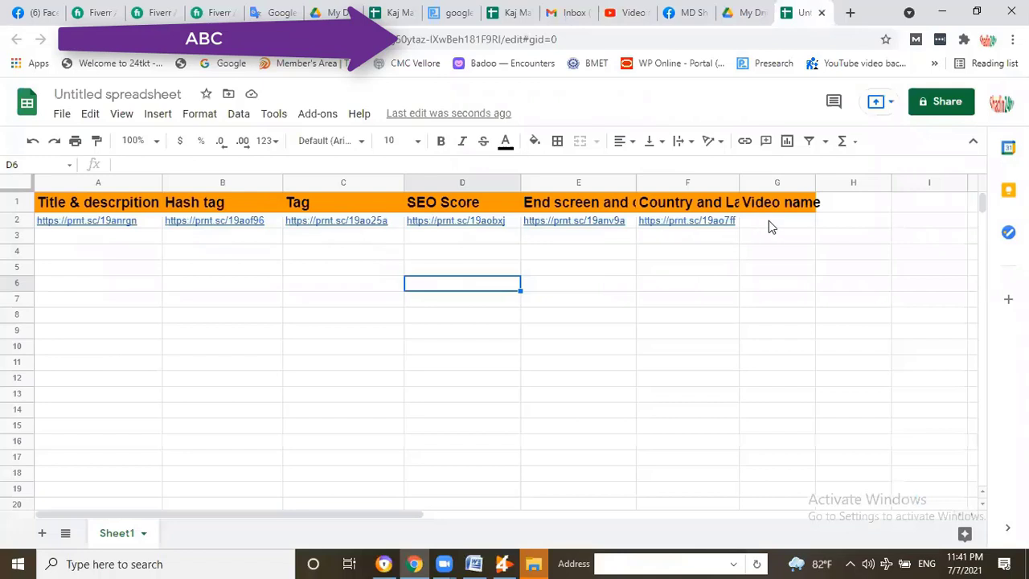
left_click(792, 227)
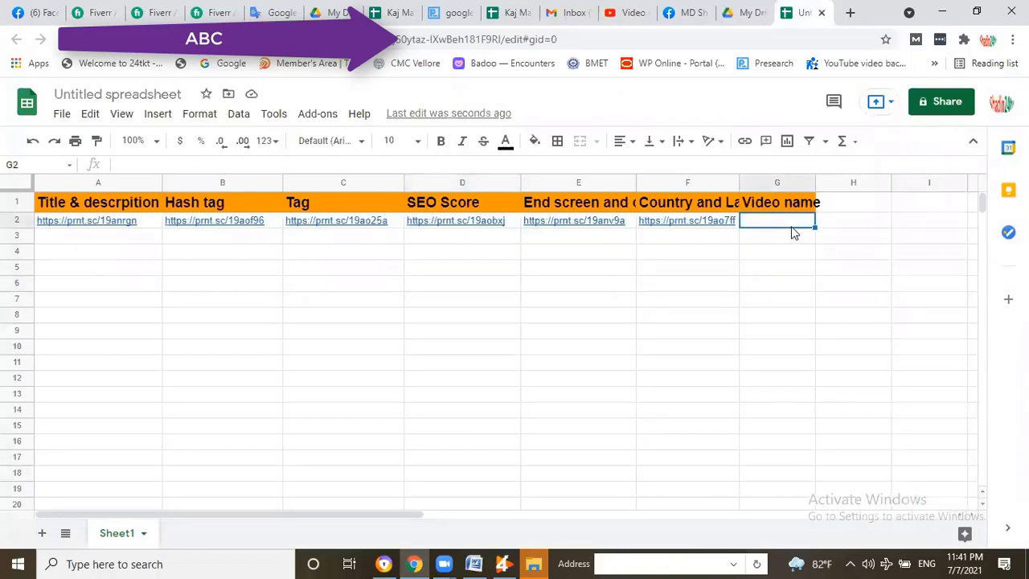
key("ctrl+v")
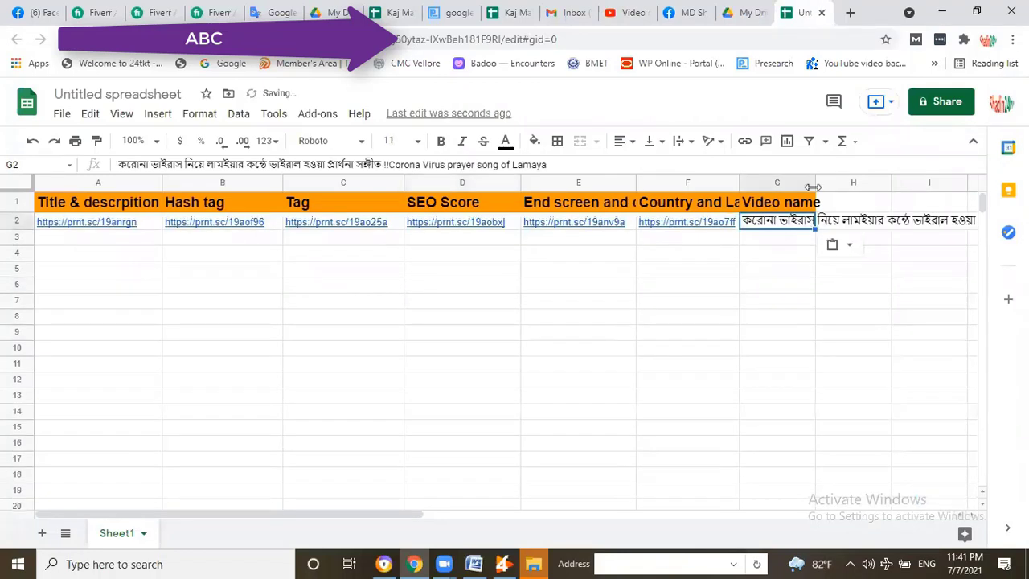
left_click(950, 183)
left_click(334, 254)
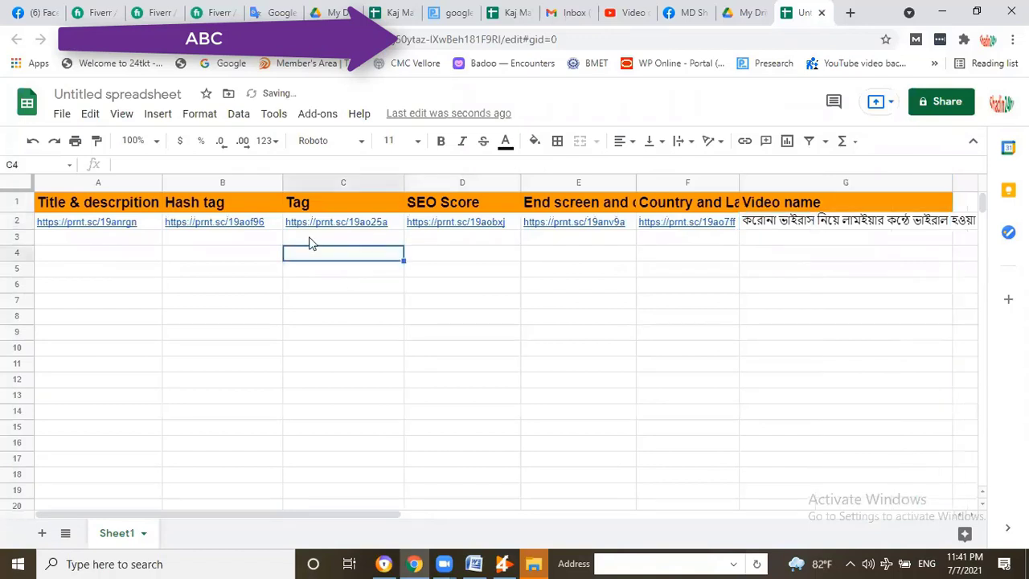
left_click(124, 227)
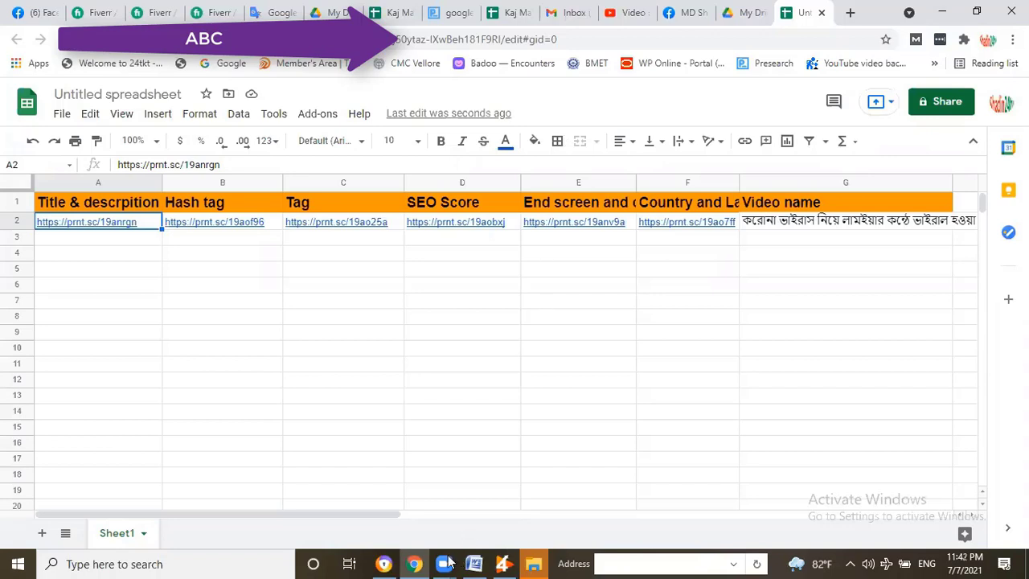
mouse_move(443, 563)
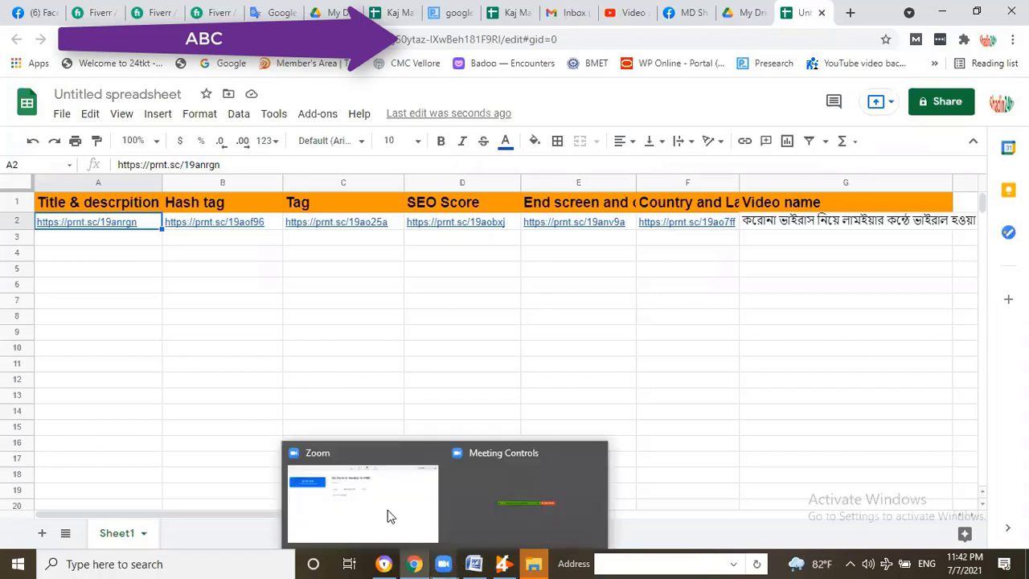
left_click(445, 563)
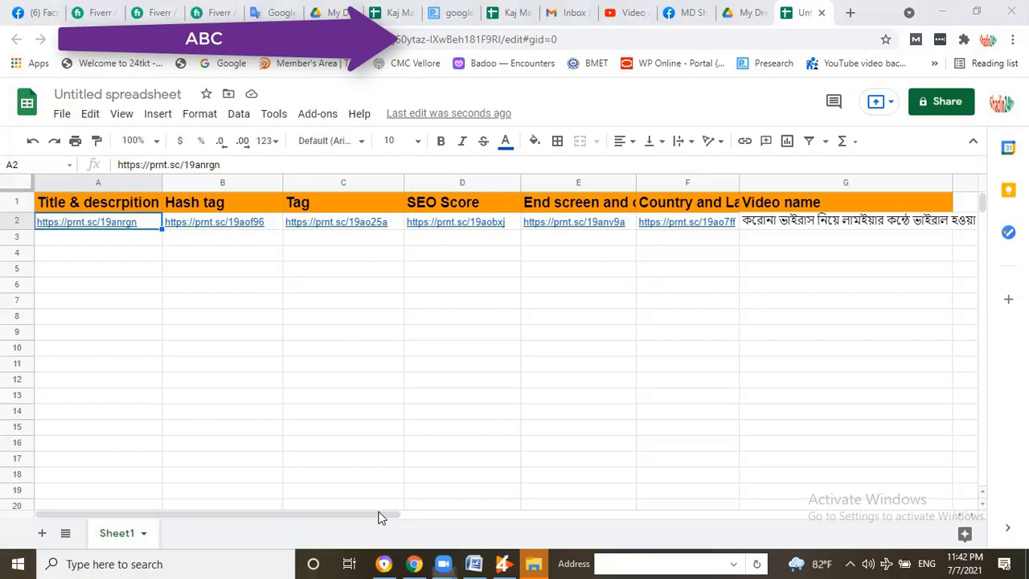
Switch back to the YouTube Studio video details page and copy the complete video title again.
left_click(726, 287)
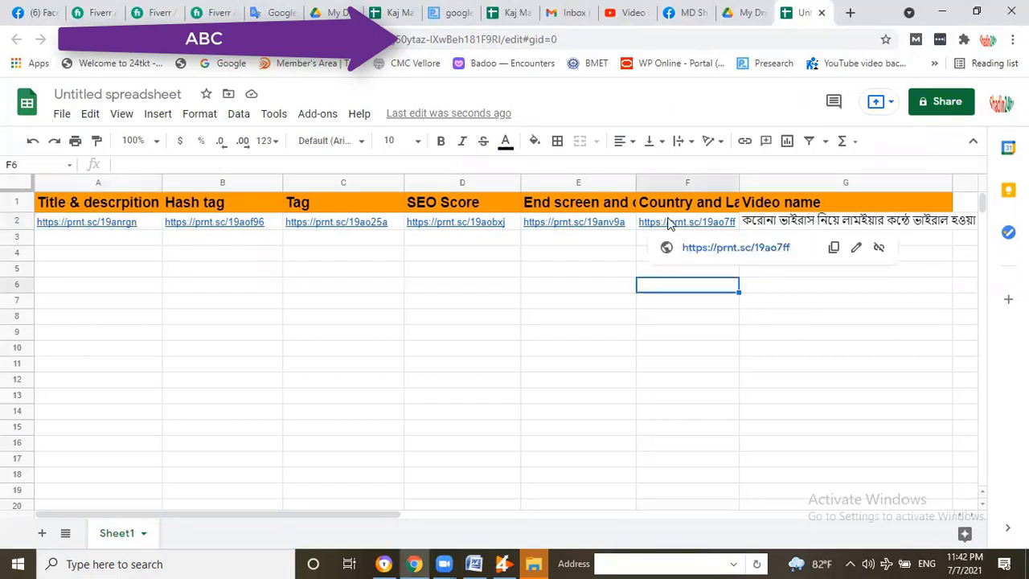
left_click(415, 563)
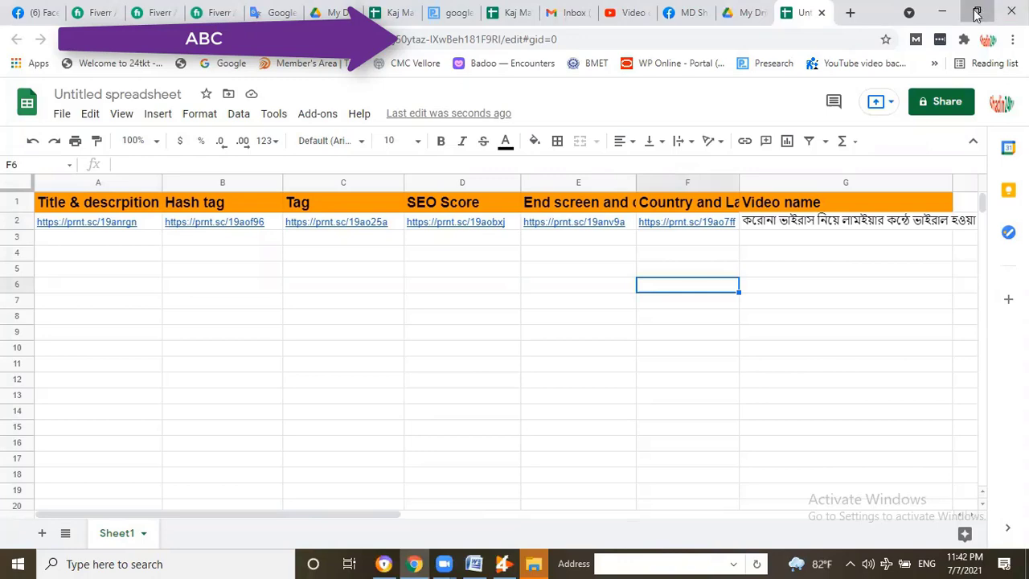
left_click(977, 13)
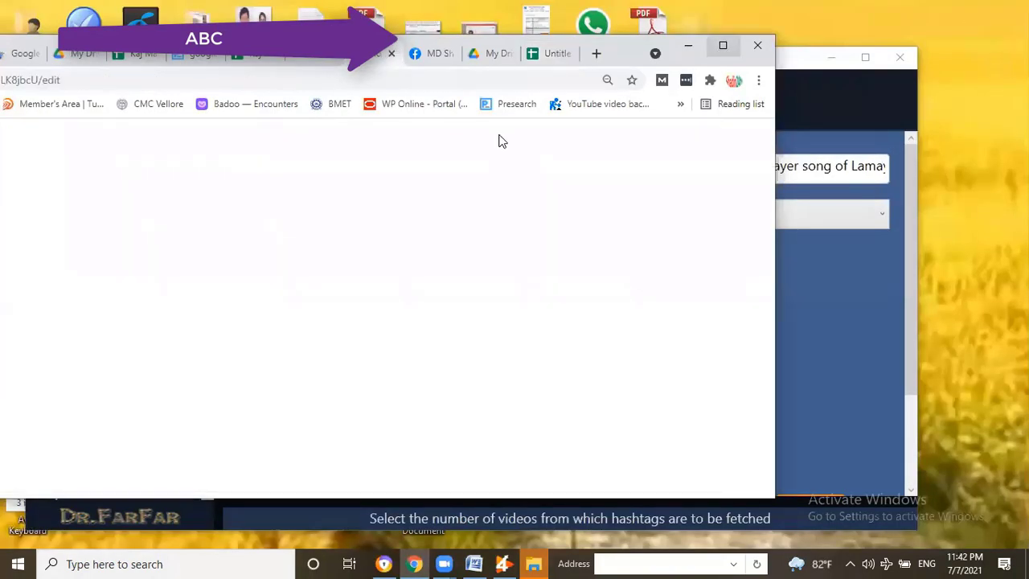
key("super+Up")
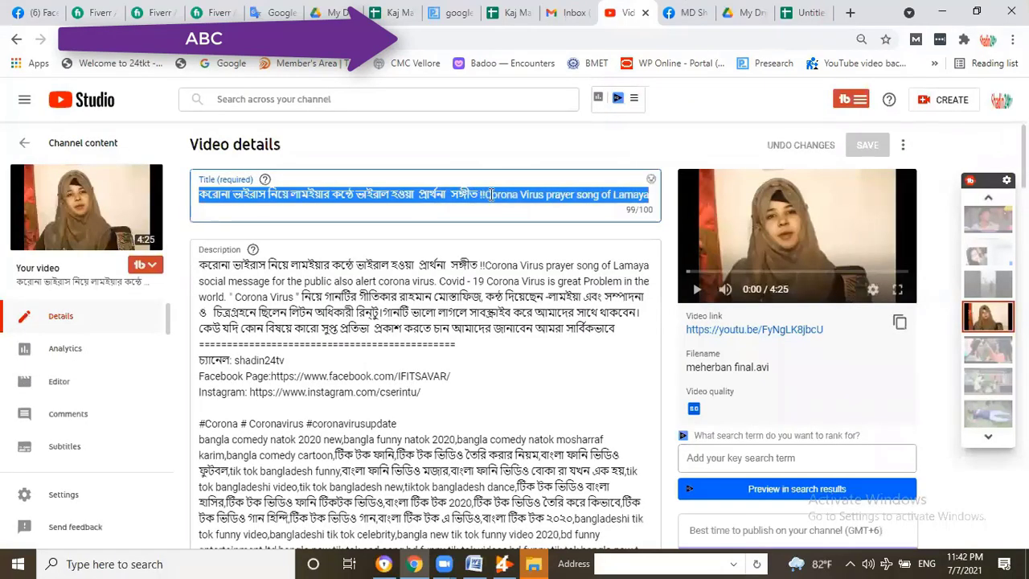
left_click(485, 194)
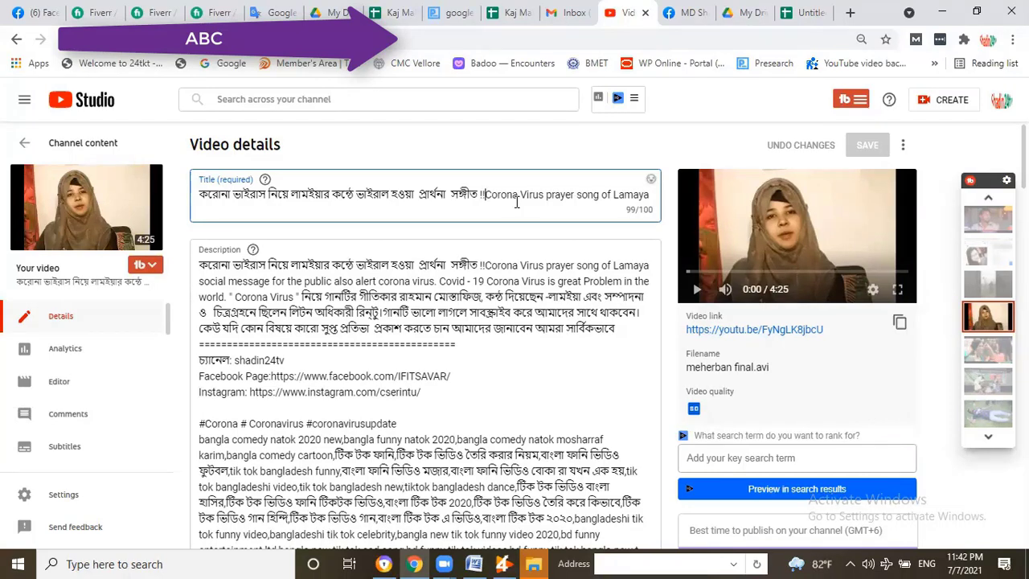
key("ctrl+a")
key("ctrl+c")
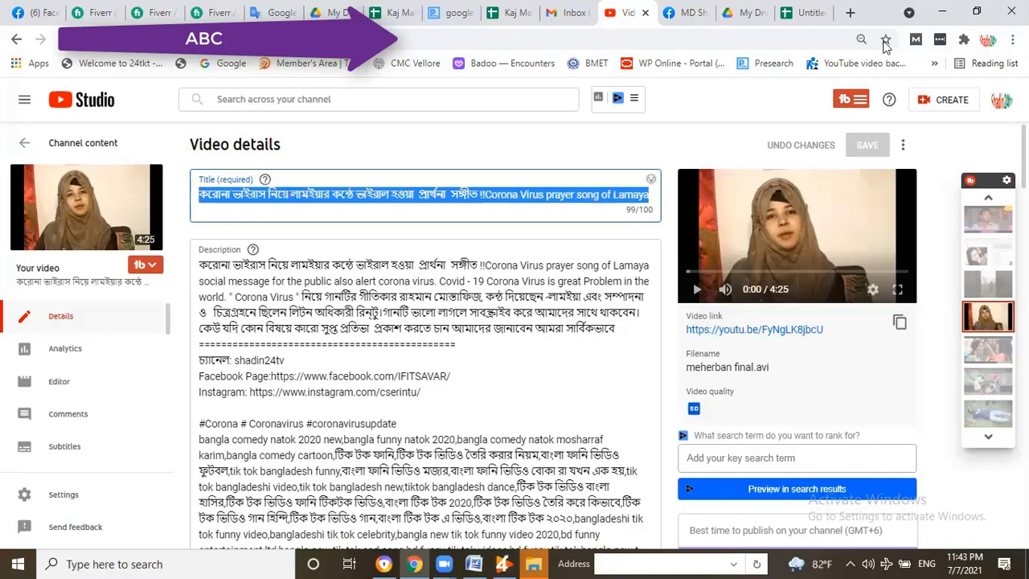
Open youtube.com in a new browser tab and search for the copied video title.
key("super+Down")
key("ctrl+t")
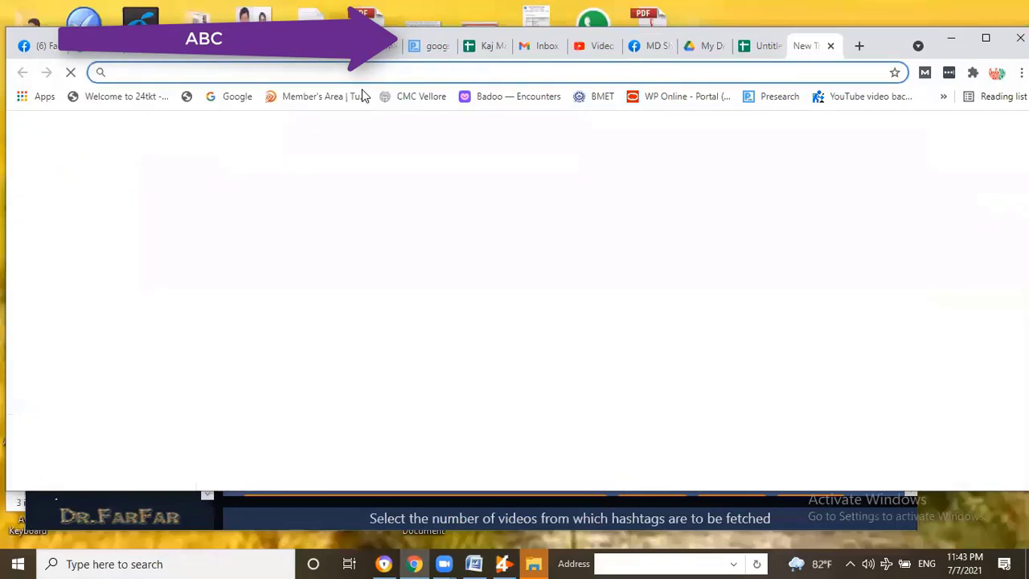
type("y")
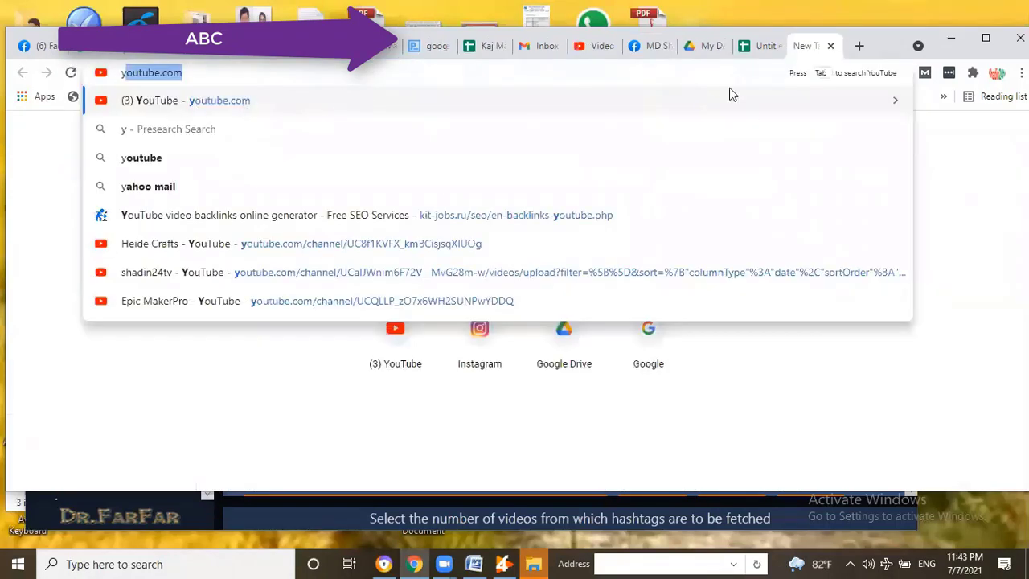
key("Return")
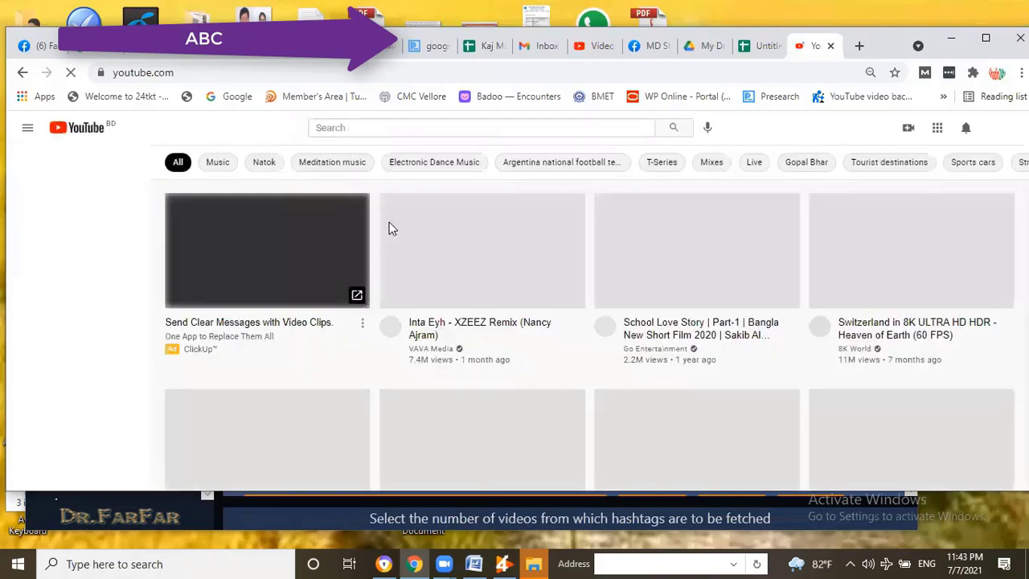
right_click(351, 132)
left_click(635, 122)
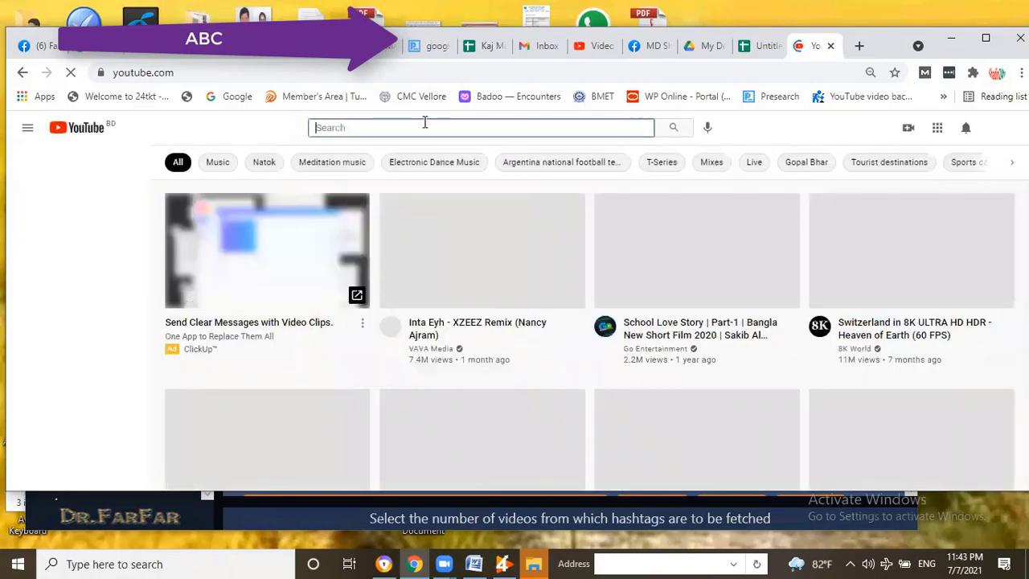
key("ctrl+v")
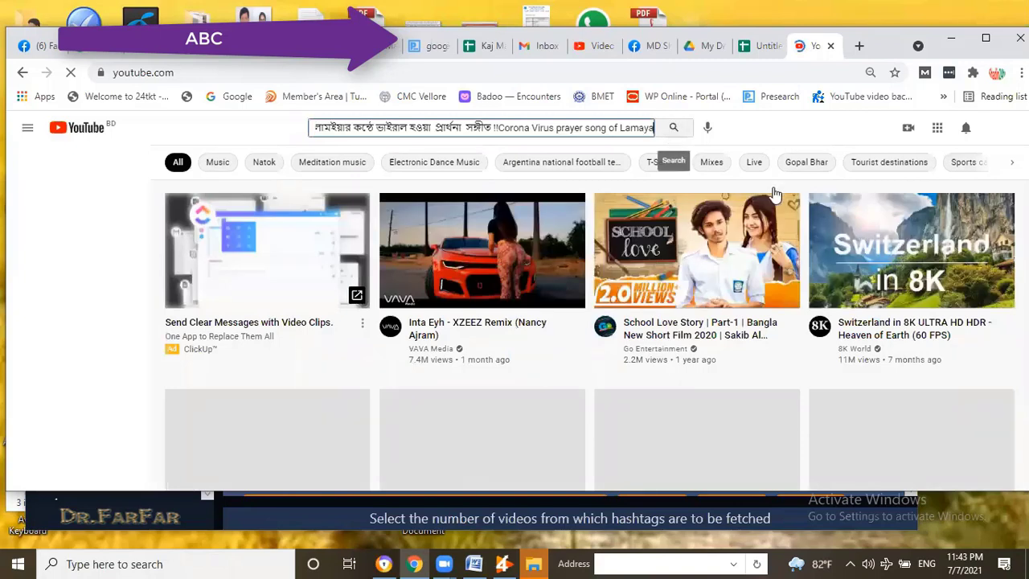
key("Return")
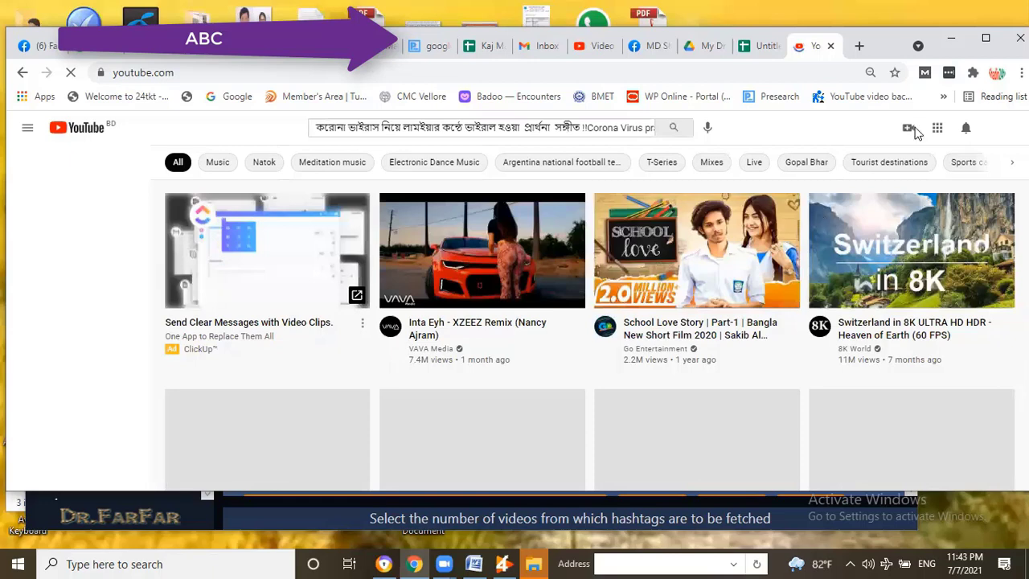
left_click(987, 42)
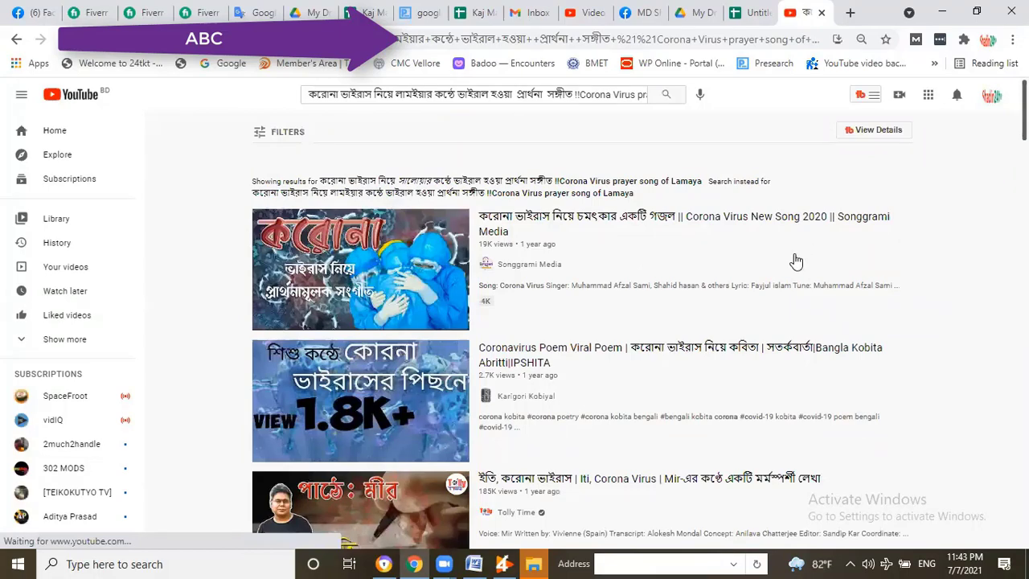
Examine the search results and the vidIQ panel's search-term statistics, overall score, volume and competition for the full title.
scroll(784, 253, "down", 1)
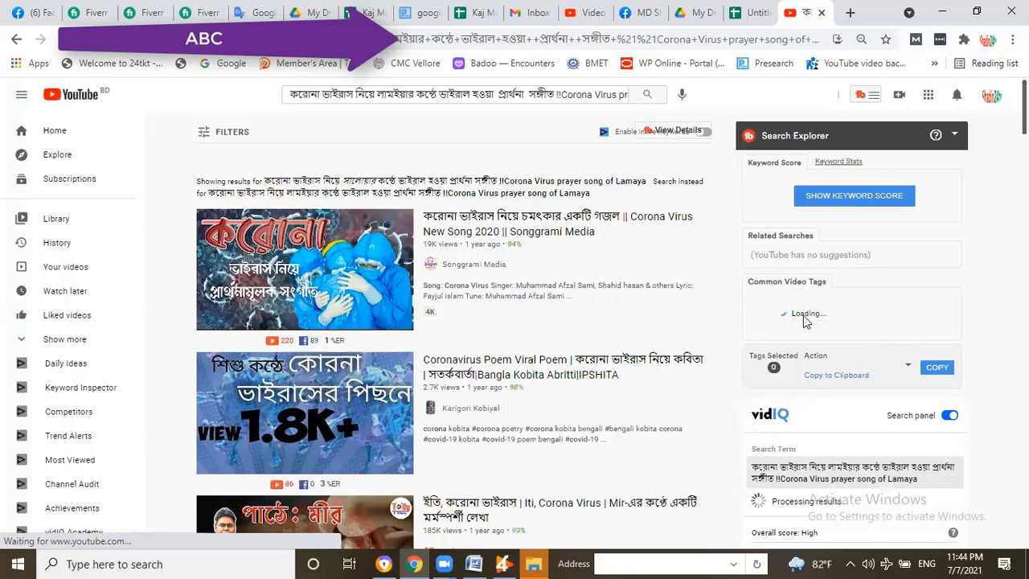
scroll(806, 320, "down", 2)
scroll(810, 323, "down", 1)
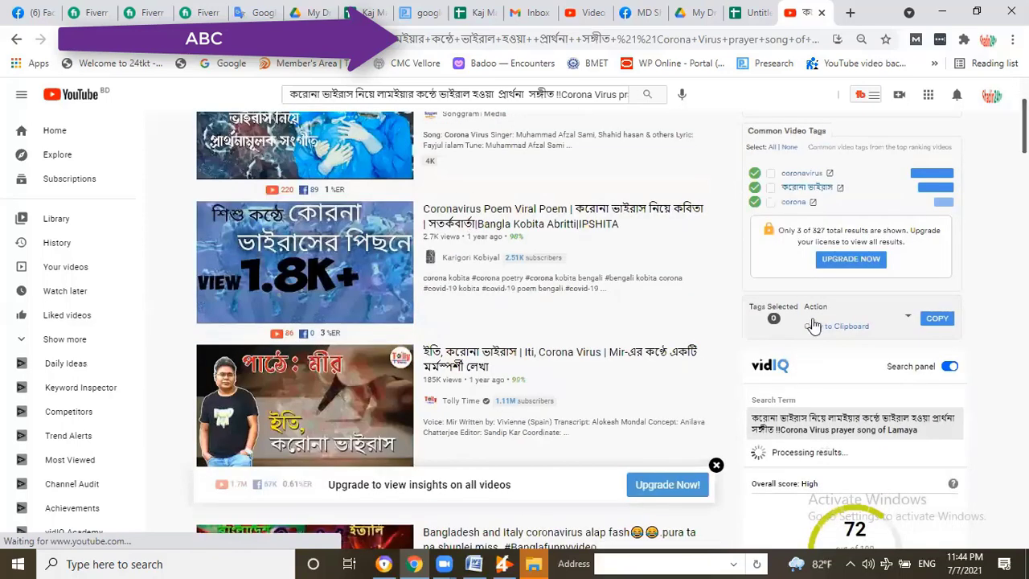
scroll(812, 323, "down", 1)
scroll(883, 380, "down", 1)
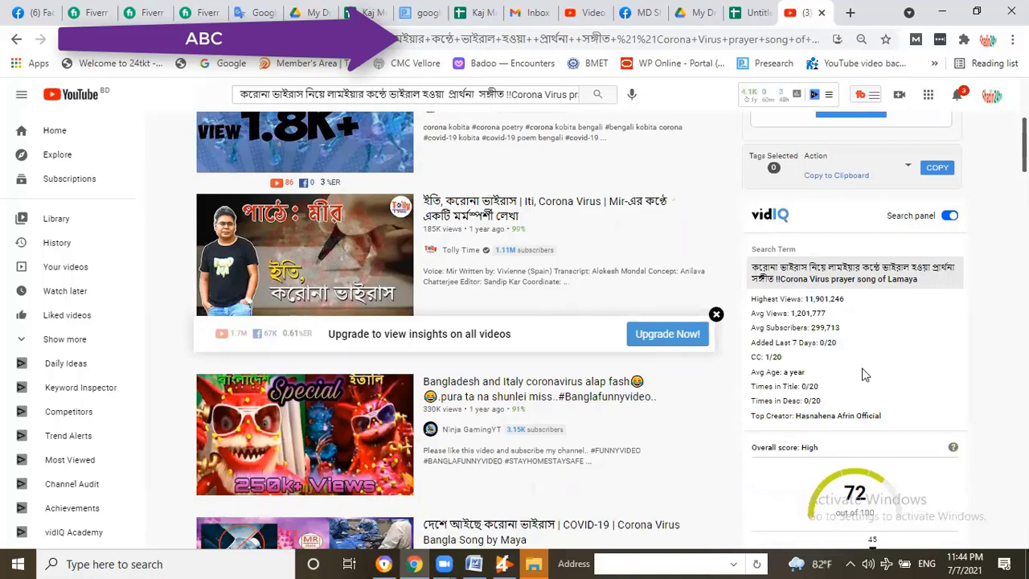
scroll(862, 265, "down", 3)
scroll(877, 249, "down", 1)
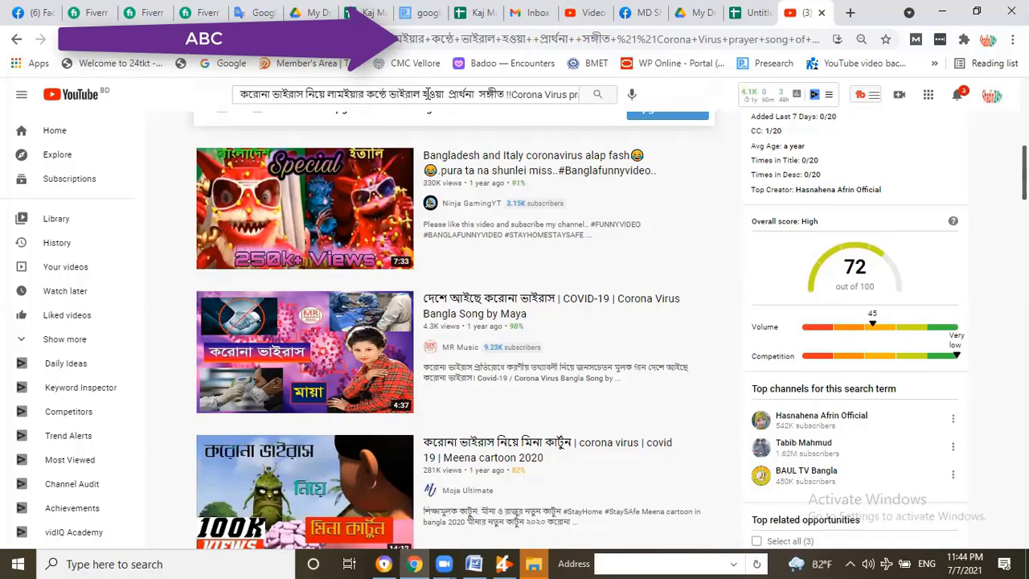
Shorten the search query by removing the words between "করোনা ভাইরাস নিয়ে" and "প্রার্থনা সঙ্গীত", and search again.
left_click_drag(445, 95, 329, 92)
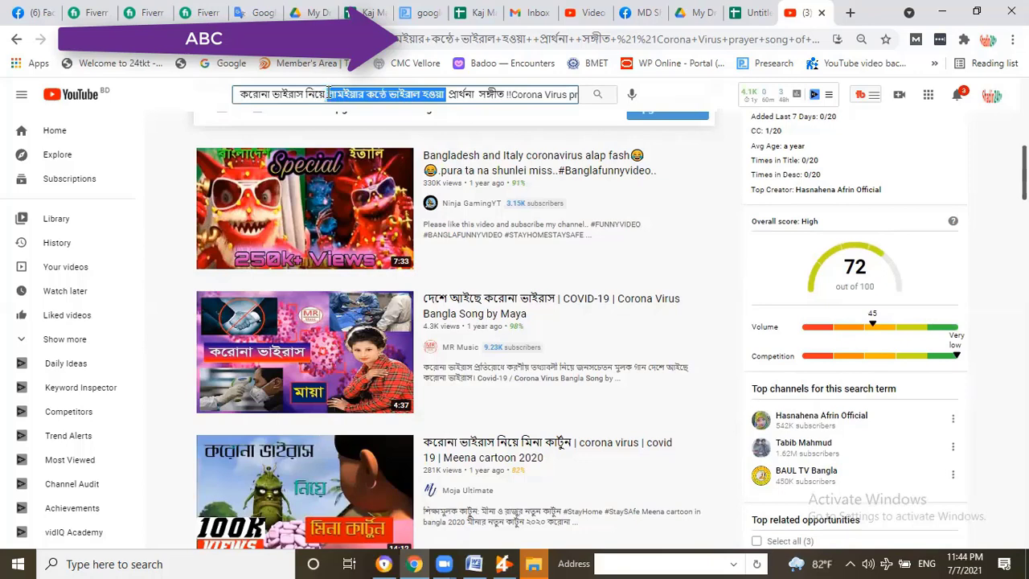
key("BackSpace")
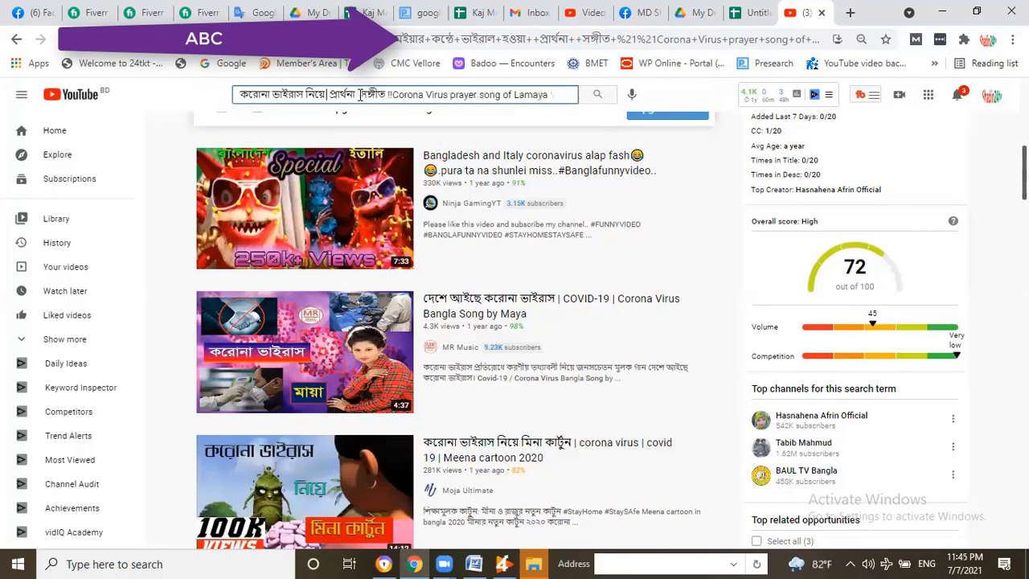
key("Return")
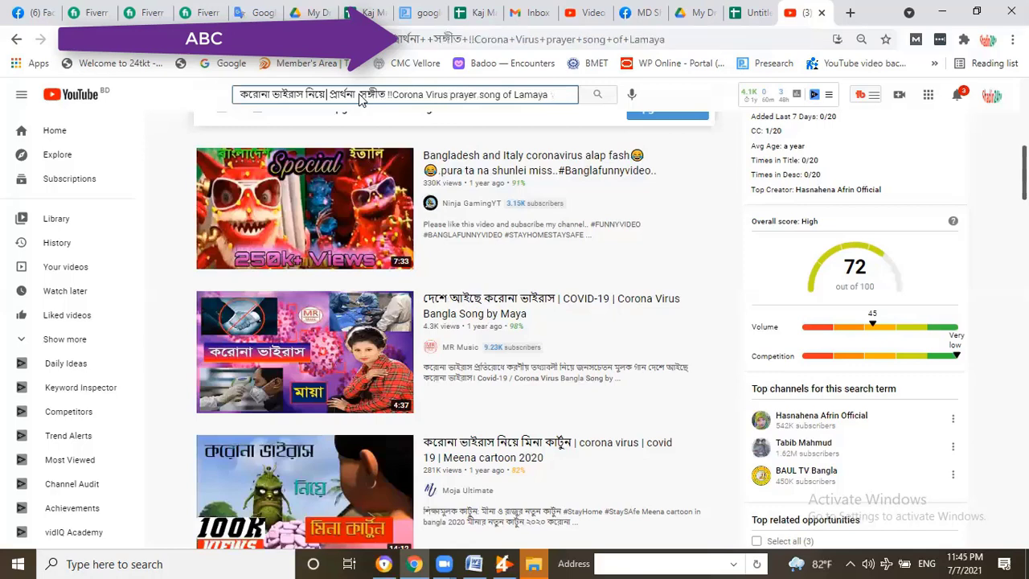
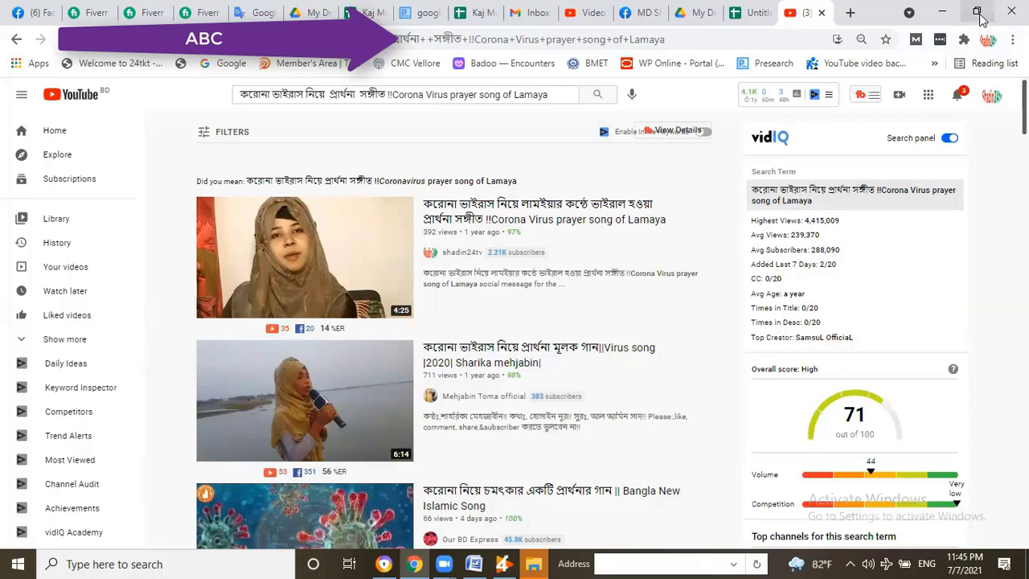
Glance at the spreadsheet report, then examine the video's ranking and its competitors in the shortened query's YouTube results.
key("super+Down")
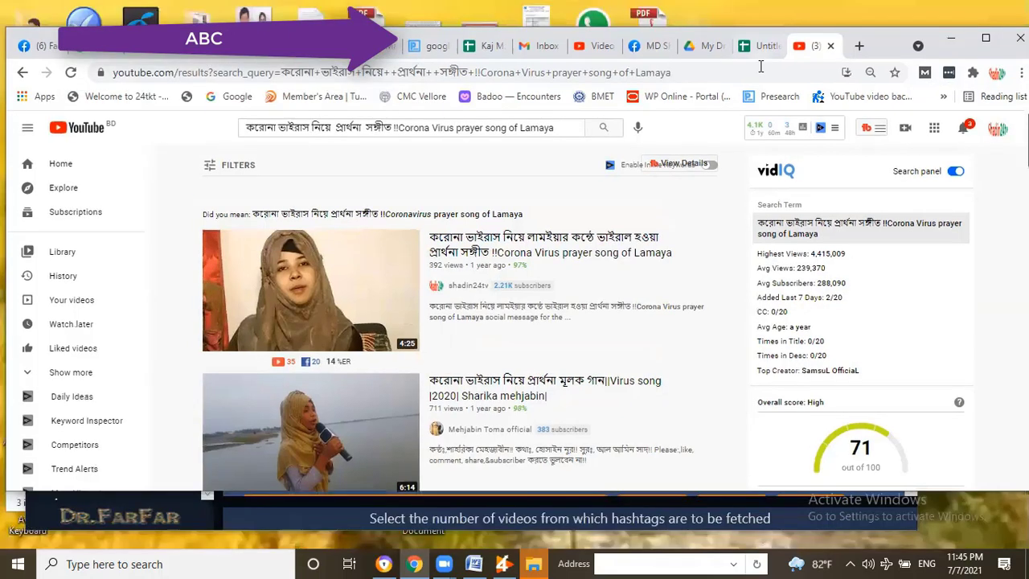
left_click(762, 46)
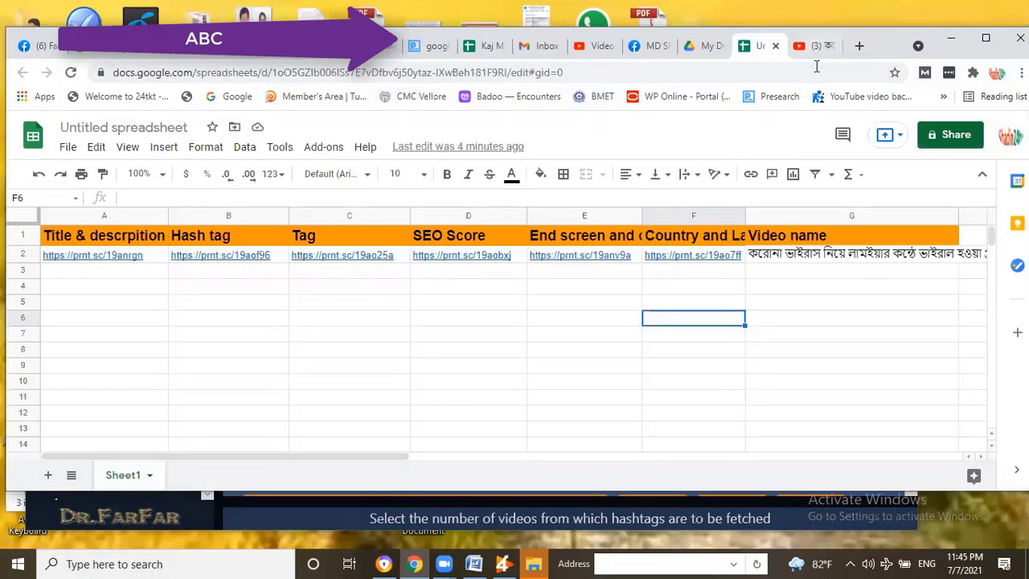
key("ctrl+Tab")
scroll(476, 287, "down", 3)
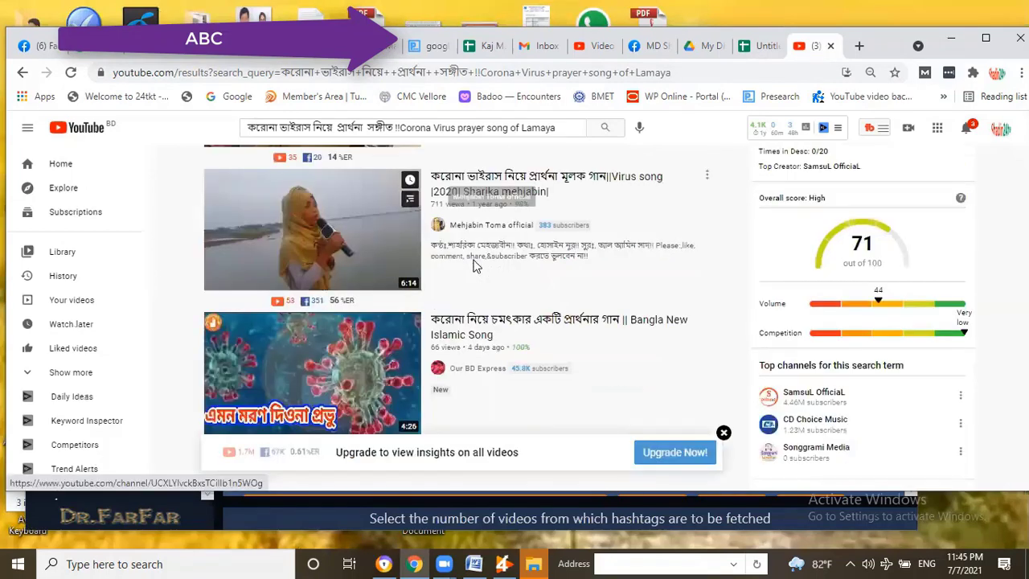
scroll(635, 240, "up", 1)
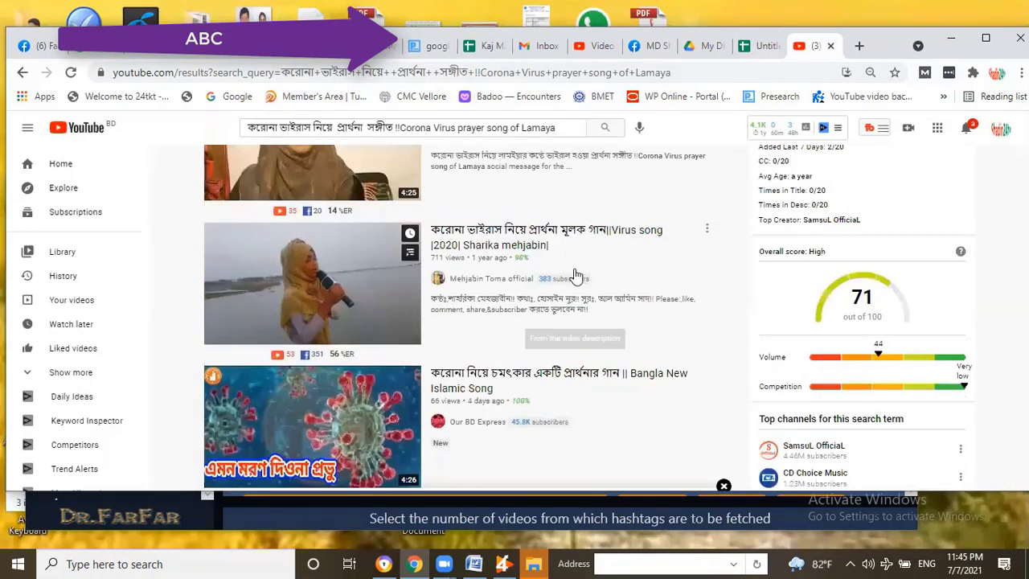
scroll(570, 276, "up", 3)
scroll(554, 312, "down", 2)
mouse_move(599, 315)
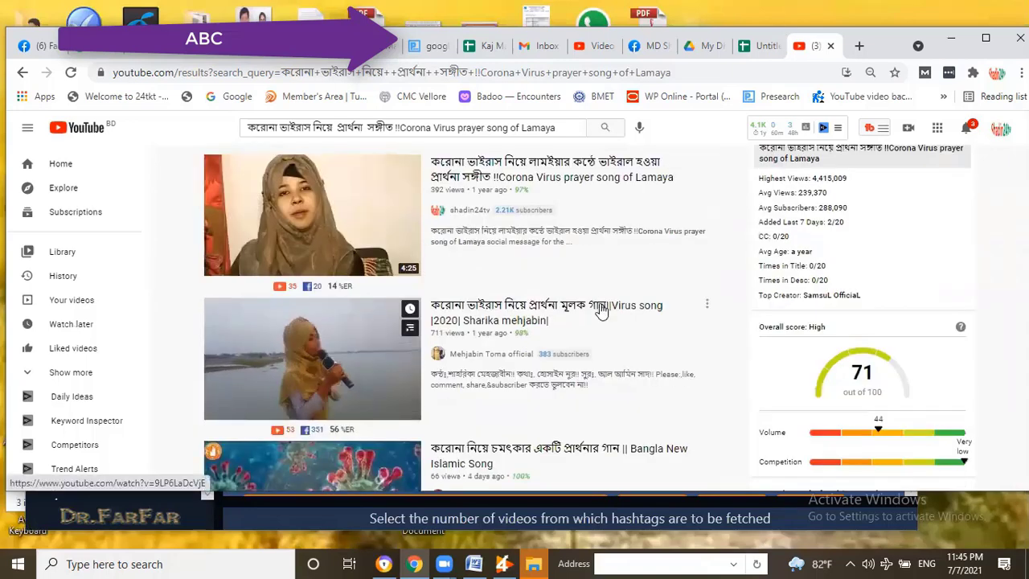
scroll(599, 312, "down", 2)
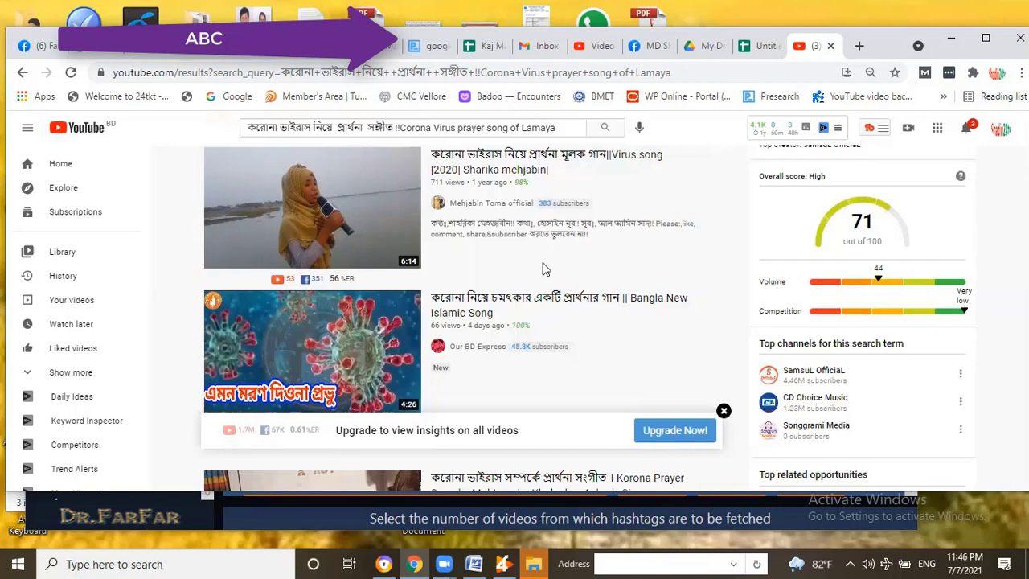
mouse_move(543, 270)
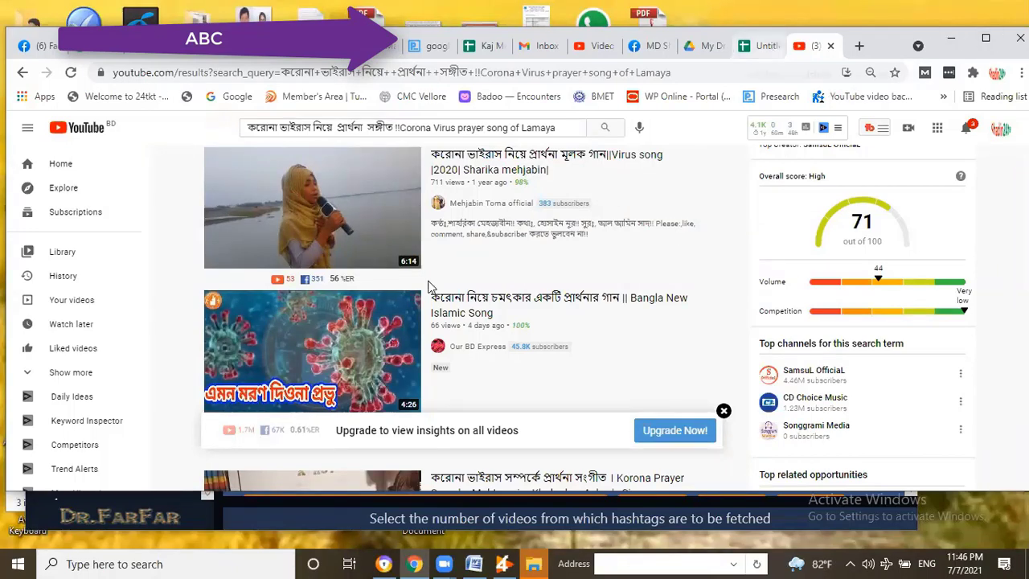
Return to the spreadsheet report and slightly narrow column A, headed Title & descrpition.
key("ctrl+shift+Tab")
key("Left")
key("Left")
key("Up")
key("Up")
key("Up")
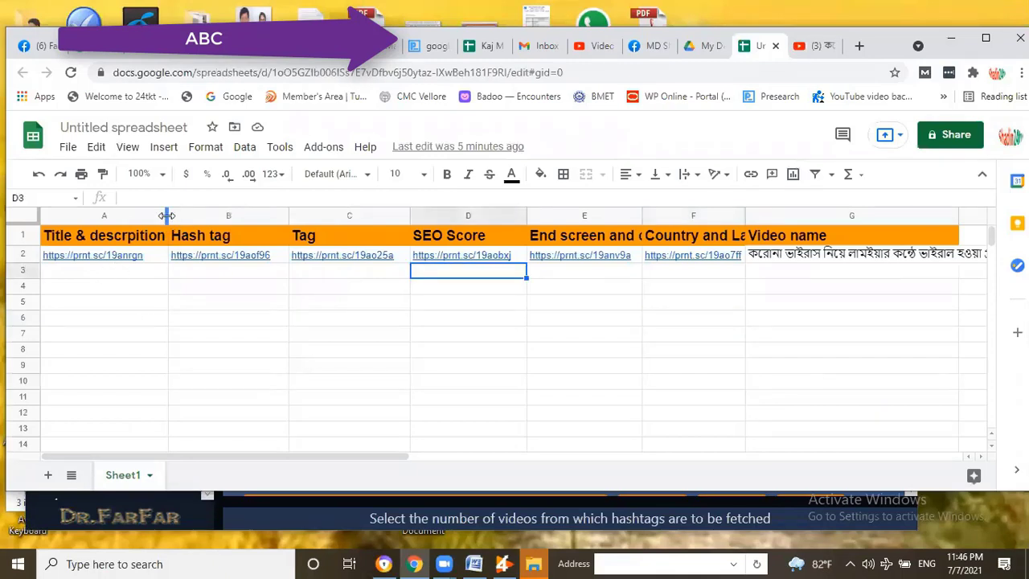
left_click_drag(166, 216, 156, 217)
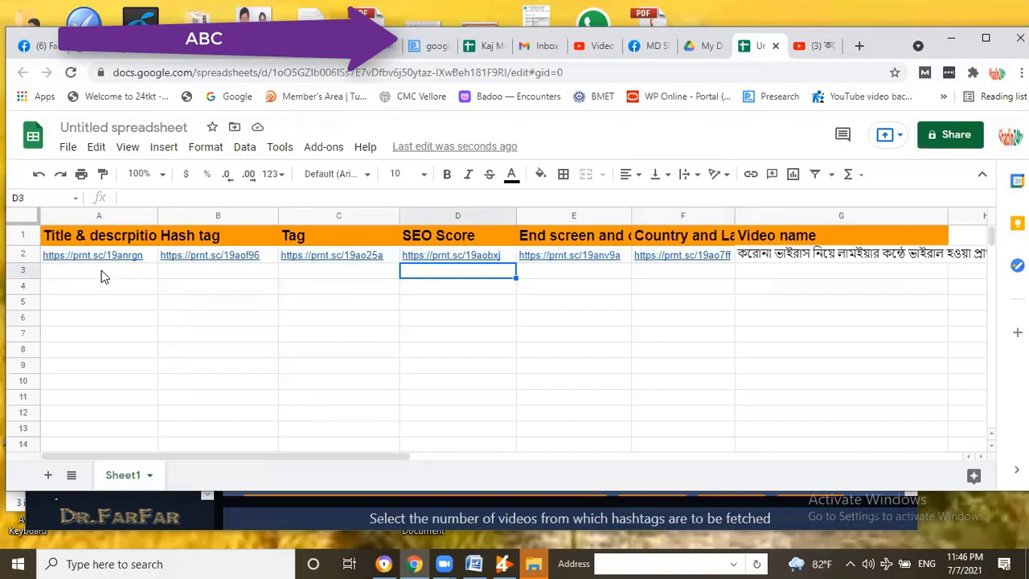
Insert a blank column before the Title & descrpition column and change that heading to "After Title & descrpition".
right_click(113, 275)
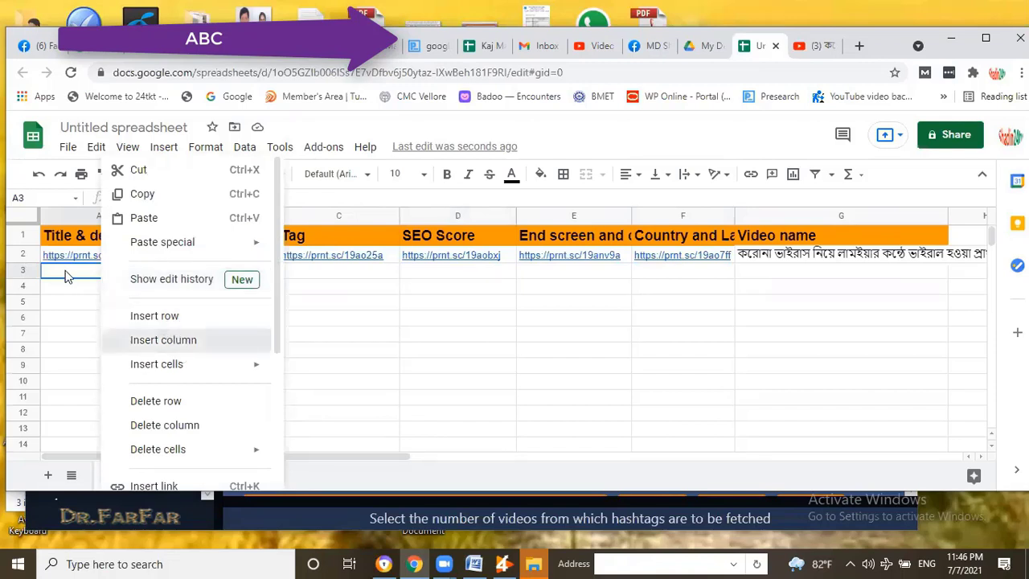
left_click(171, 340)
left_click(136, 239)
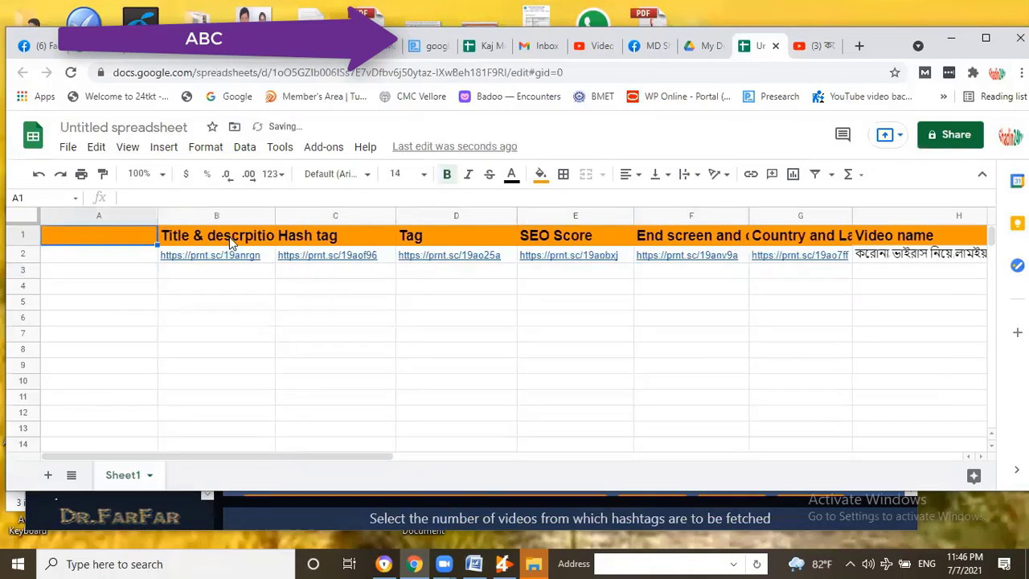
left_click(231, 242)
left_click(124, 198)
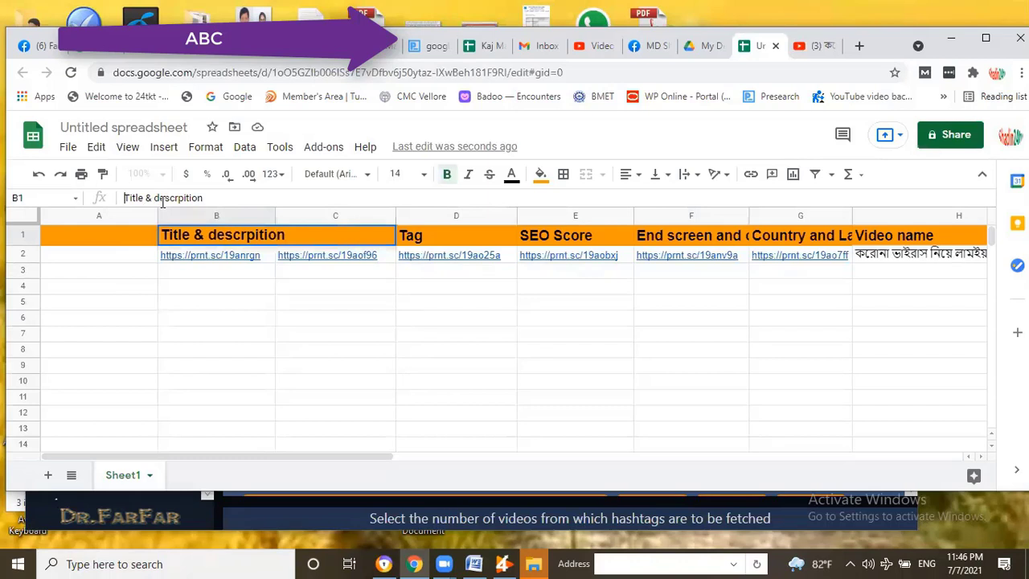
type("After")
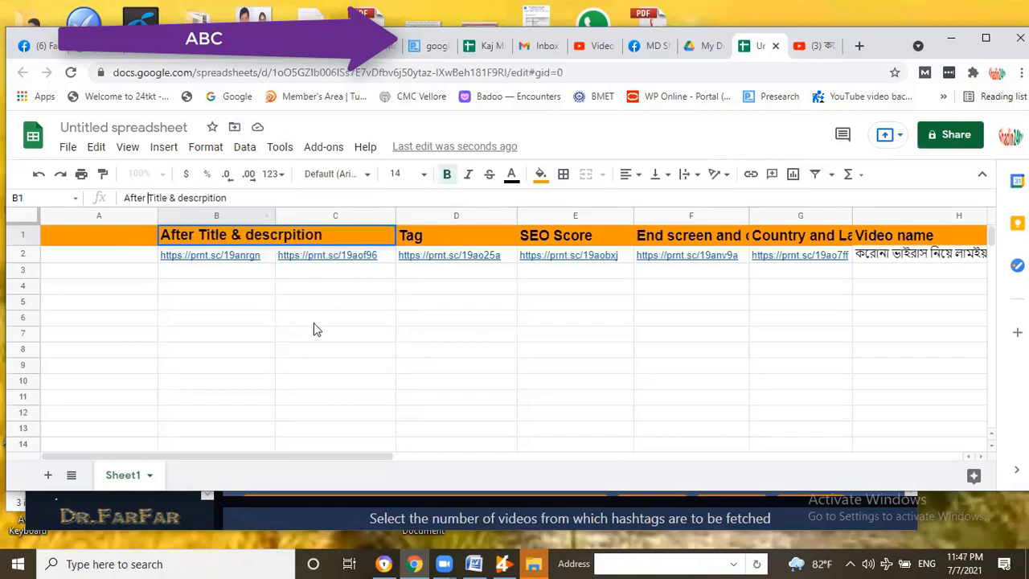
Enter the heading "Before Title and de" in cell A1 of the blank first column.
left_click(101, 243)
type("B")
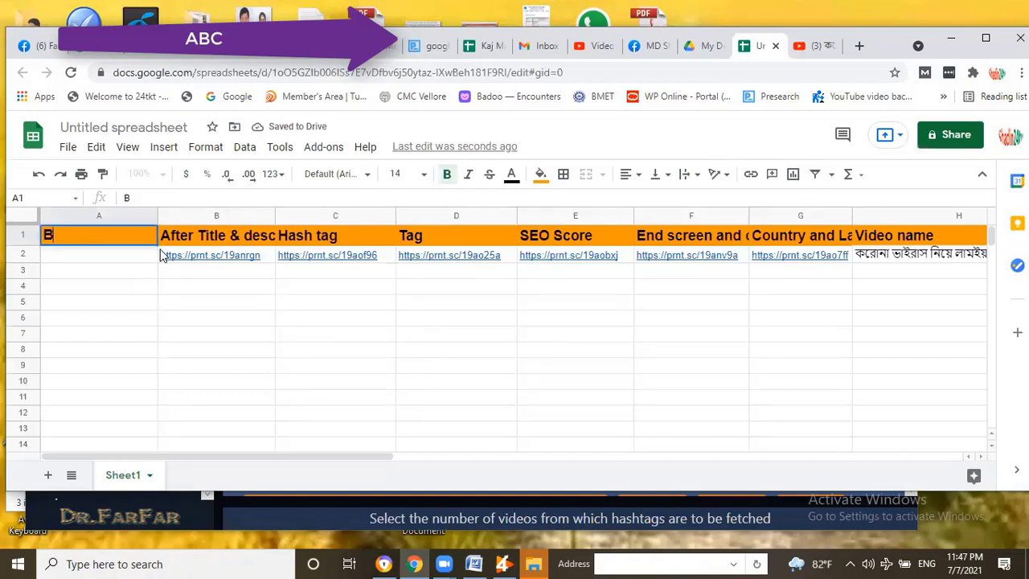
type("efir")
key("BackSpace")
key("BackSpace")
type("o")
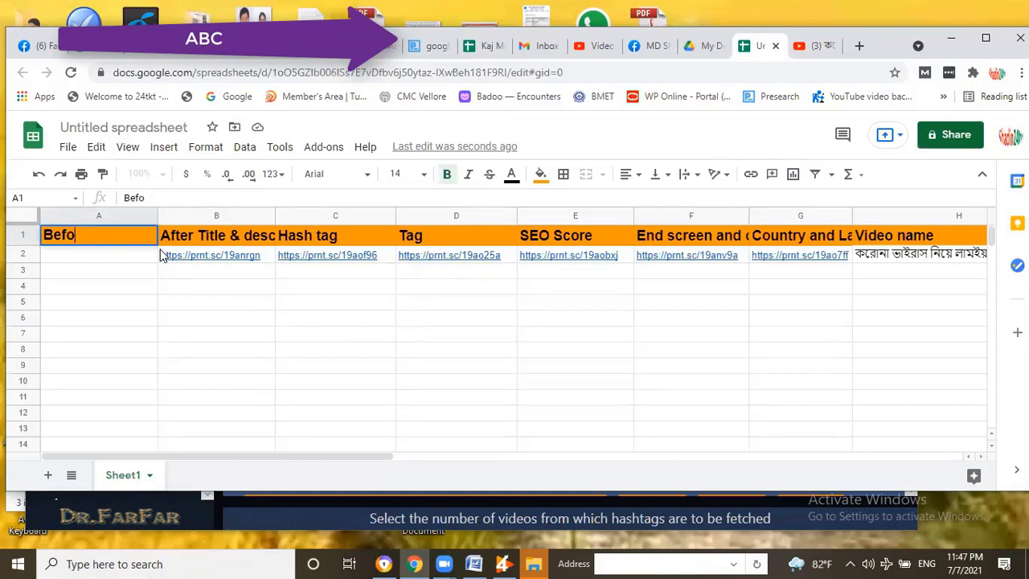
type("re Title and de")
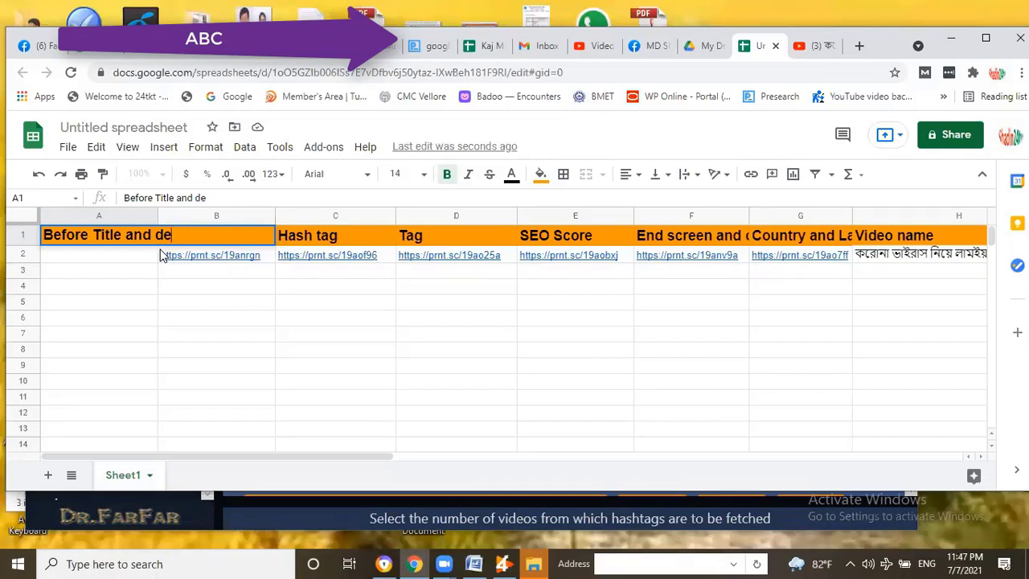
left_click(216, 283)
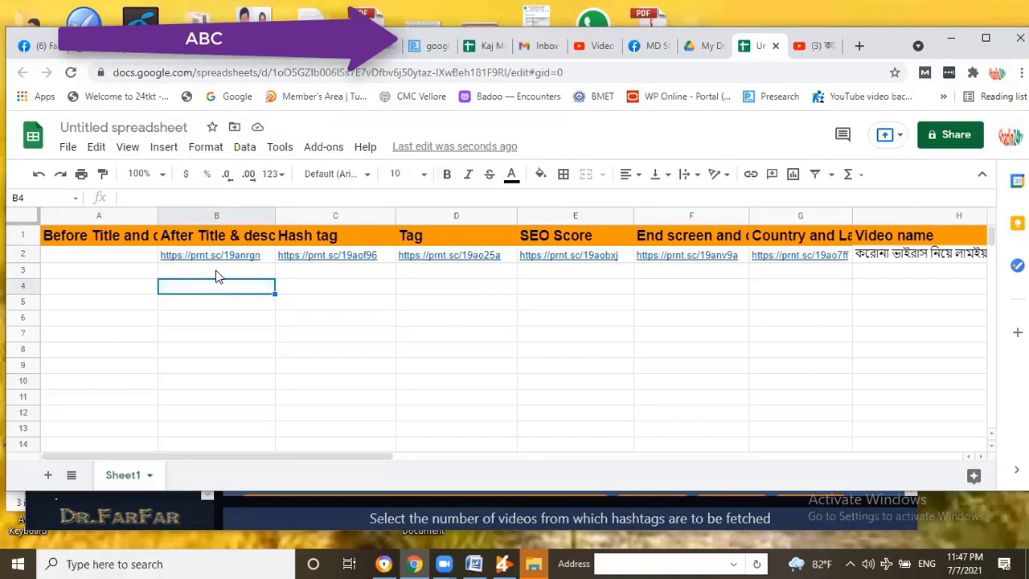
Review the screenshot links in row 2 from the After Title & descrpition column through the Video name column.
left_click(216, 273)
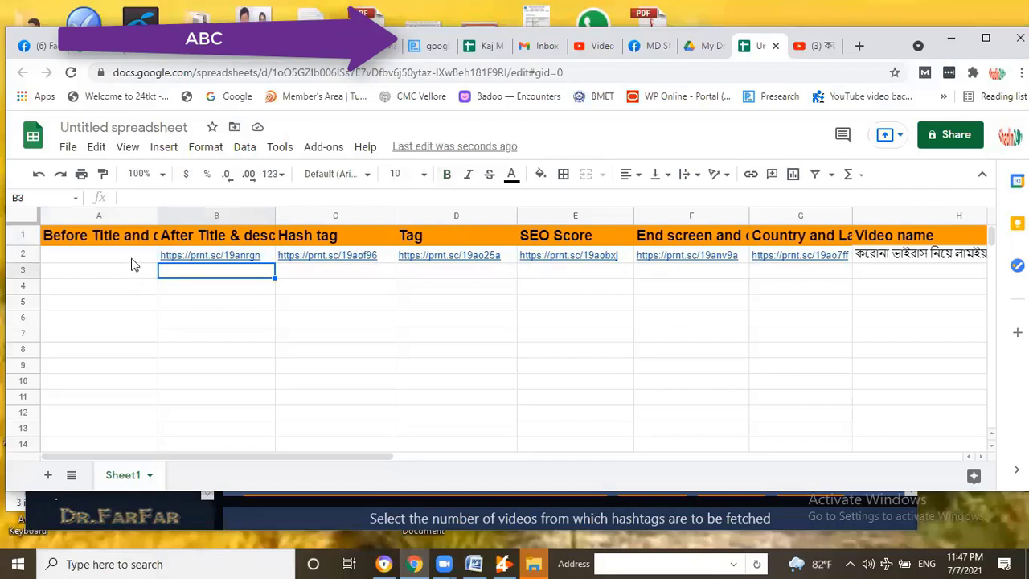
left_click(292, 295)
mouse_move(224, 255)
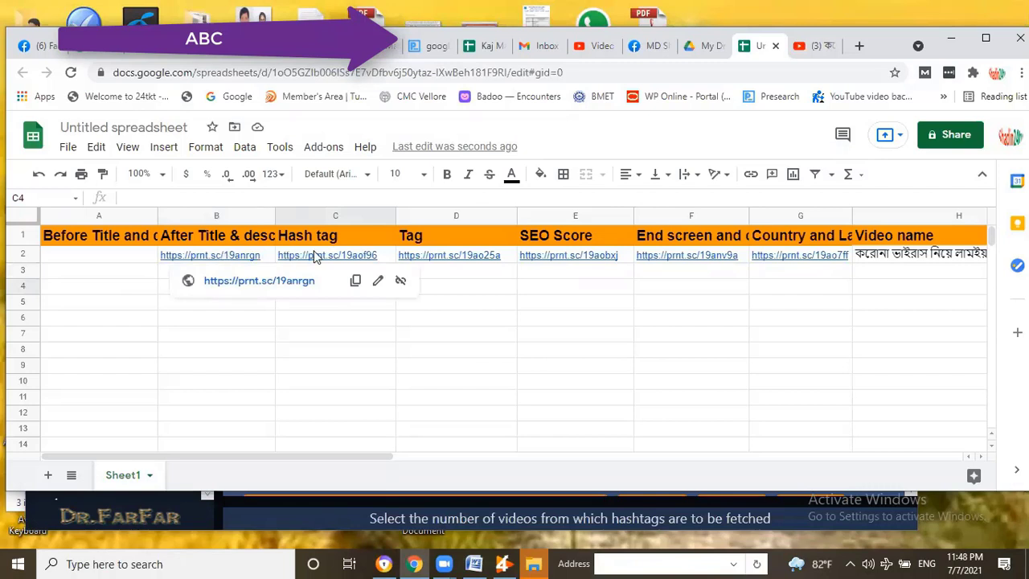
left_click(464, 299)
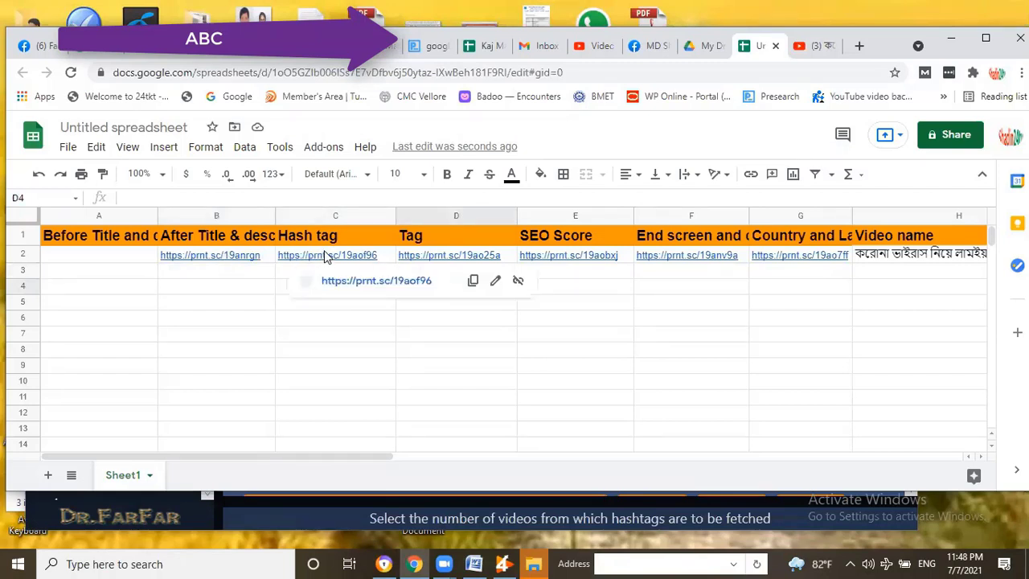
mouse_move(474, 254)
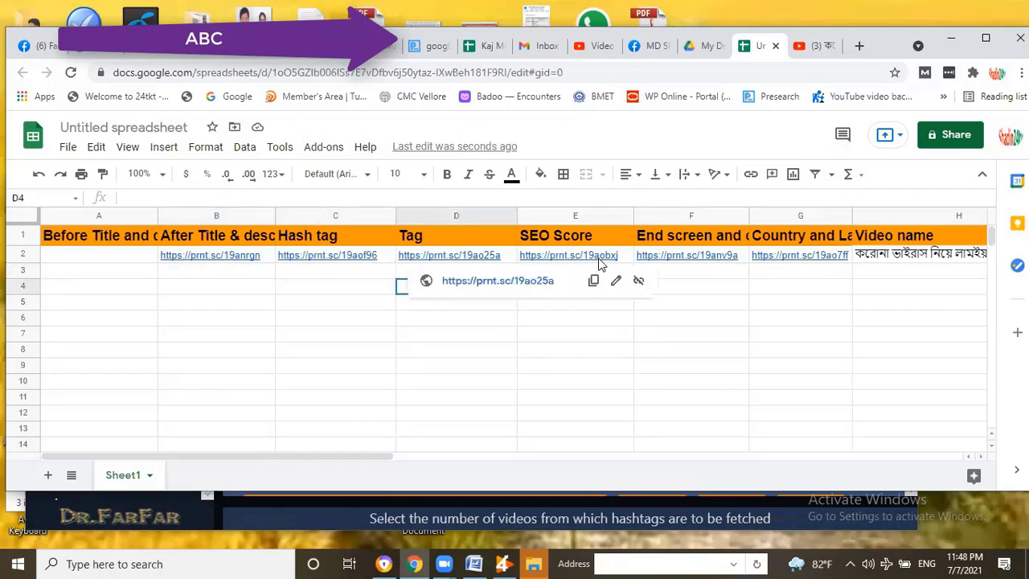
mouse_move(712, 257)
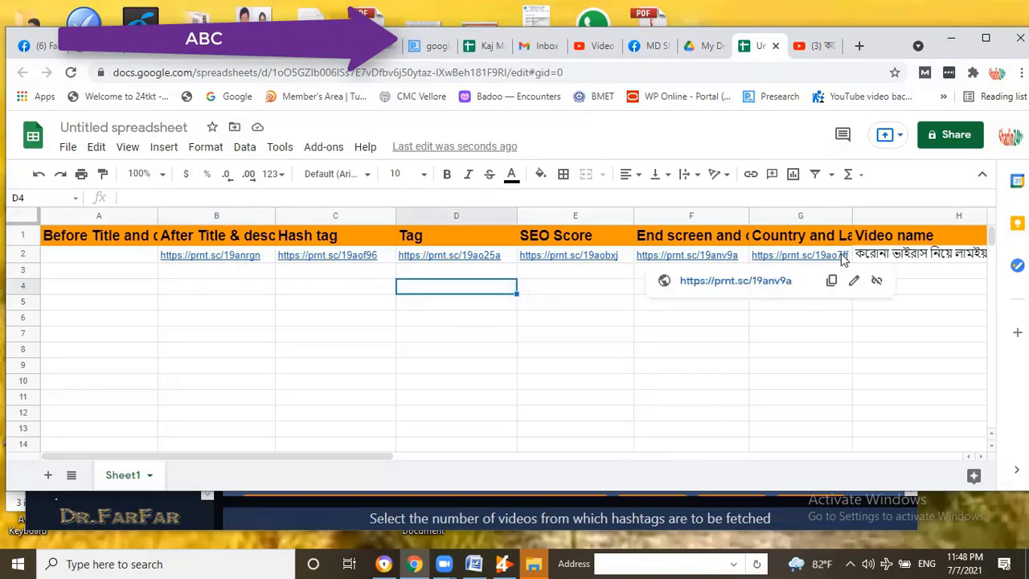
mouse_move(851, 257)
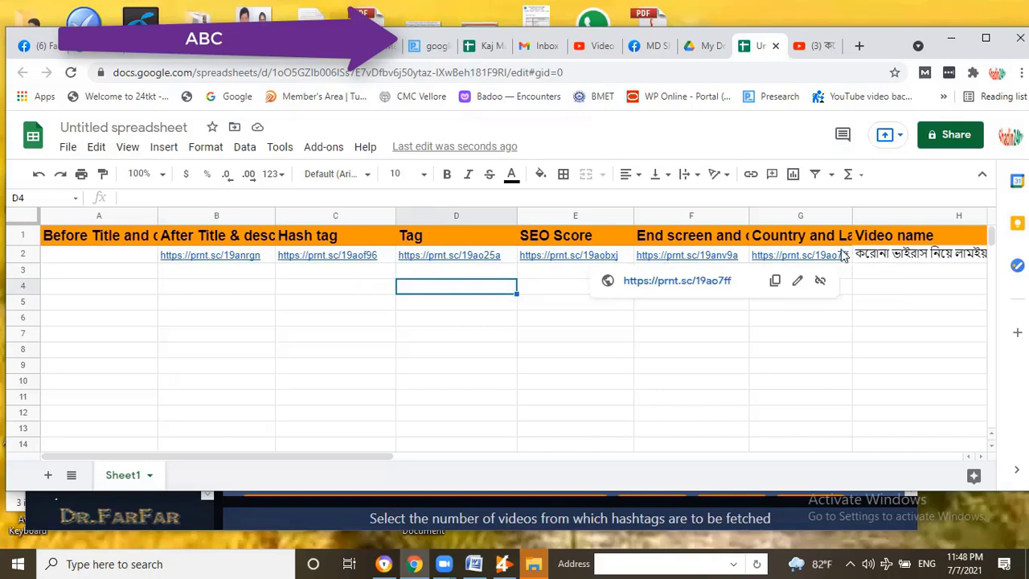
left_click(902, 254)
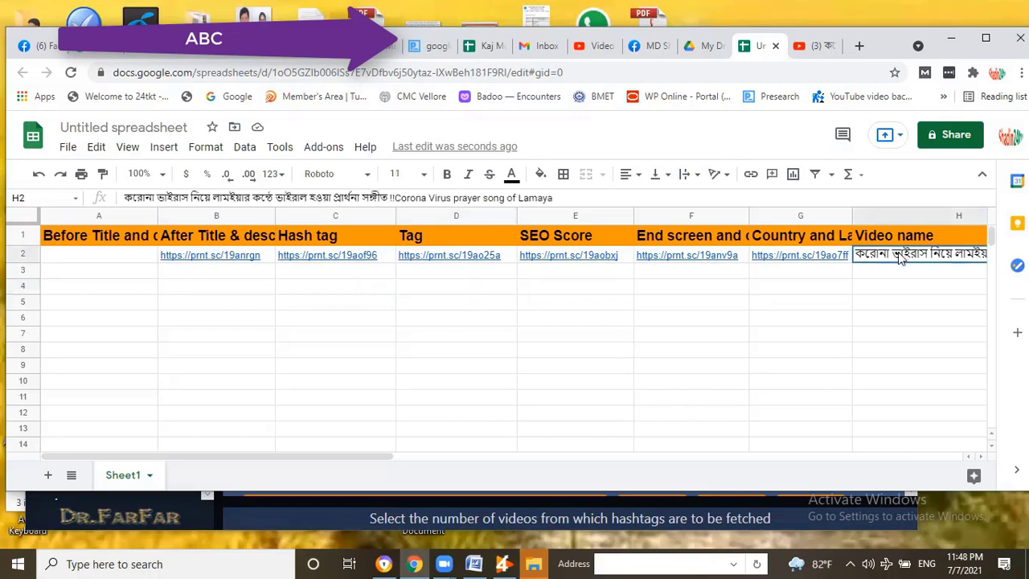
left_click(565, 272)
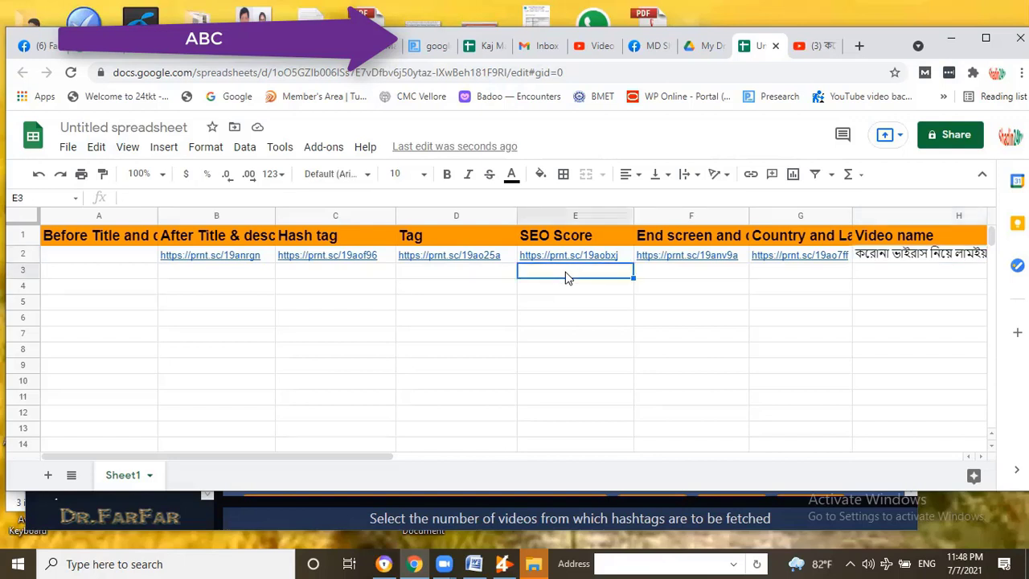
Insert a blank column between the Hash tag and Tag columns.
left_click(565, 274)
left_click(567, 274)
left_click(496, 274)
right_click(496, 274)
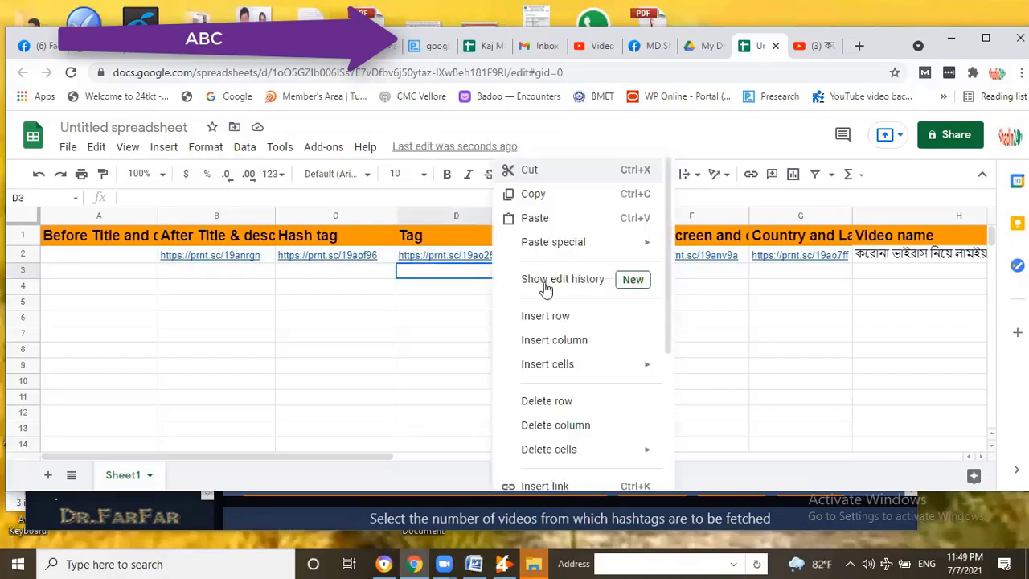
left_click(568, 336)
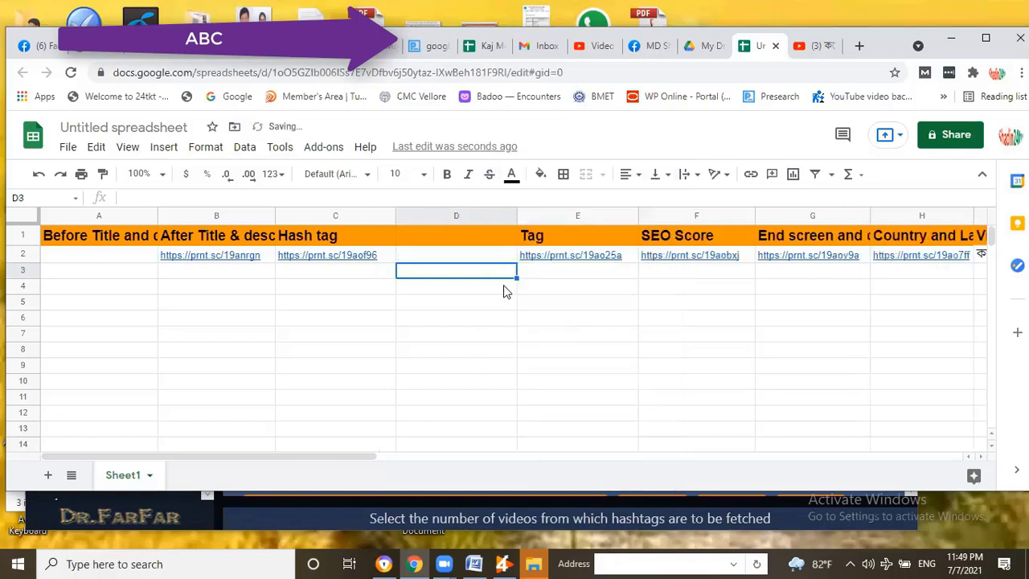
Enter "Before SEO" in cell D2 of the new blank column.
left_click(476, 257)
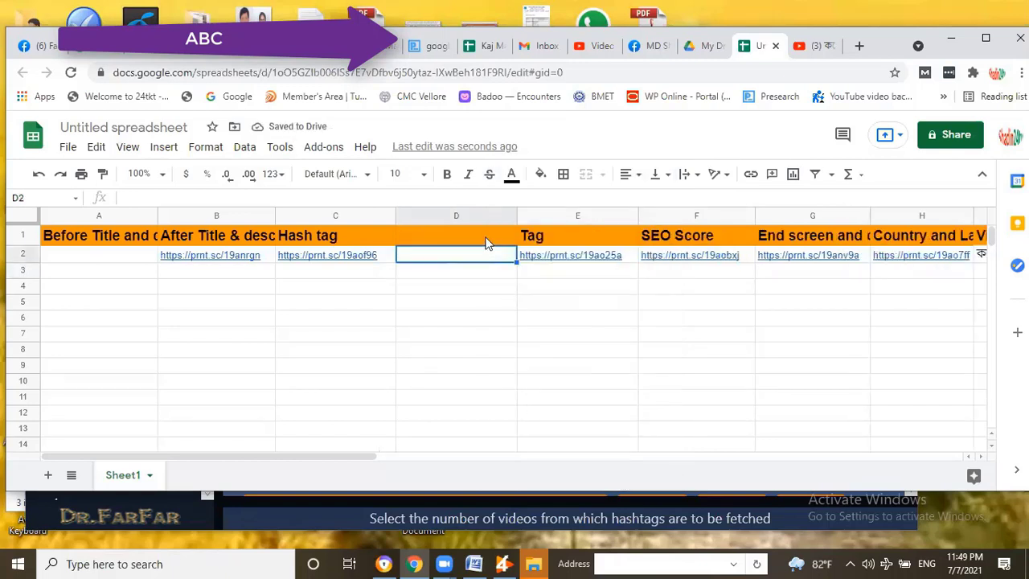
type("Before S")
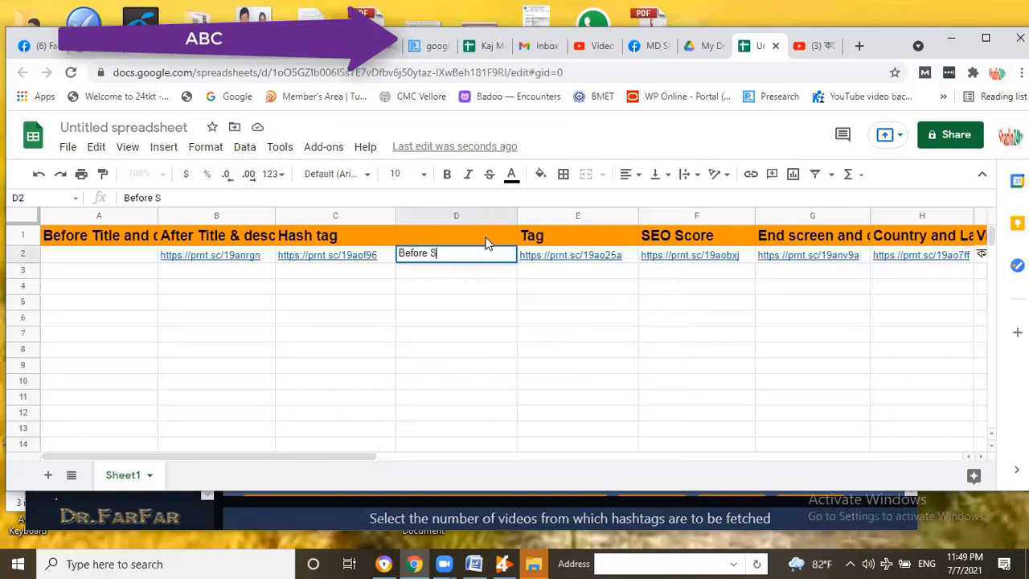
type("EO")
left_click(464, 280)
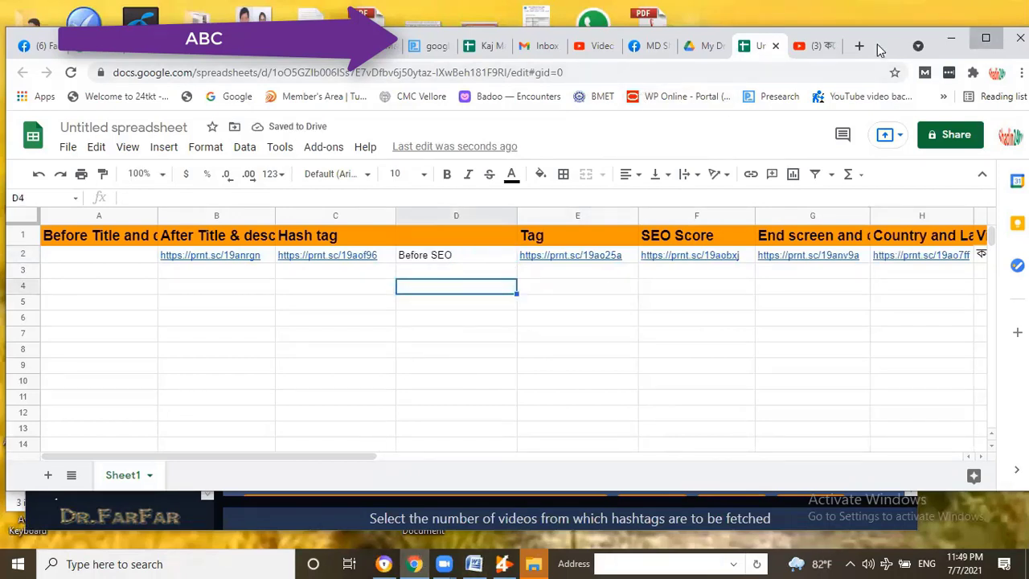
Go to the video's details in YouTube Studio and locate its tags and vidIQ SEO score.
left_click(988, 40)
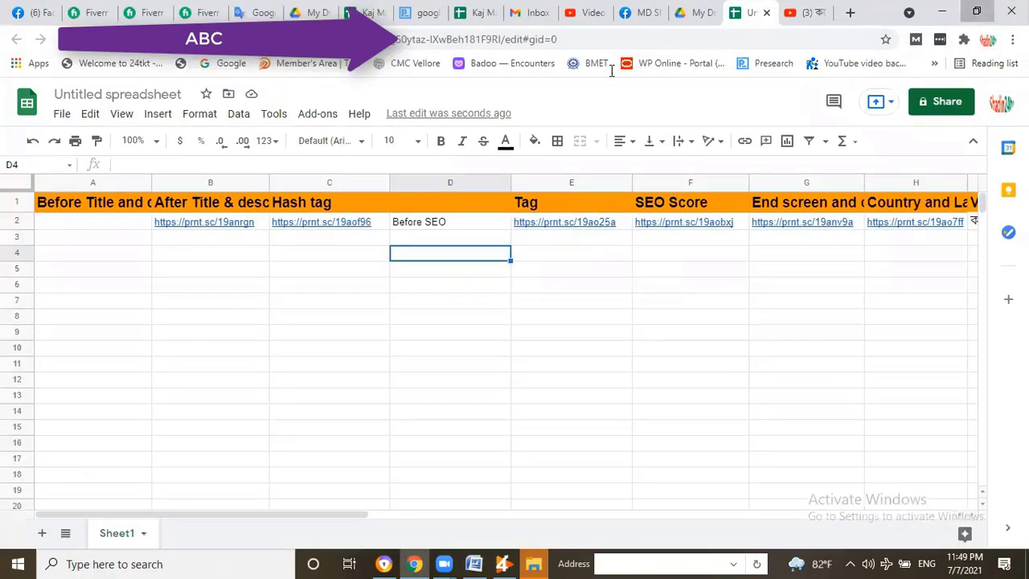
left_click(977, 13)
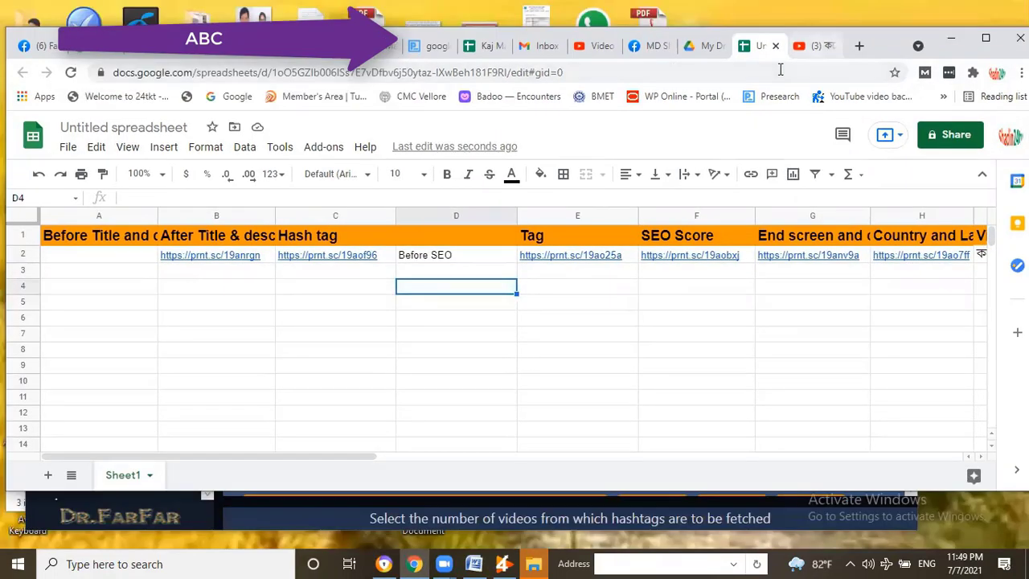
left_click(812, 45)
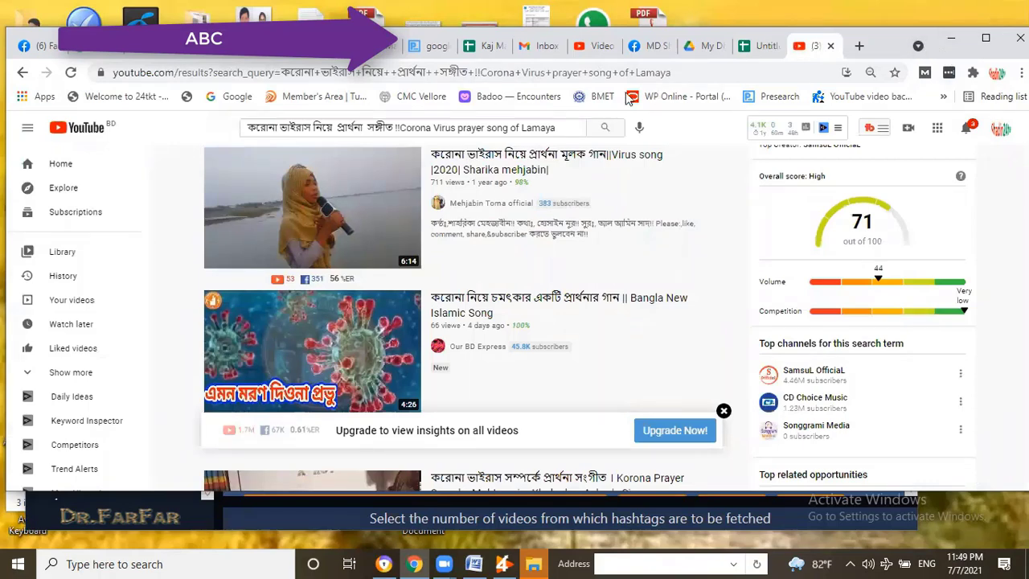
left_click(986, 38)
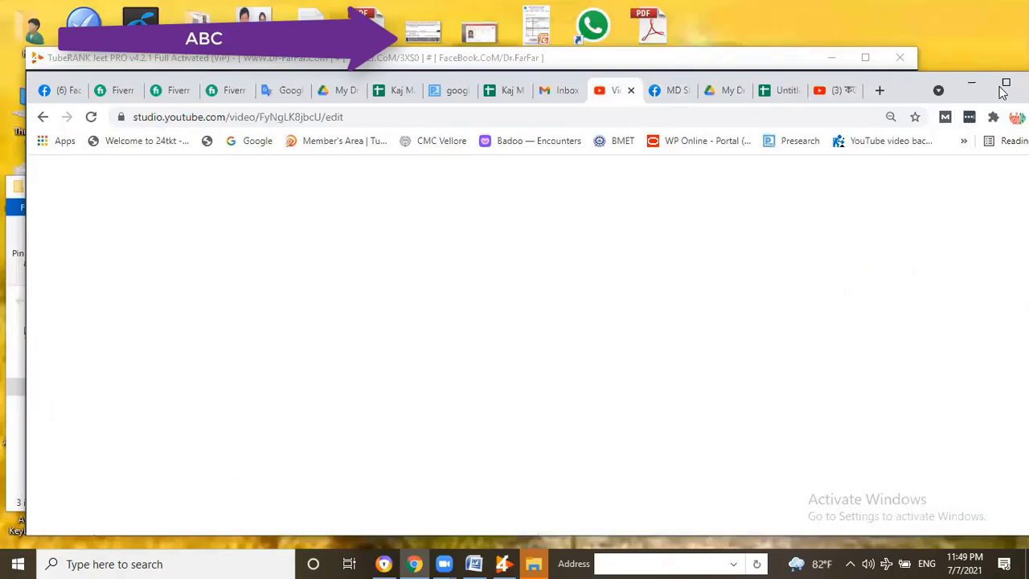
left_click(1006, 83)
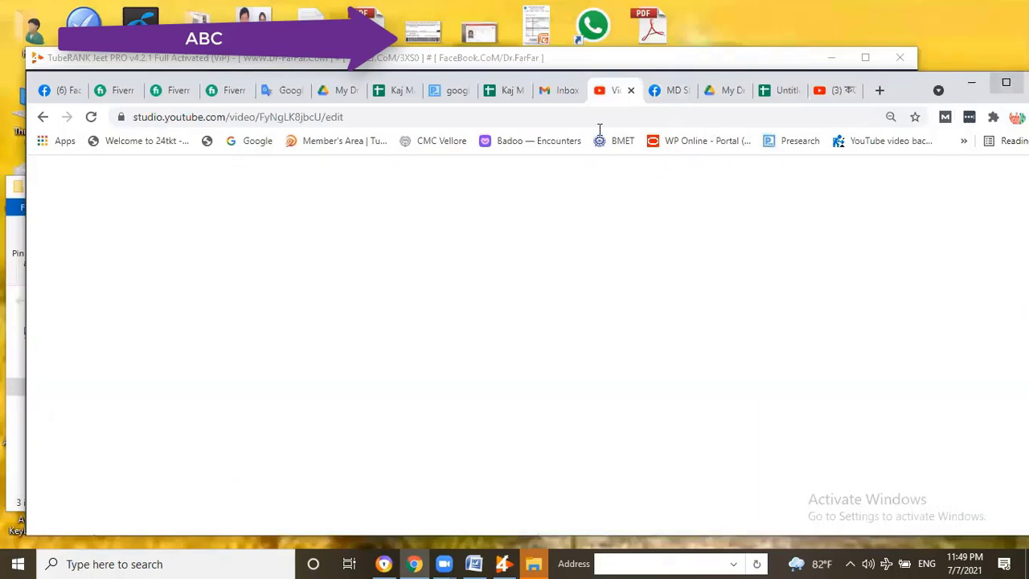
scroll(681, 252, "down", 3)
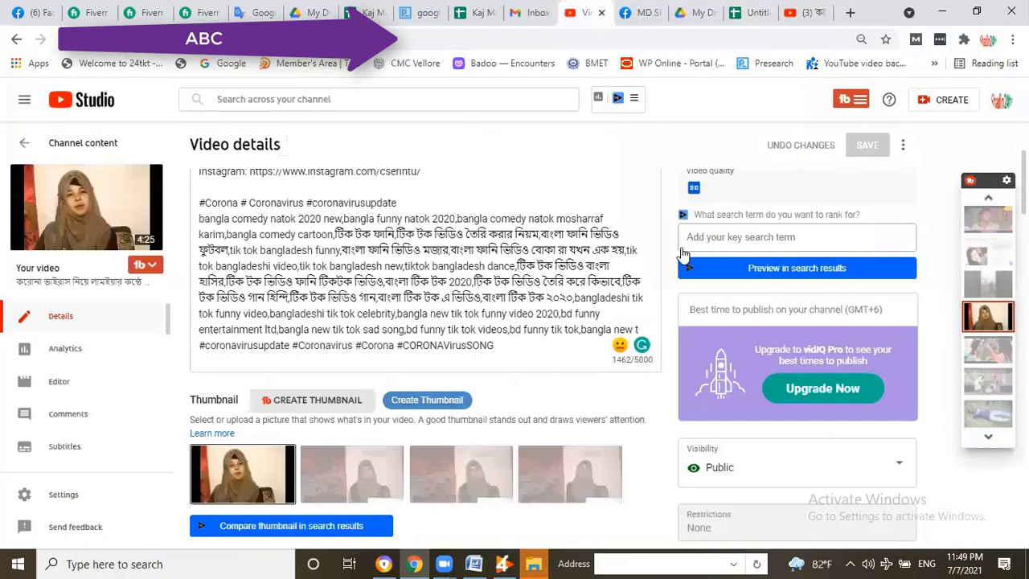
scroll(681, 252, "down", 5)
scroll(682, 252, "down", 2)
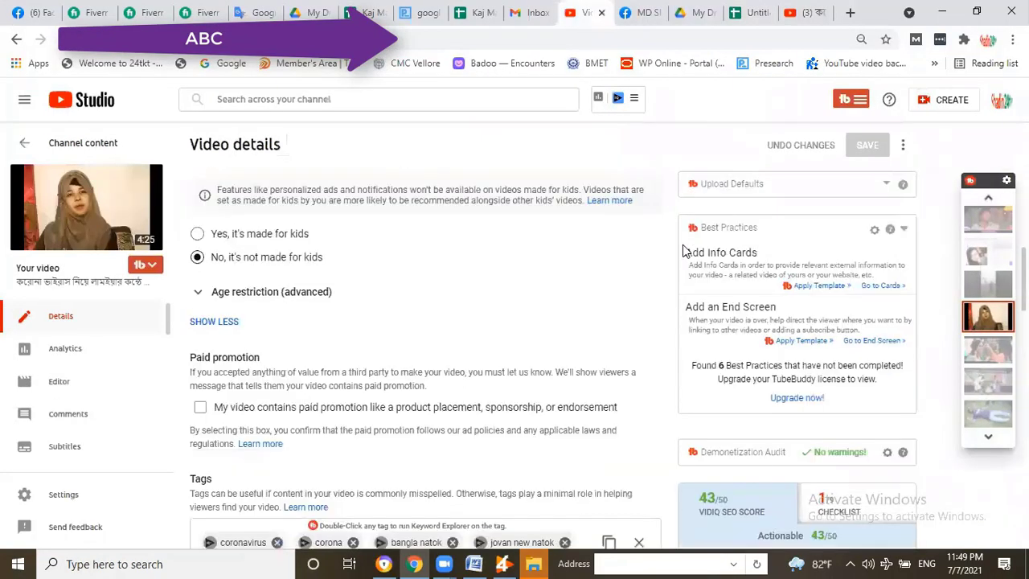
scroll(688, 249, "down", 2)
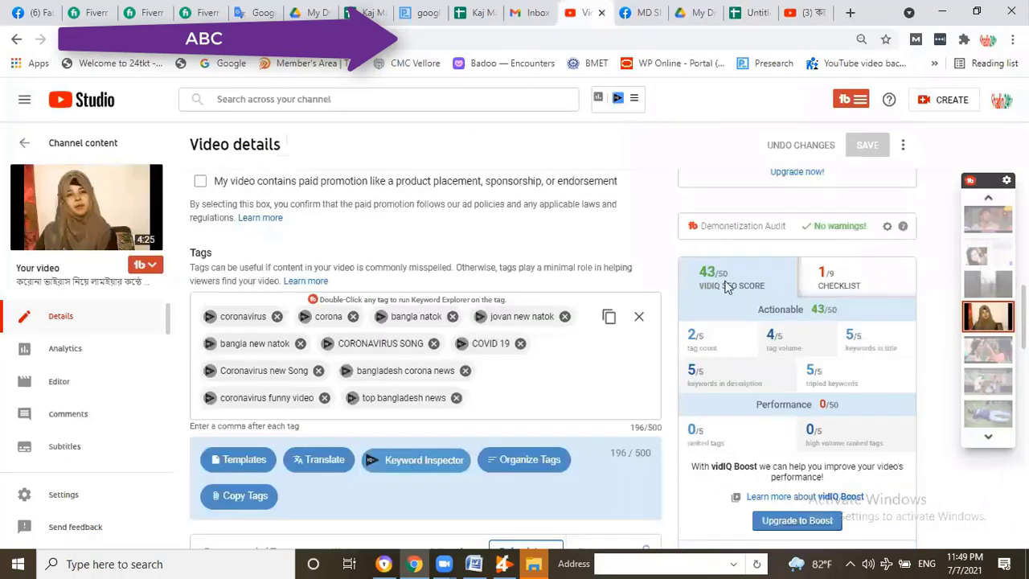
scroll(732, 289, "up", 1)
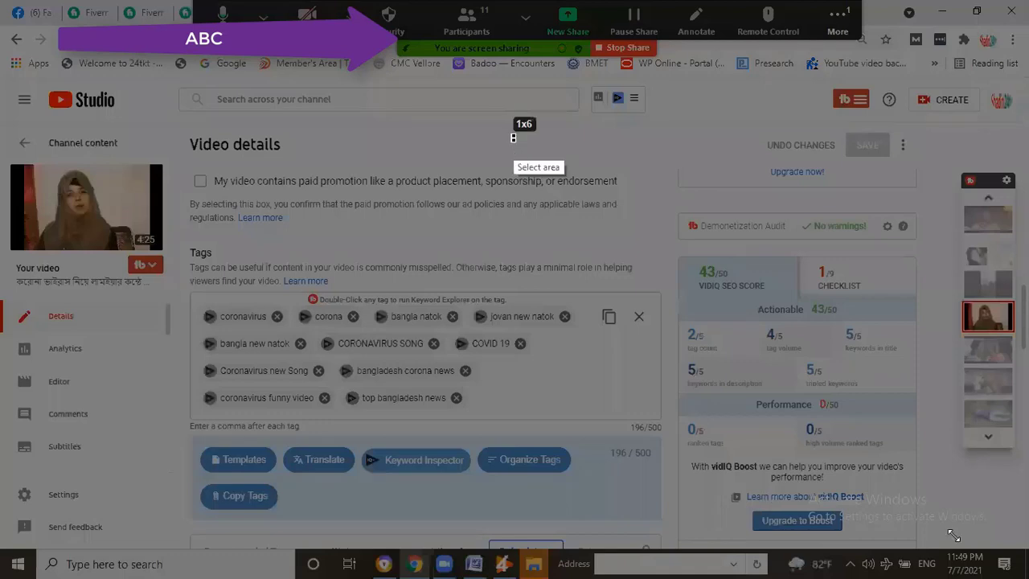
Capture a screenshot of the tags and vidIQ SEO score, outline the score panel in red, and upload the image.
mouse_move(513, 135)
left_mouse_down()
mouse_move(951, 534)
mouse_move(995, 537)
left_mouse_up()
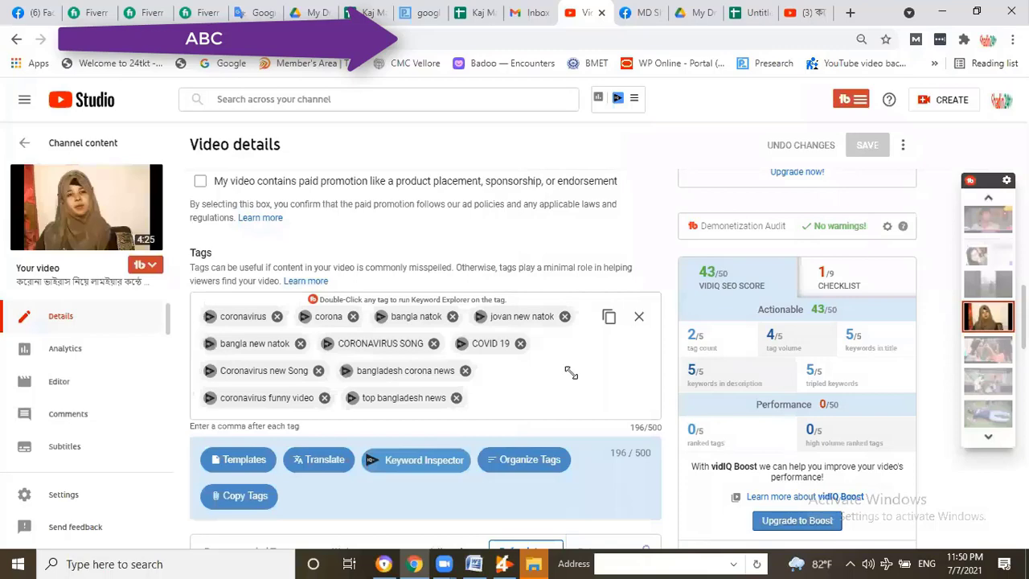
mouse_move(321, 209)
left_mouse_down()
mouse_move(995, 520)
mouse_move(1028, 519)
left_mouse_up()
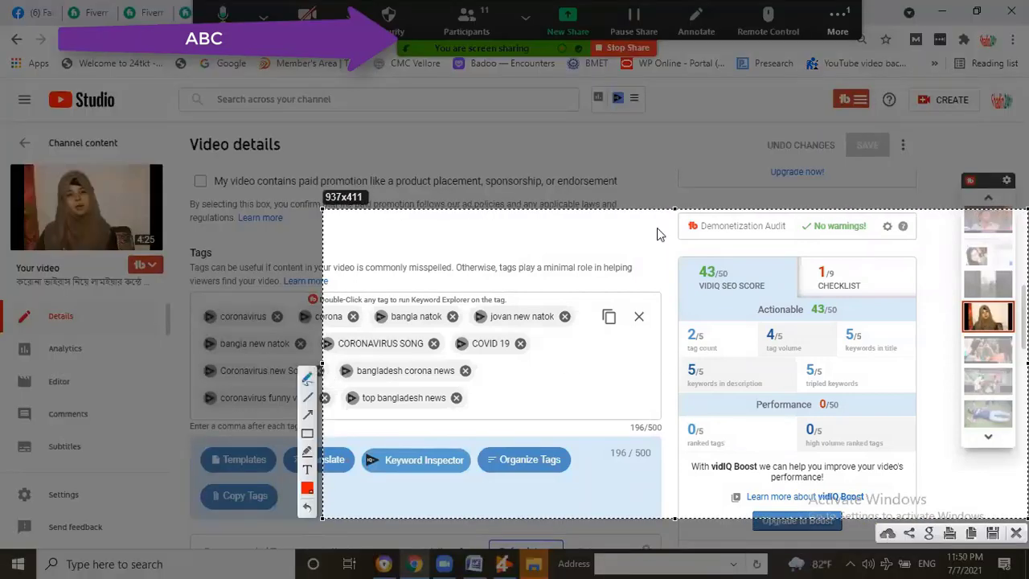
mouse_move(640, 234)
left_mouse_down()
mouse_move(884, 246)
mouse_move(908, 448)
left_mouse_up()
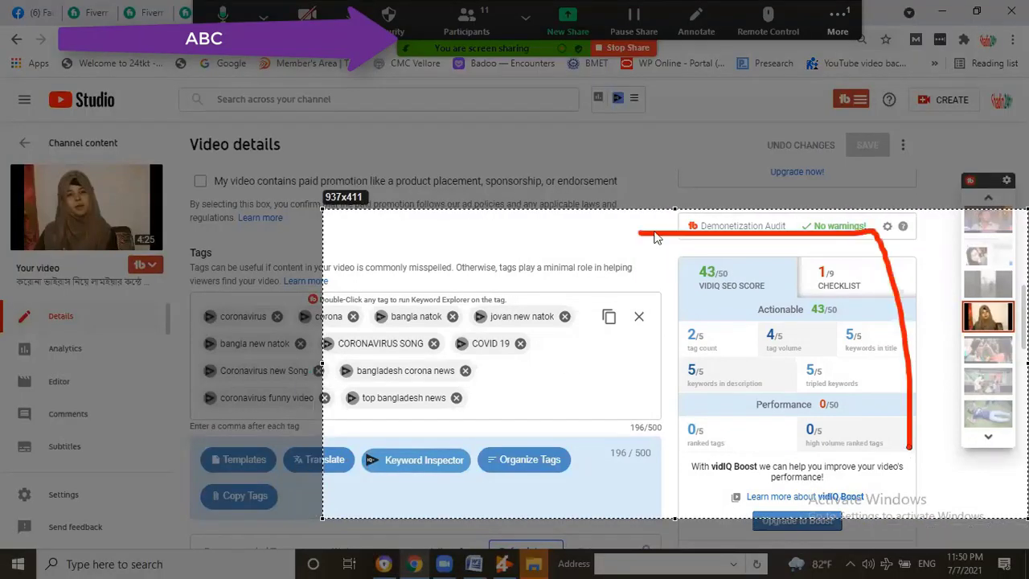
left_click_drag(655, 237, 656, 237)
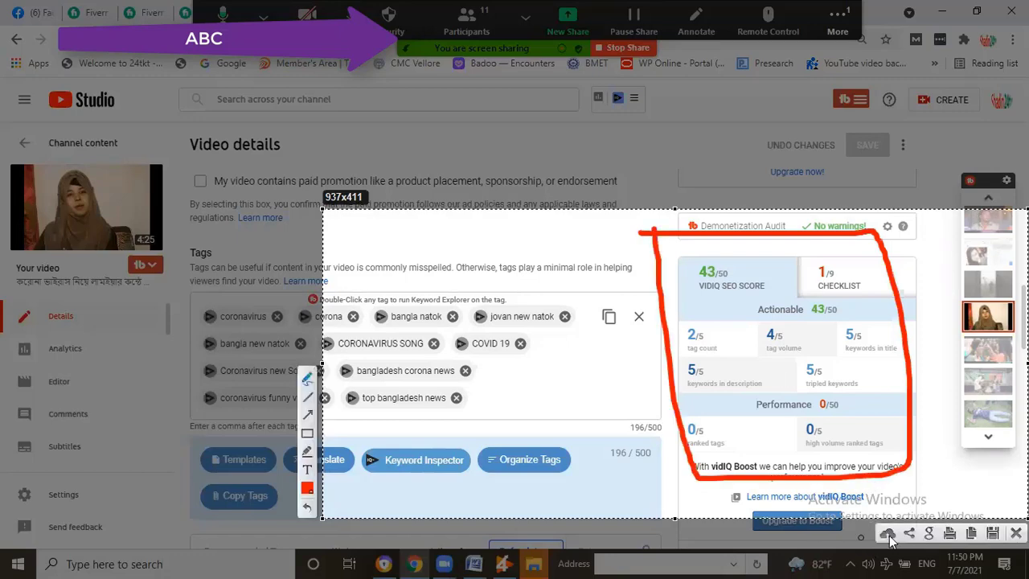
left_click(887, 534)
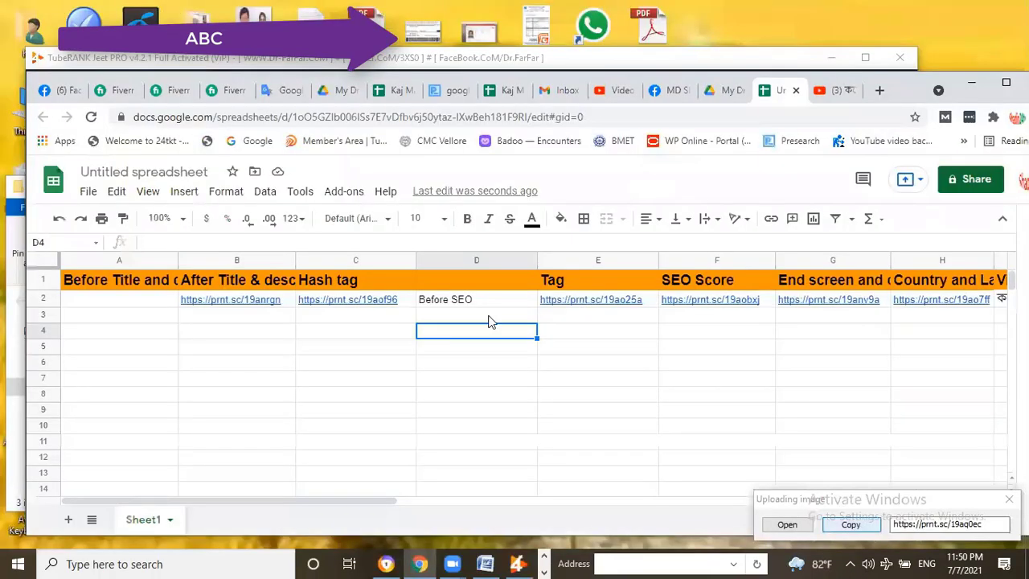
left_click(494, 316)
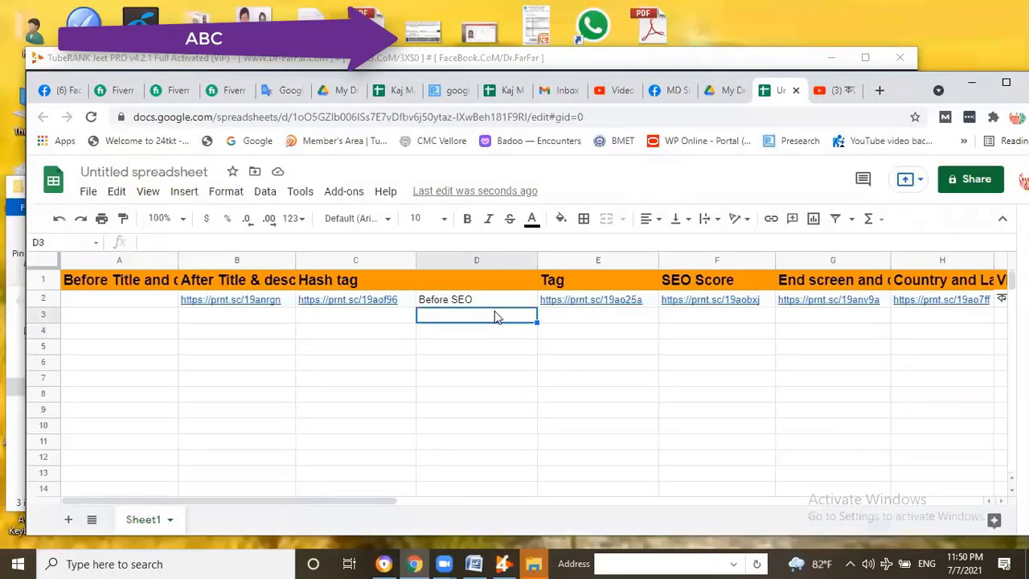
type("https://prnt.sc/19aq0ec")
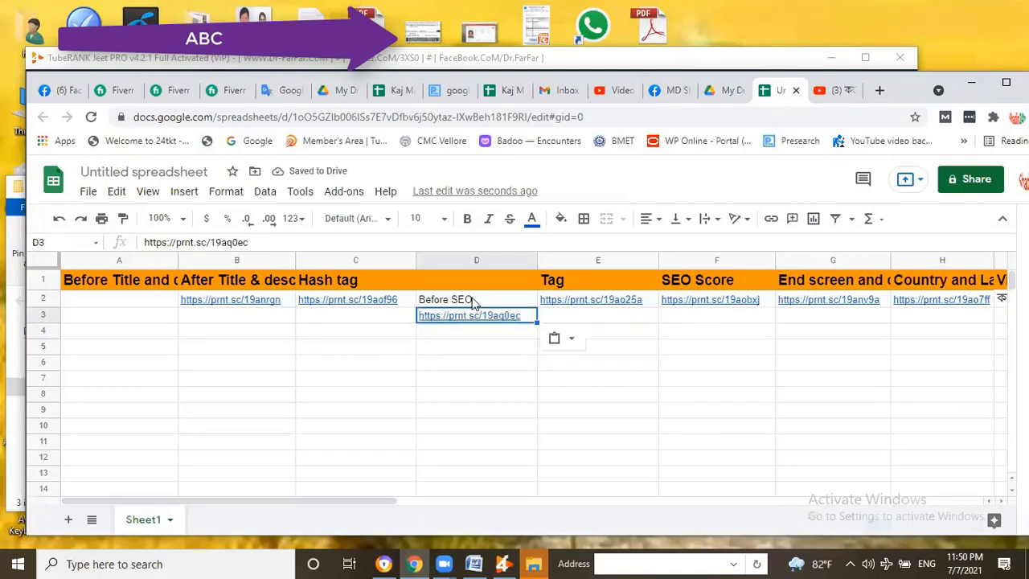
left_click(473, 301)
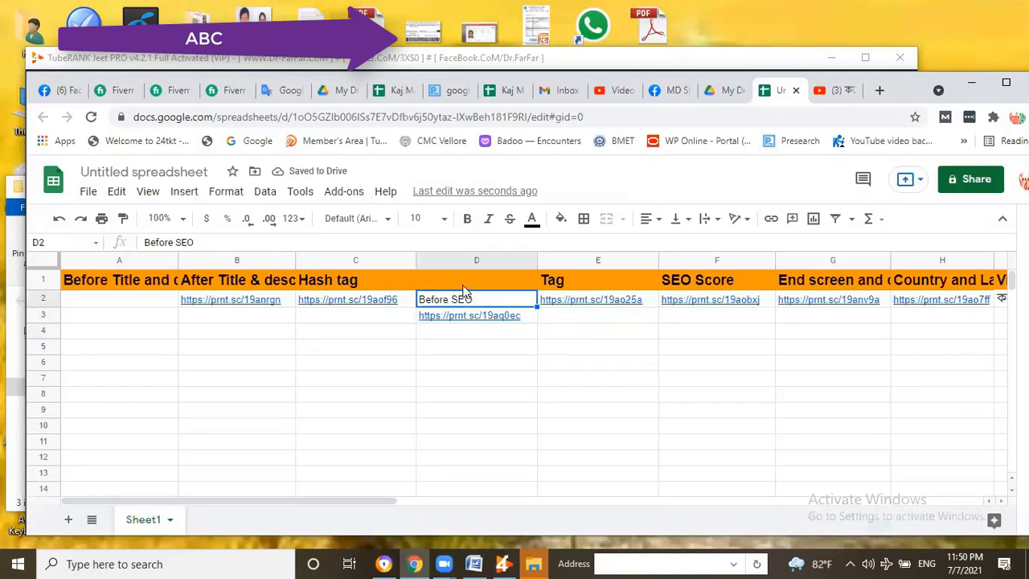
type("https://prnt.sc/19aq0ec")
left_click(464, 280)
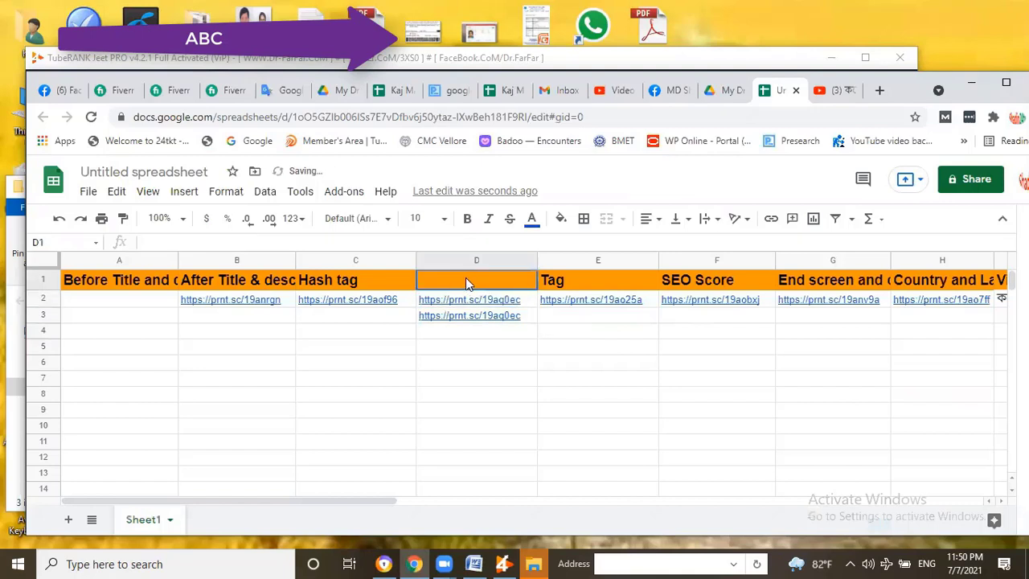
Enter "Ber" as the column header in cell D1.
type("D")
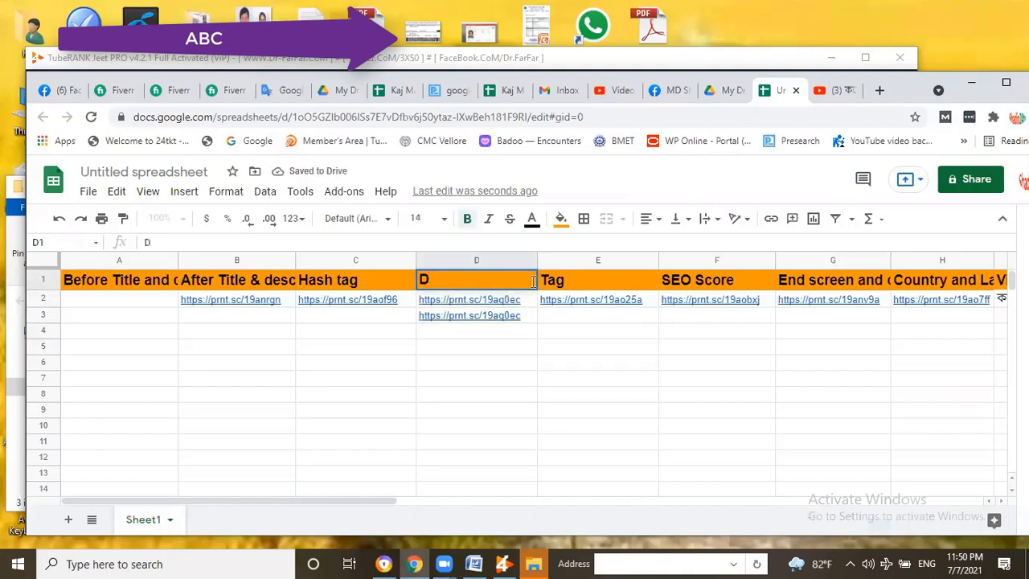
key("BackSpace")
type("Ber")
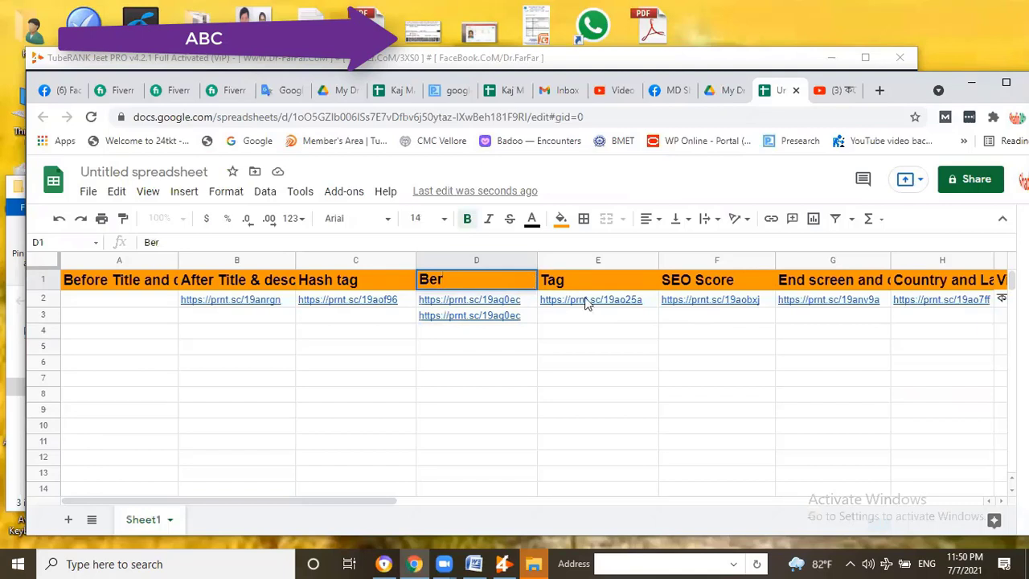
mouse_move(586, 303)
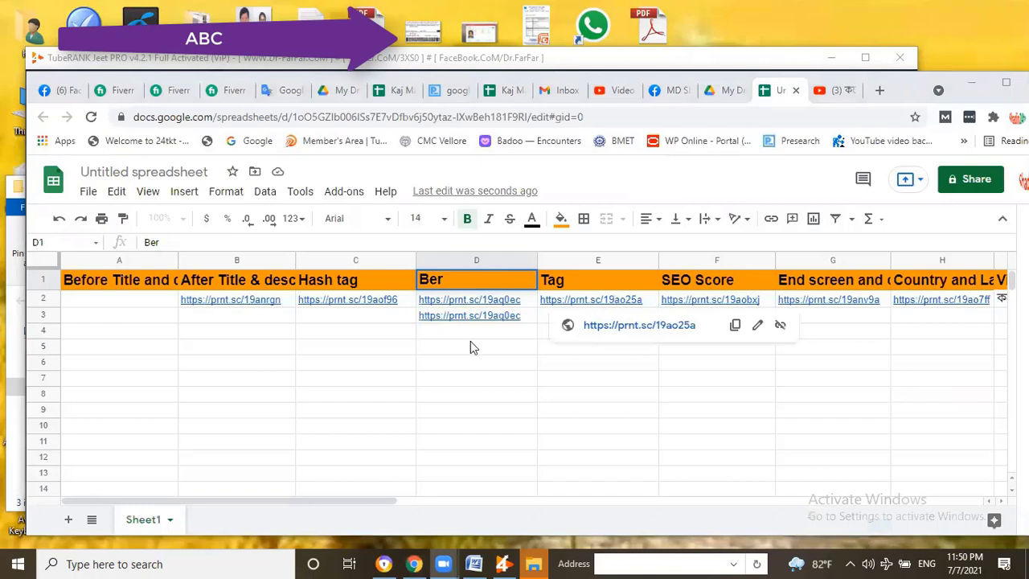
left_click(607, 283)
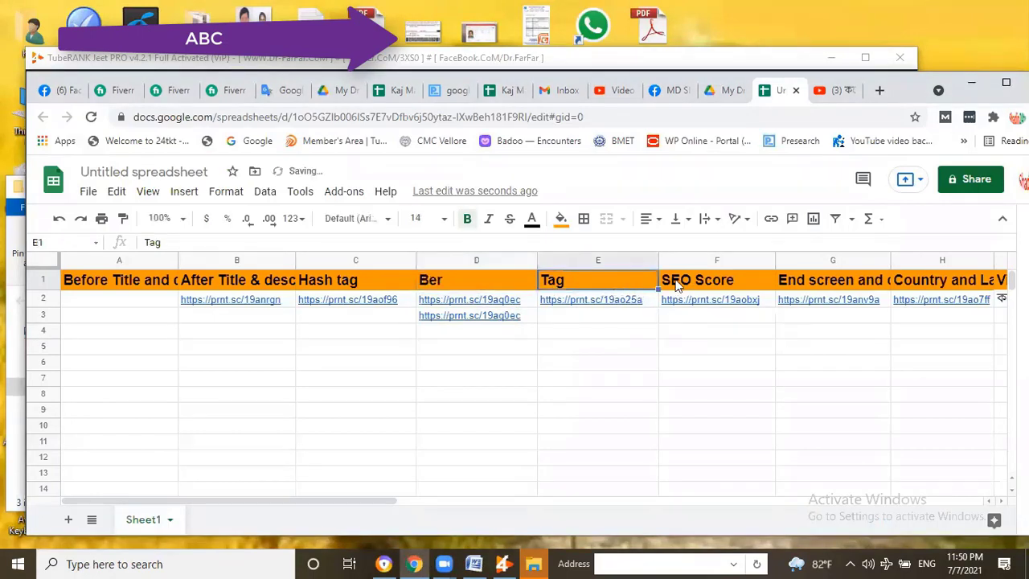
Insert a blank column before the SEO Score column and enter "Before" as its header in F1.
right_click(708, 279)
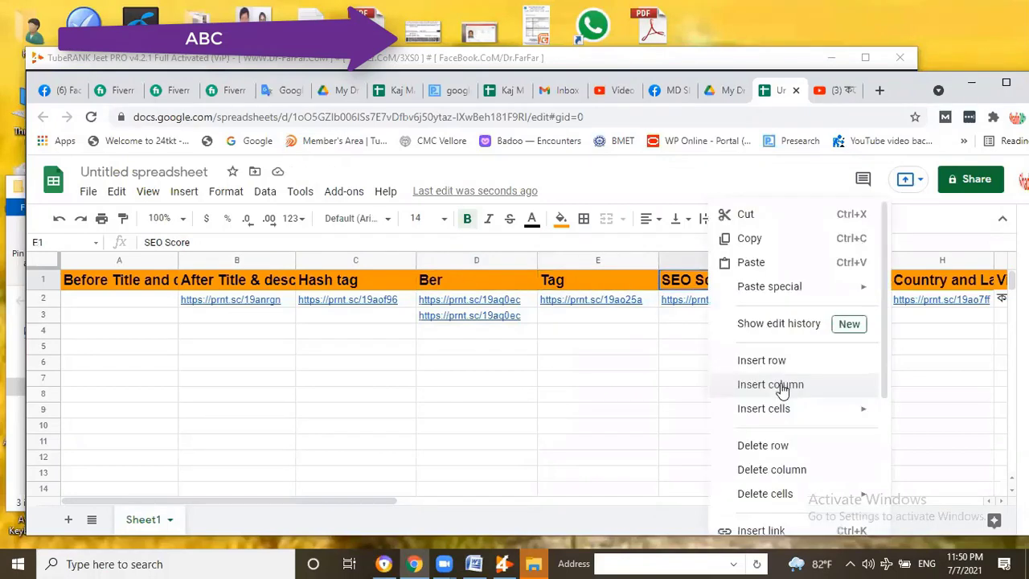
left_click(771, 385)
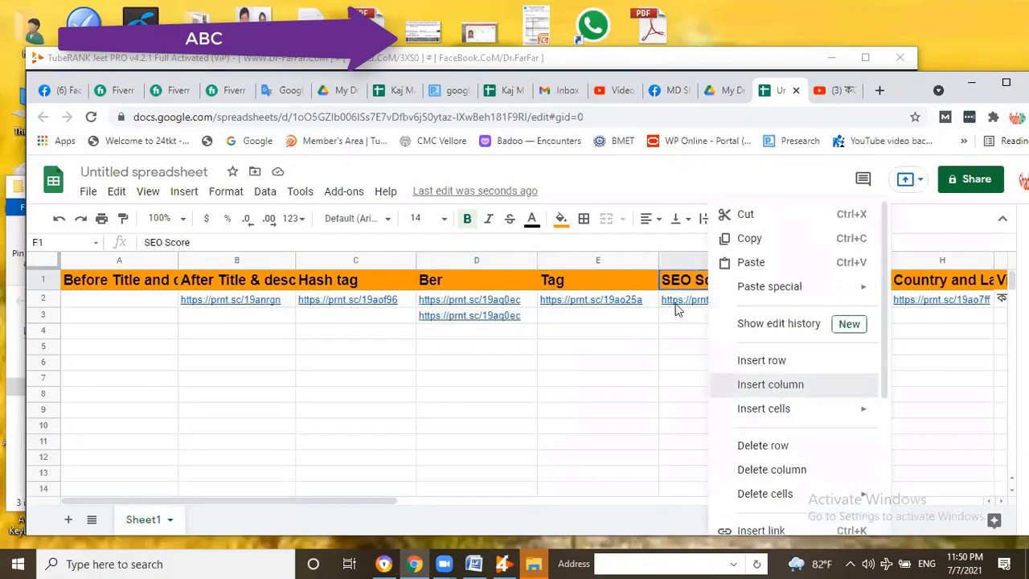
left_click(599, 302)
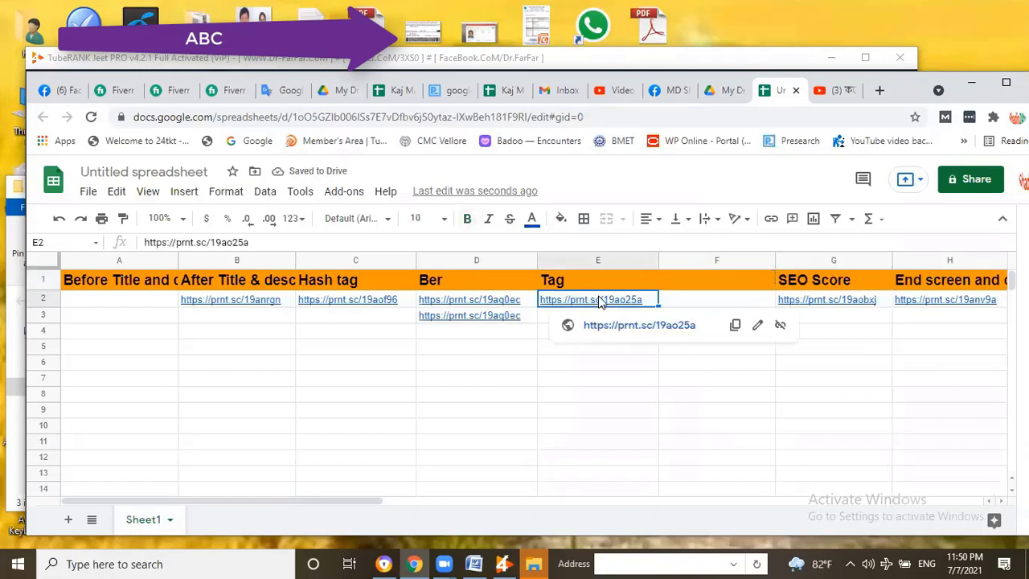
left_click(724, 288)
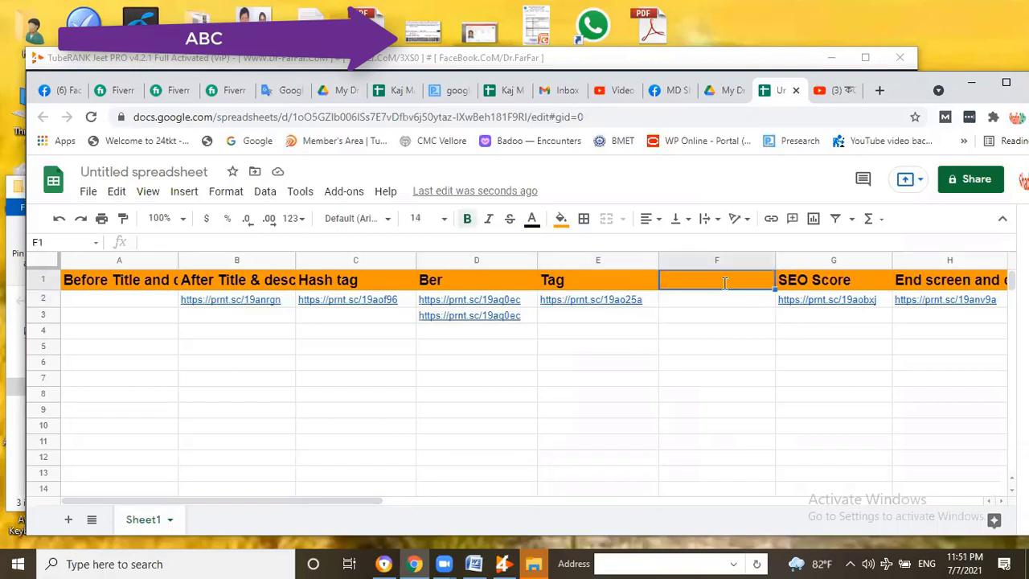
type("Befo")
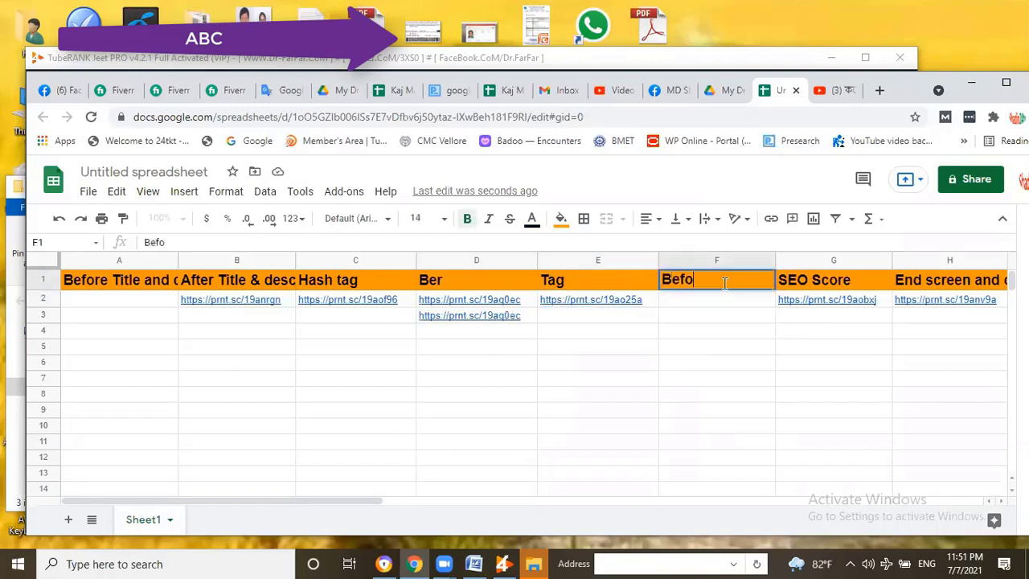
type("re")
key("Tab")
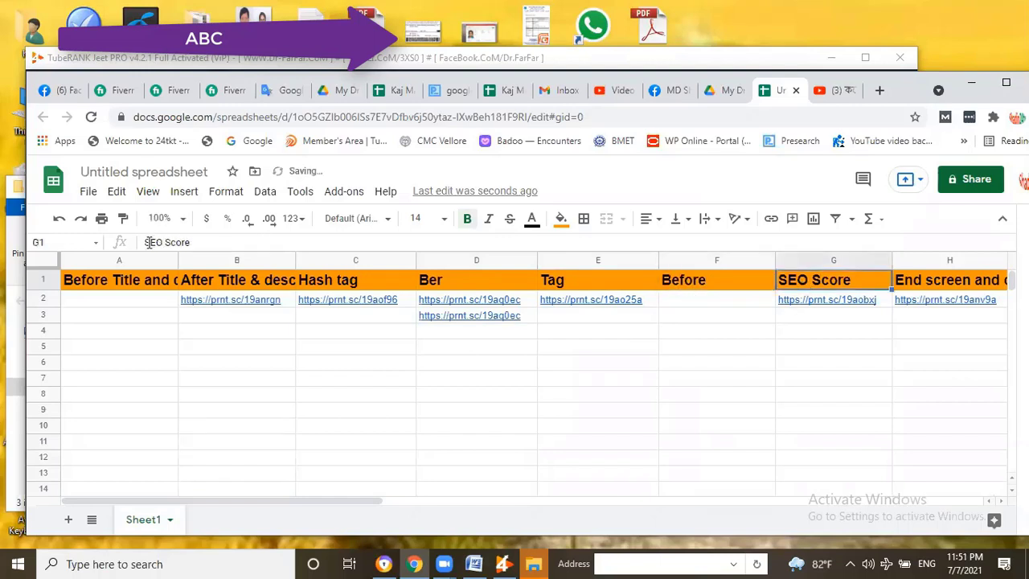
Change the SEO score header in cell G1 to "After SEO Score".
left_click(217, 239)
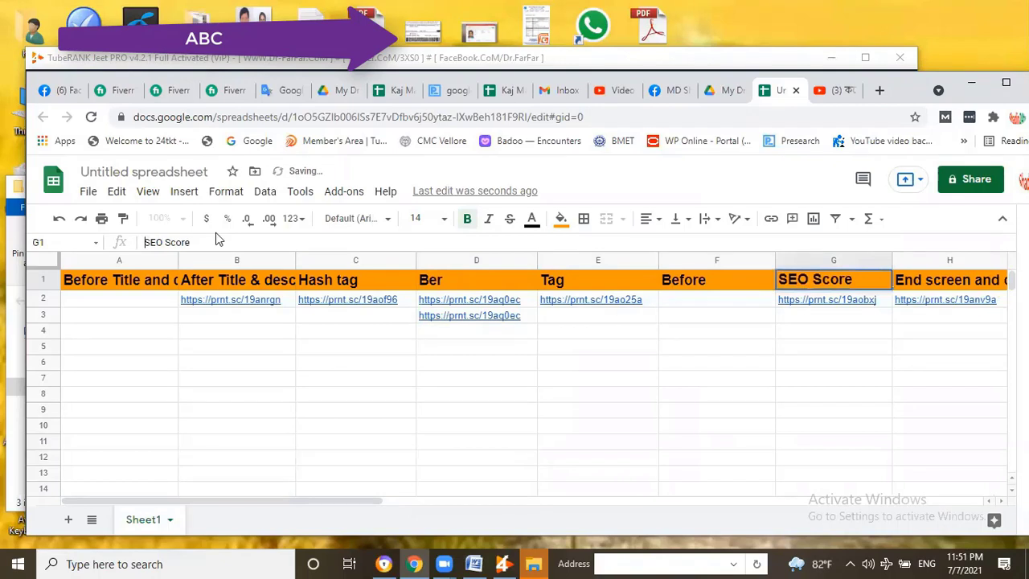
type("Afte")
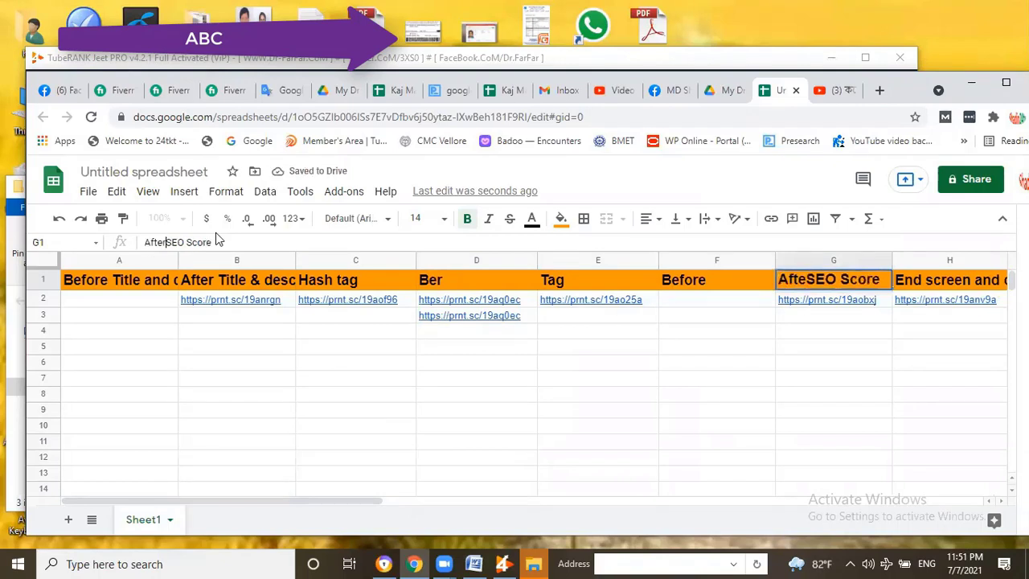
type("r")
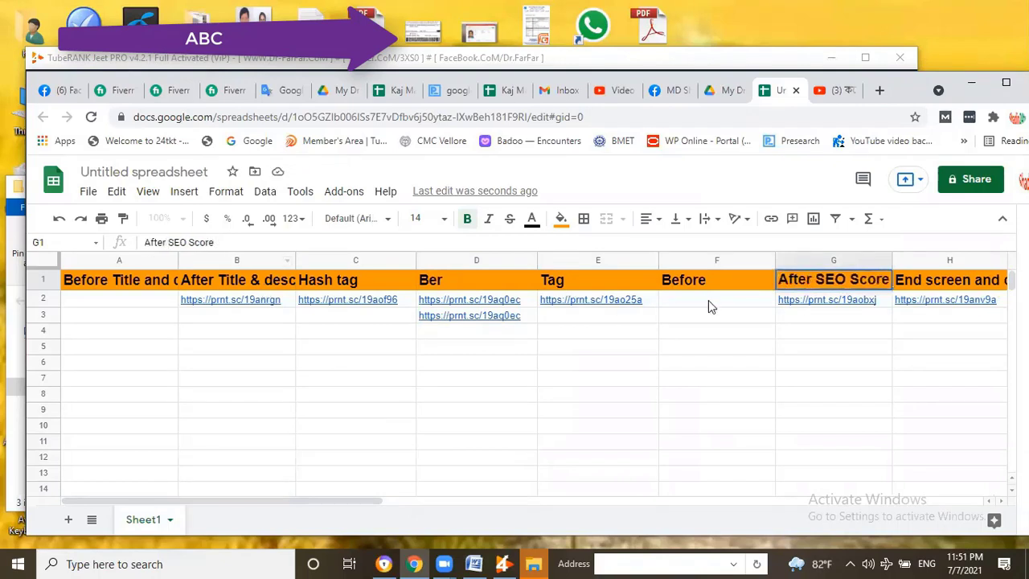
left_click(717, 300)
type("https://prnt.sc/19aq0ec")
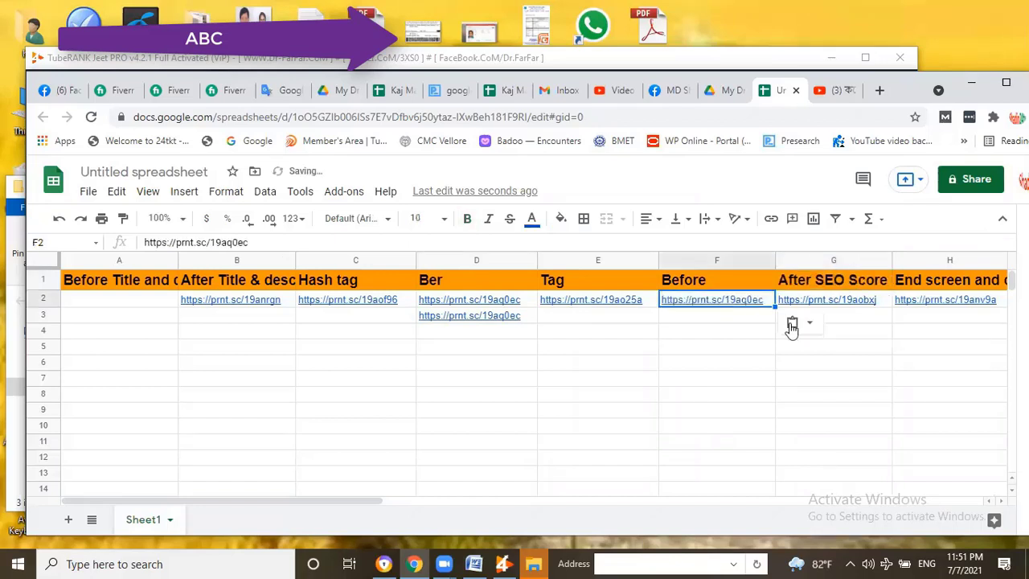
mouse_move(712, 299)
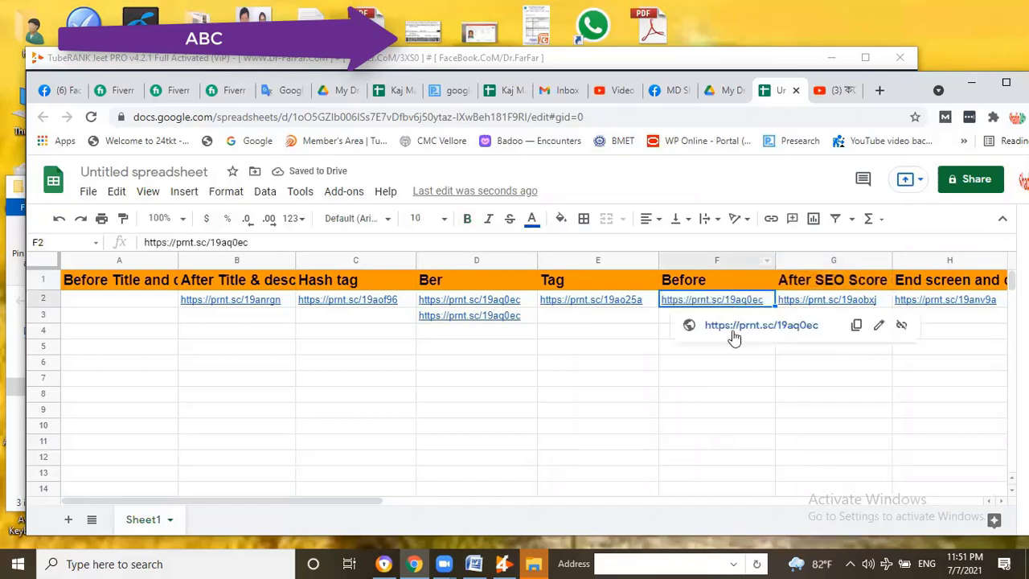
key("Down")
key("Down")
key("Down")
key("Down")
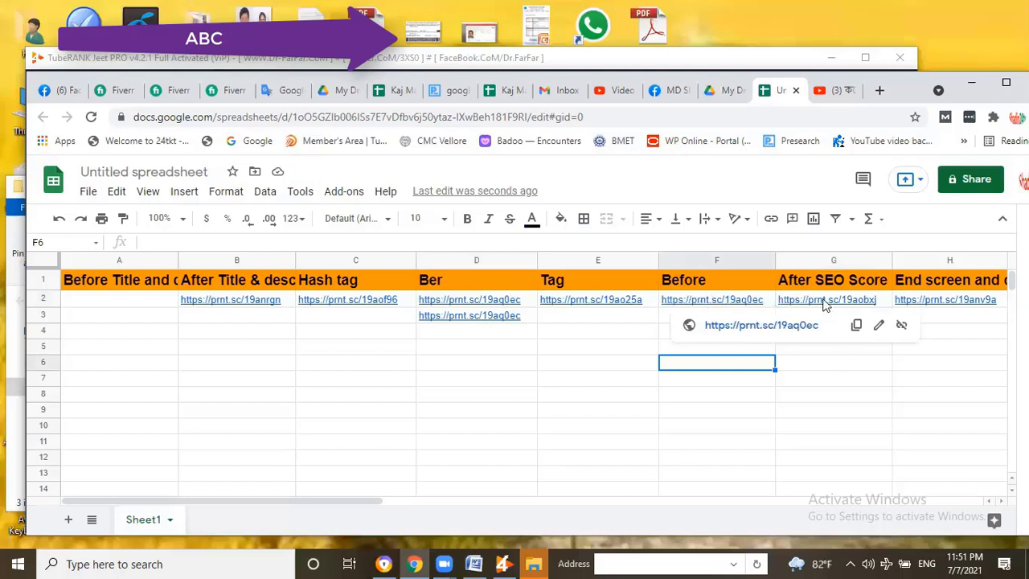
mouse_move(824, 304)
key("Right")
key("Up")
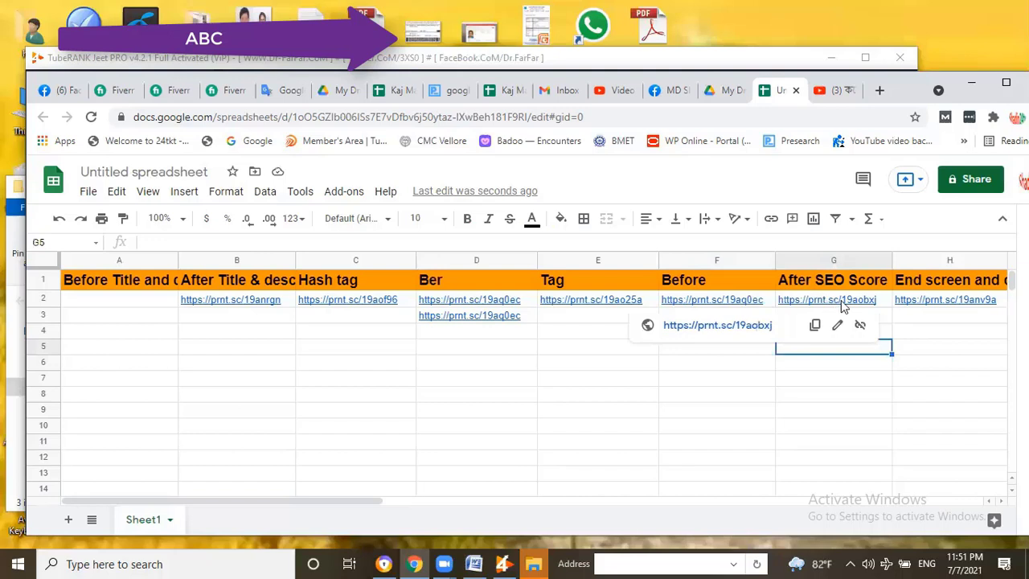
left_click(912, 329)
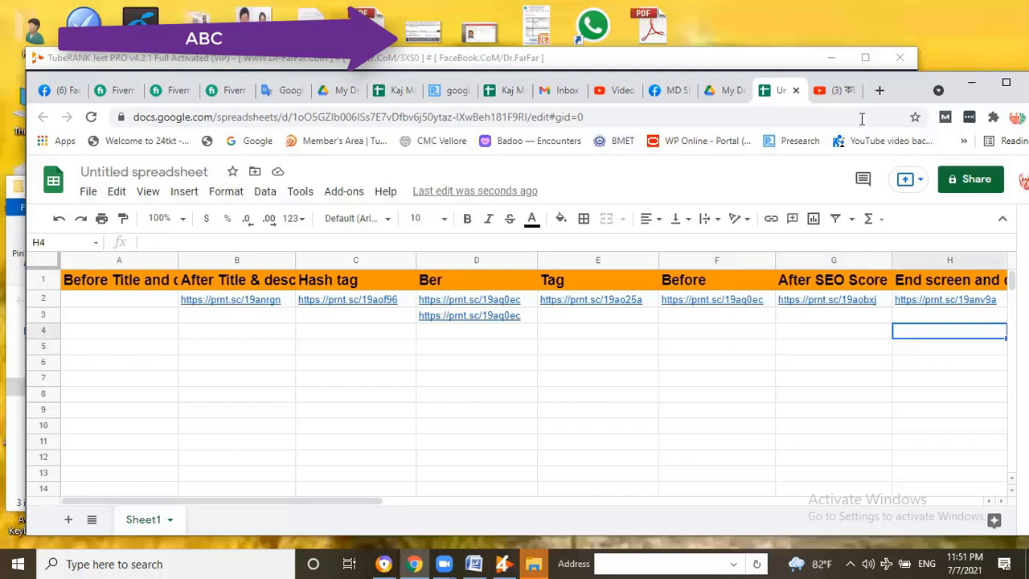
Maximize the browser window, switch to the Word document and add the line "Vidiq" below "White hat SEO".
left_click(1004, 85)
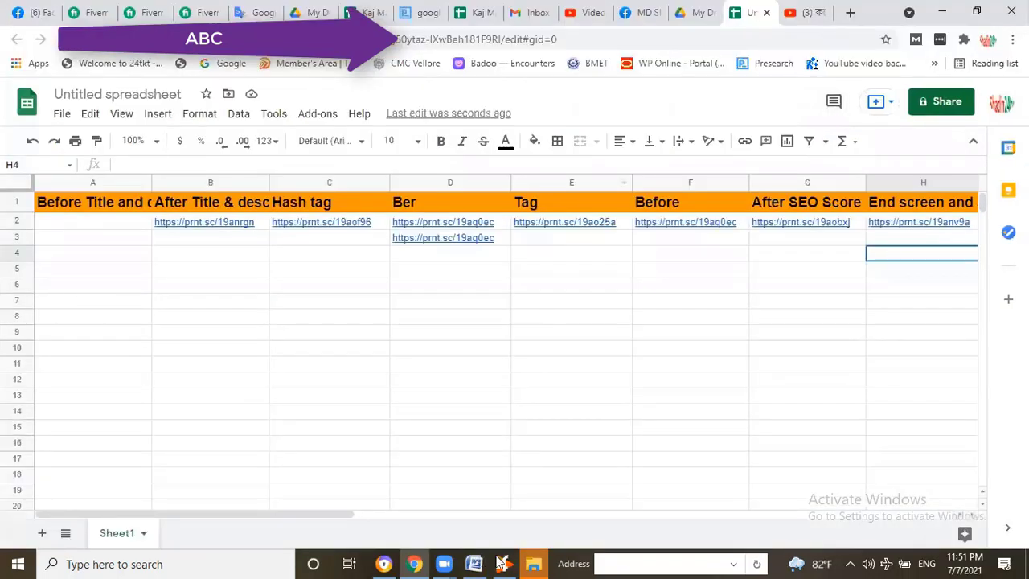
key("alt+Tab")
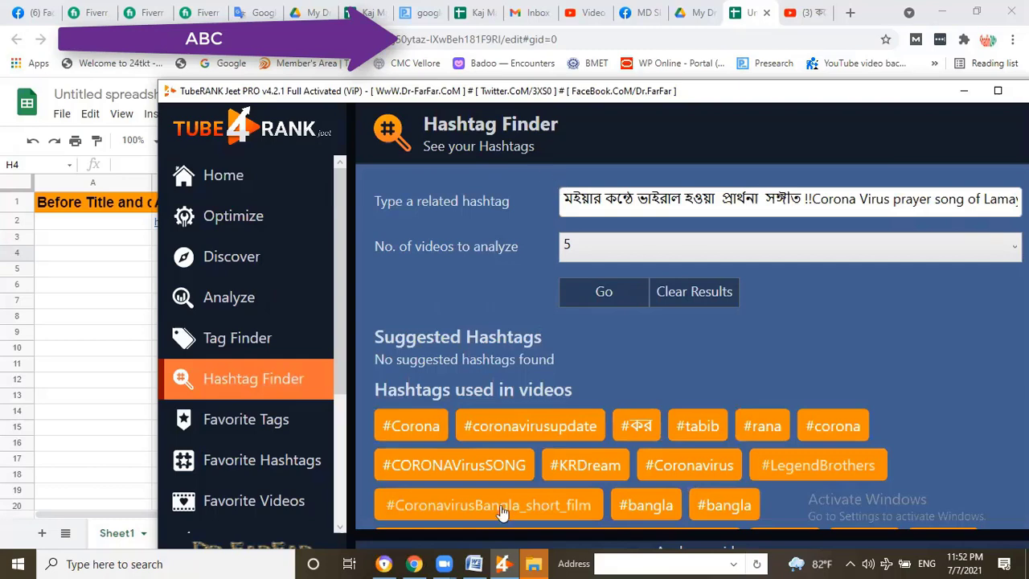
left_click(482, 561)
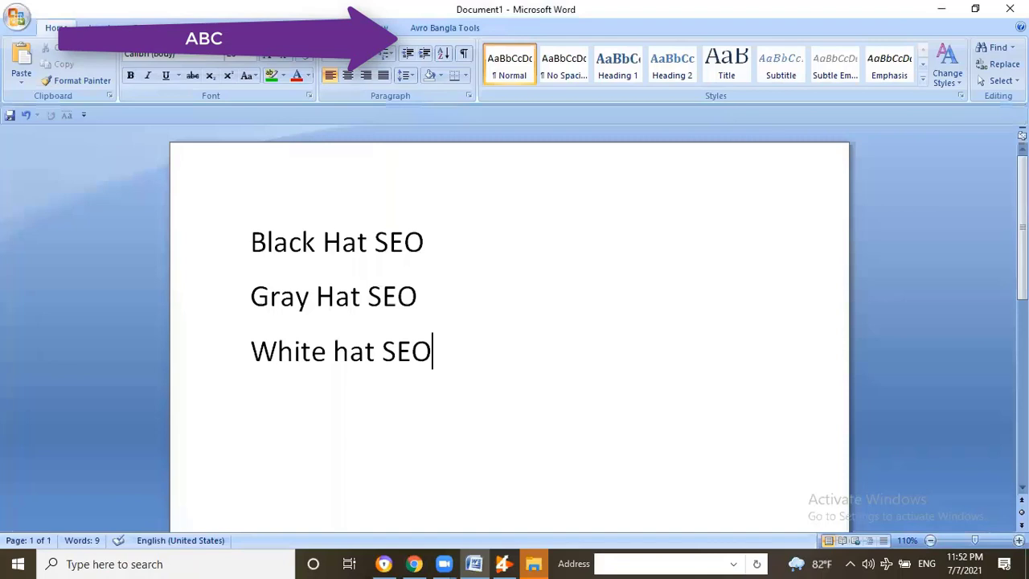
key("Return")
type("Vi")
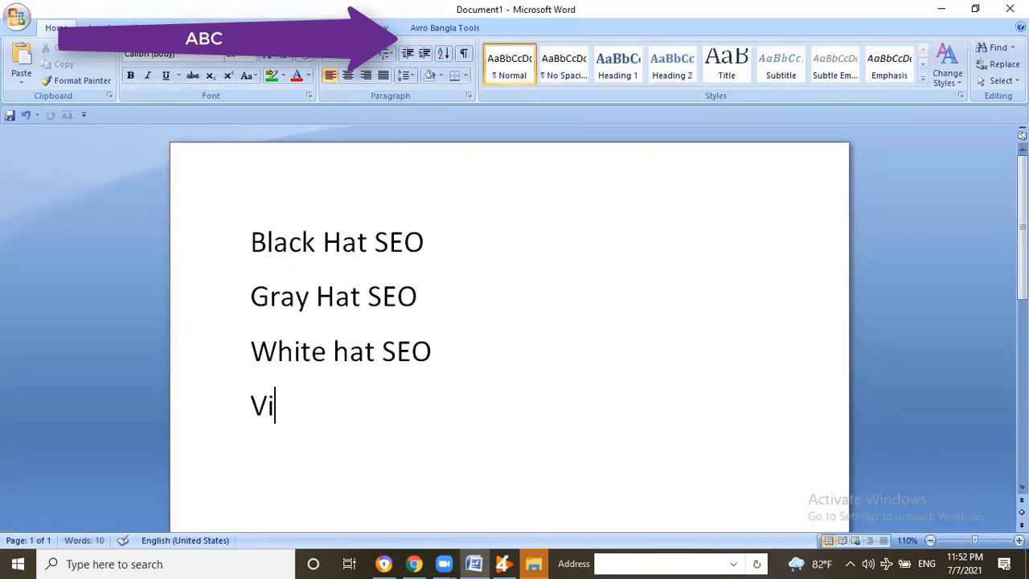
type("diq")
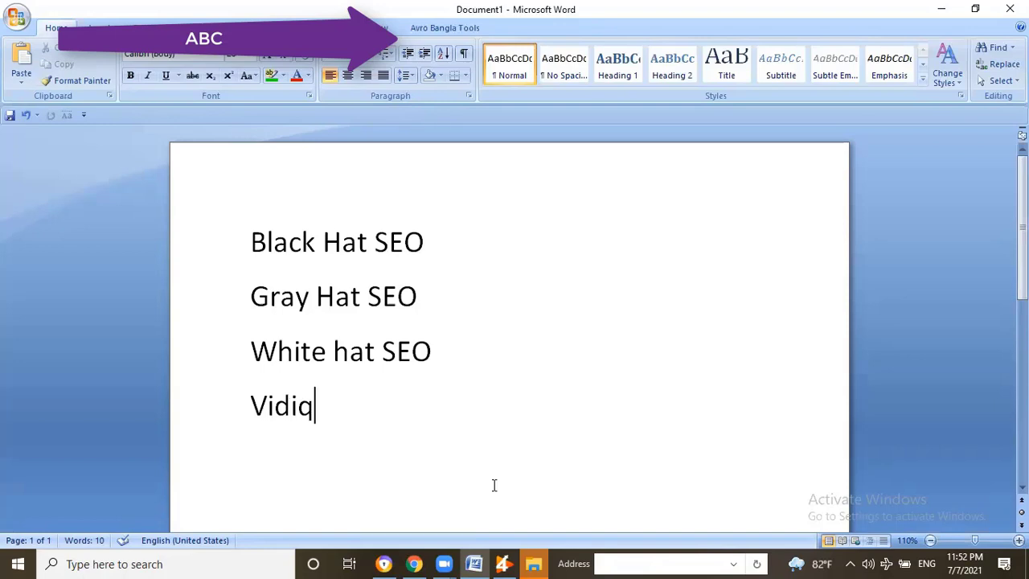
Switch back to the spreadsheet report and review the links in the hashtag, tag, and before and after score columns.
left_click(415, 564)
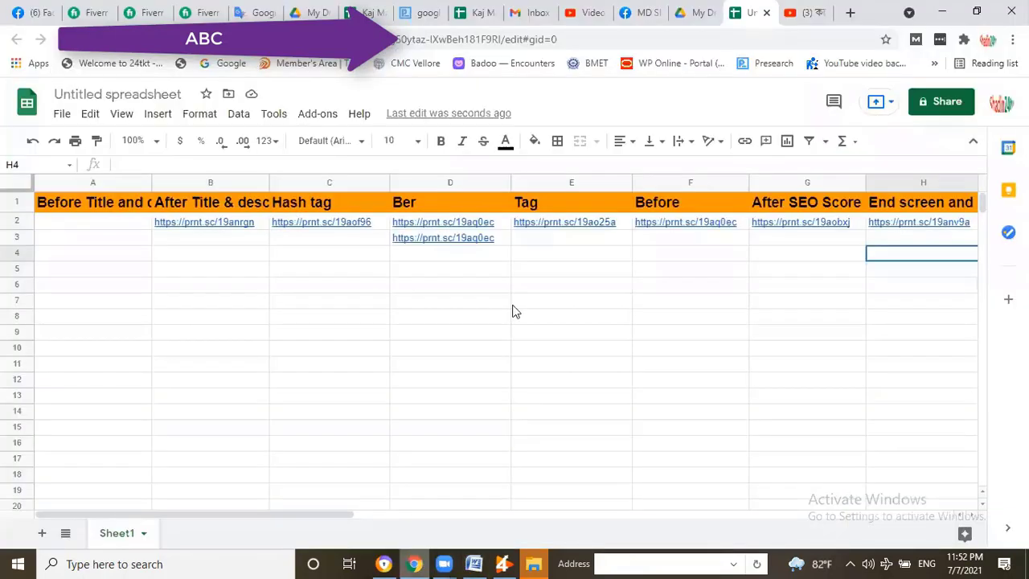
left_click(547, 244)
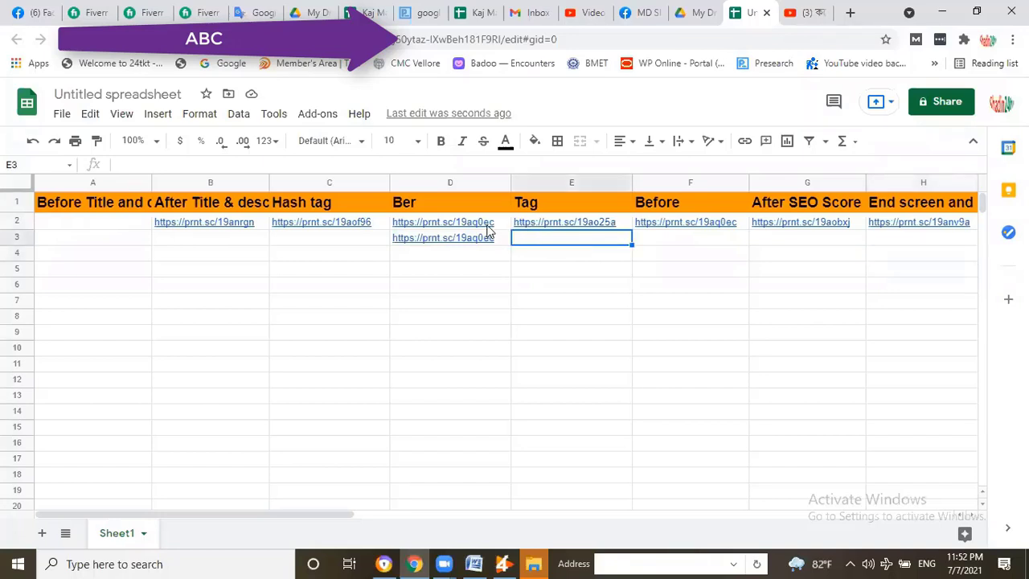
mouse_move(488, 237)
left_click(672, 244)
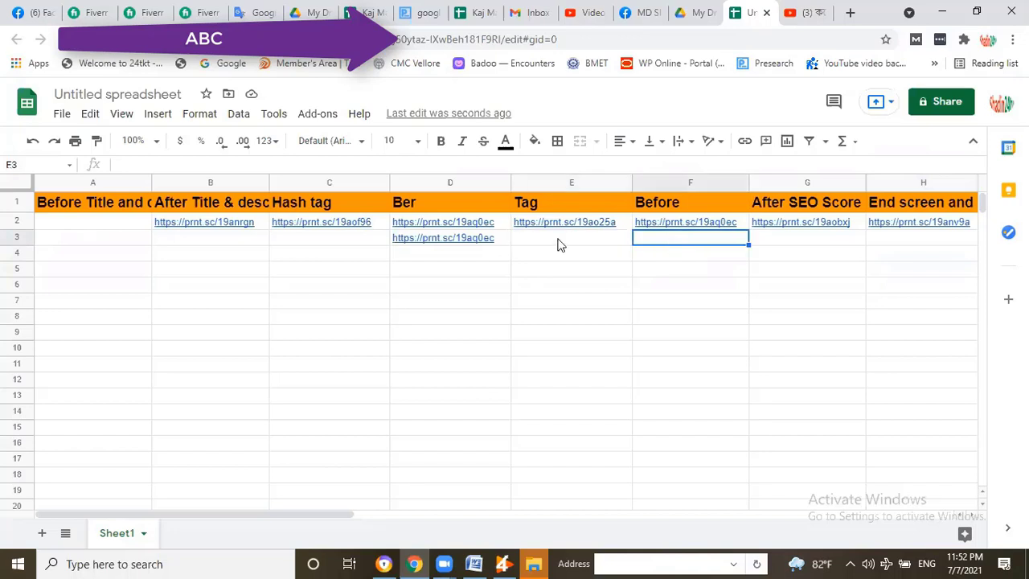
left_click(560, 246)
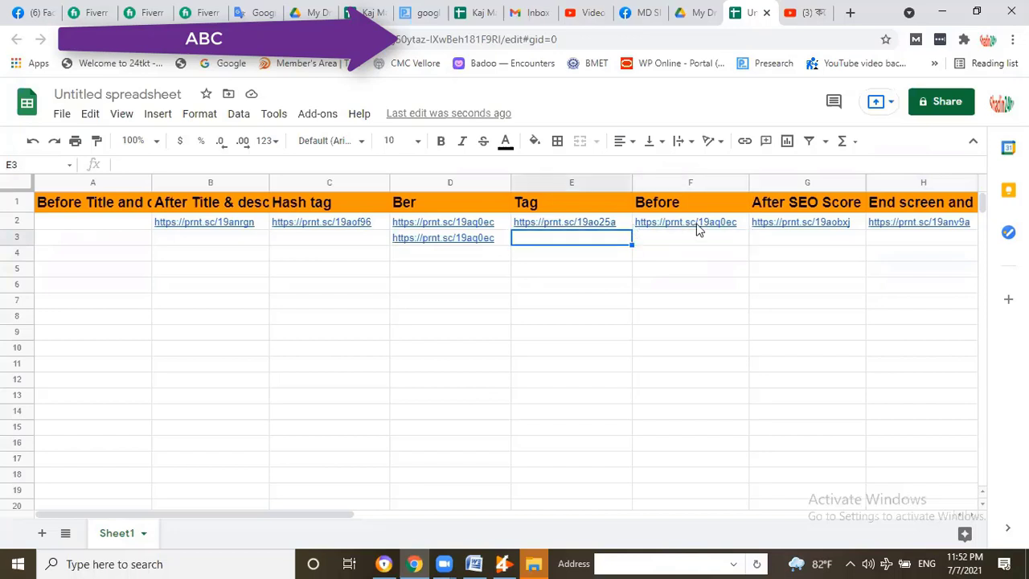
left_click(819, 244)
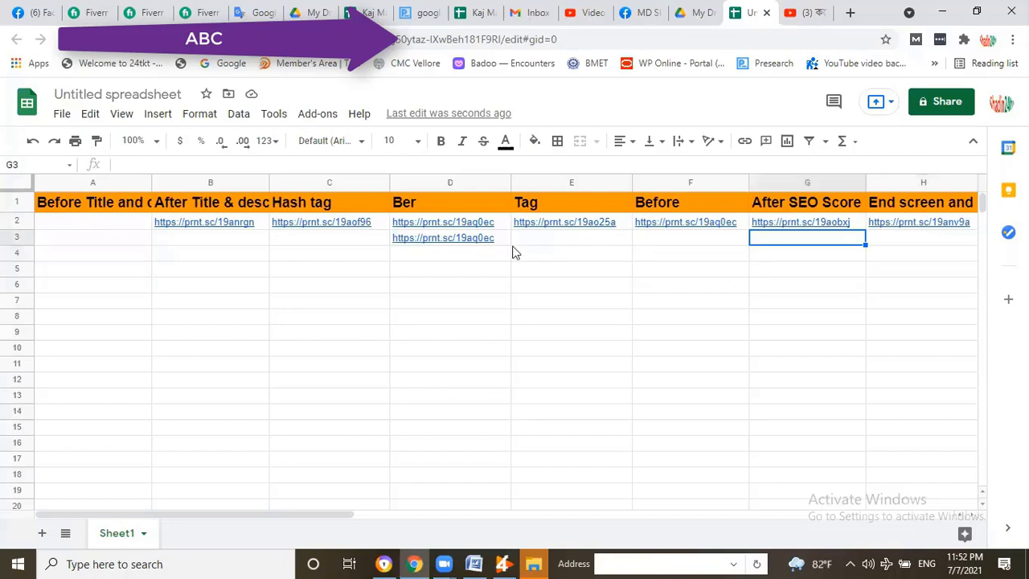
left_click(549, 243)
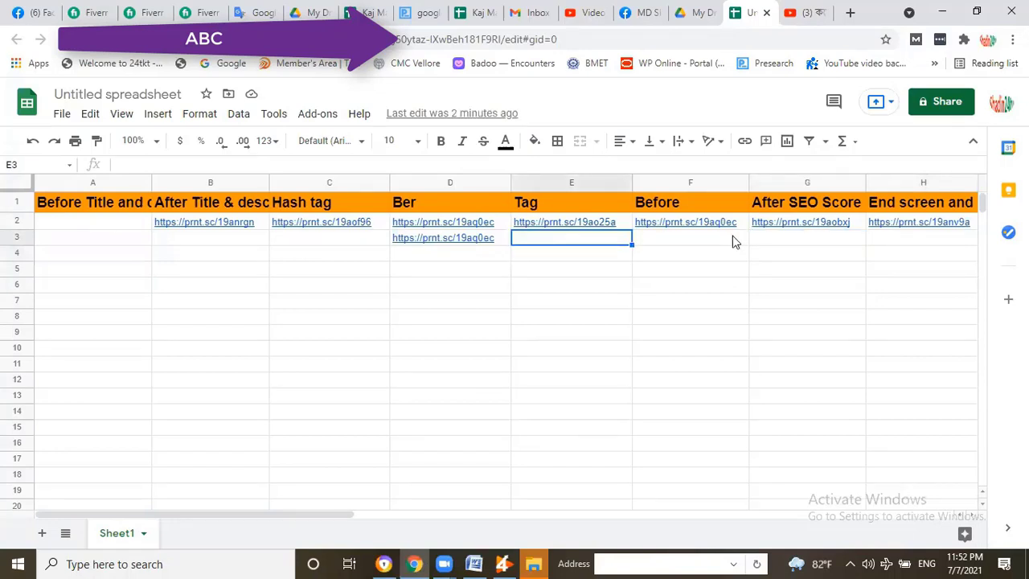
key("Right")
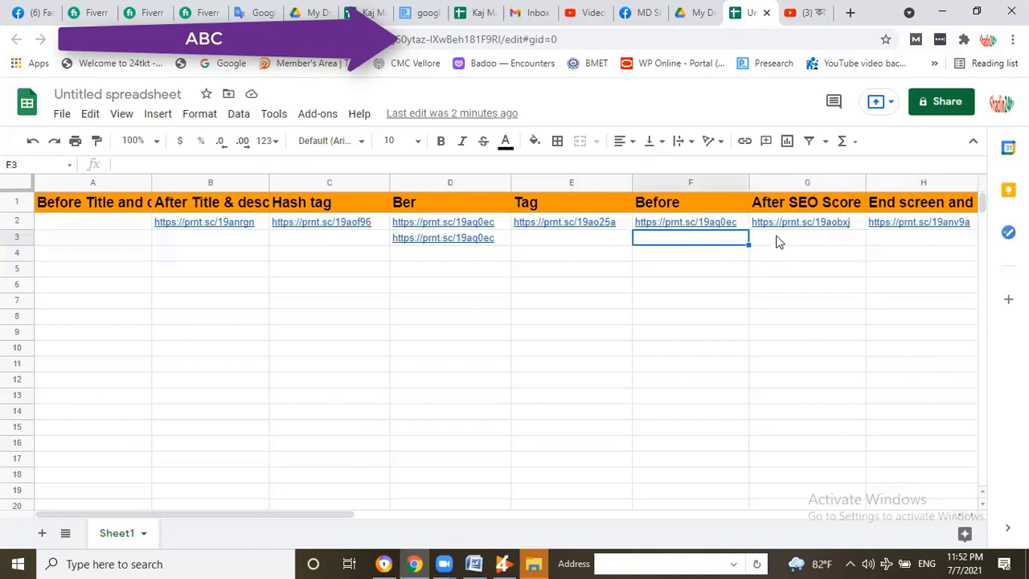
left_click(777, 241)
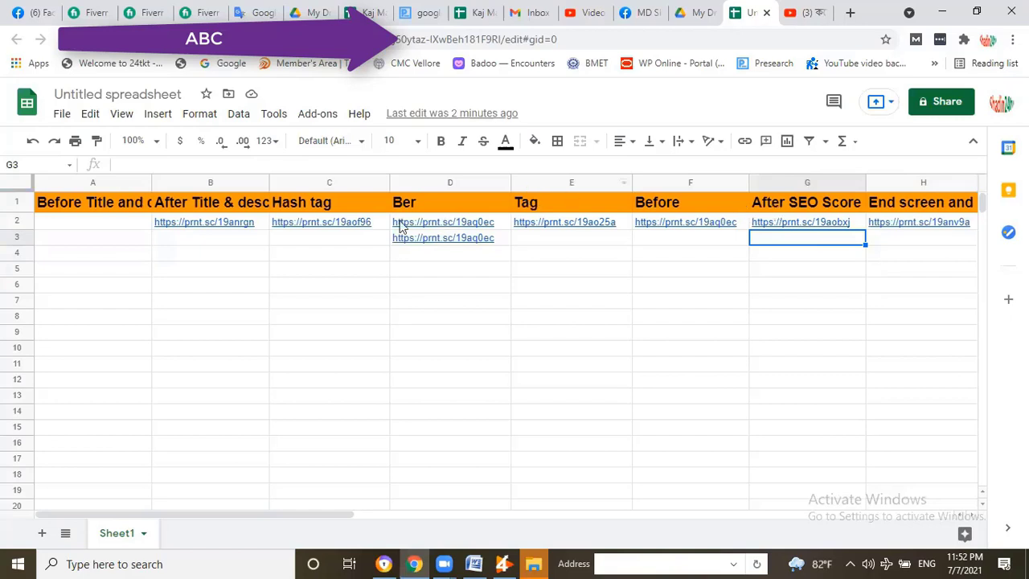
left_click(328, 239)
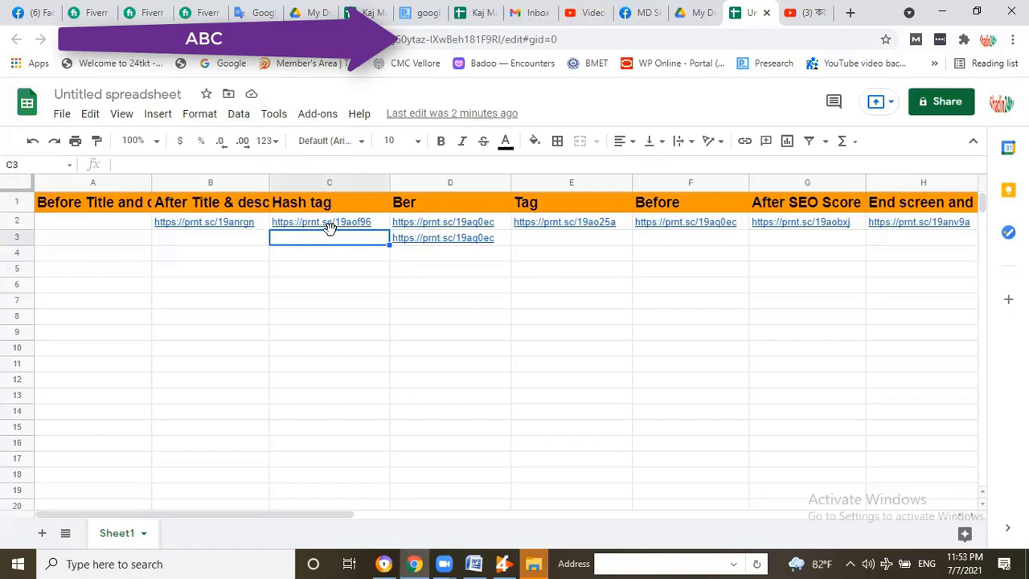
mouse_move(339, 229)
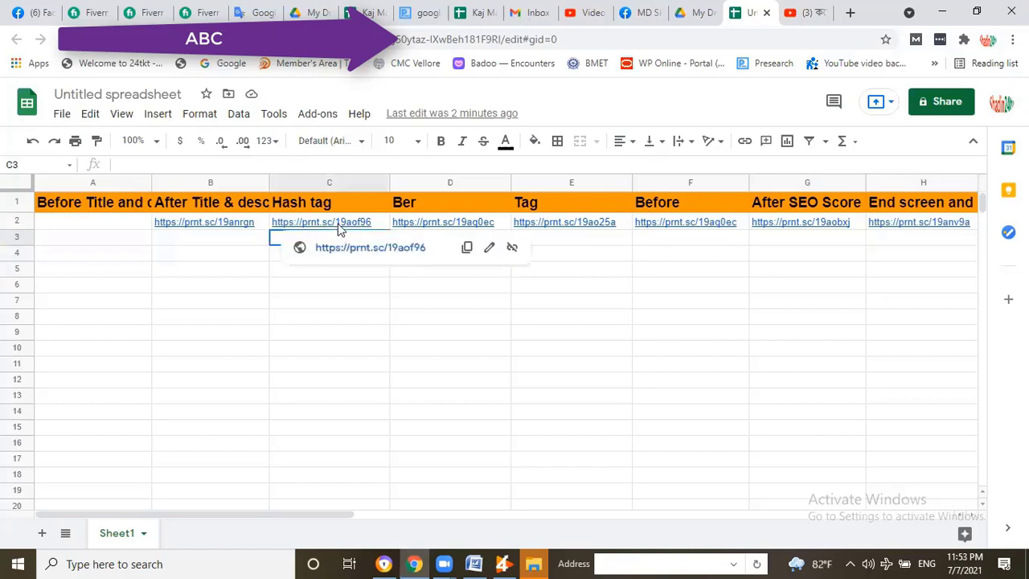
left_click(587, 242)
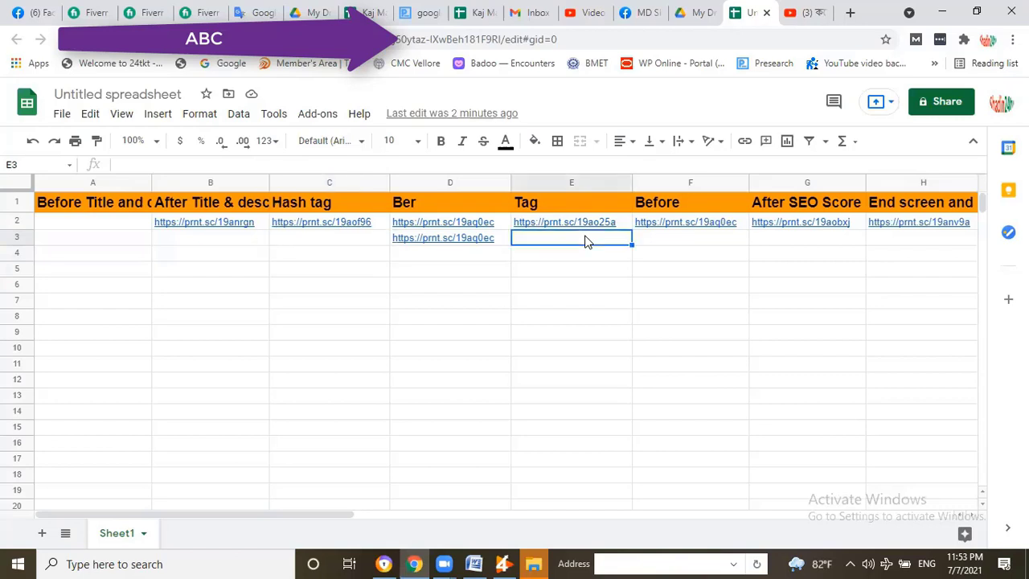
left_click(717, 241)
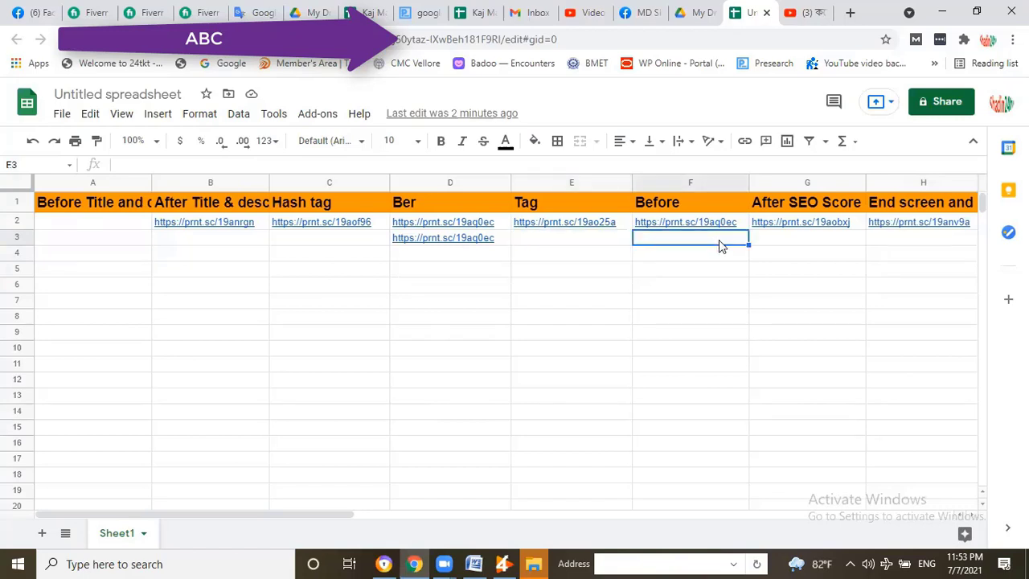
left_click(814, 241)
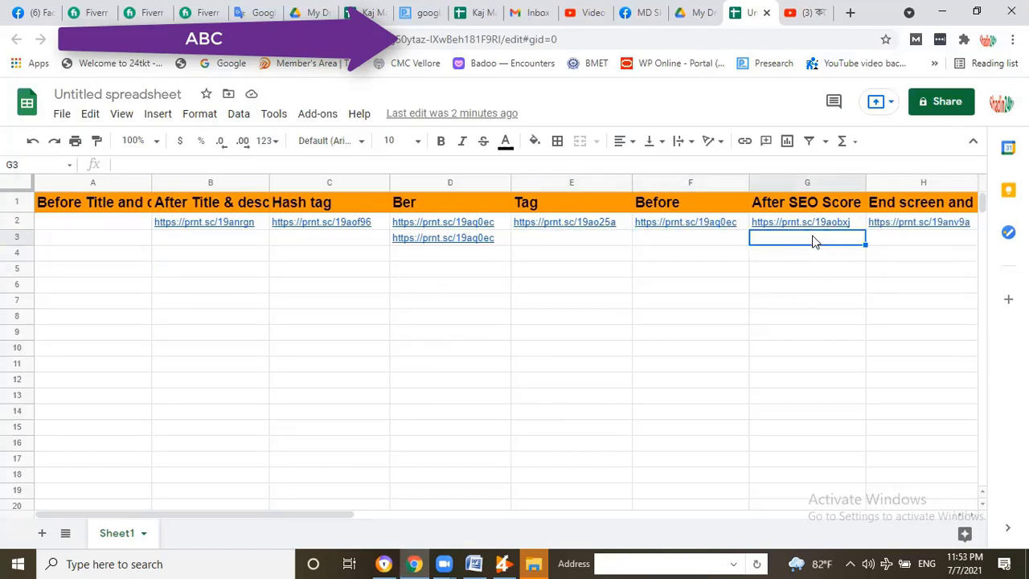
left_click(767, 252)
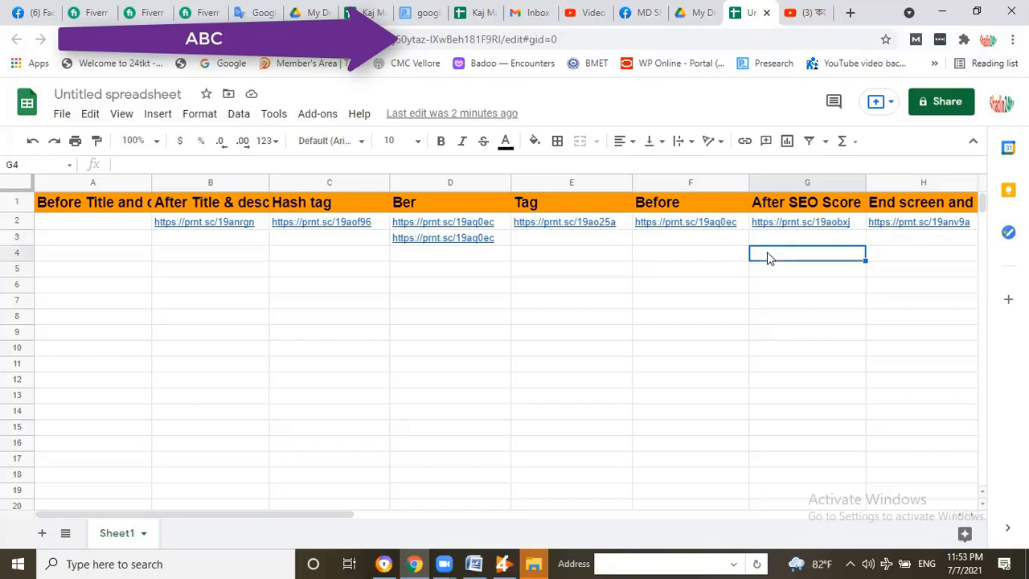
left_click(727, 243)
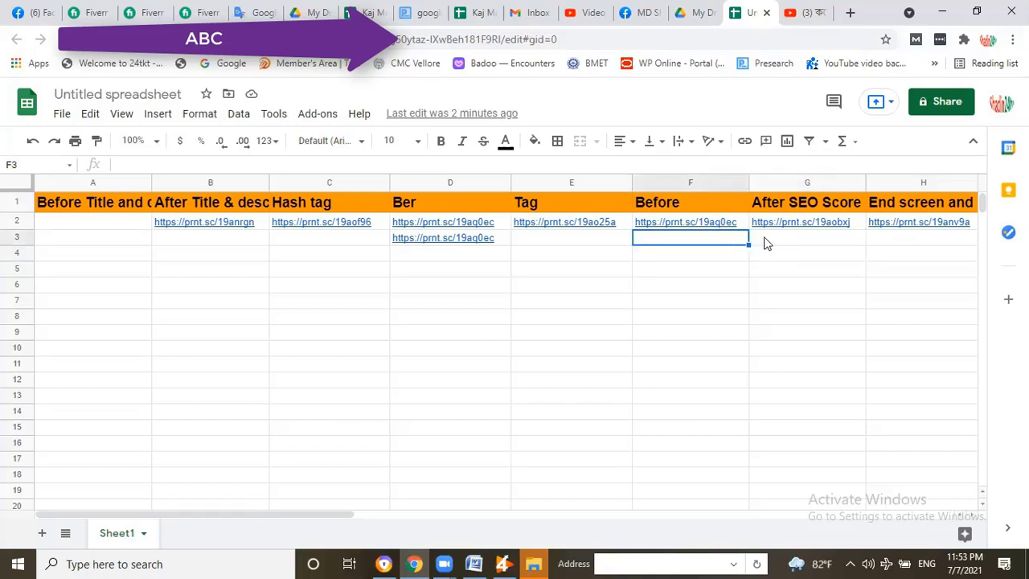
left_click(766, 244)
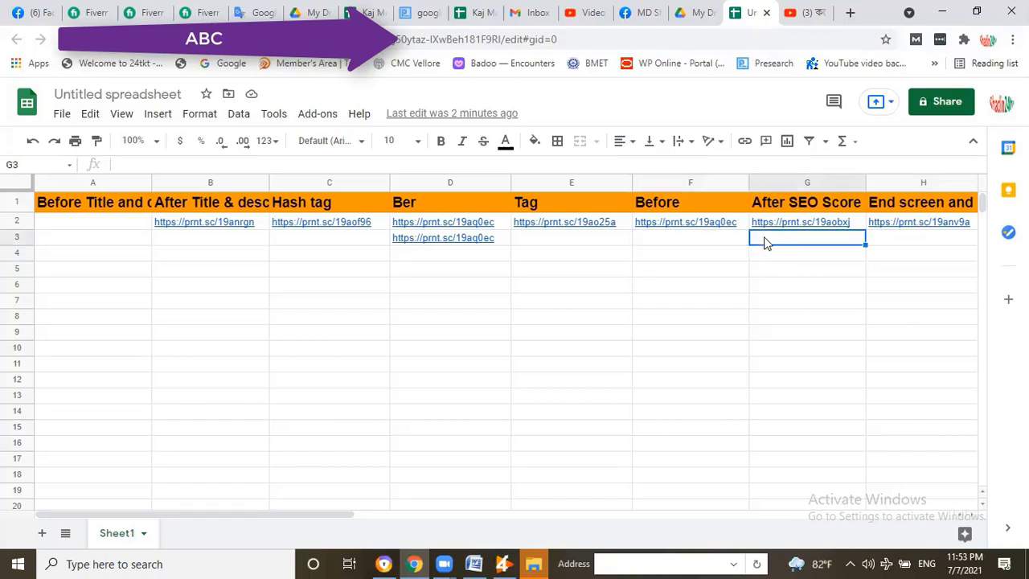
left_click(720, 245)
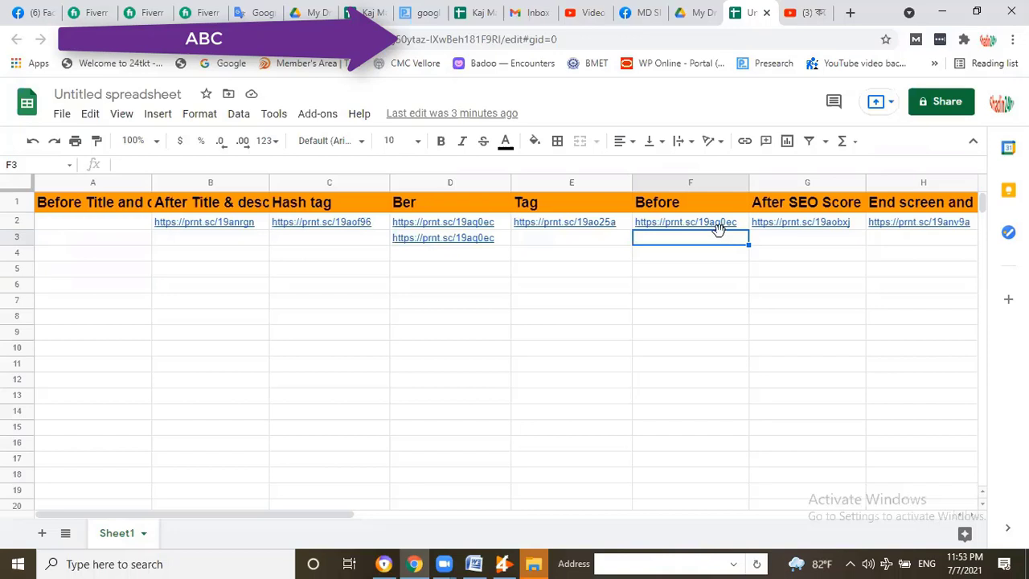
left_click(764, 244)
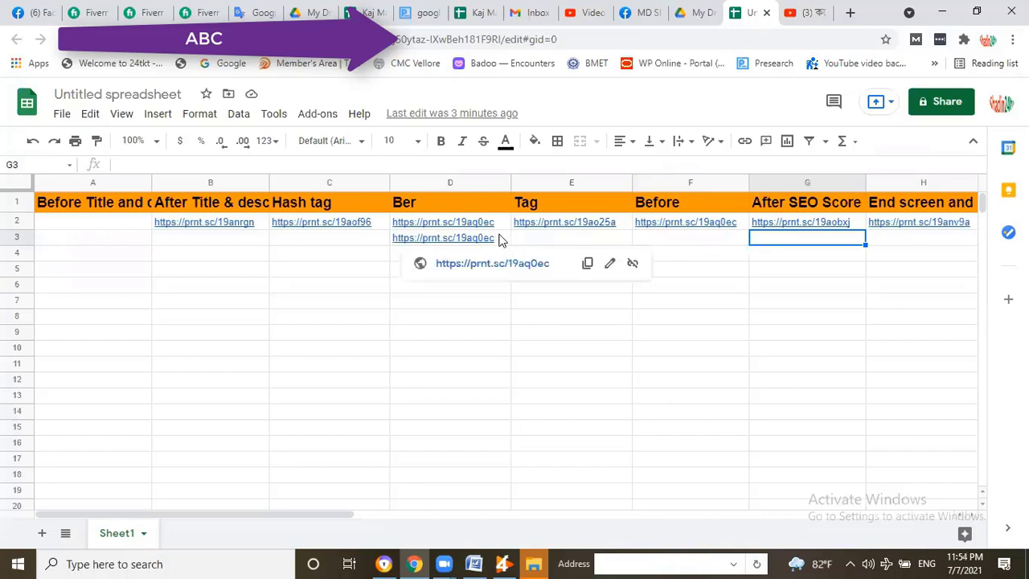
left_click(691, 238)
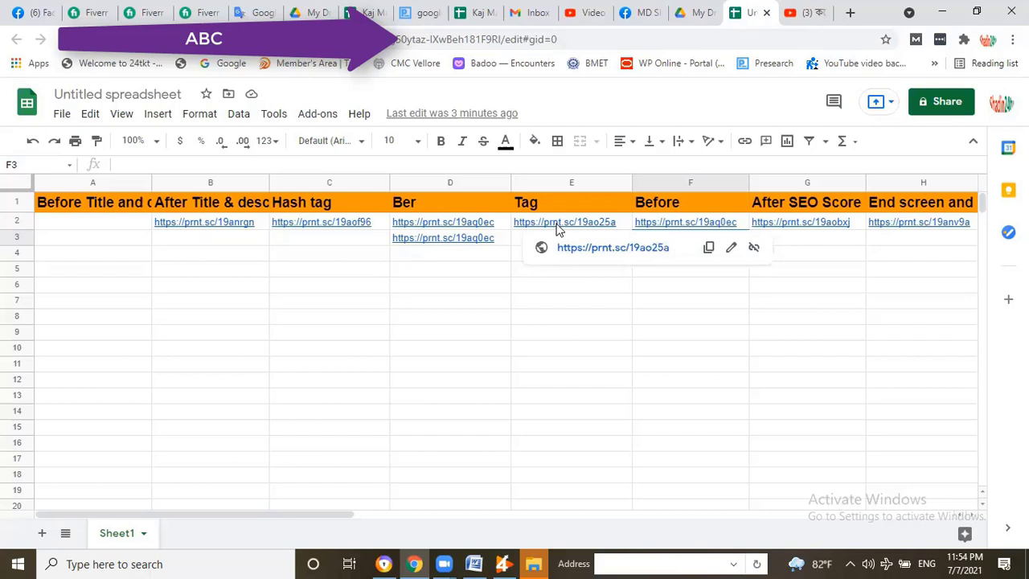
left_click(559, 229)
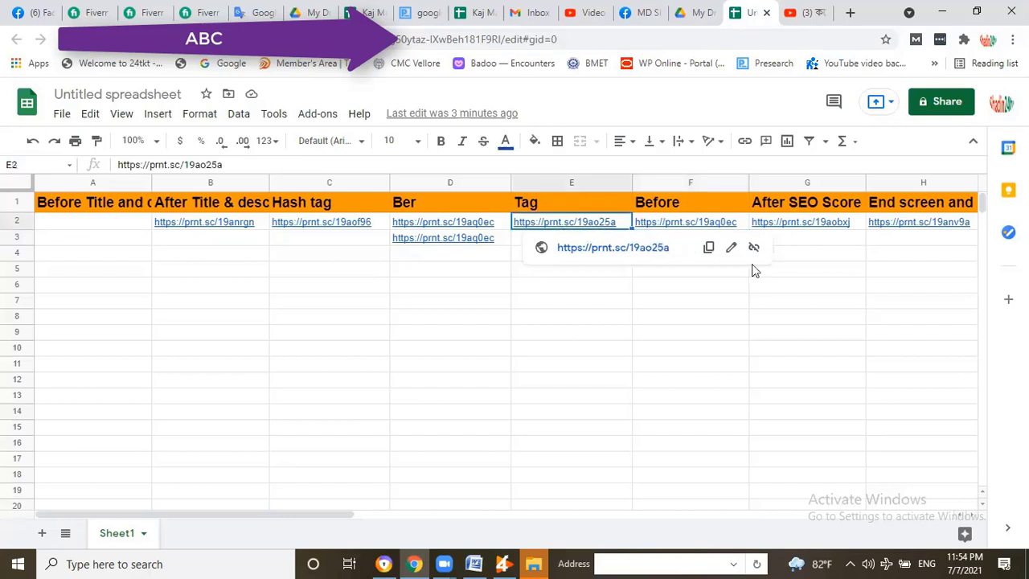
left_click(809, 271)
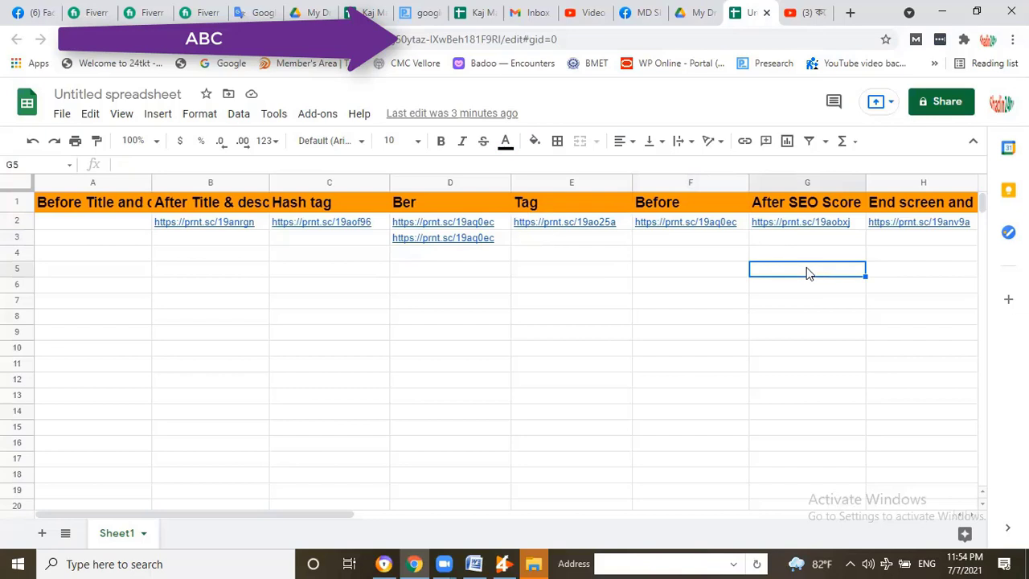
left_click(572, 243)
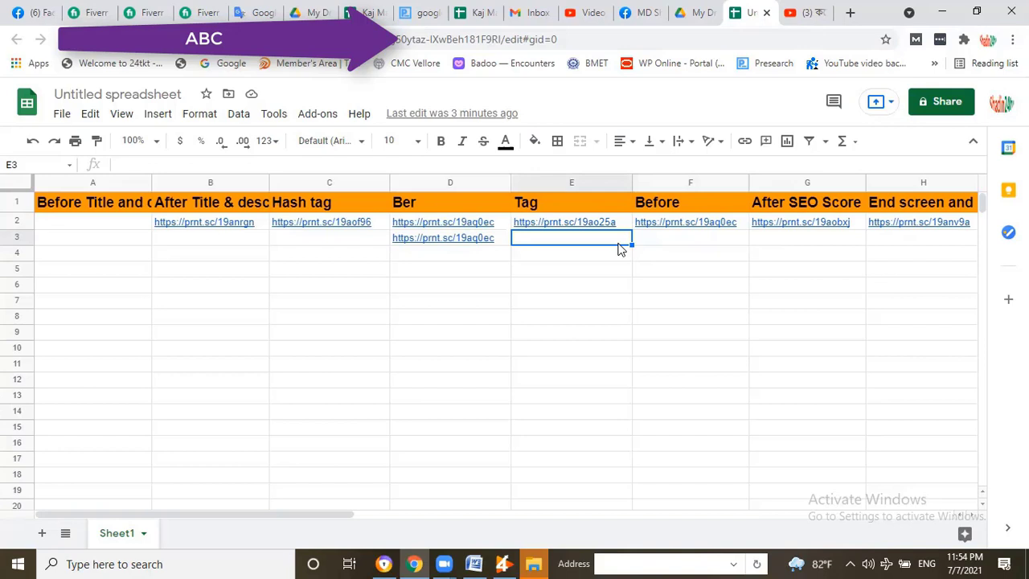
left_click(705, 244)
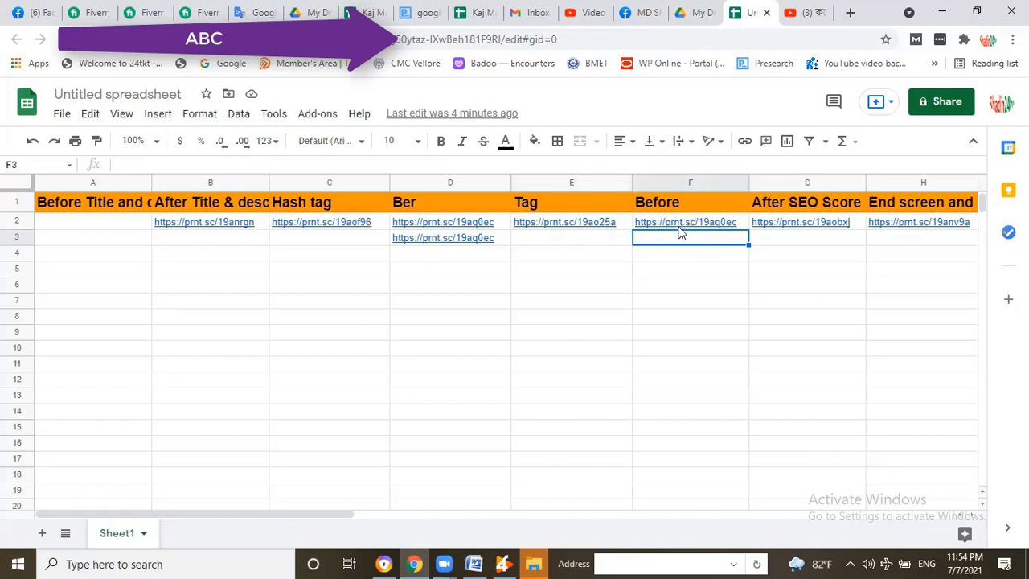
Switch to TubeRANK Jeet to examine the Hashtag Finder's hashtags used in videos, and return to the spreadsheet report.
mouse_move(681, 225)
left_click(502, 562)
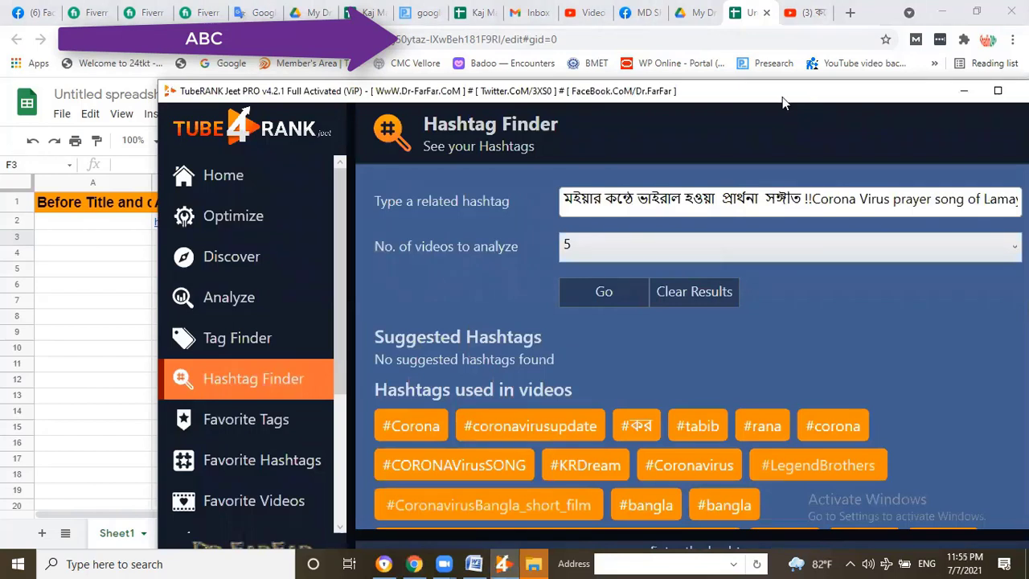
left_click_drag(781, 96, 732, 127)
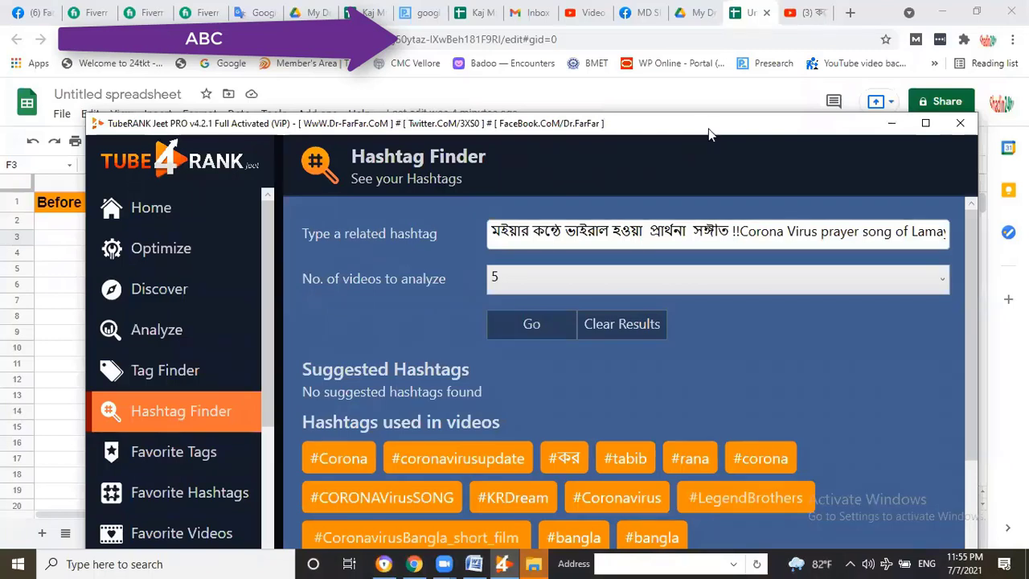
left_click_drag(721, 123, 726, 102)
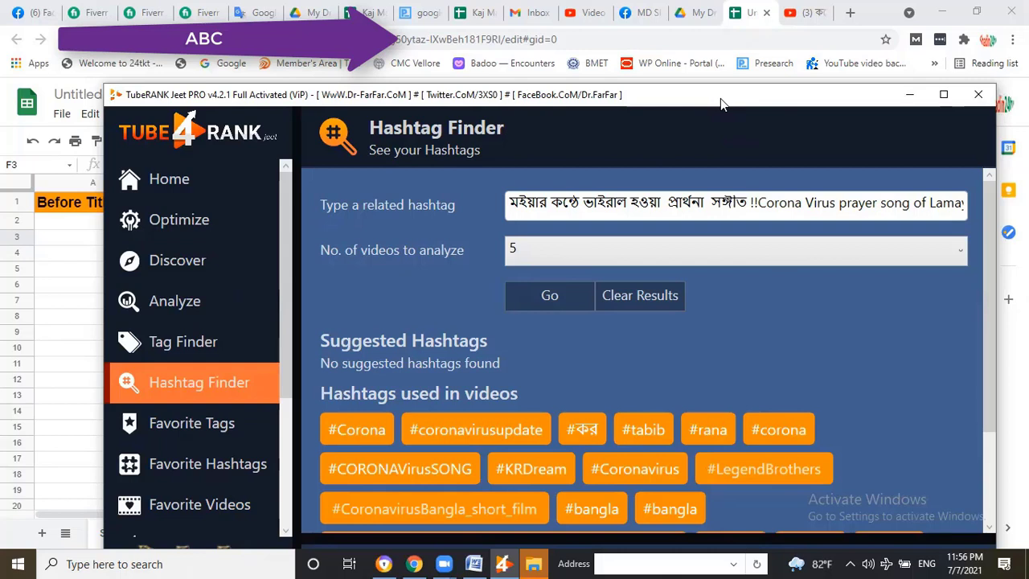
left_click_drag(721, 98, 728, 90)
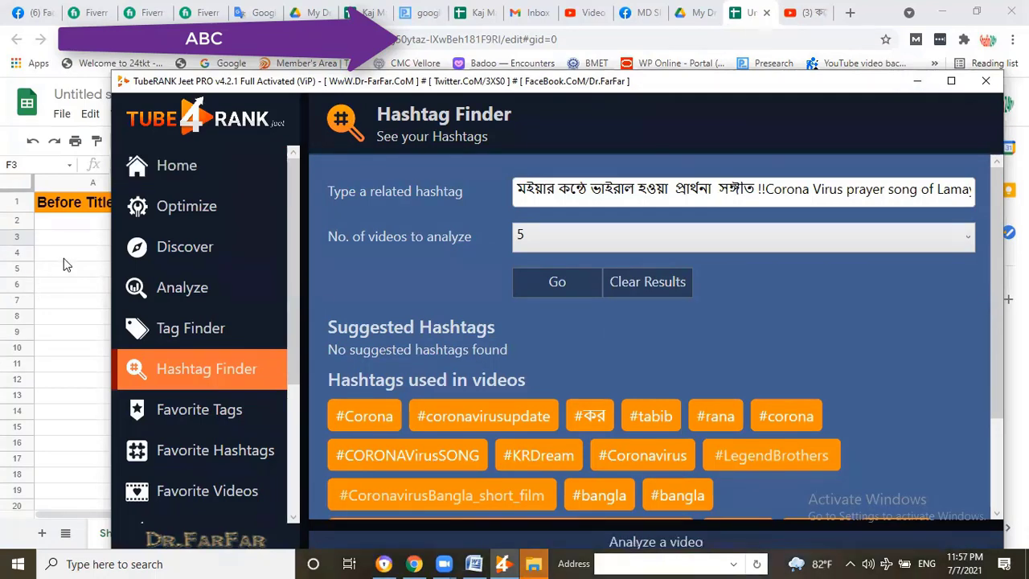
key("alt+Tab")
key("Return")
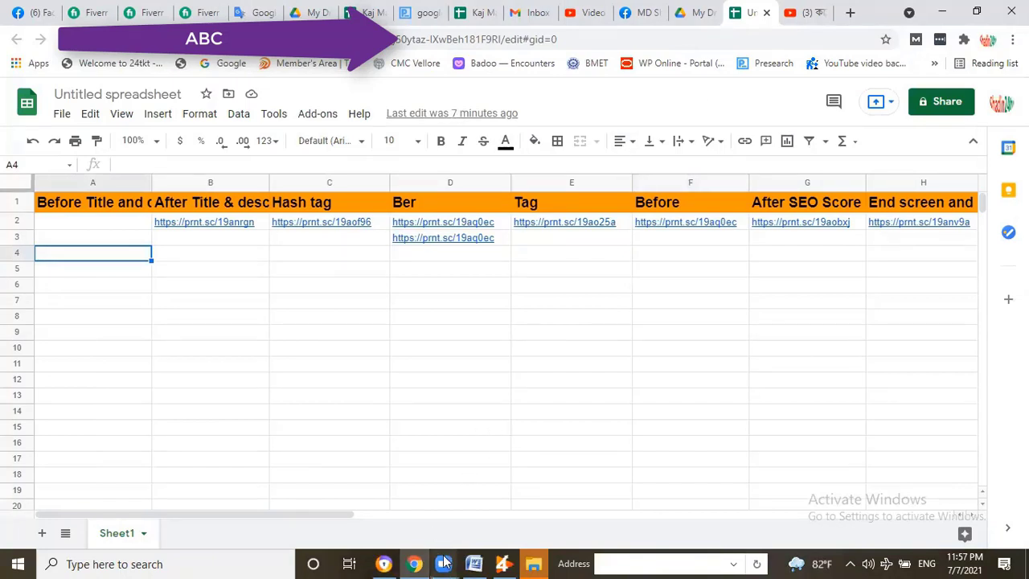
mouse_move(445, 563)
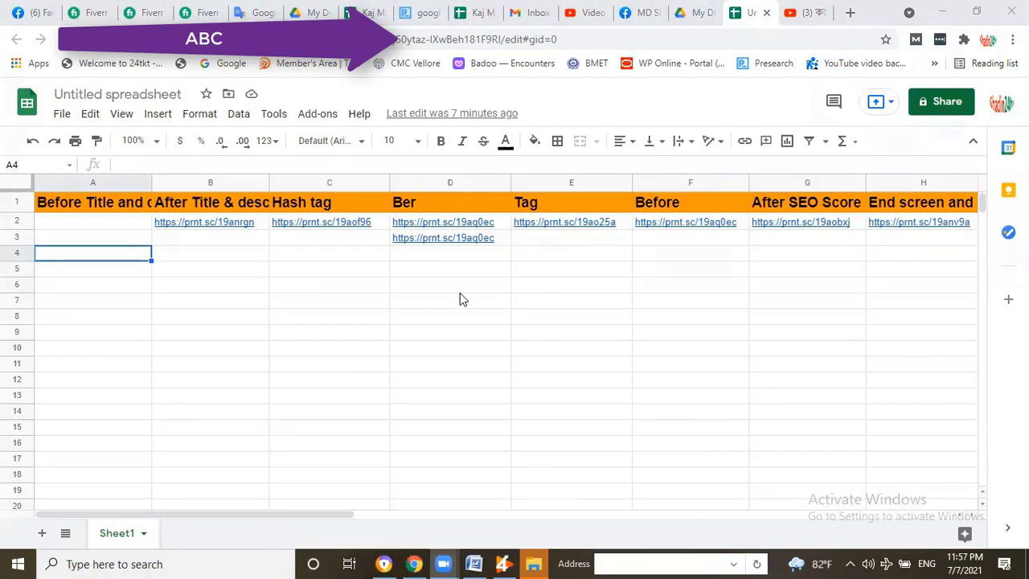
left_click(487, 283)
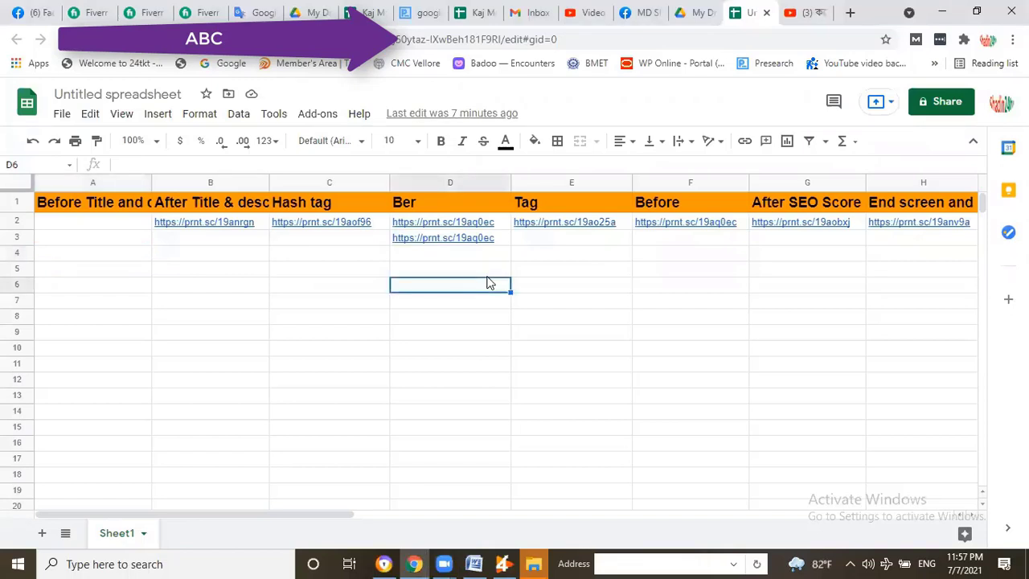
left_click(641, 245)
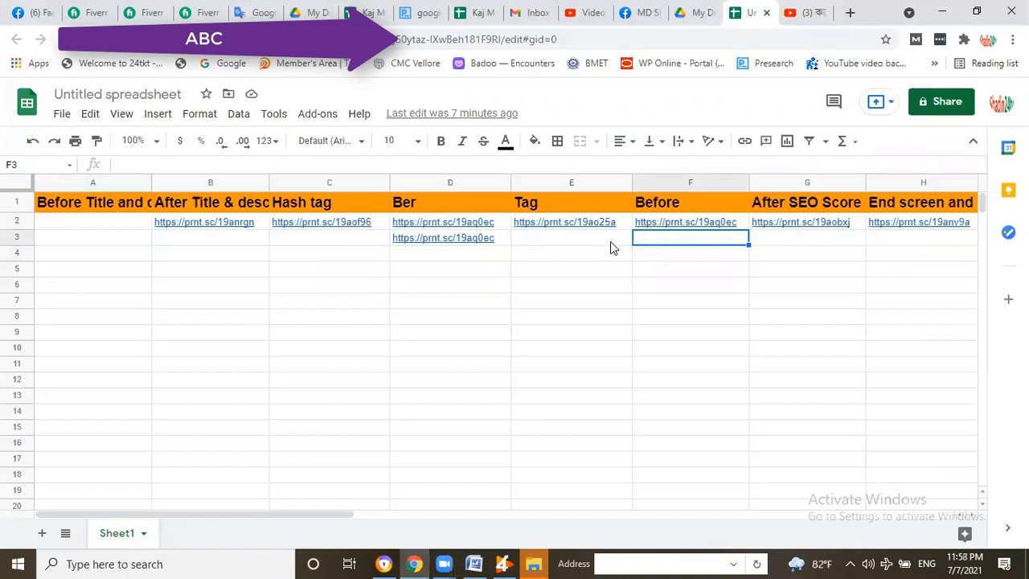
left_click(610, 242)
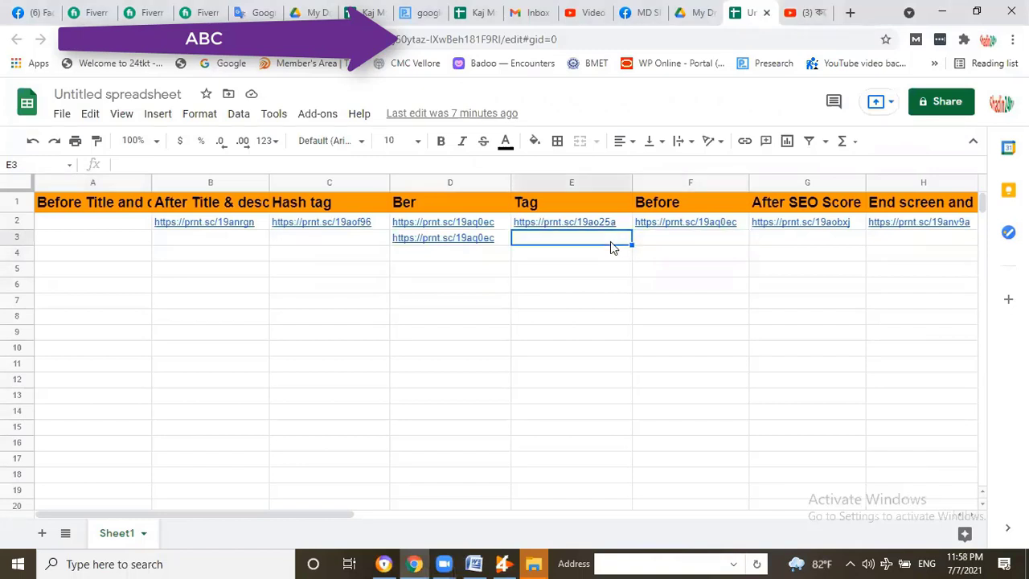
left_click(664, 248)
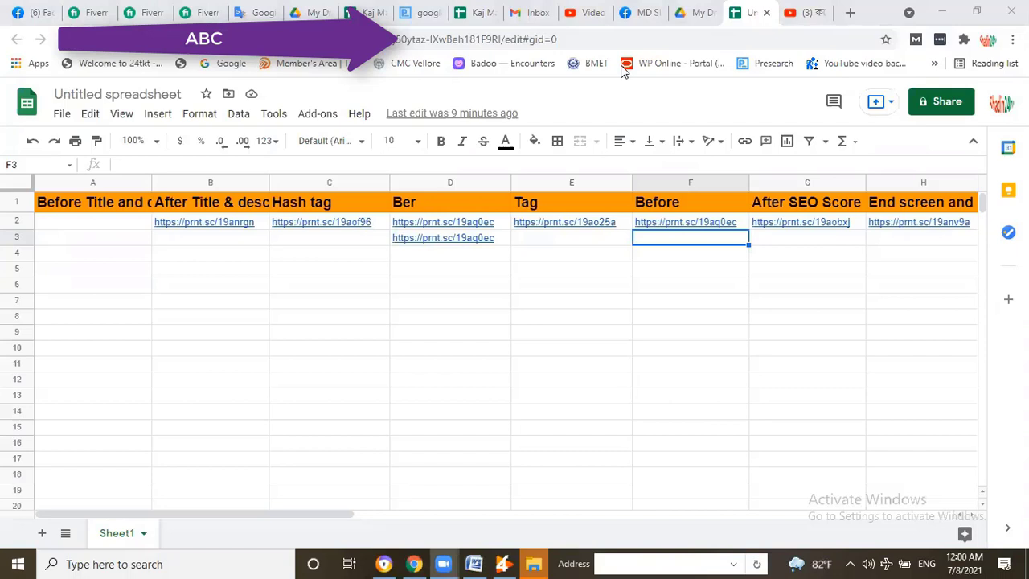
type("https://prnt.sc/19aq0ec")
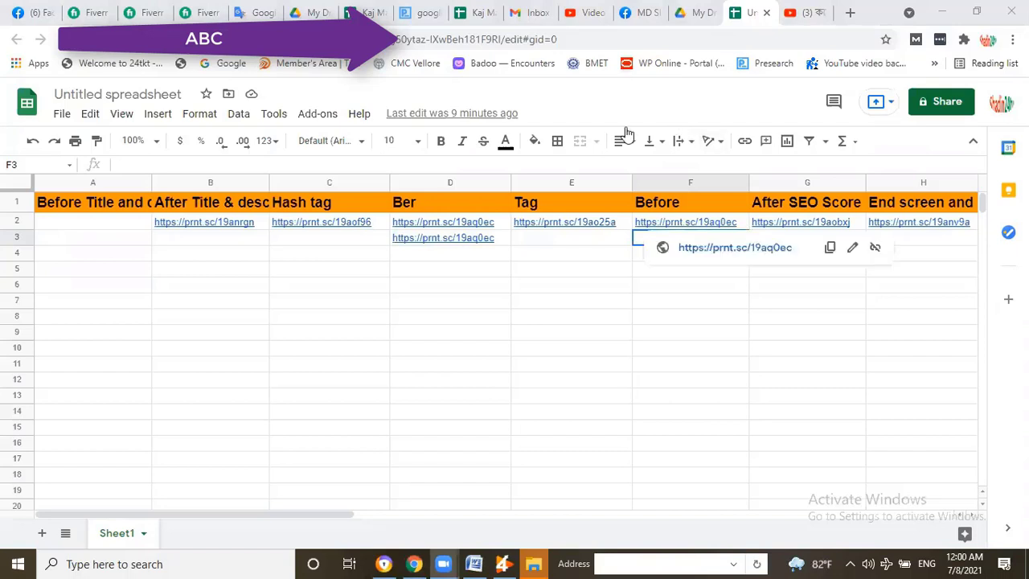